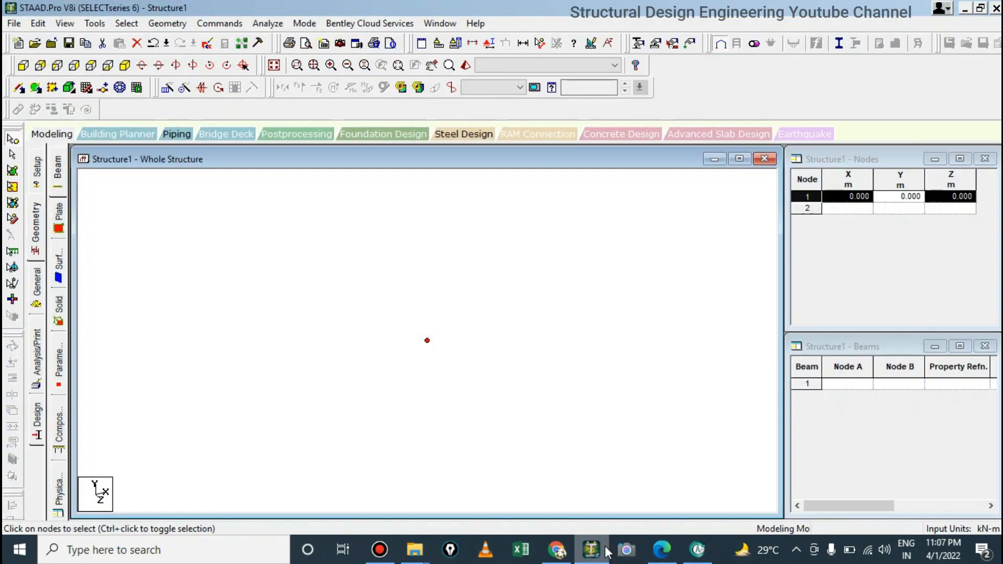
# Step: Paste a copy of the origin node offset 1.2 m in X and connect the two nodes with a beam
pyautogui.hotkey('ctrl', 'v')
pyautogui.doubleClick(444, 282)
pyautogui.write('1.2')
pyautogui.press('Return')
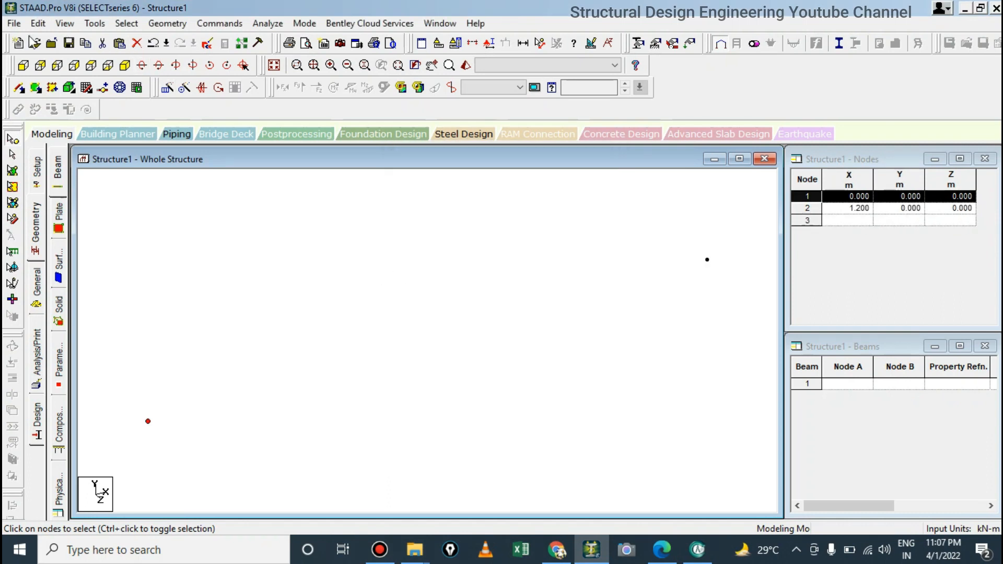
pyautogui.click(97, 65)
pyautogui.click(19, 87)
pyautogui.moveTo(147, 340); pyautogui.dragTo(707, 340)
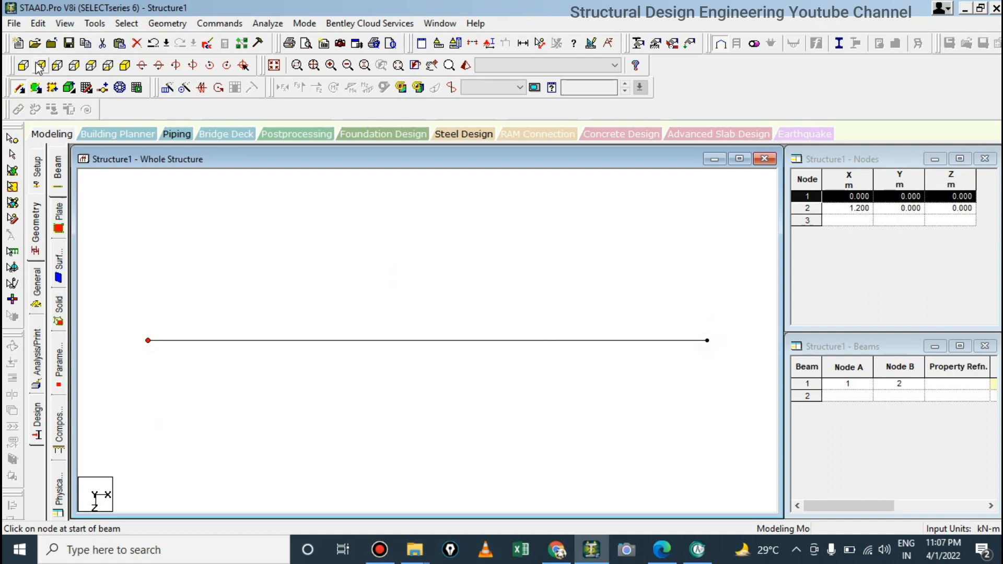
# Step: Paste a copy of the beam's far end node along X so it lands at X 4.1 m
pyautogui.click(12, 138)
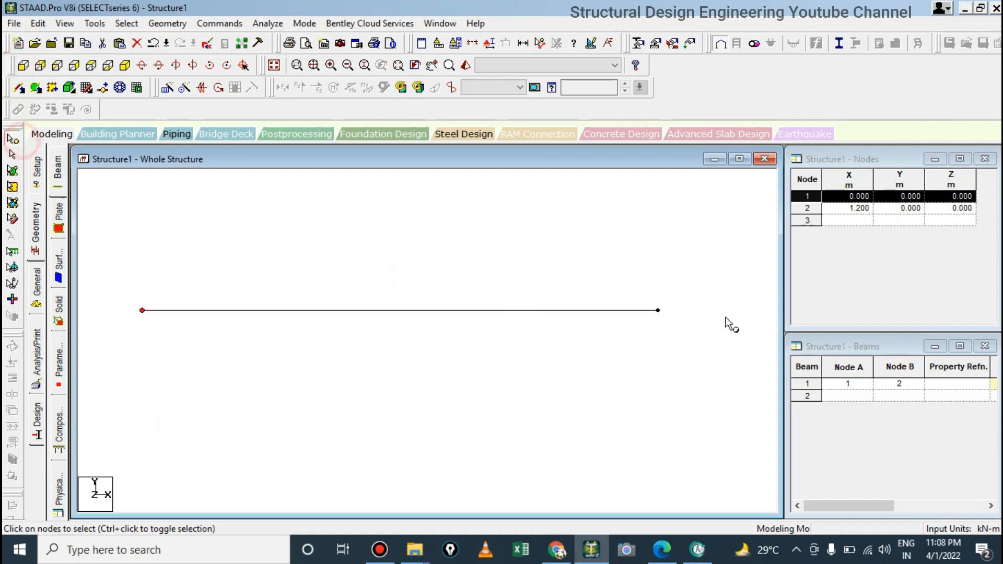
pyautogui.moveTo(649, 272); pyautogui.dragTo(713, 372)
pyautogui.hotkey('ctrl', 'v')
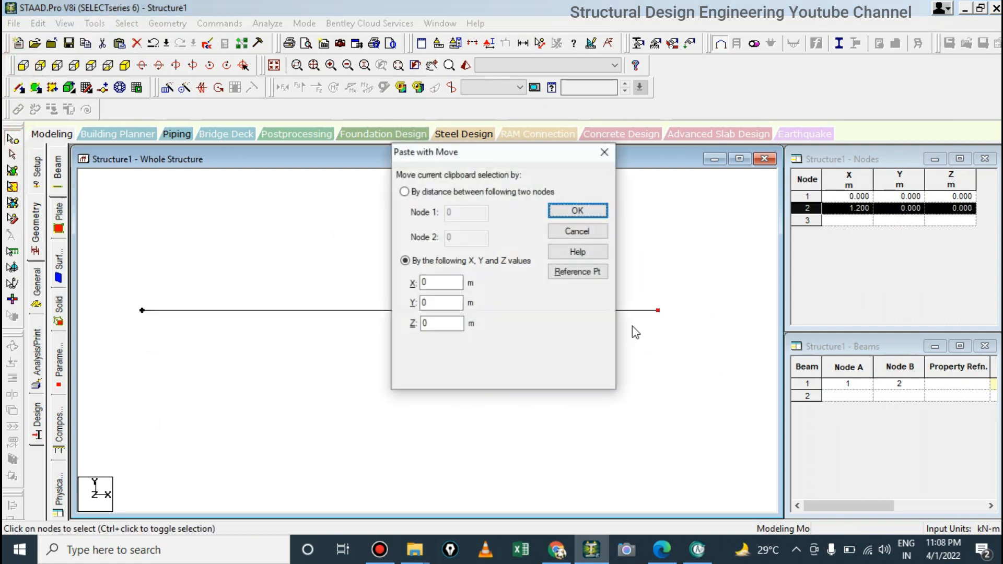
pyautogui.doubleClick(434, 285)
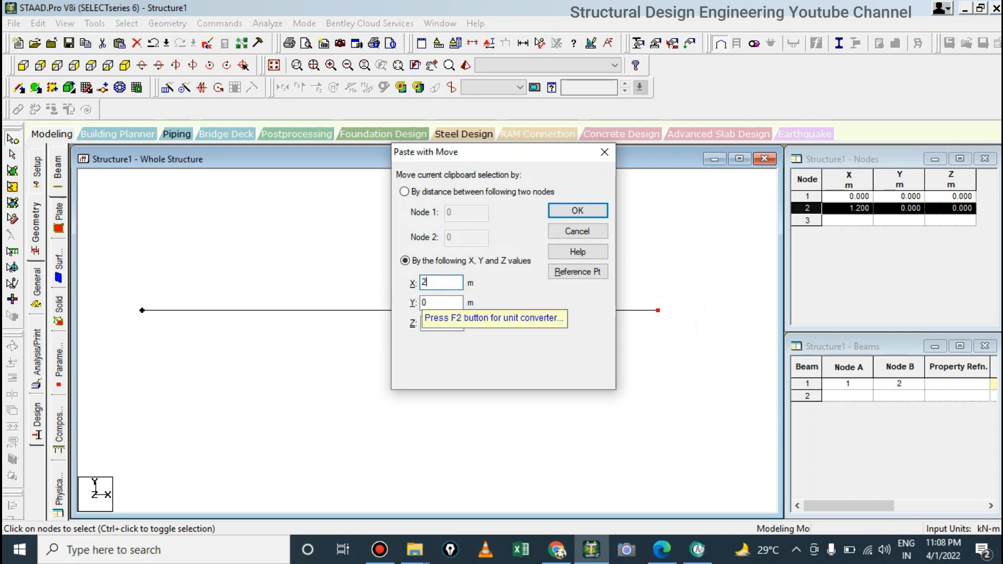
pyautogui.press('Return')
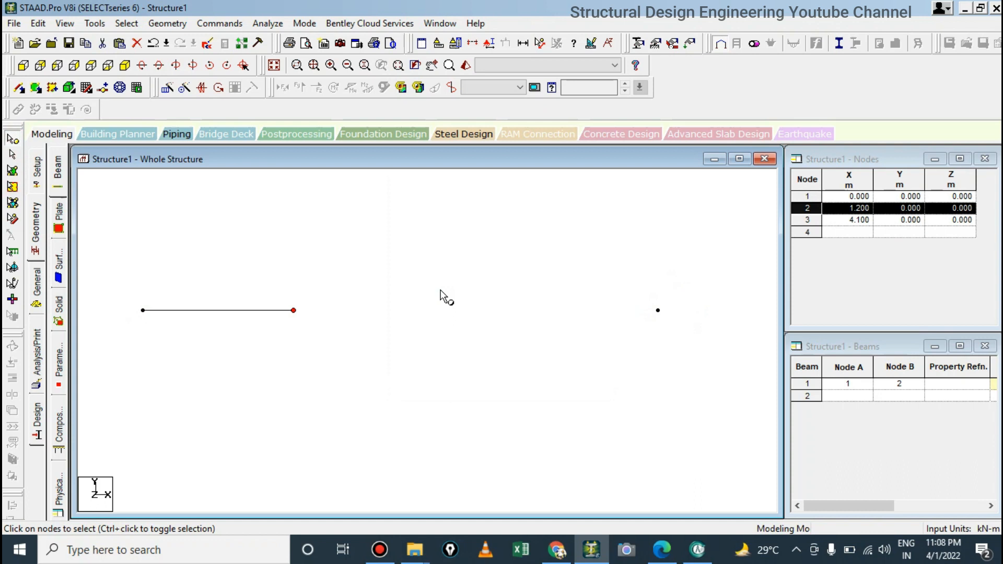
# Step: Add a beam from the 1.2 m node to the new node at X 4.1 m
pyautogui.click(658, 287)
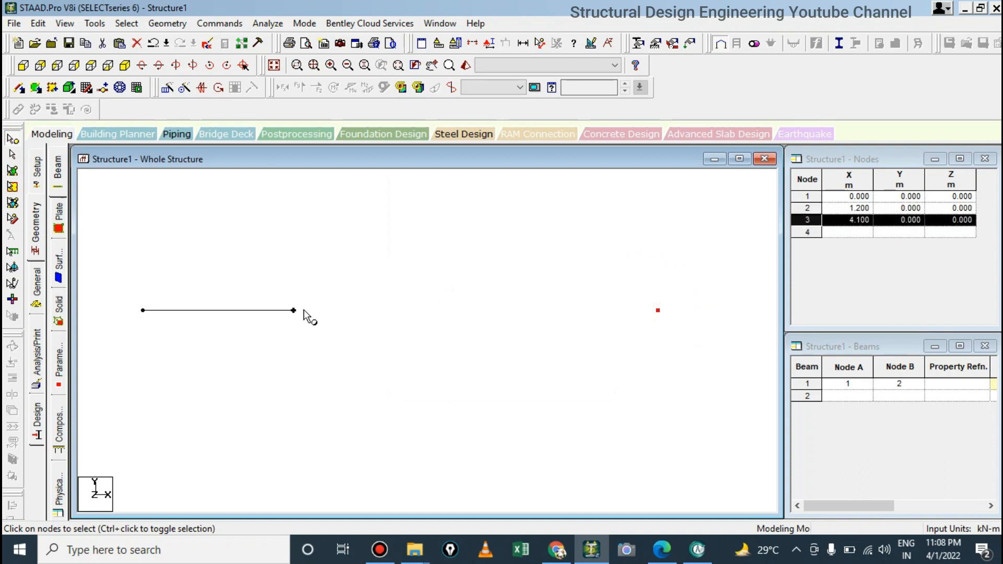
pyautogui.click(455, 43)
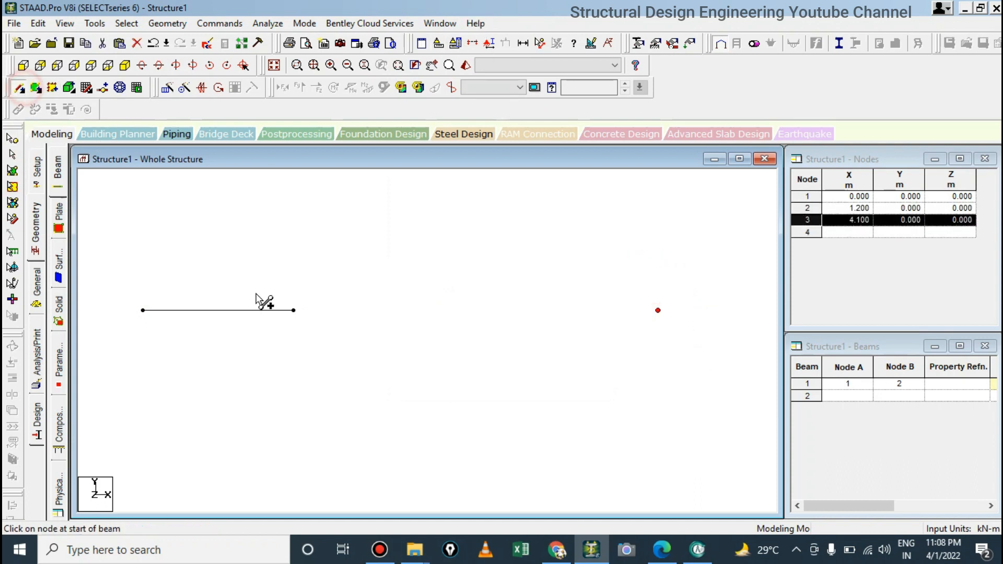
pyautogui.click(292, 310)
pyautogui.click(658, 310)
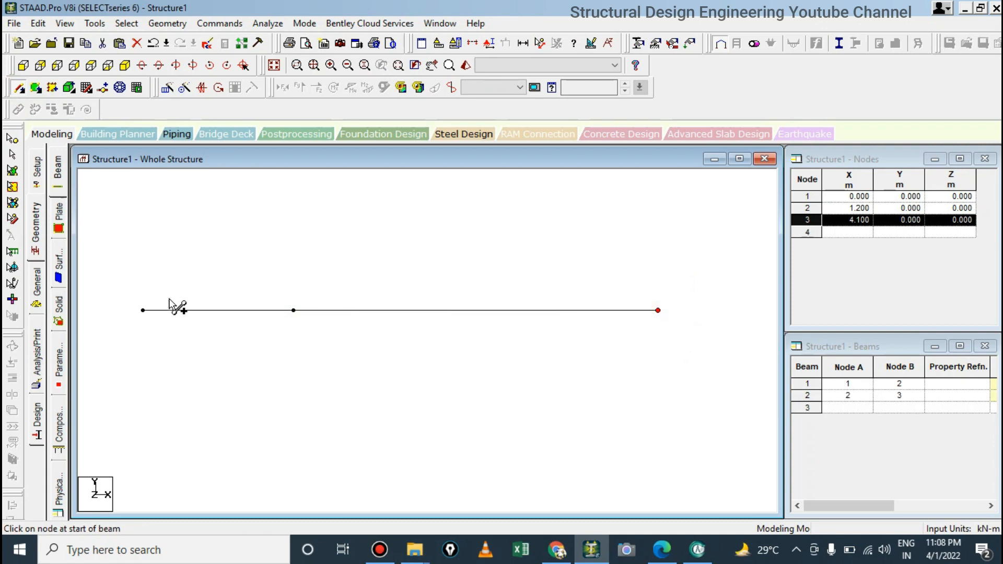
pyautogui.click(179, 299)
pyautogui.click(465, 271)
pyautogui.moveTo(330, 235); pyautogui.dragTo(538, 370)
# Step: Try to move the end node at X 4.1 m by 2 m in Z and undo the move
pyautogui.click(14, 139)
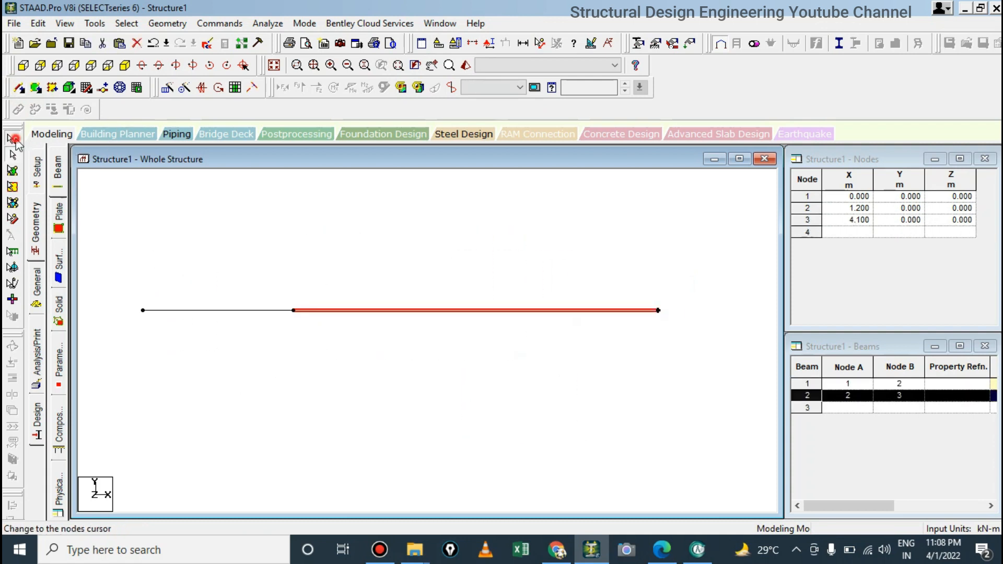
pyautogui.click(648, 285)
pyautogui.rightClick(668, 230)
pyautogui.click(710, 282)
pyautogui.moveTo(567, 157); pyautogui.dragTo(837, 66)
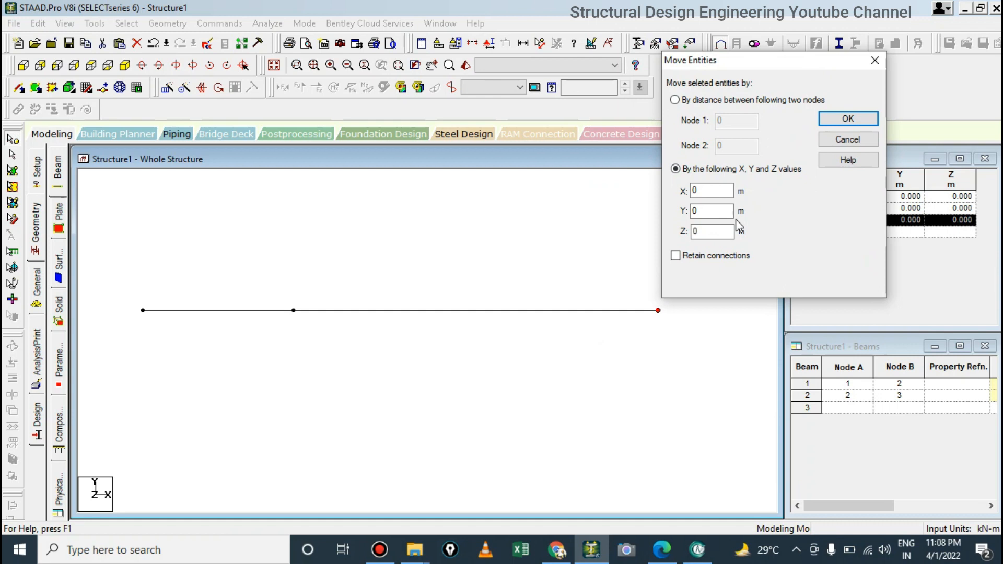
pyautogui.doubleClick(718, 233)
pyautogui.write('2')
pyautogui.press('Return')
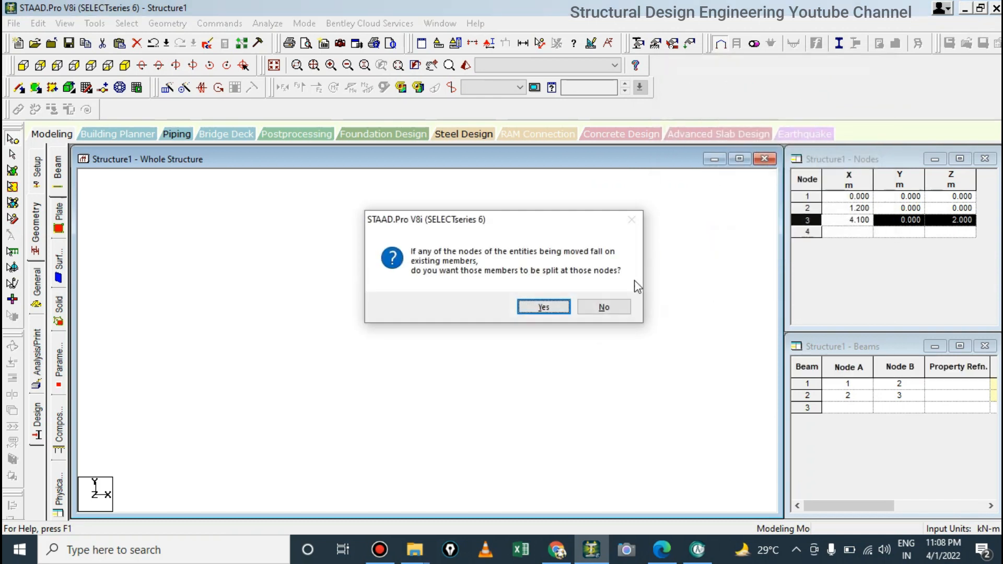
pyautogui.click(555, 308)
pyautogui.hotkey('ctrl', 'z')
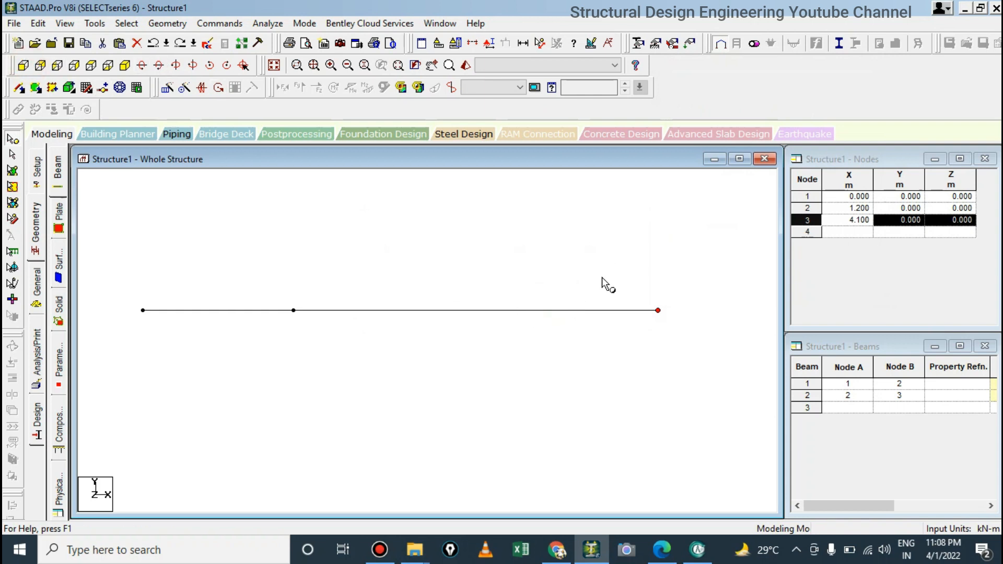
# Step: Move the end node at X 4.1 m by -2 m in Y to make the second beam slope down
pyautogui.click(634, 282)
pyautogui.rightClick(689, 212)
pyautogui.click(716, 260)
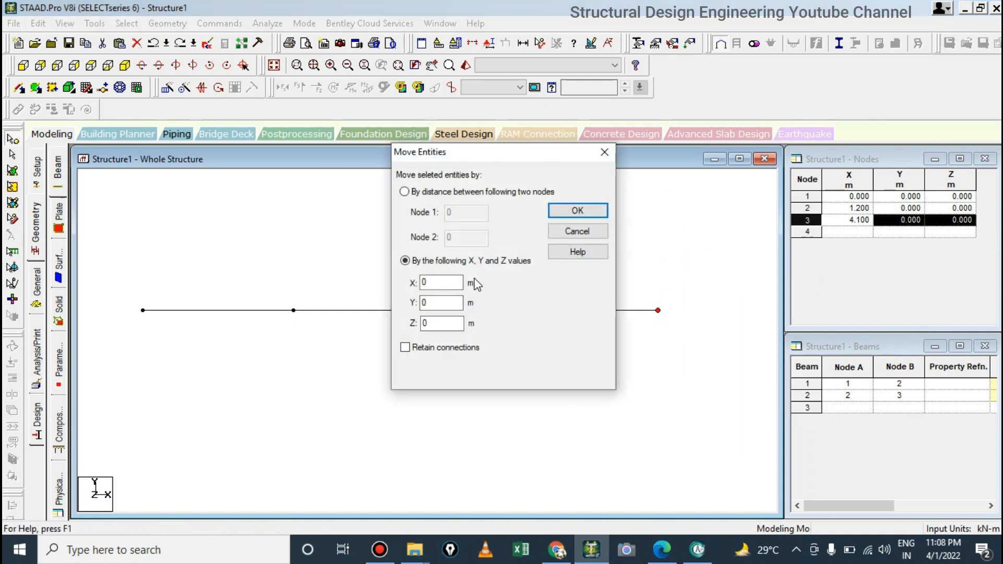
pyautogui.doubleClick(440, 303)
pyautogui.write('-2')
pyautogui.press('Return')
pyautogui.press('Return')
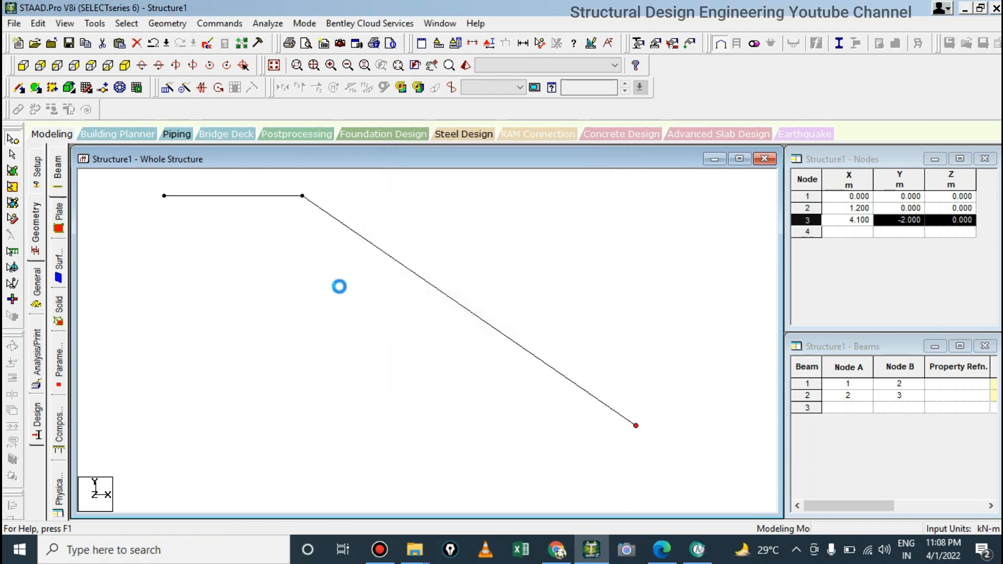
# Step: Move the lower end node of the sloping beam by 0.5 m in Y
pyautogui.click(528, 355)
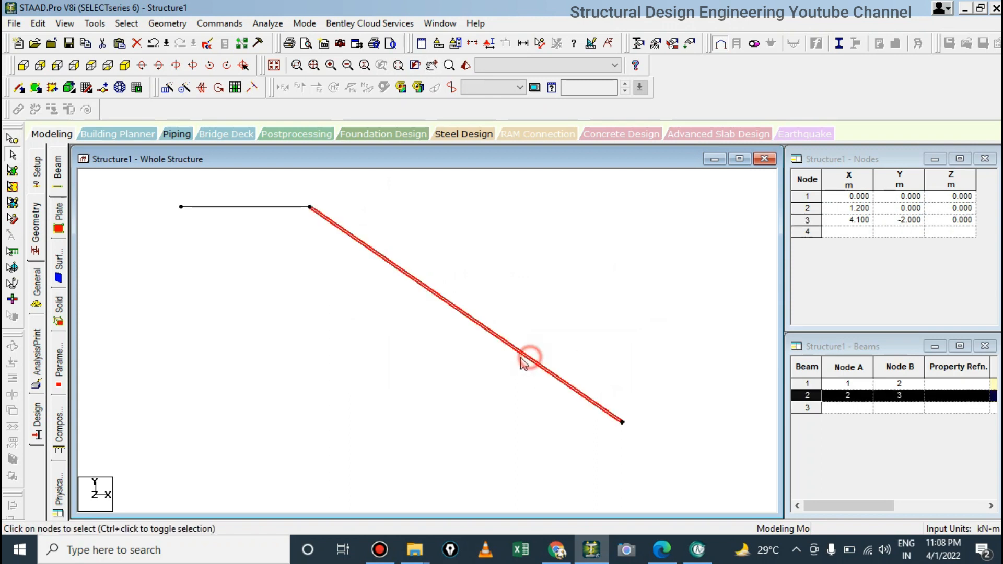
pyautogui.moveTo(581, 373); pyautogui.dragTo(666, 464)
pyautogui.rightClick(688, 331)
pyautogui.click(712, 139)
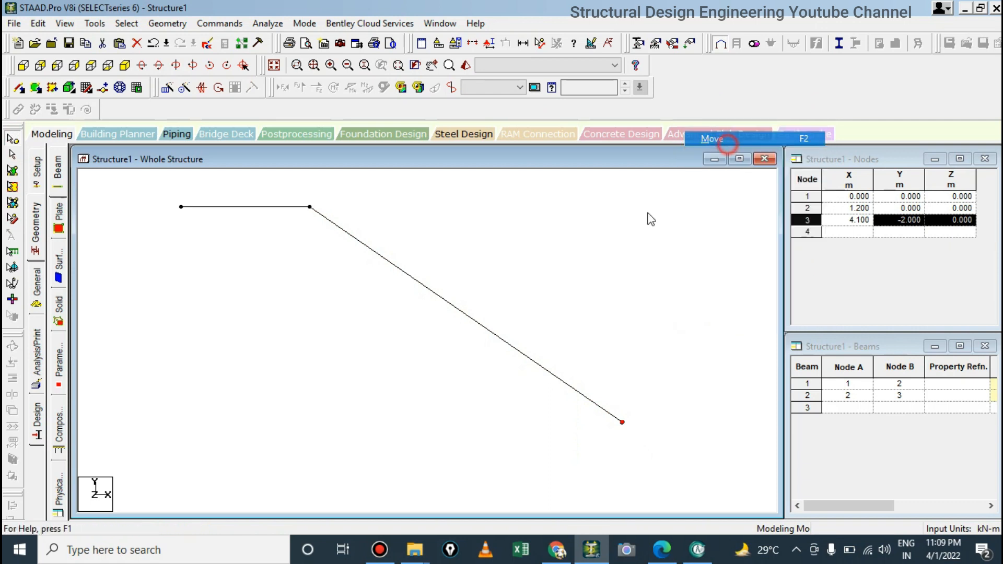
pyautogui.click(455, 322)
pyautogui.doubleClick(454, 302)
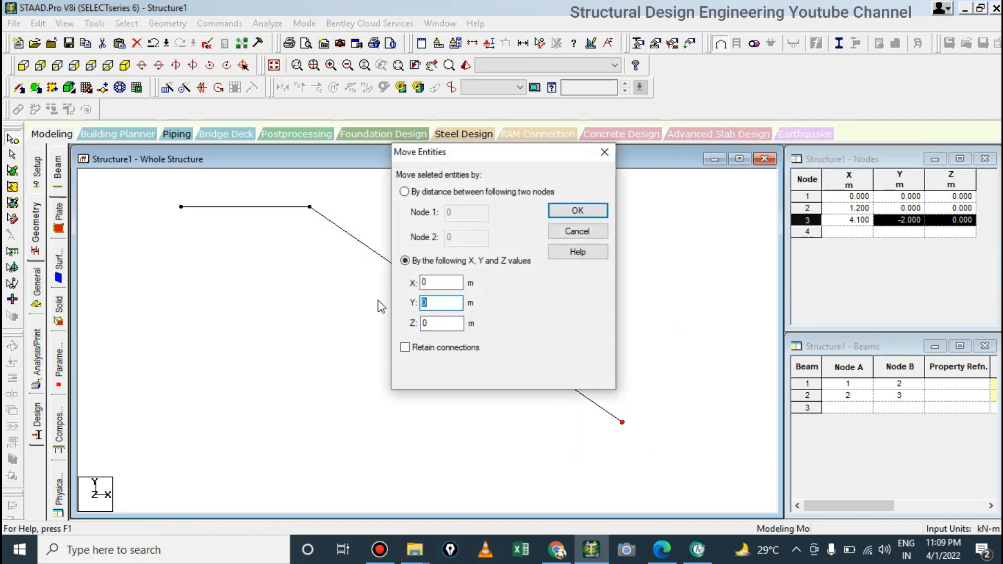
pyautogui.write('.5')
pyautogui.press('Return')
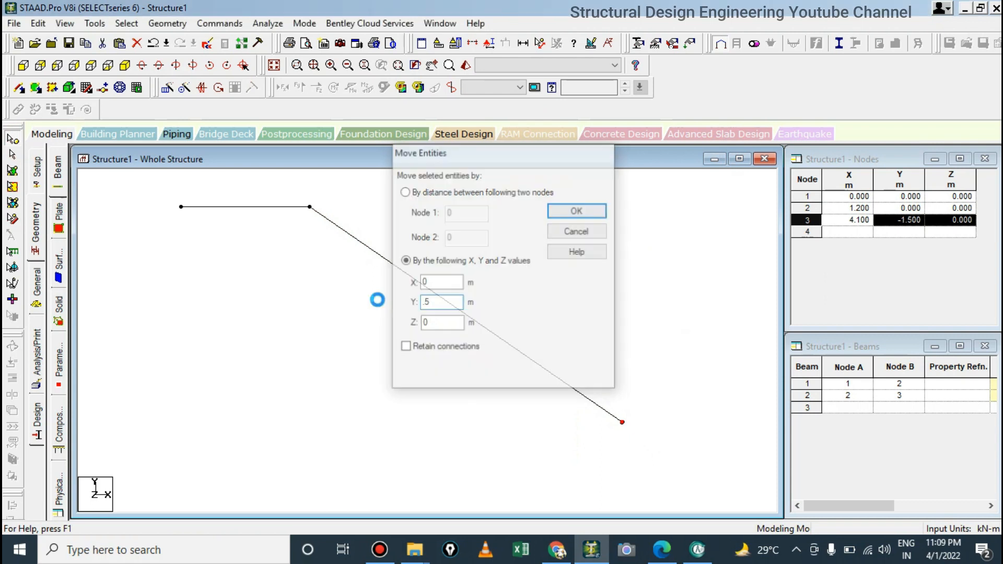
pyautogui.click(444, 299)
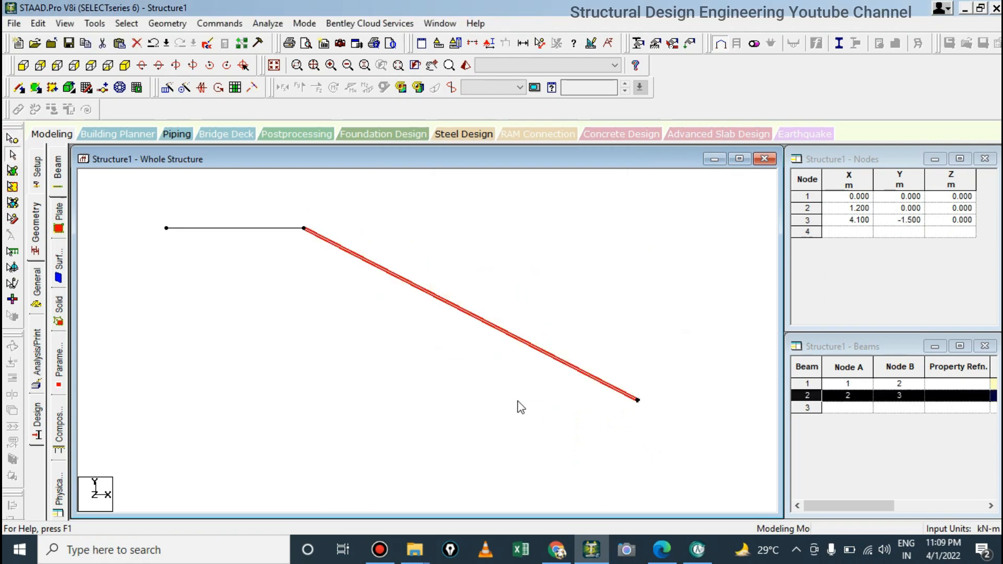
pyautogui.click(224, 207)
pyautogui.click(600, 378)
pyautogui.moveTo(138, 197); pyautogui.dragTo(747, 485)
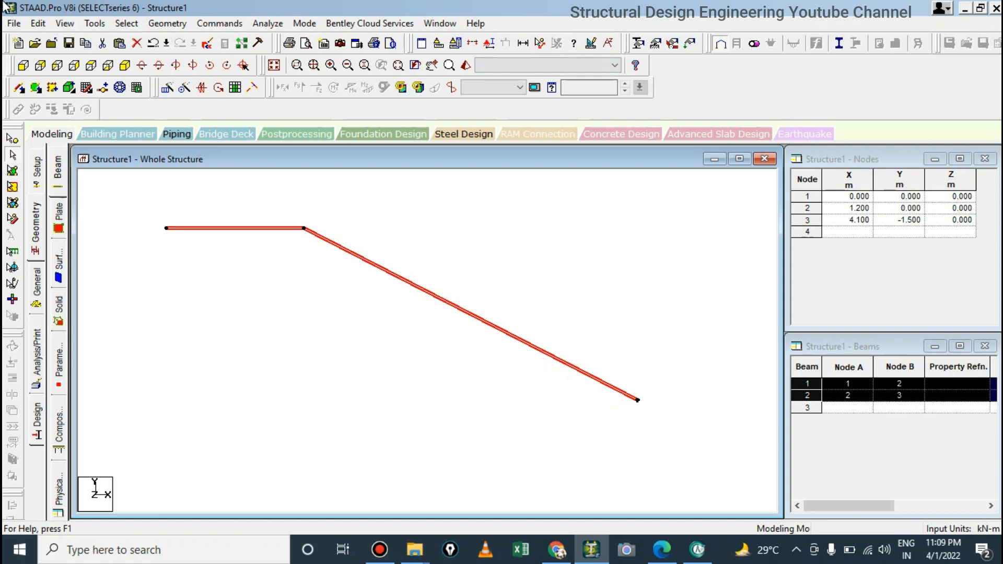
# Step: Create a pinned support definition for the structure
pyautogui.moveTo(157, 204); pyautogui.dragTo(688, 477)
pyautogui.click(32, 293)
pyautogui.click(57, 282)
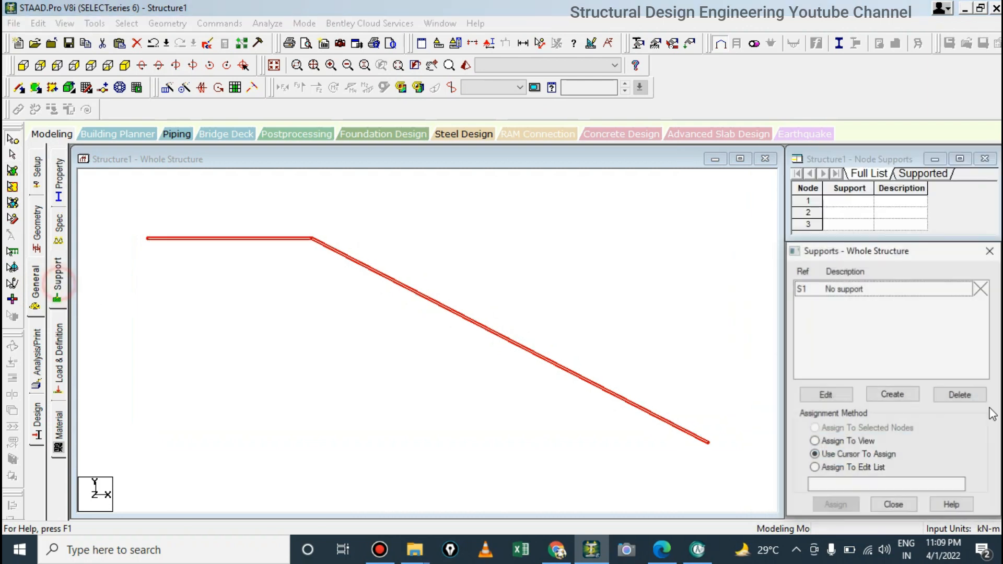
pyautogui.click(895, 395)
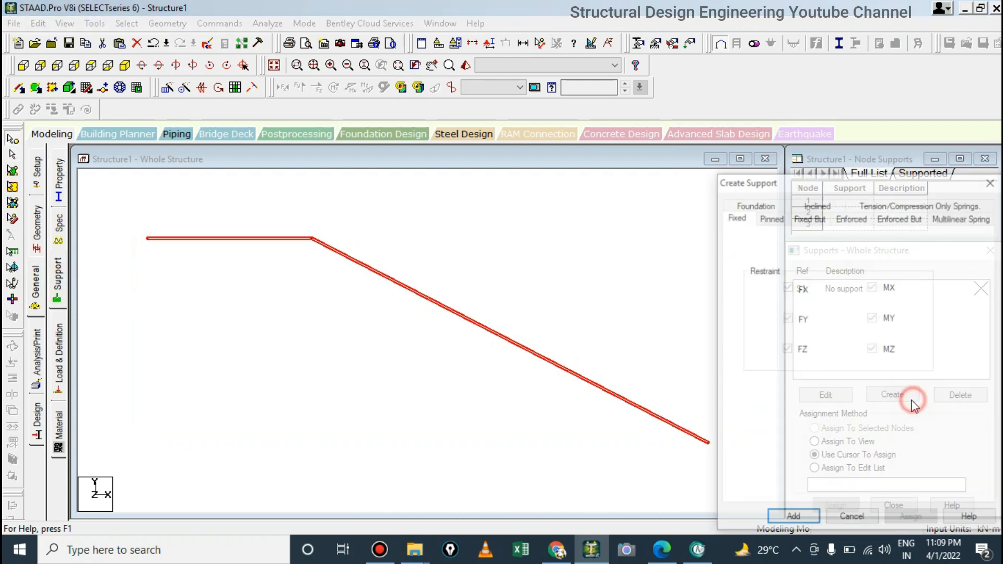
pyautogui.click(761, 220)
pyautogui.click(807, 518)
# Step: Assign the pinned support to the two outer end nodes, 1 and 3
pyautogui.click(830, 304)
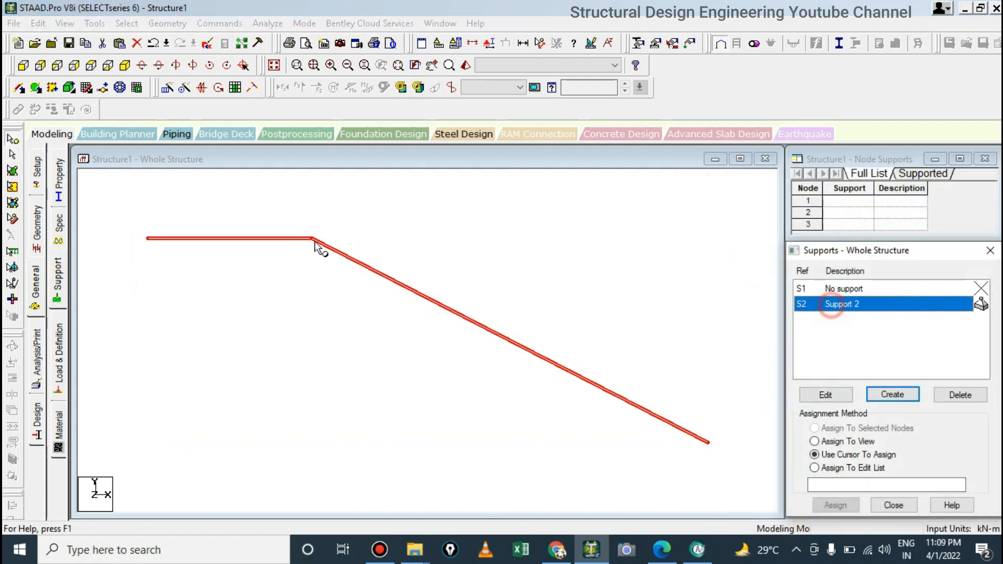
pyautogui.click(140, 226)
pyautogui.keyDown('ctrl'); pyautogui.click(707, 437); pyautogui.keyUp('ctrl')
pyautogui.click(831, 506)
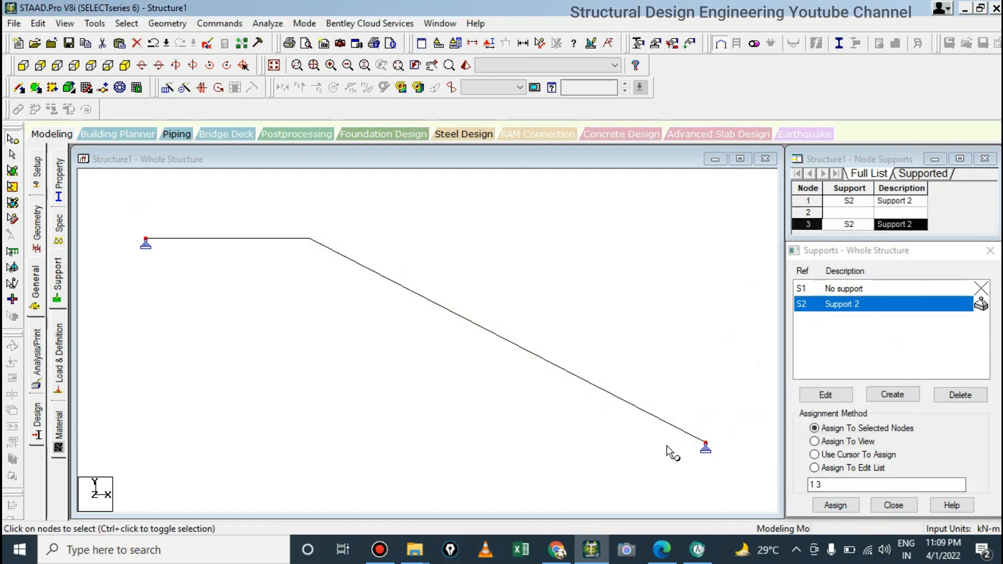
# Step: Define a rectangular concrete section with YD 0.150 m and ZD 1 m
pyautogui.click(65, 167)
pyautogui.click(964, 387)
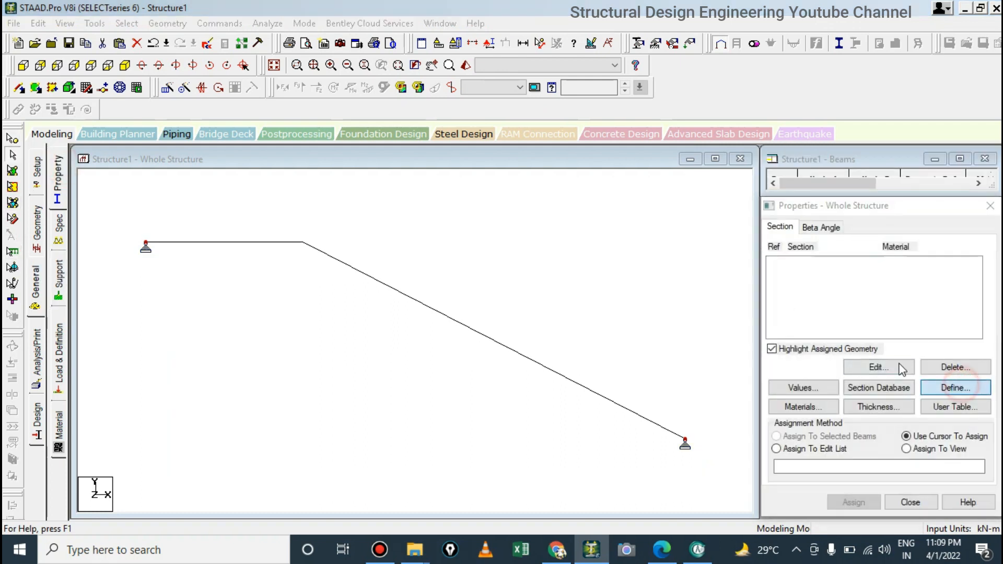
pyautogui.click(295, 158)
pyautogui.doubleClick(573, 250)
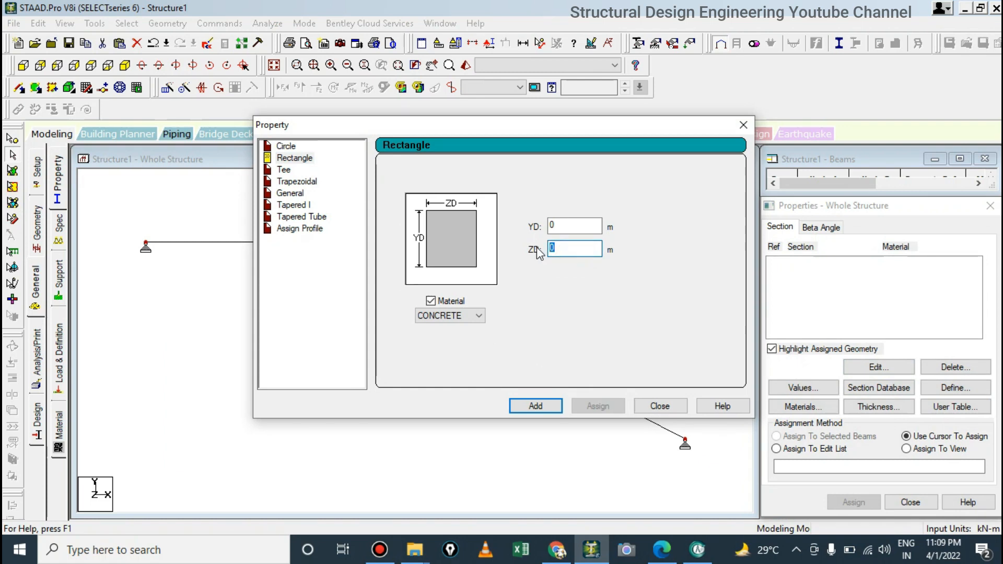
pyautogui.doubleClick(572, 226)
pyautogui.doubleClick(556, 225)
pyautogui.click(568, 249)
pyautogui.doubleClick(569, 250)
pyautogui.write('1')
pyautogui.click(535, 406)
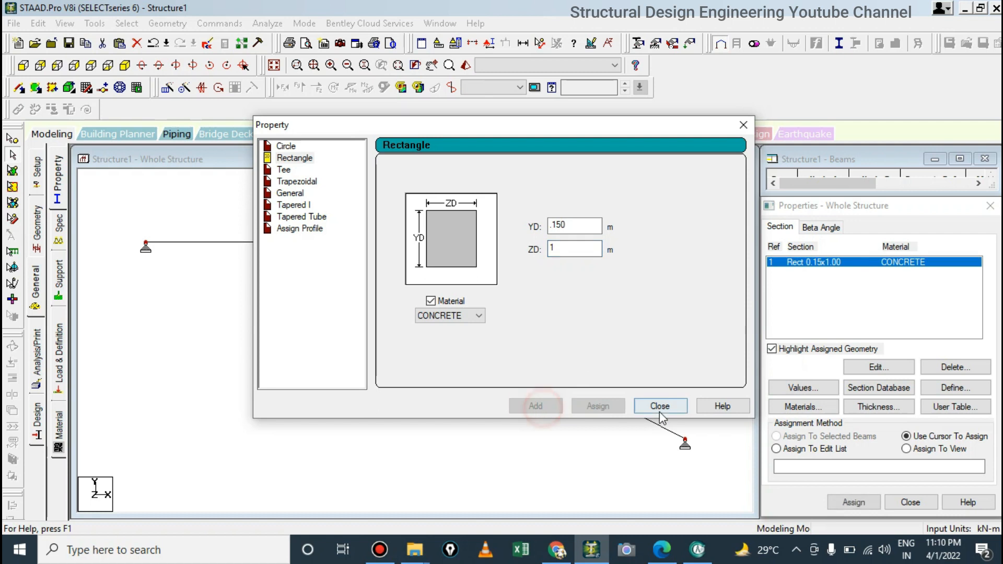
pyautogui.click(660, 406)
# Step: Assign the Rect 0.15x1.00 concrete section to both beams
pyautogui.click(116, 208)
pyautogui.hotkey('ctrl', 'a')
pyautogui.click(854, 502)
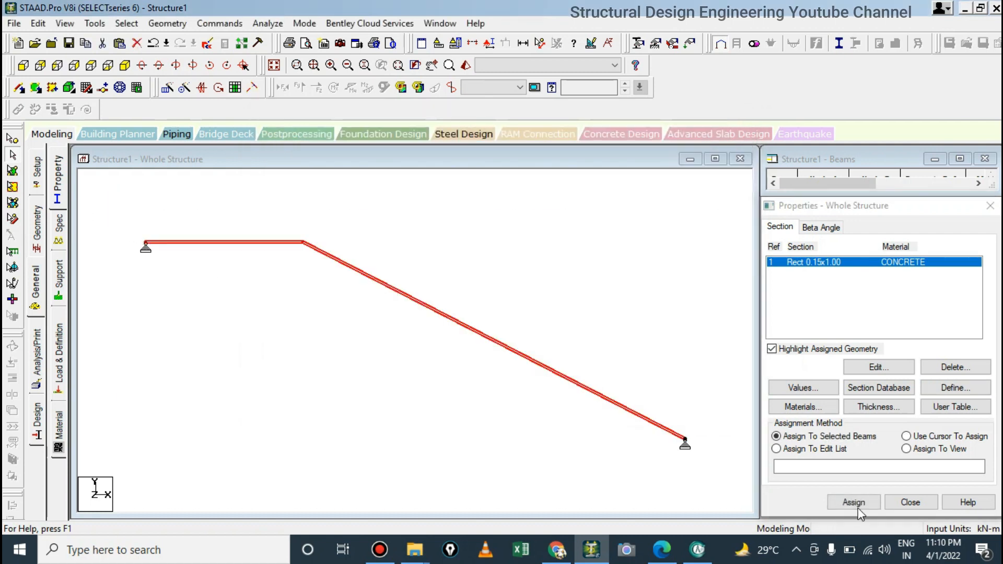
pyautogui.press('Return')
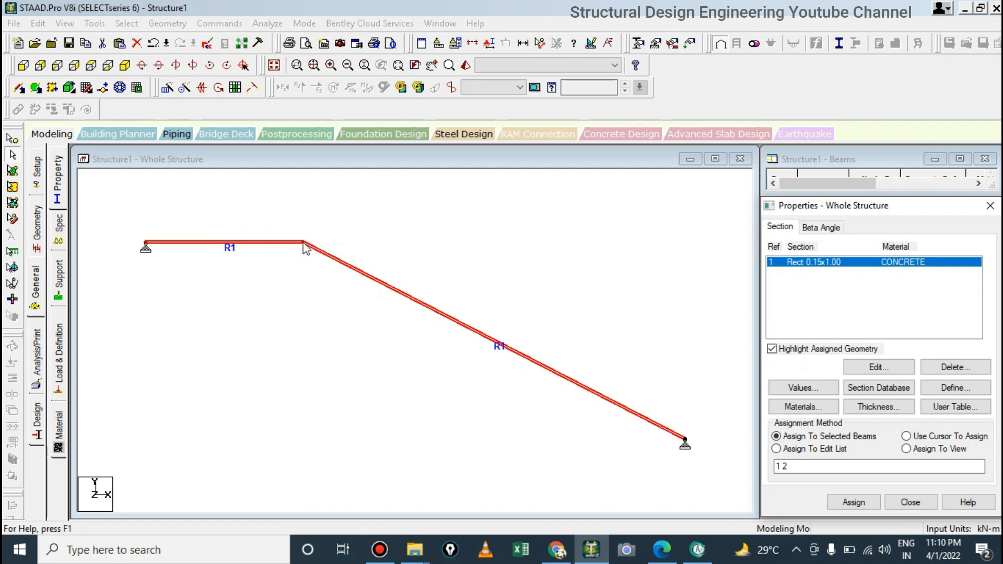
# Step: Inspect the slab shape in a 3D rendered view from several angles and close the view
pyautogui.click(318, 207)
pyautogui.click(465, 65)
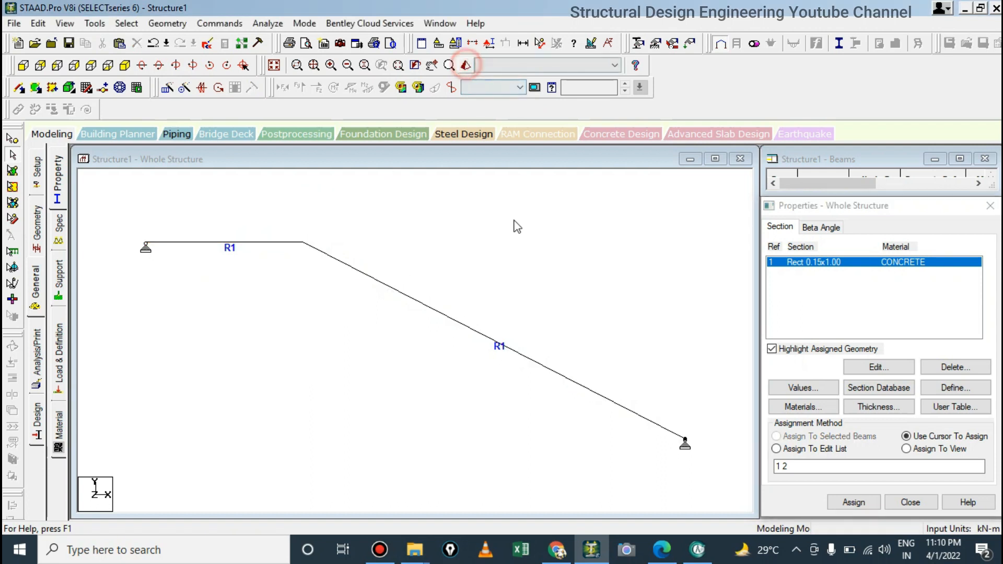
pyautogui.moveTo(607, 365)
pyautogui.mouseDown()
pyautogui.moveTo(609, 381)
pyautogui.moveTo(425, 344)
pyautogui.moveTo(728, 415)
pyautogui.moveTo(596, 393)
pyautogui.moveTo(648, 377)
pyautogui.mouseUp()
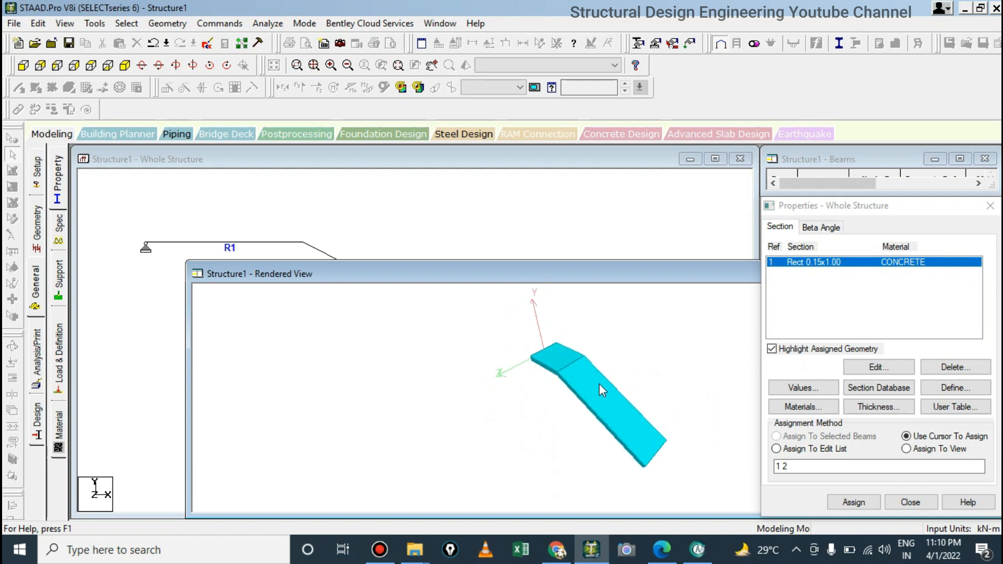
pyautogui.moveTo(691, 374); pyautogui.dragTo(721, 344)
pyautogui.moveTo(714, 277); pyautogui.dragTo(516, 269)
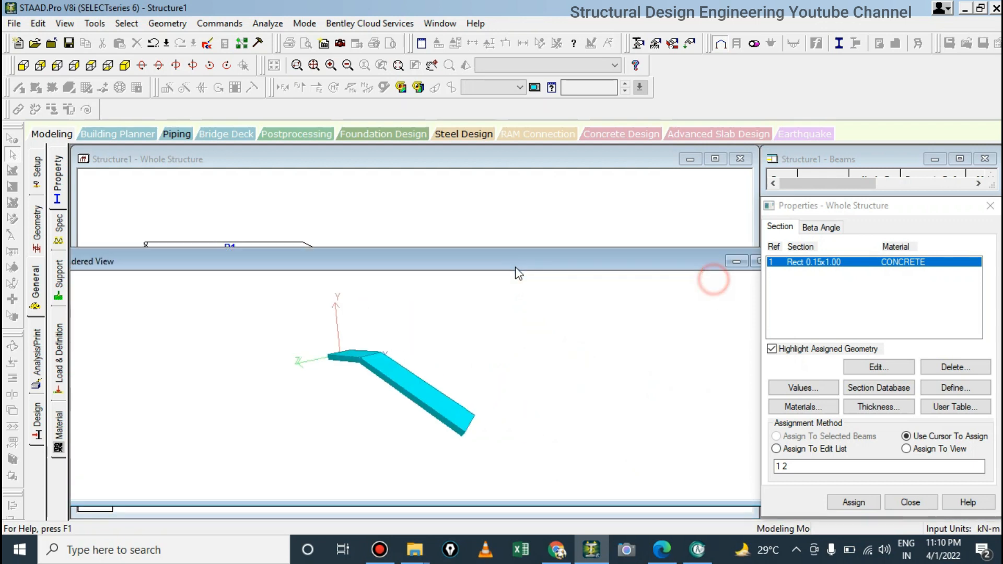
pyautogui.moveTo(647, 266); pyautogui.dragTo(444, 268)
pyautogui.click(574, 261)
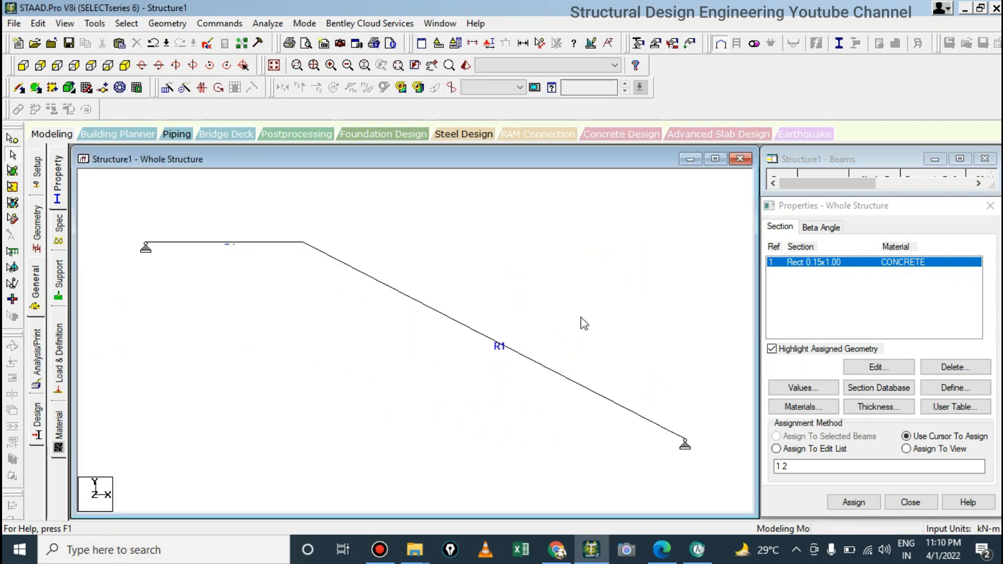
# Step: Set up primary load case 1 with loading type Dead and save the modified structure
pyautogui.moveTo(105, 214); pyautogui.dragTo(742, 514)
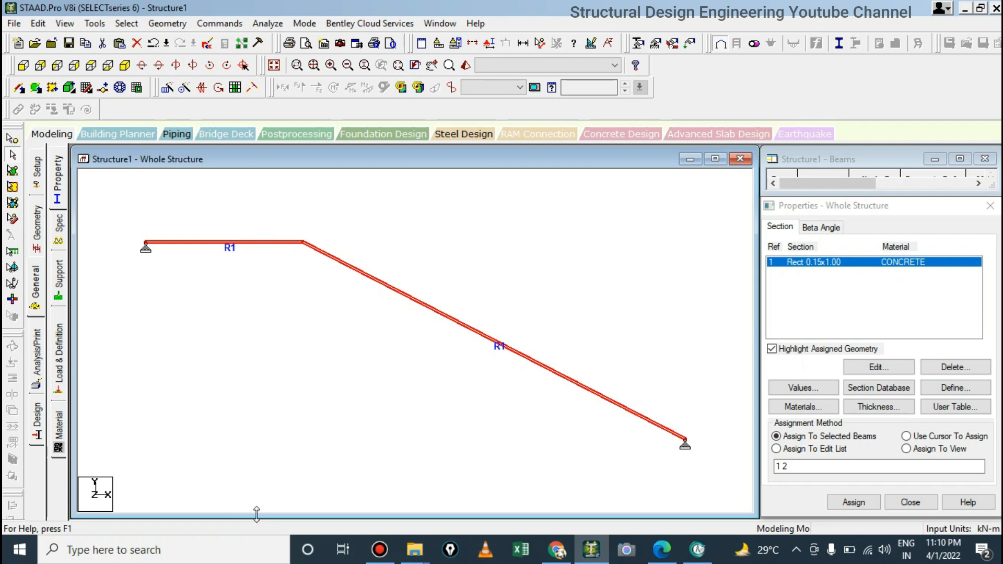
pyautogui.click(110, 221)
pyautogui.click(66, 343)
pyautogui.click(808, 185)
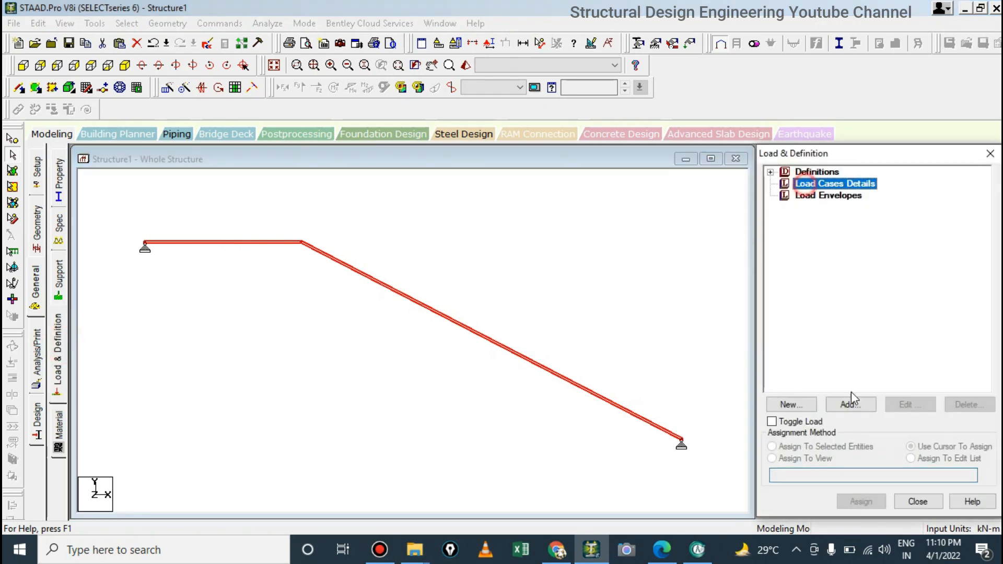
pyautogui.click(850, 406)
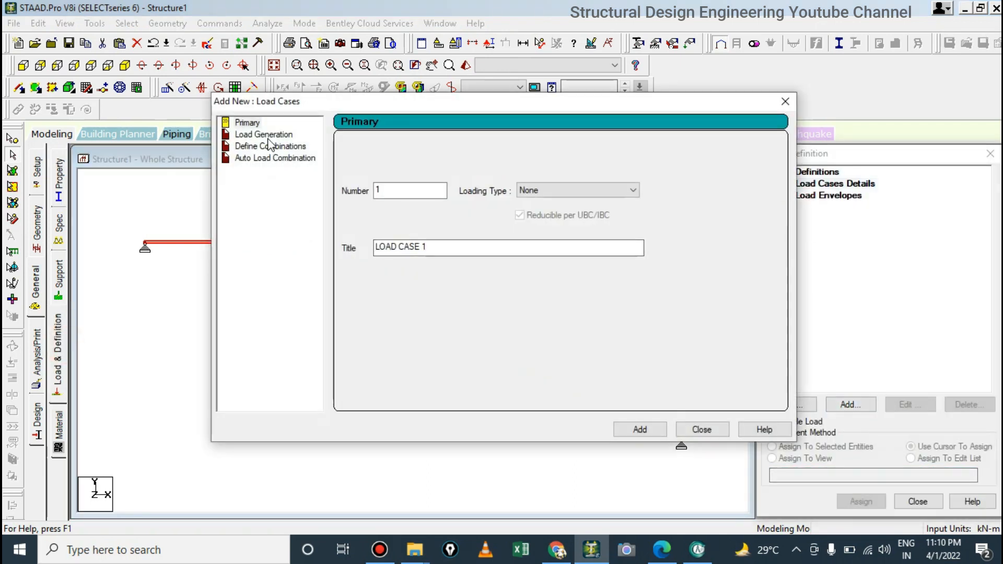
pyautogui.click(399, 190)
pyautogui.click(531, 190)
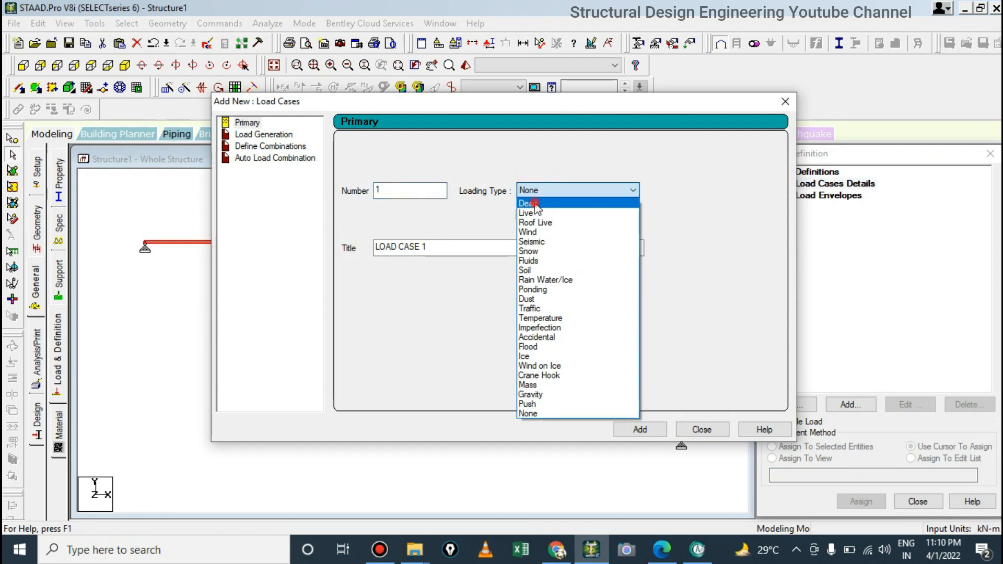
pyautogui.click(528, 204)
pyautogui.click(503, 306)
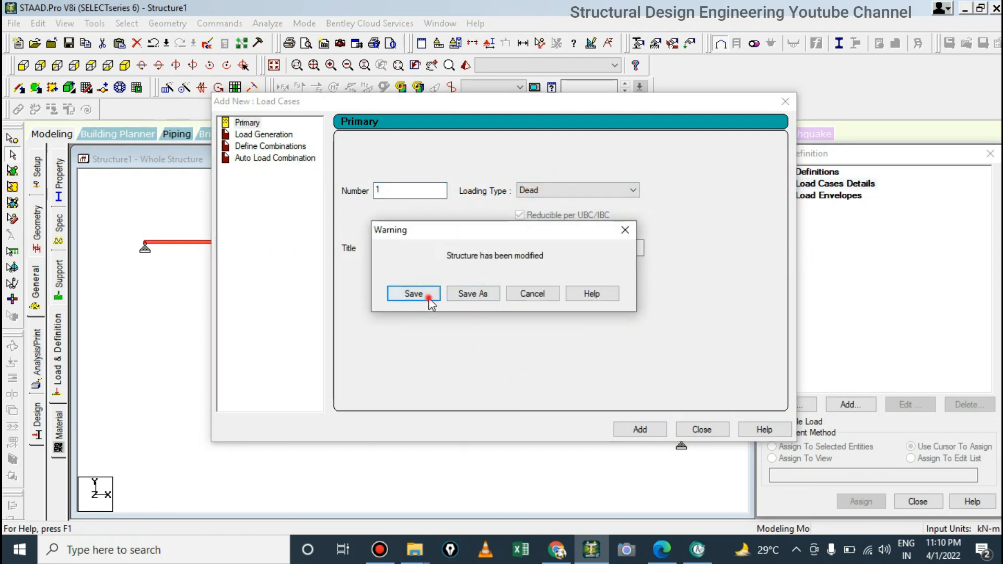
pyautogui.click(428, 297)
# Step: Title load case 1 DEAD LOAD and add it to the load cases
pyautogui.tripleClick(433, 248)
pyautogui.write('dead')
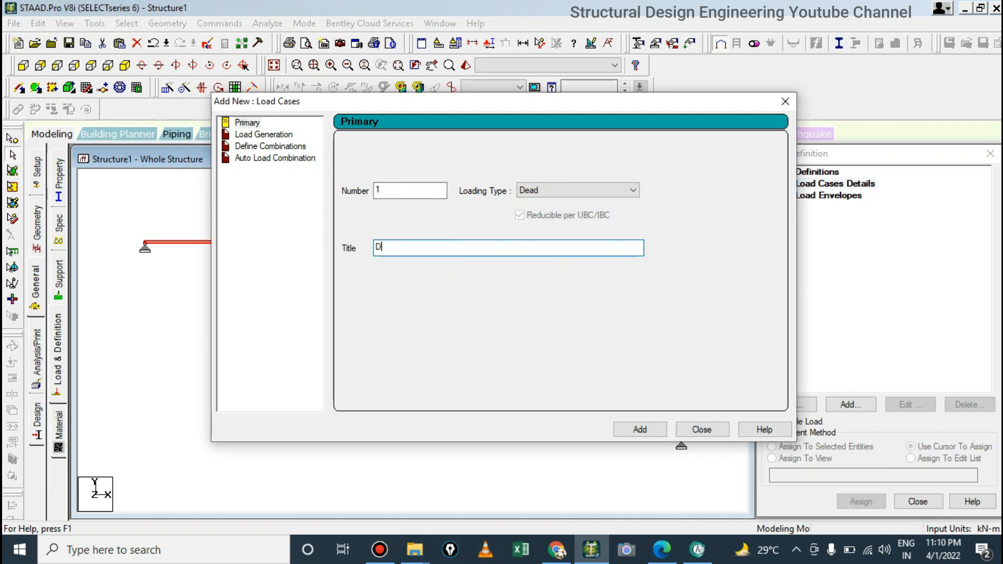
pyautogui.write(' LOAD')
pyautogui.press('Return')
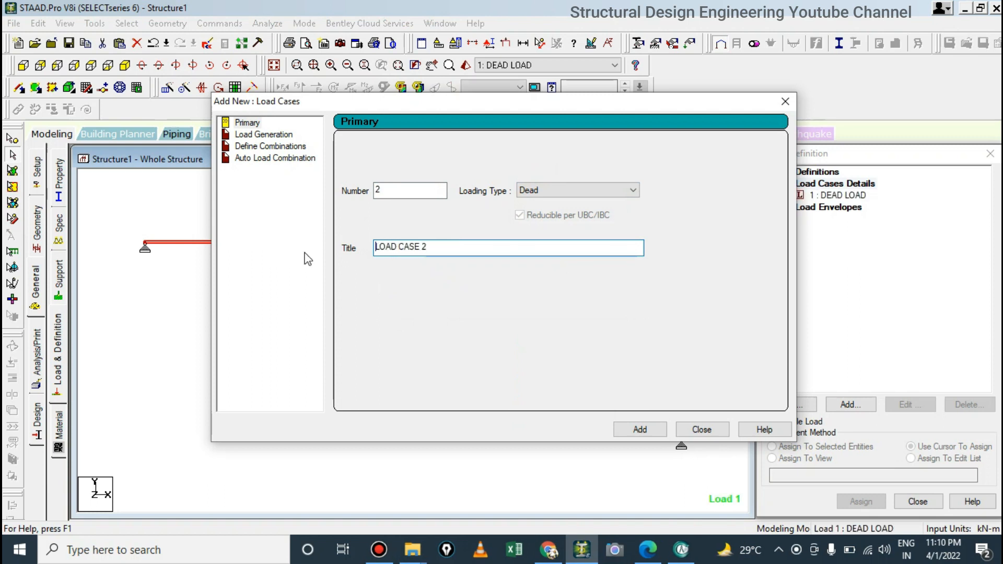
# Step: Add primary load case 2 with loading type Live and the title LIVE LOAD, then close the load case dialog
pyautogui.click(528, 190)
pyautogui.click(531, 206)
pyautogui.tripleClick(439, 248)
pyautogui.write('LIVE LOAD')
pyautogui.press('Return')
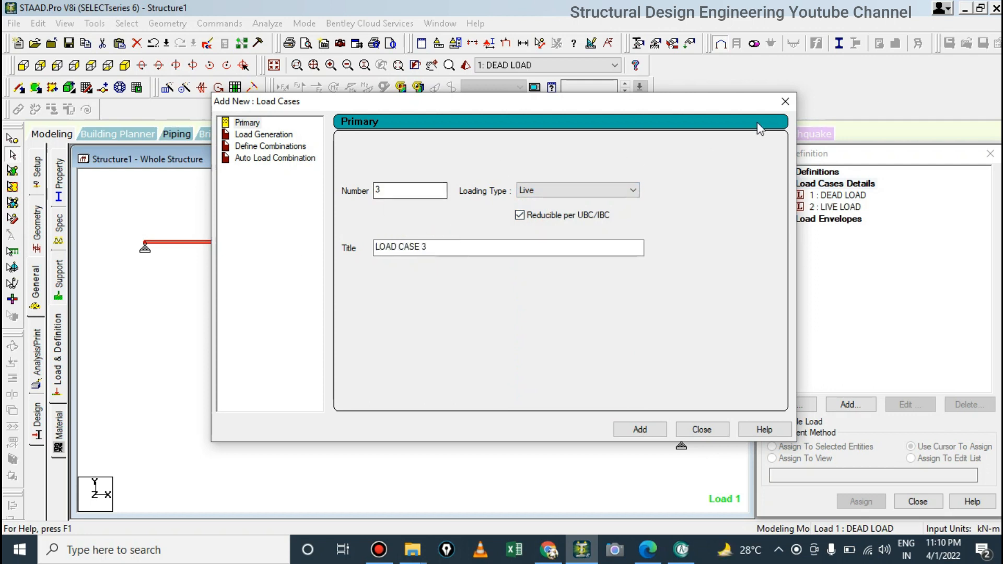
pyautogui.click(775, 111)
# Step: Add a selfweight load in the Y direction with factor -1 to the DEAD LOAD case
pyautogui.click(836, 195)
pyautogui.click(847, 403)
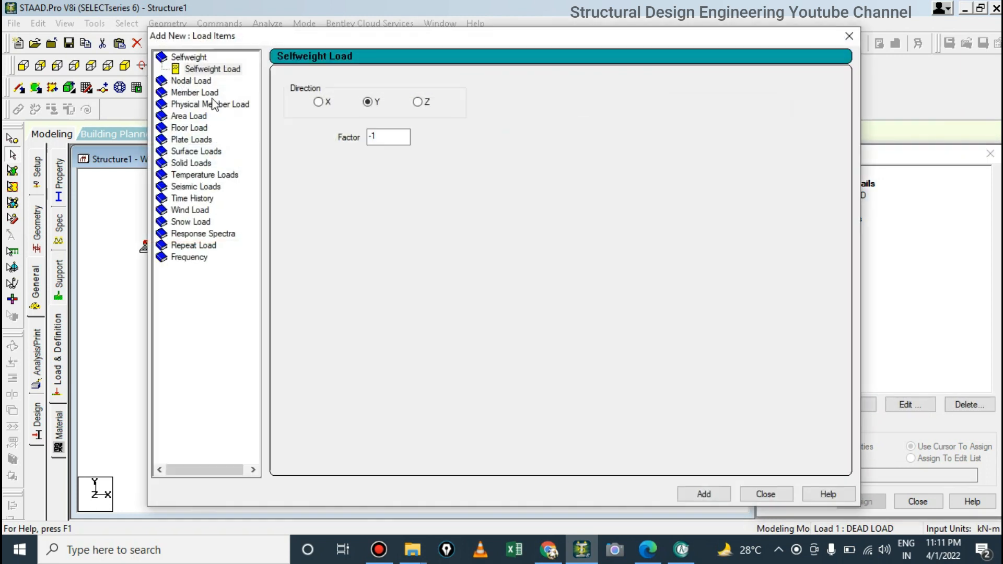
pyautogui.click(213, 69)
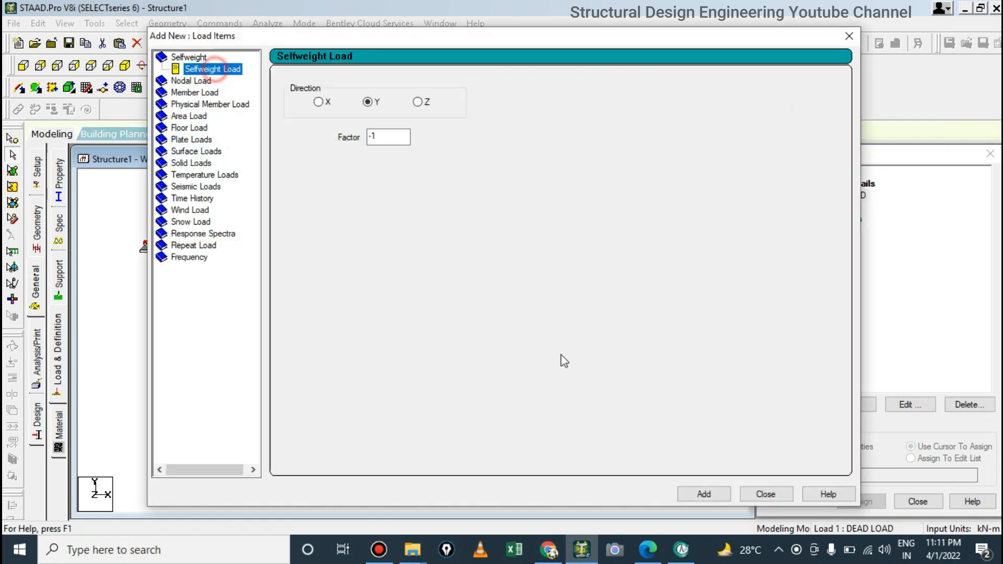
pyautogui.click(700, 494)
pyautogui.click(764, 494)
# Step: Open the uniform force member load settings for the LIVE LOAD case and move the dialog clear of the staircase model
pyautogui.click(846, 196)
pyautogui.click(847, 206)
pyautogui.click(842, 219)
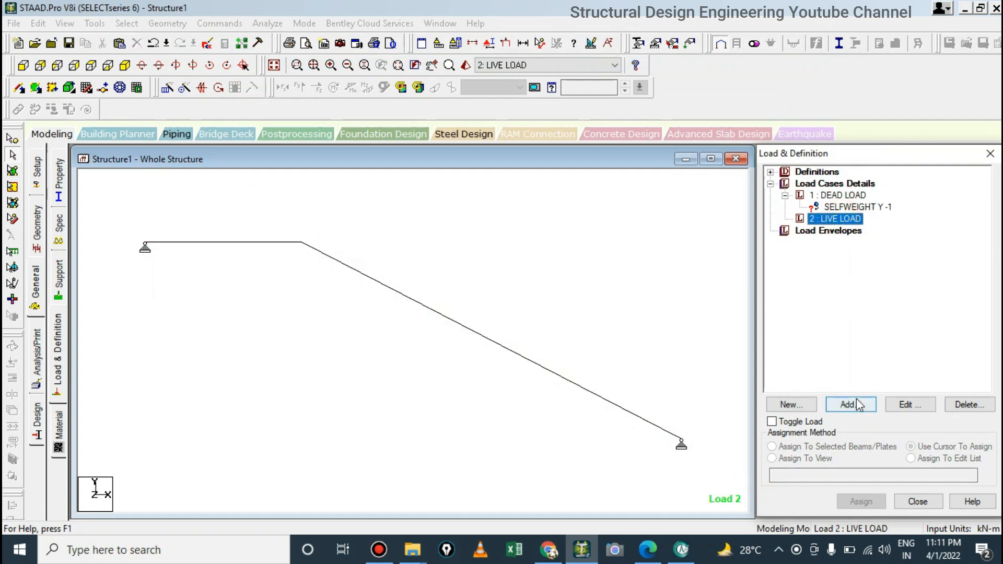
pyautogui.click(857, 406)
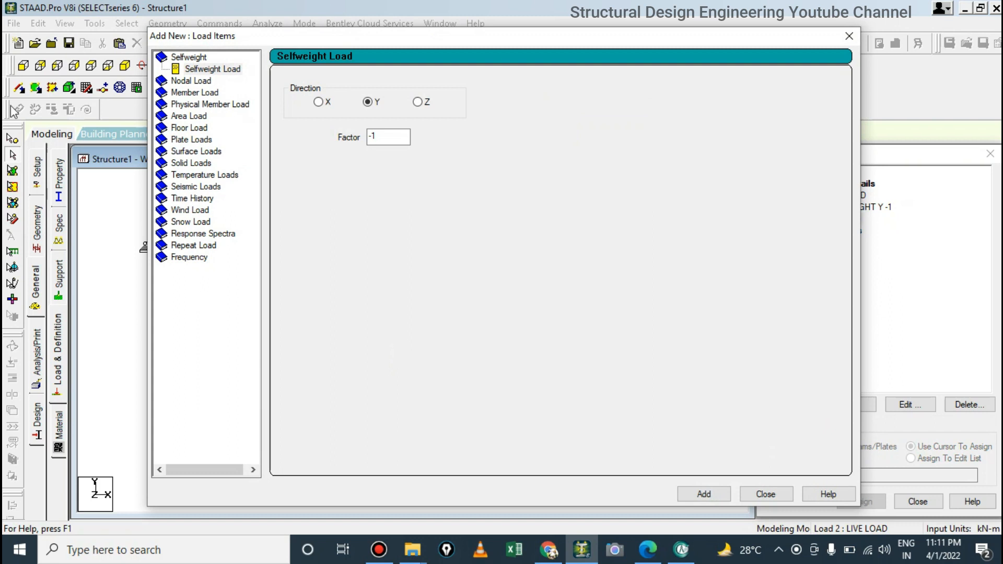
pyautogui.doubleClick(174, 93)
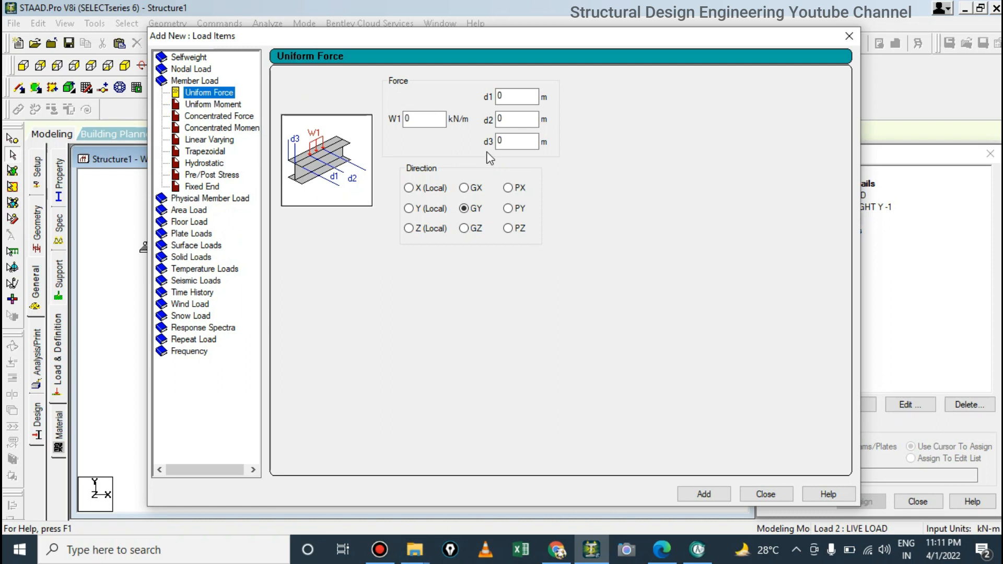
pyautogui.moveTo(432, 119); pyautogui.dragTo(377, 121)
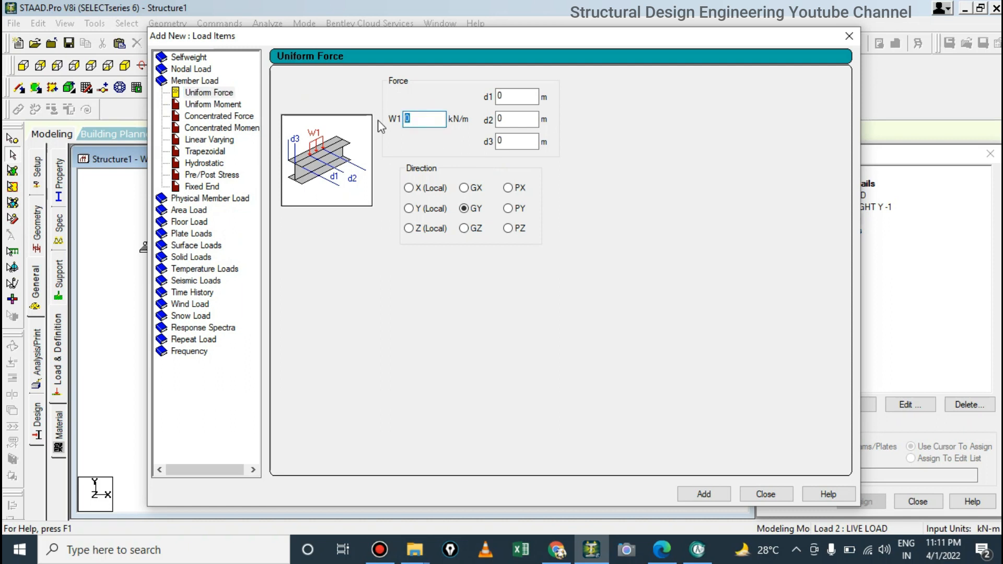
pyautogui.moveTo(410, 35); pyautogui.dragTo(756, 111)
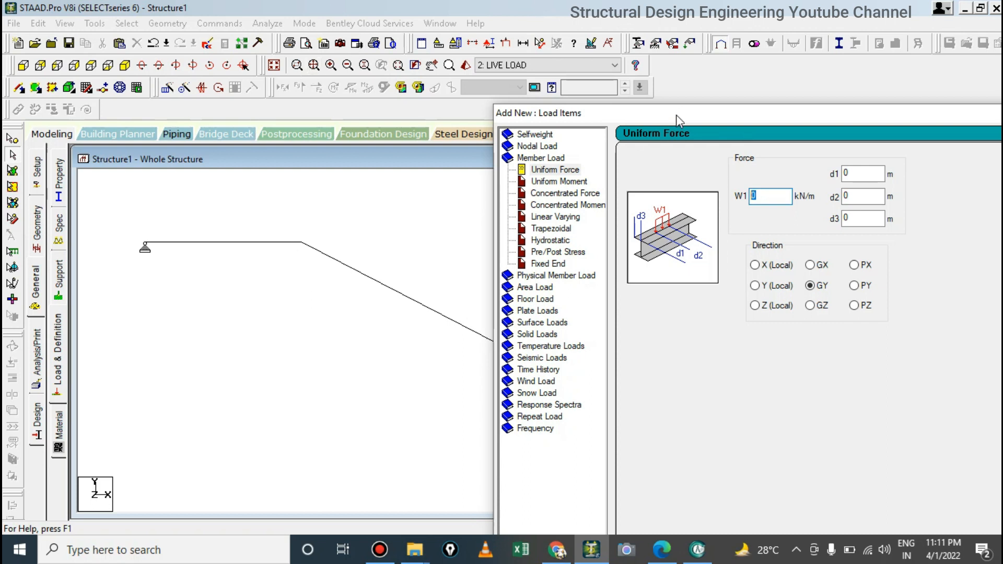
pyautogui.moveTo(680, 114); pyautogui.dragTo(846, 108)
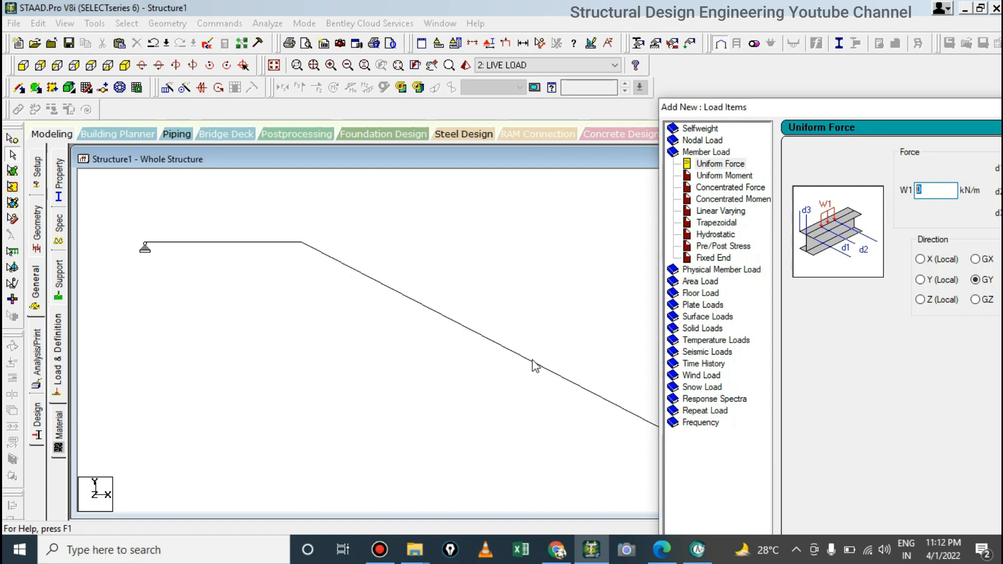
pyautogui.click(311, 361)
pyautogui.scroll(-3, 432, 398)
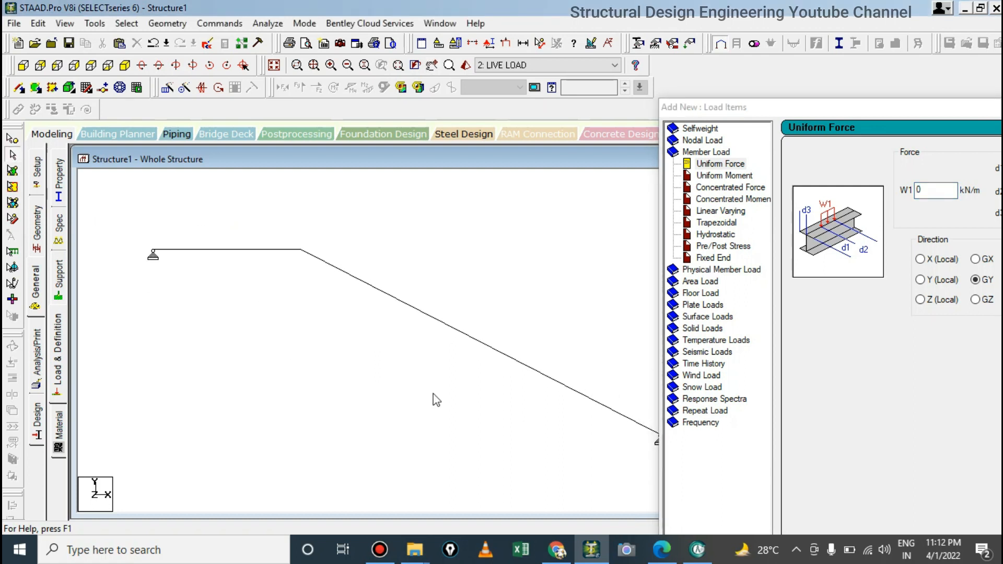
# Step: Switch to Excel, create a blank workbook and enter SELF WEIGHT in cell A1
pyautogui.click(524, 557)
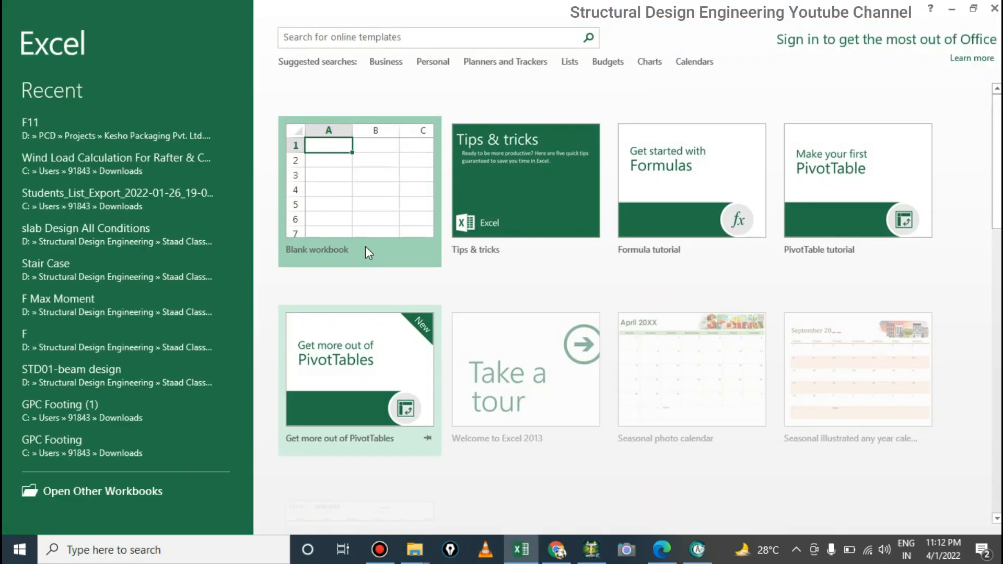
pyautogui.click(374, 195)
pyautogui.write('SELF W')
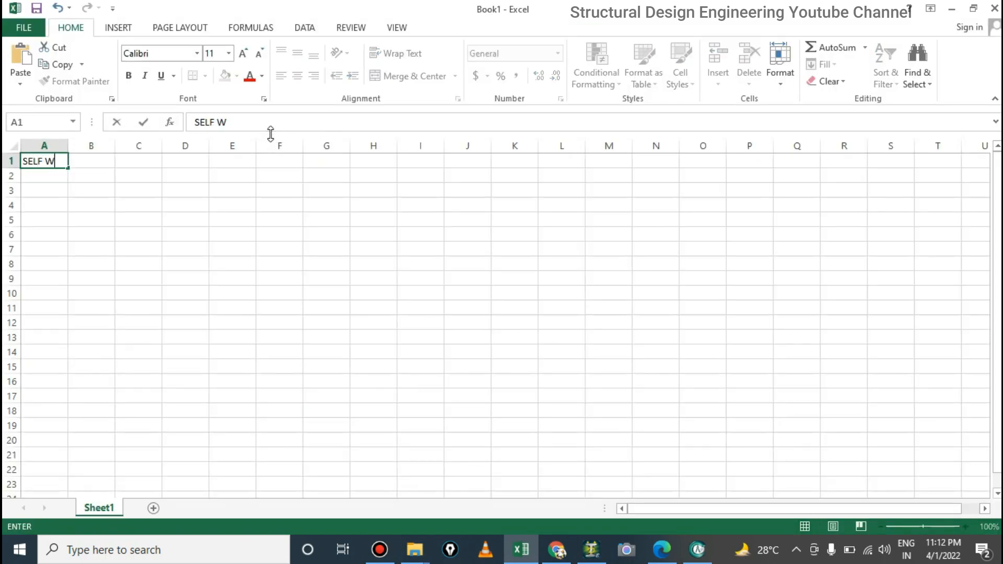
pyautogui.write('EIGHT')
pyautogui.press('Return')
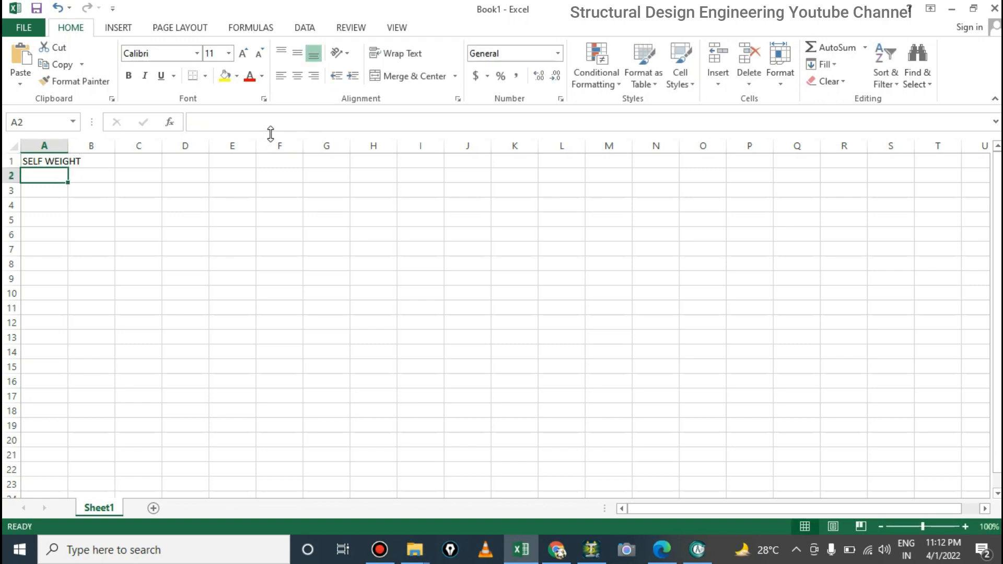
# Step: Enter the load labels FLOOR FINISH in cell A2 and R & T in cell A3
pyautogui.click(137, 158)
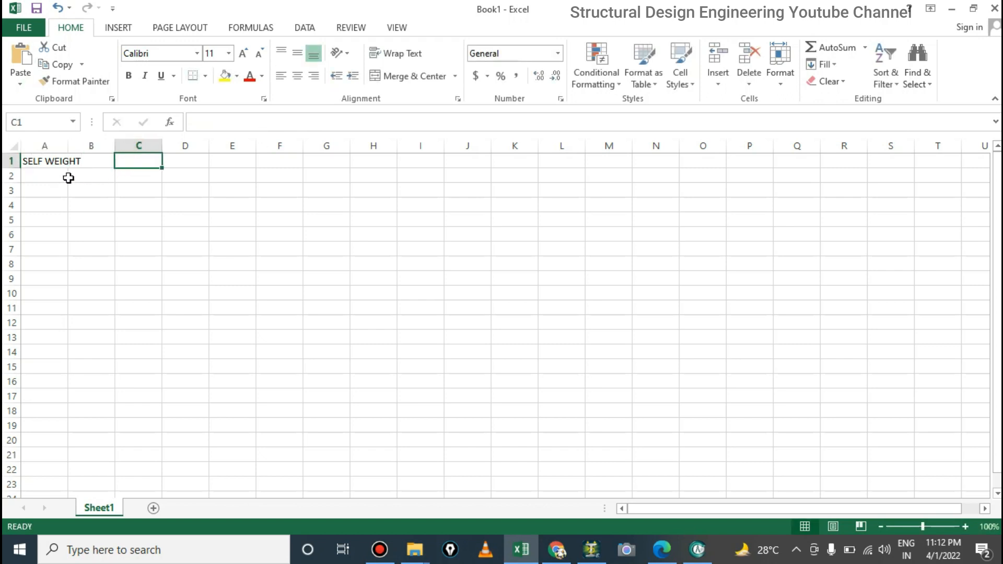
pyautogui.click(50, 176)
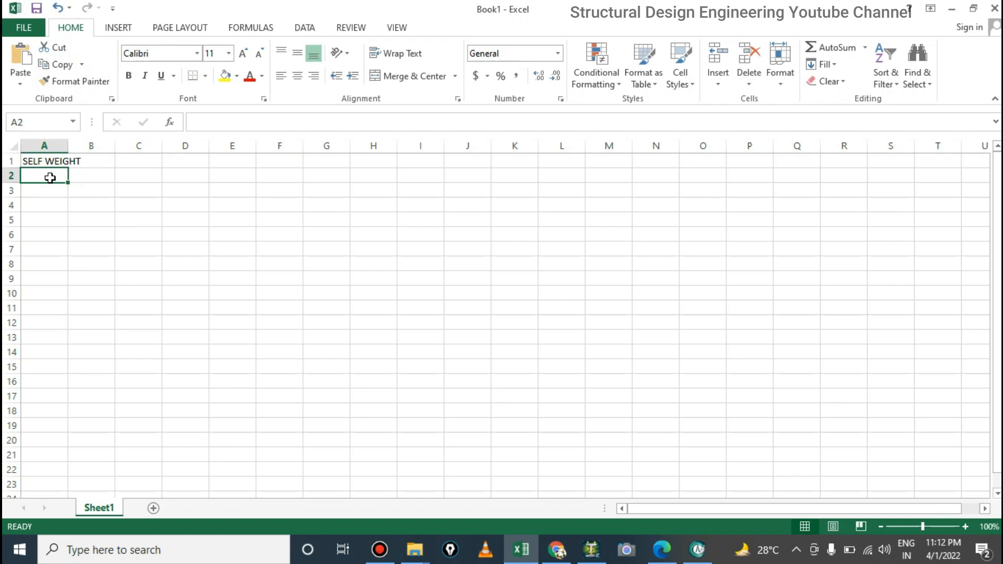
pyautogui.write('FLOOR')
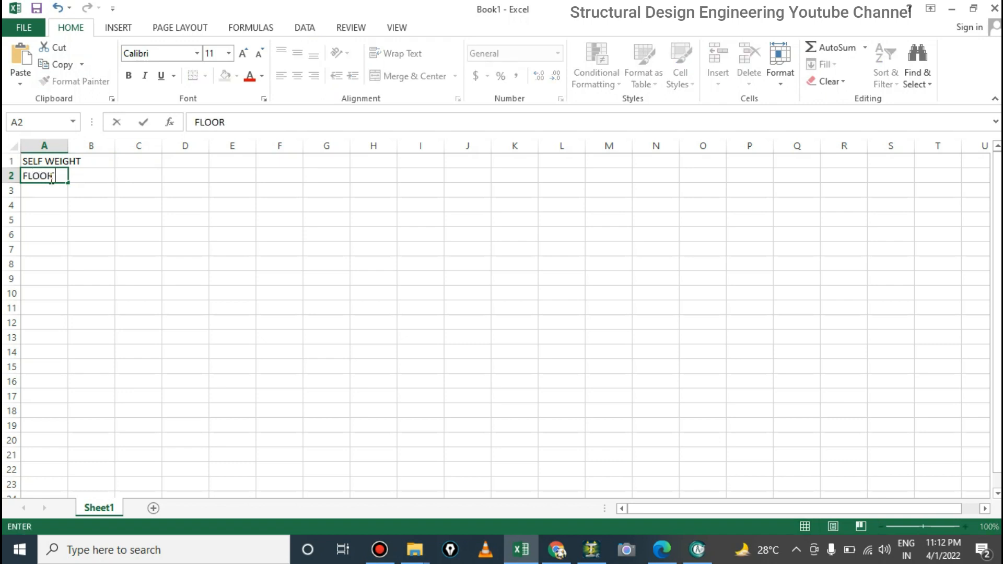
pyautogui.write(' FINISH')
pyautogui.press('Return')
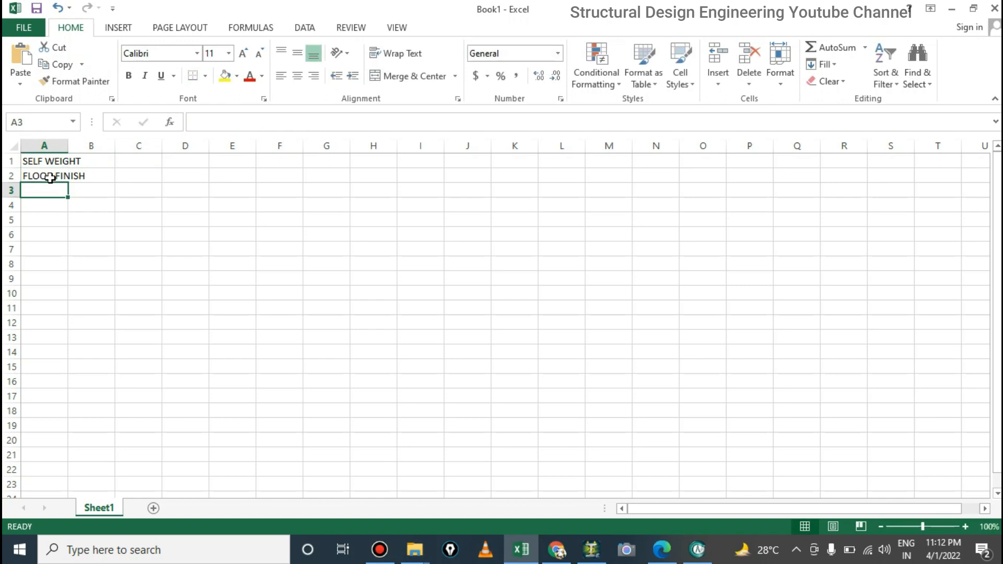
pyautogui.click(52, 186)
pyautogui.doubleClick(54, 188)
pyautogui.write('R & T')
pyautogui.press('Return')
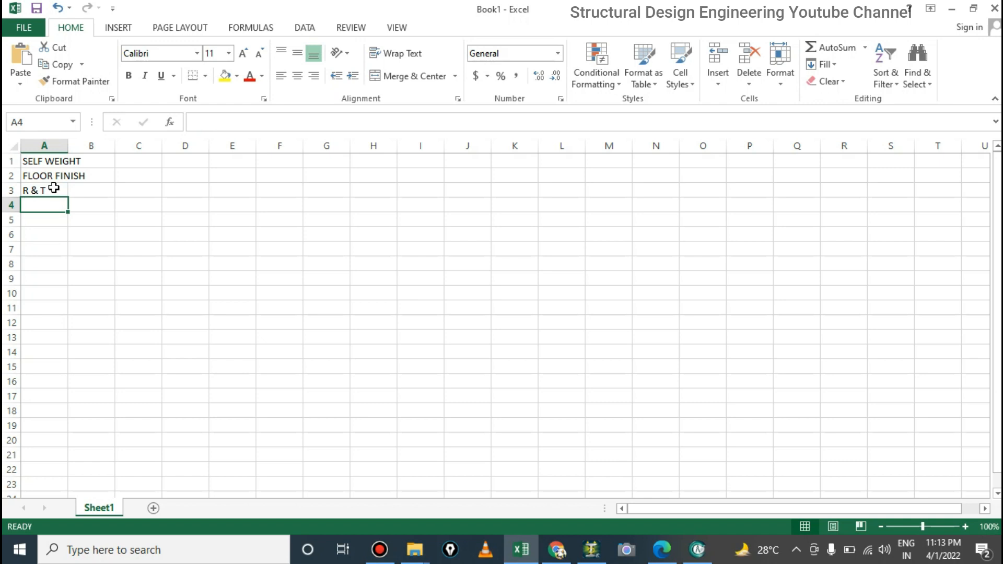
# Step: Enter the load labels RAILING in cell A4 and PLASTER in cell A5
pyautogui.doubleClick(53, 207)
pyautogui.write('RAILING')
pyautogui.press('Return')
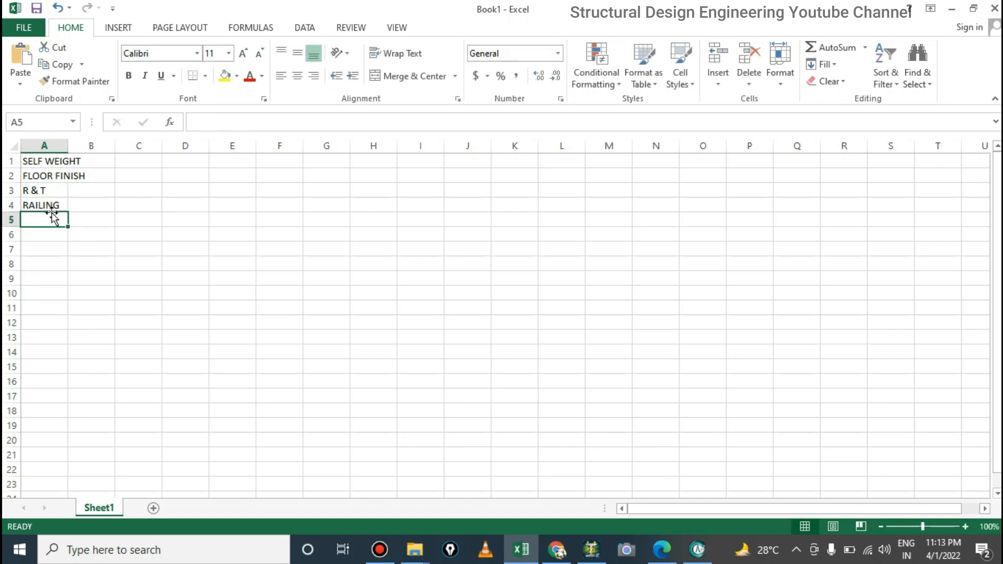
pyautogui.write('Q')
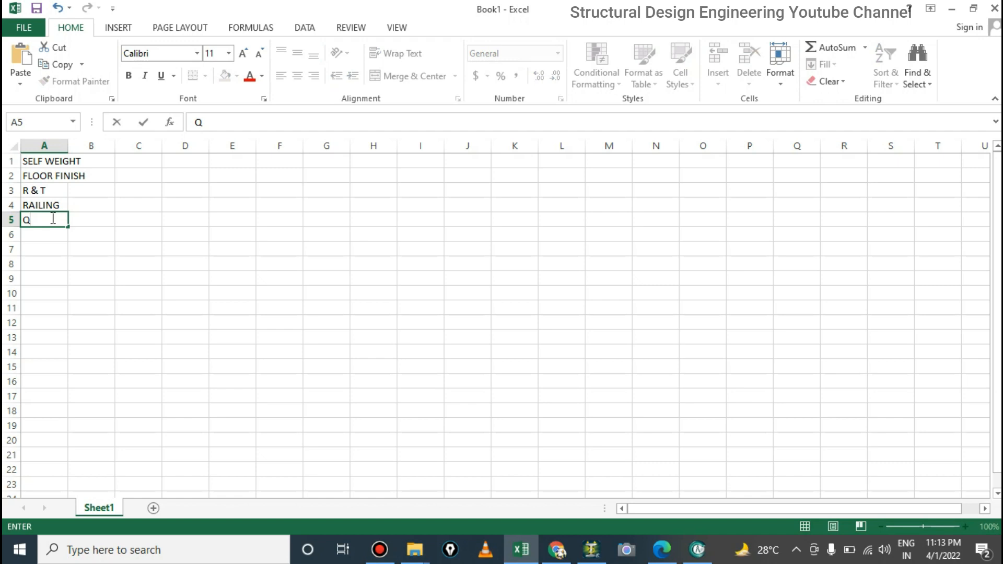
pyautogui.write('PLASTER')
pyautogui.press('Return')
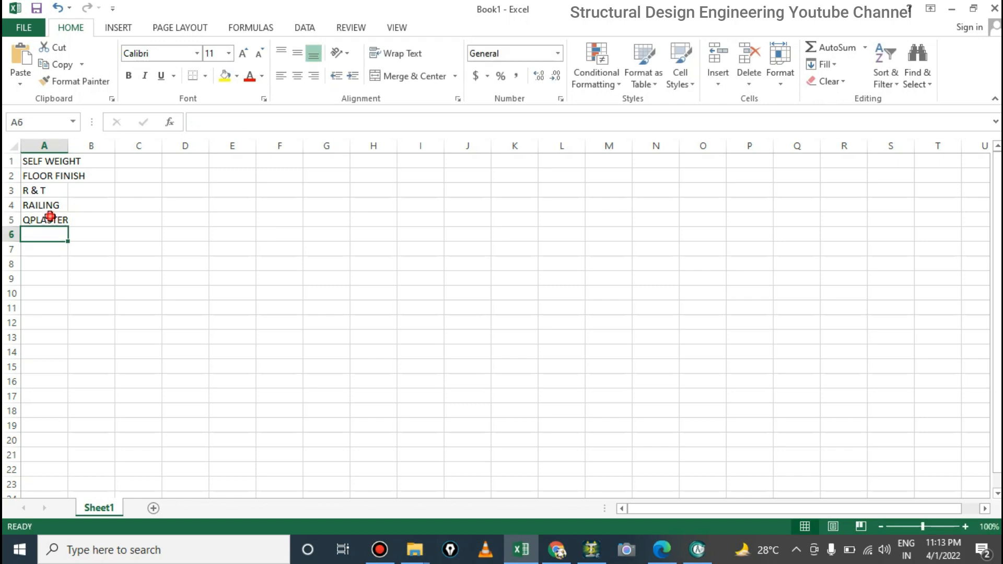
pyautogui.click(50, 217)
pyautogui.doubleClick(32, 218)
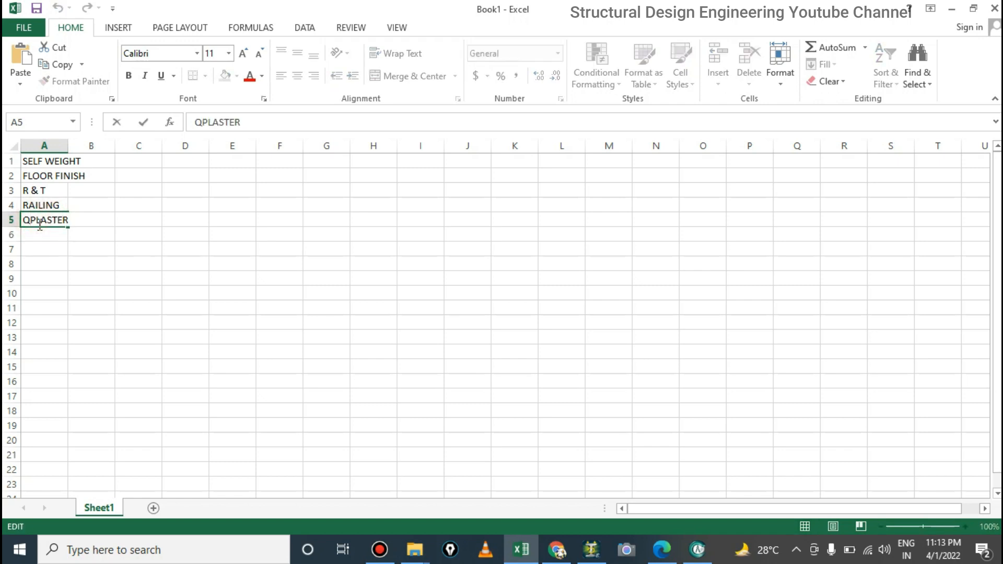
pyautogui.press('BackSpace')
pyautogui.press('Return')
# Step: Enter the label LIVE OAD in cell A7, leaving one blank row beneath the dead load items
pyautogui.click(54, 160)
pyautogui.moveTo(54, 160); pyautogui.dragTo(54, 217)
pyautogui.click(46, 250)
pyautogui.write('LIVE OAD')
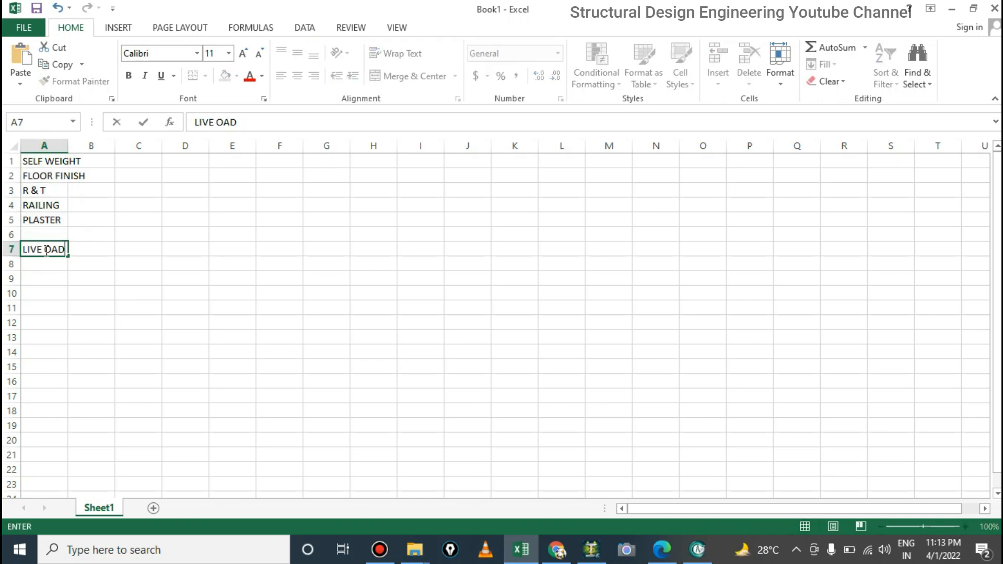
pyautogui.press('Return')
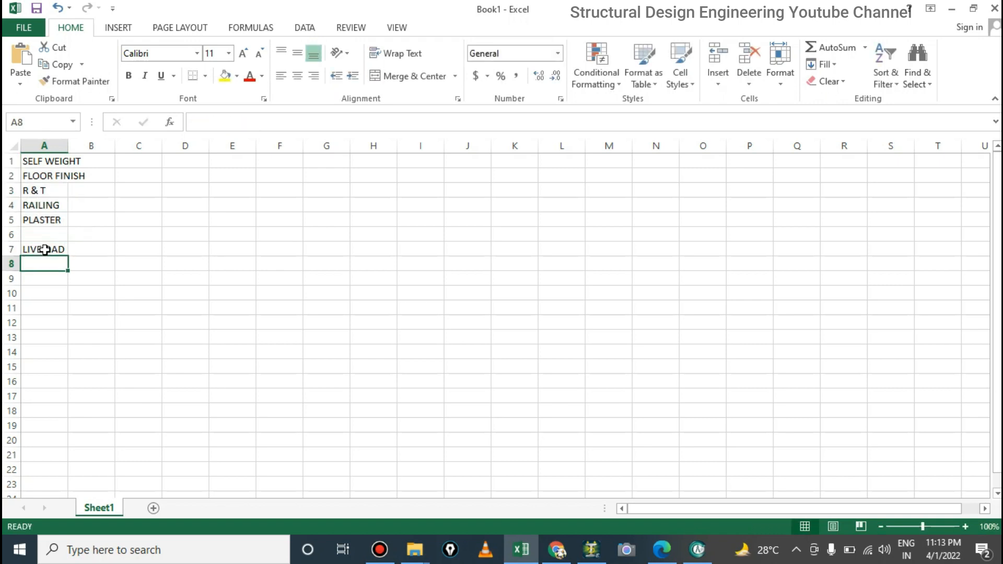
# Step: Enter 3 in cell B7 and the unit KN/M SQ in cell C7 for the live load
pyautogui.click(103, 246)
pyautogui.write('3')
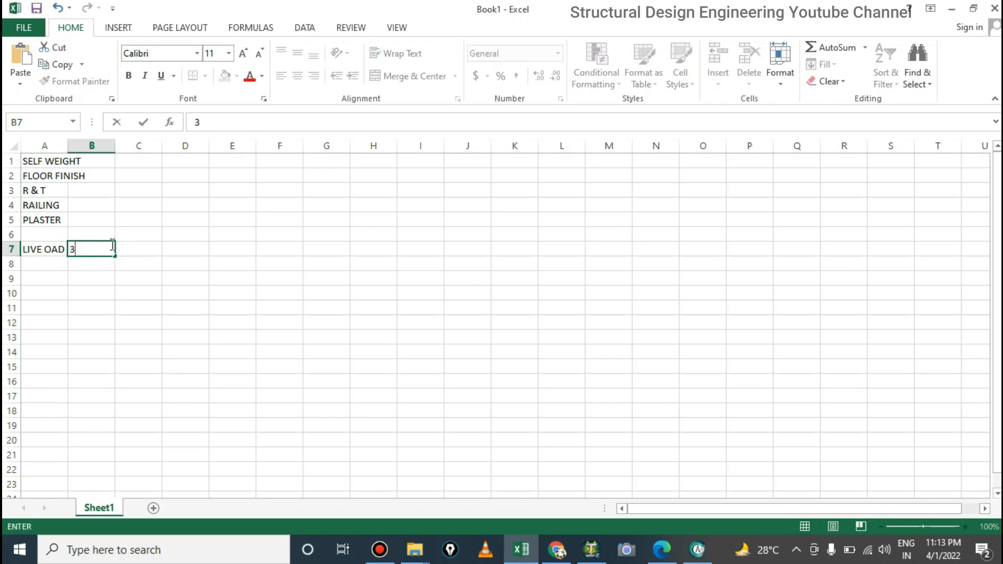
pyautogui.click(146, 251)
pyautogui.write('KN/M S')
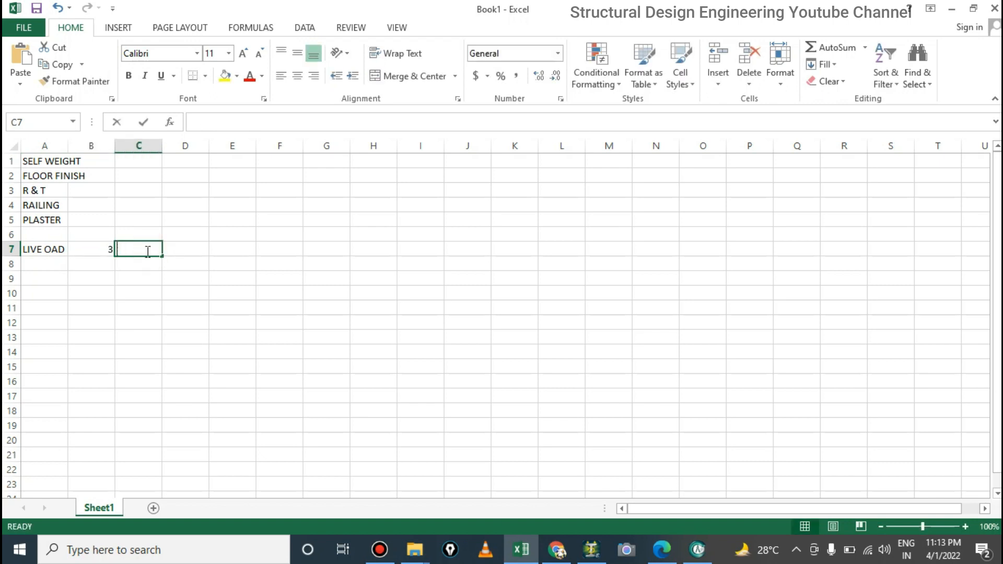
pyautogui.write('Q')
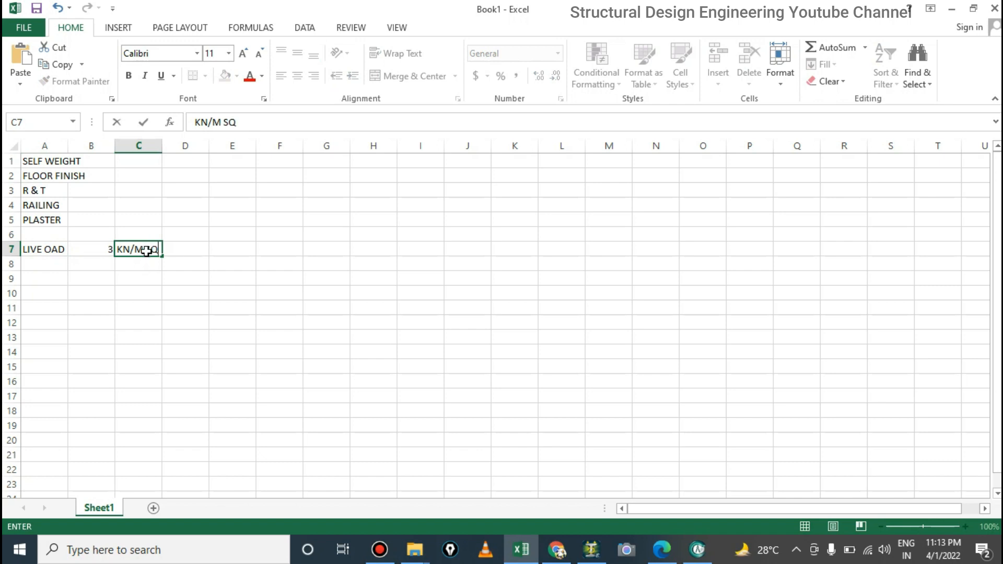
pyautogui.press('Return')
pyautogui.press('Up')
pyautogui.click(143, 161)
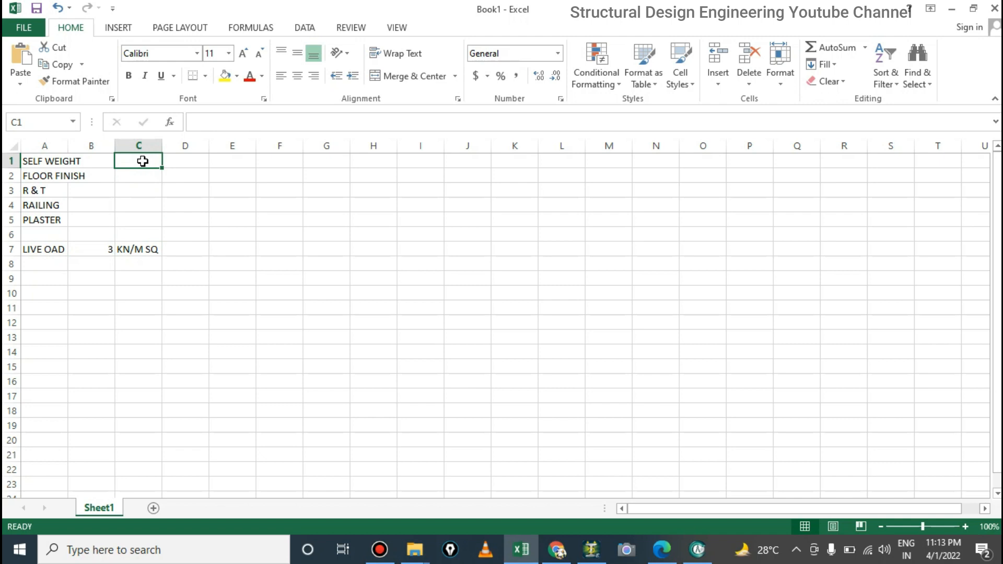
# Step: Enter the unit label PER M in cell E7 of the live load row
pyautogui.click(225, 246)
pyautogui.write('PER M')
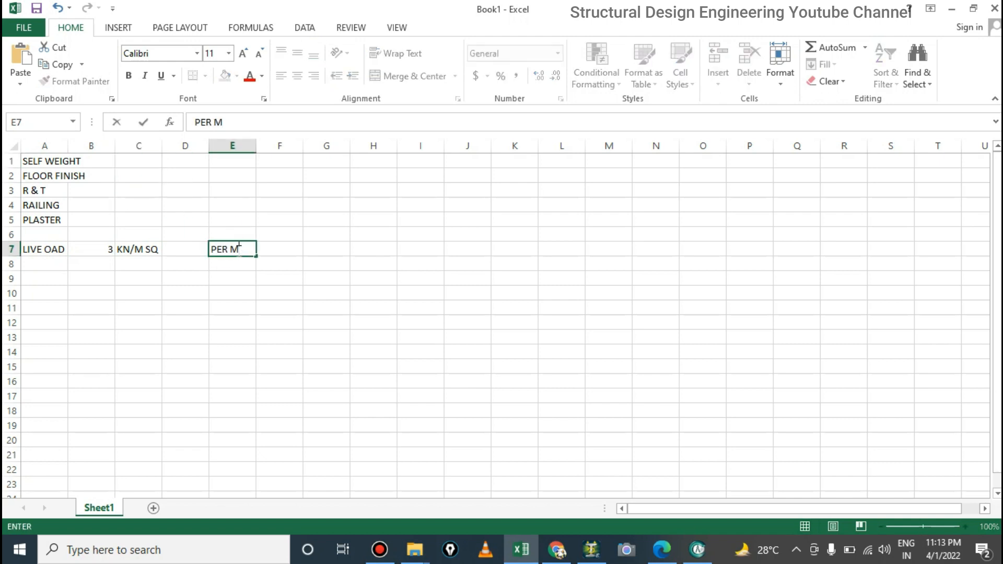
pyautogui.press('Return')
# Step: Calculate the live load per metre in cell D7 with the formula =B7*1.2
pyautogui.click(180, 249)
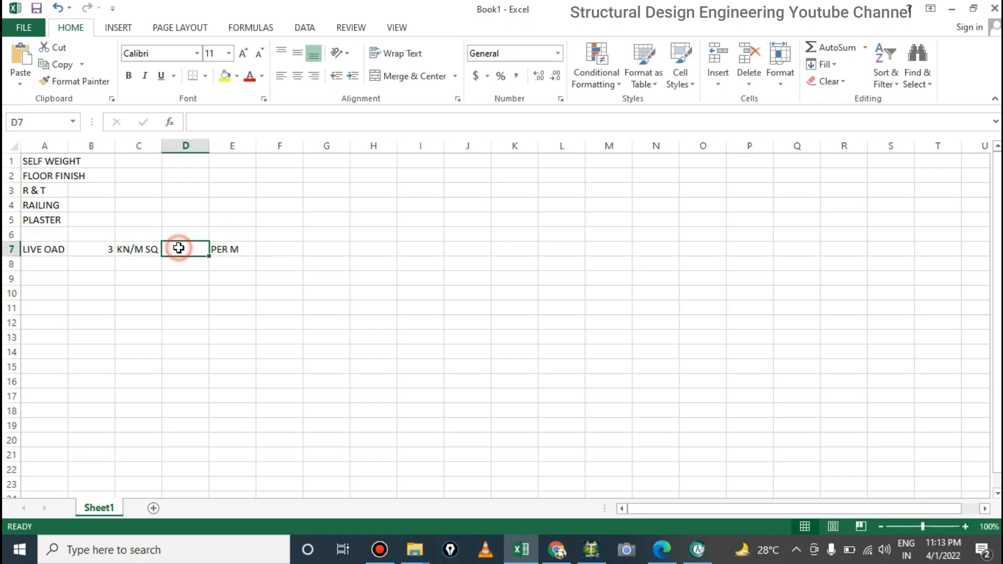
pyautogui.click(89, 249)
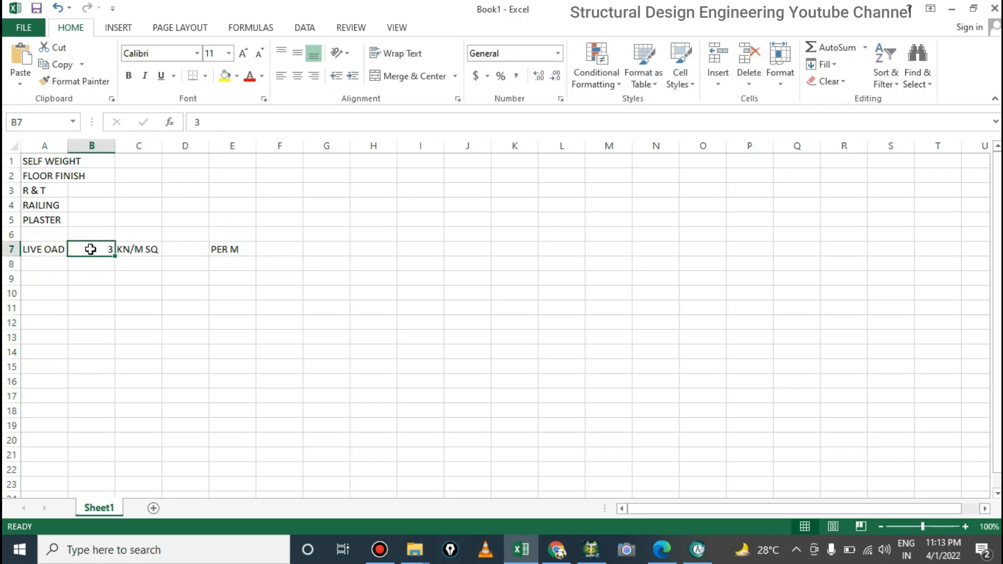
pyautogui.click(175, 247)
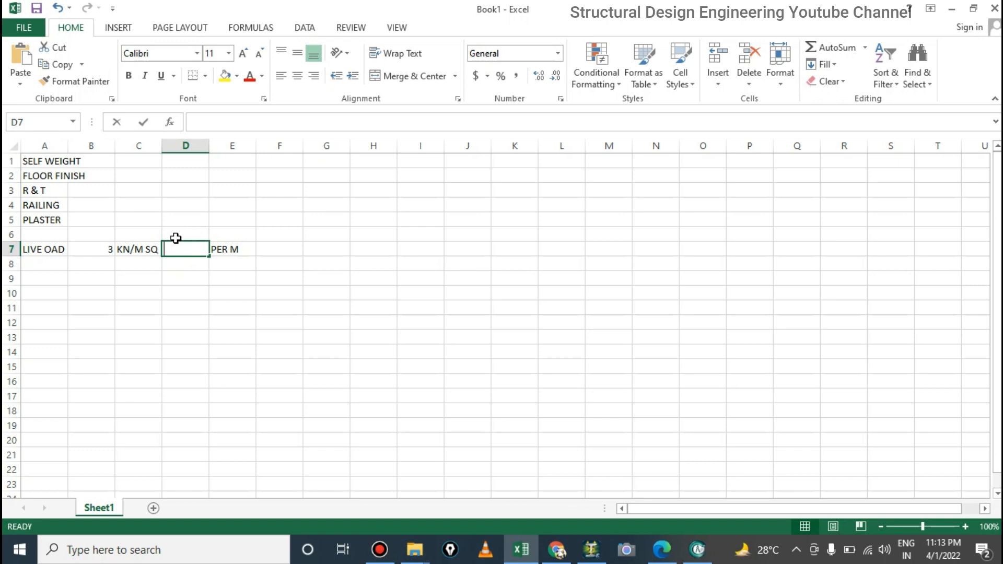
pyautogui.write('=')
pyautogui.click(101, 248)
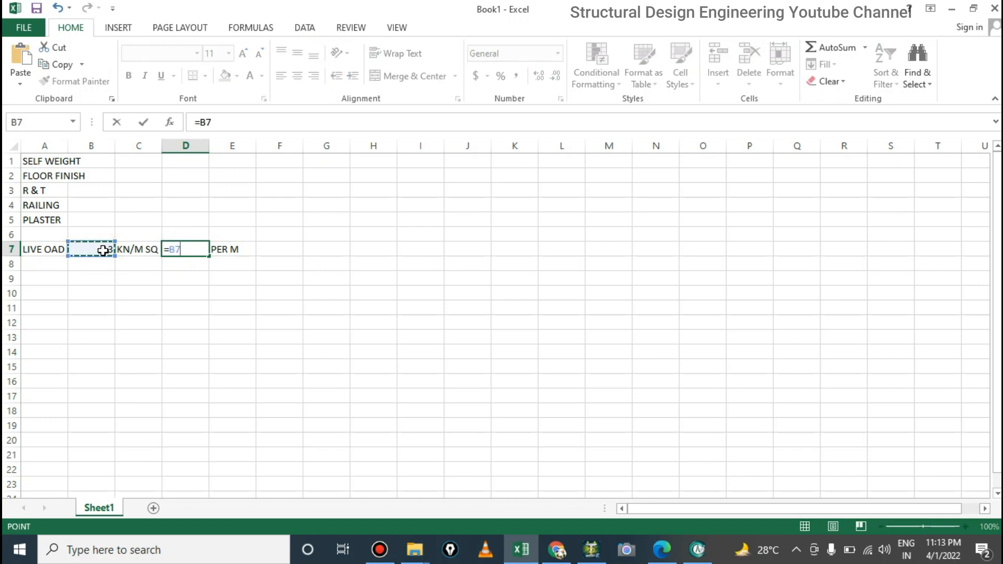
pyautogui.write('*1.3')
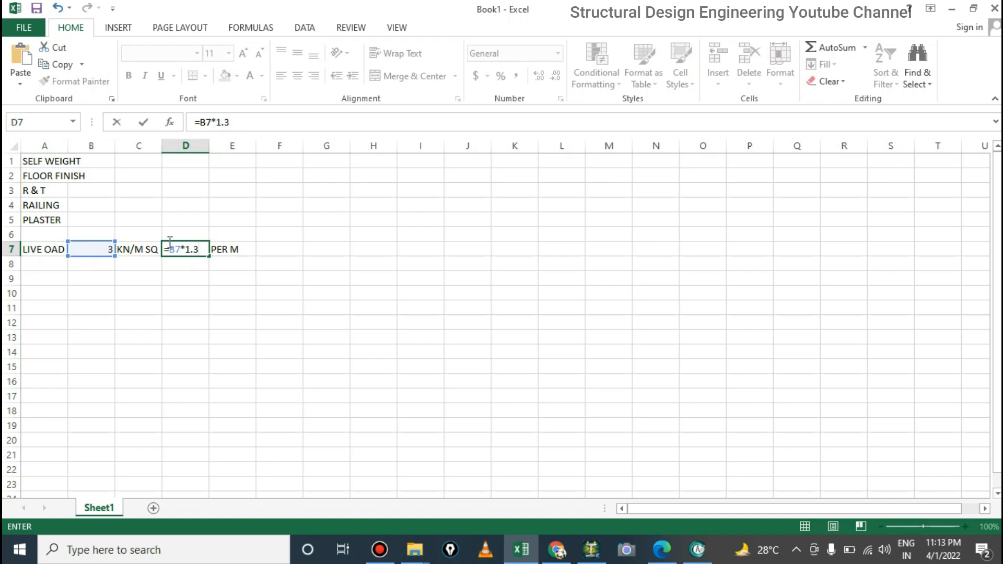
pyautogui.press('BackSpace')
pyautogui.write('2')
pyautogui.press('Return')
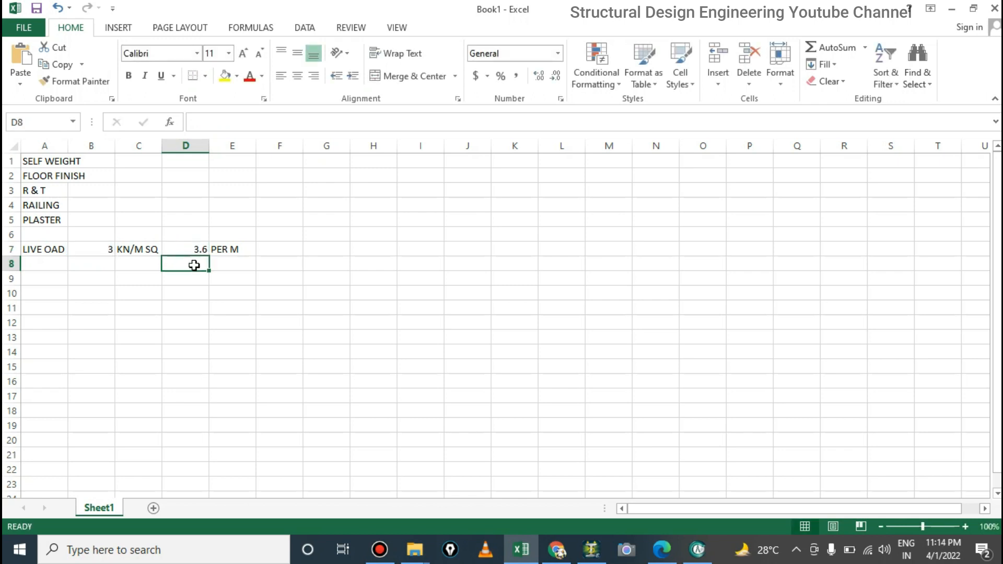
pyautogui.click(194, 250)
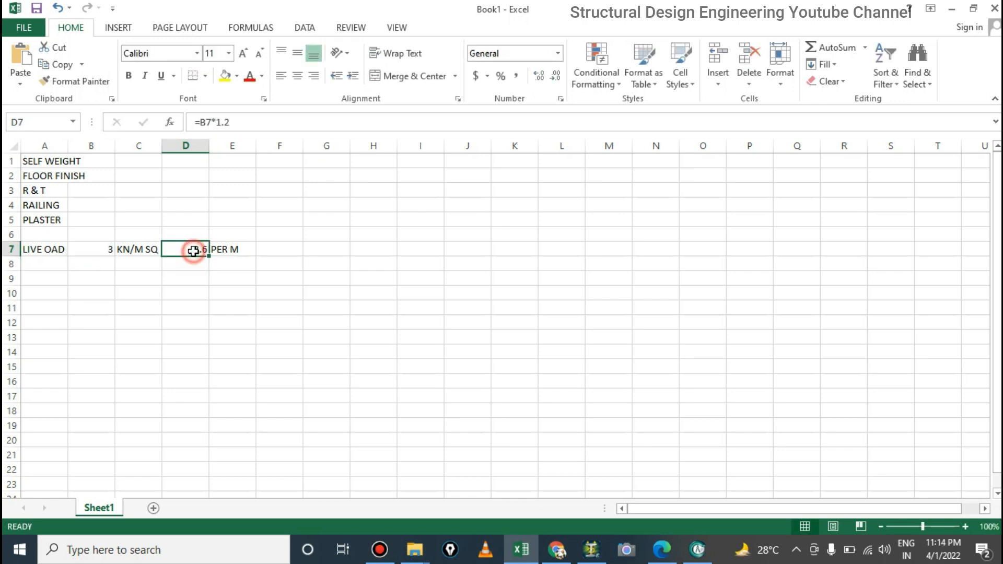
# Step: Enter the label TOTAL LOAD in cell A8, directly below the live load row
pyautogui.click(52, 267)
pyautogui.write('TOTAL LOAD')
pyautogui.press('Return')
pyautogui.click(201, 263)
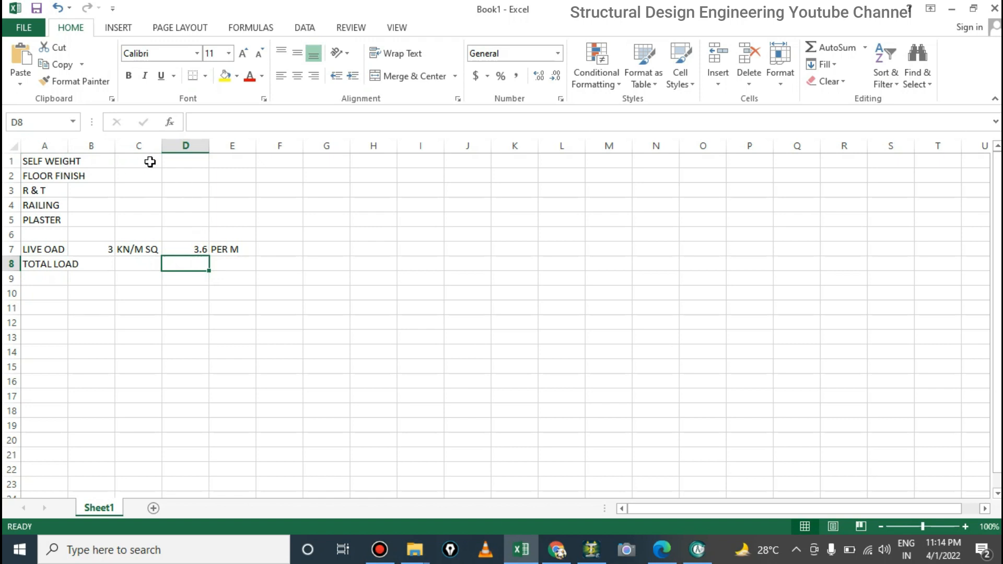
# Step: Enter the self weight expression =.15025 in cell E1
pyautogui.click(184, 158)
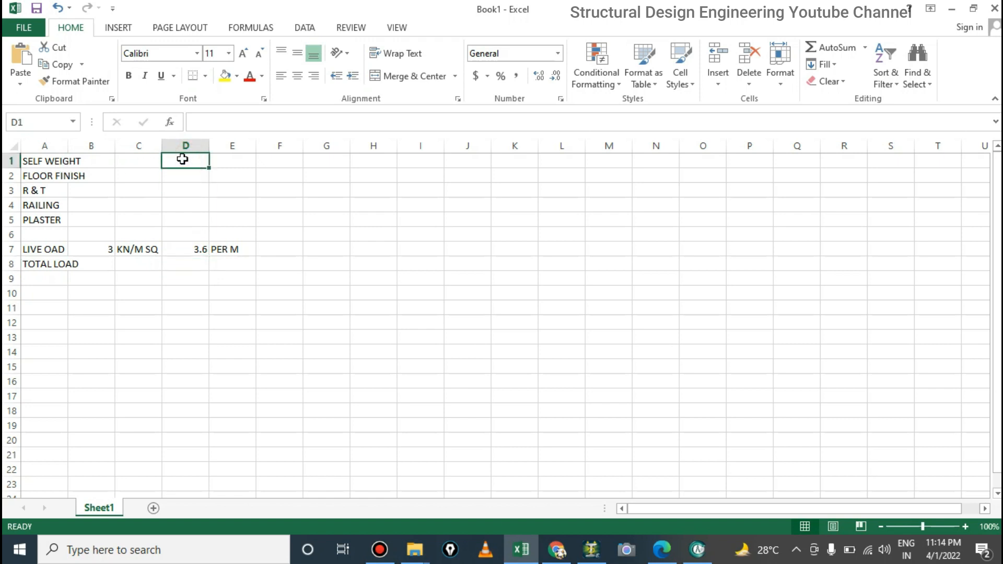
pyautogui.click(64, 161)
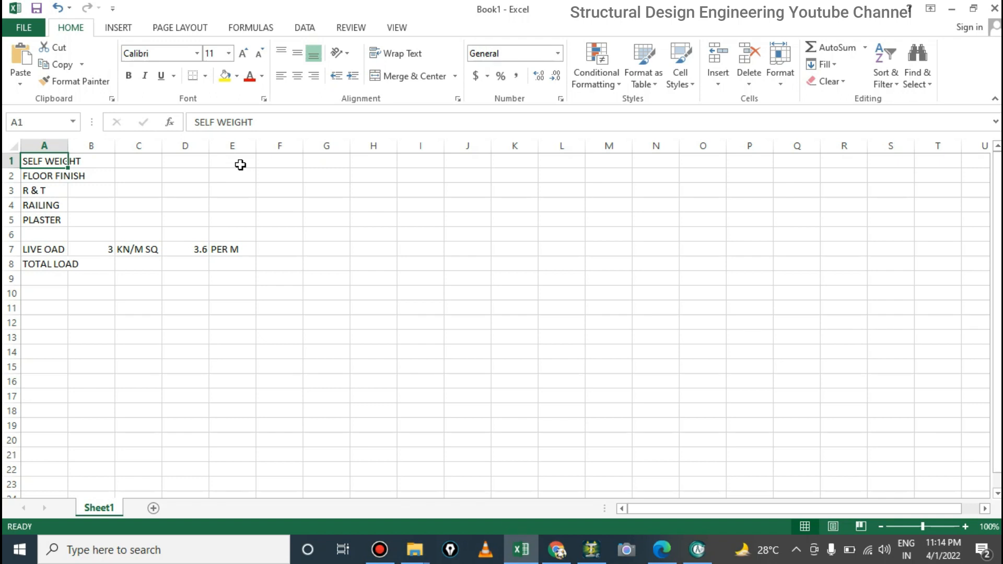
pyautogui.moveTo(51, 178); pyautogui.dragTo(49, 217)
pyautogui.click(51, 162)
pyautogui.click(239, 165)
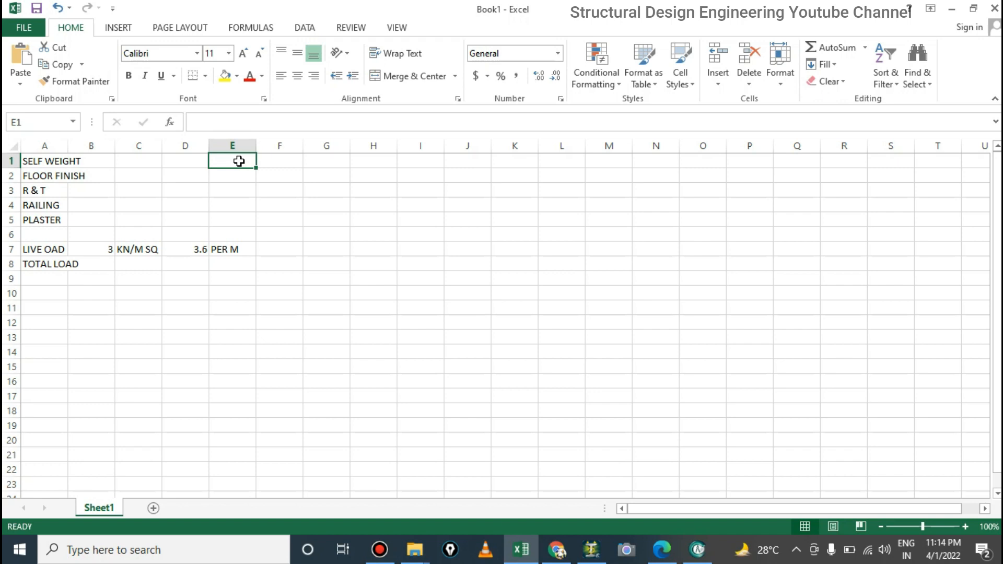
pyautogui.write('=.')
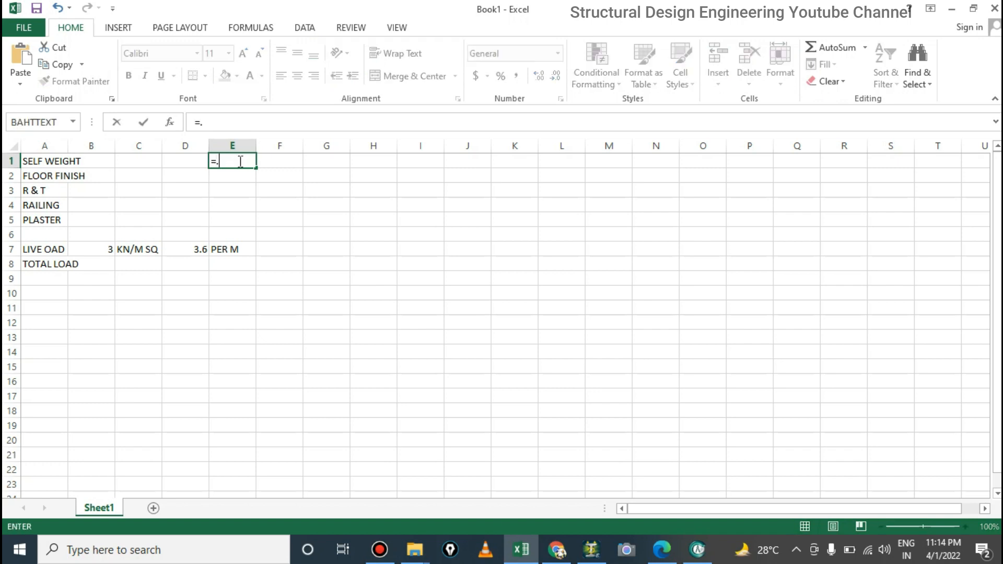
pyautogui.write('150')
pyautogui.write('25')
pyautogui.press('Return')
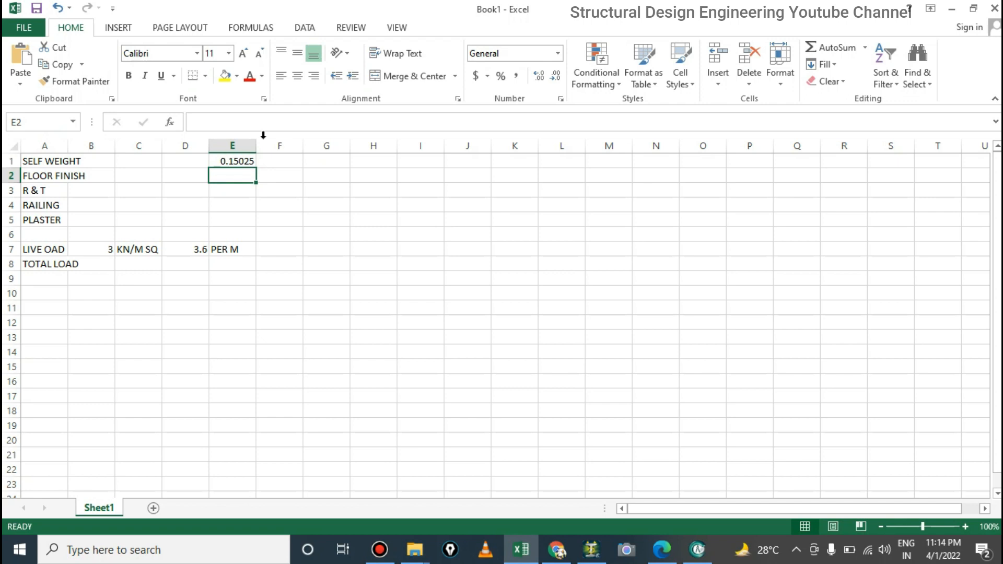
# Step: Correct the self weight formula in cell E1 to =0.15*25
pyautogui.doubleClick(235, 161)
pyautogui.click(224, 161)
pyautogui.click(240, 161)
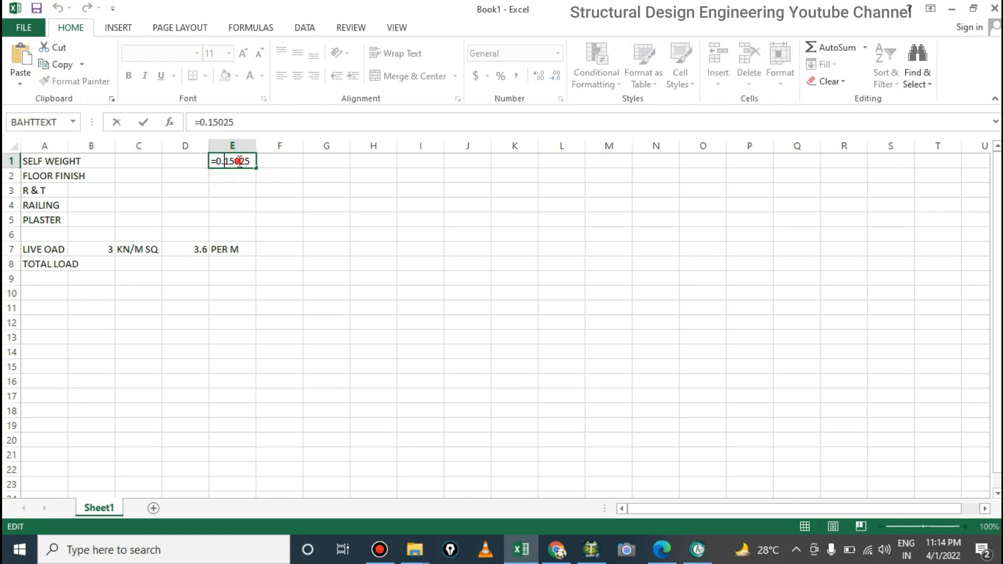
pyautogui.write('*')
pyautogui.press('Return')
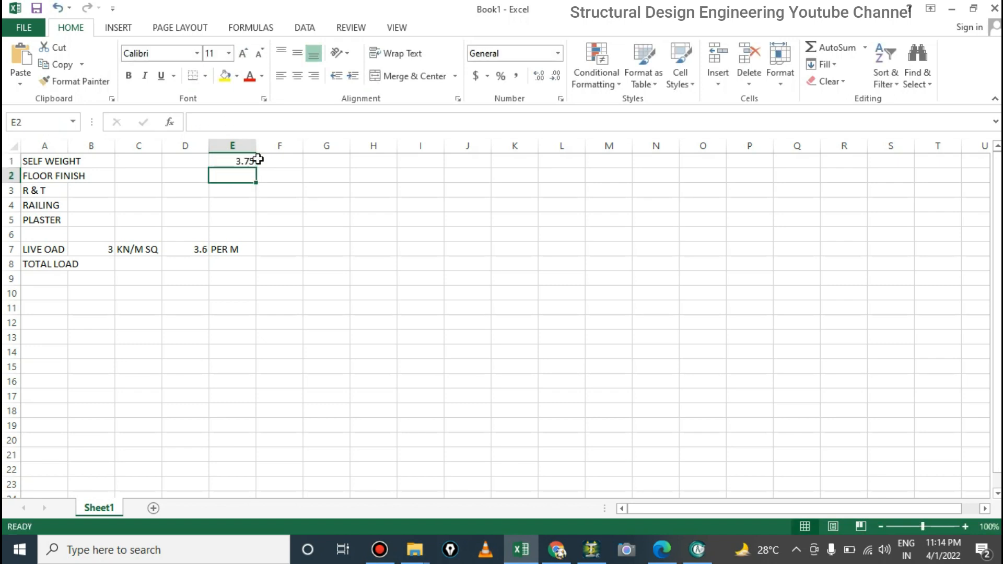
pyautogui.click(249, 160)
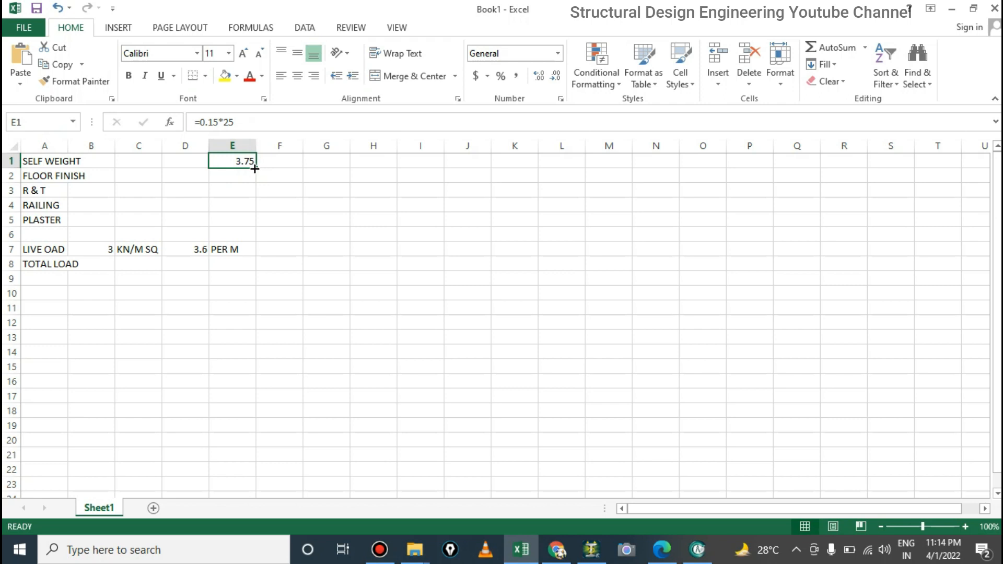
# Step: Move the self weight formula from cell E1 to cell C1, leaving column D free
pyautogui.moveTo(222, 161); pyautogui.dragTo(193, 161)
pyautogui.doubleClick(194, 161)
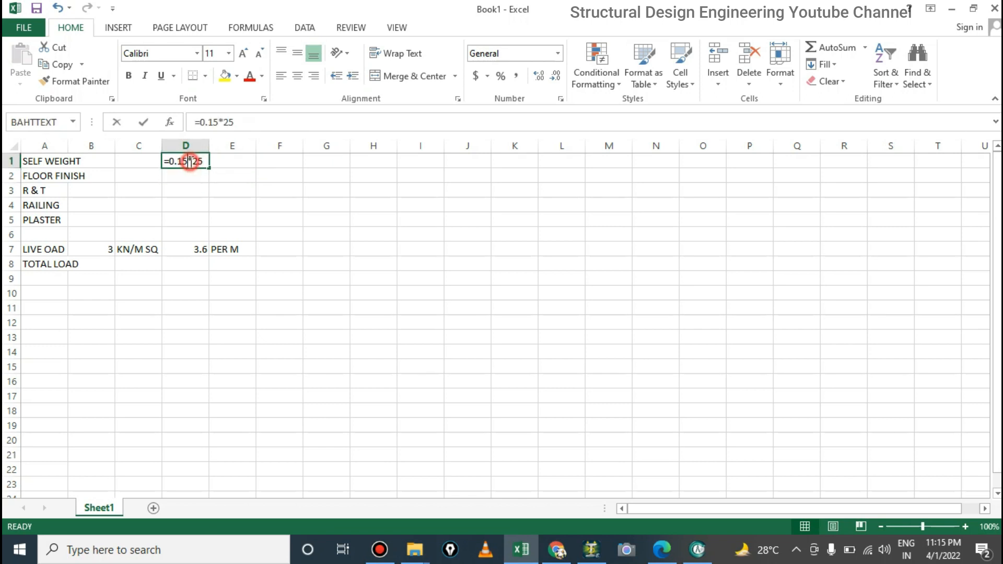
pyautogui.press('Escape')
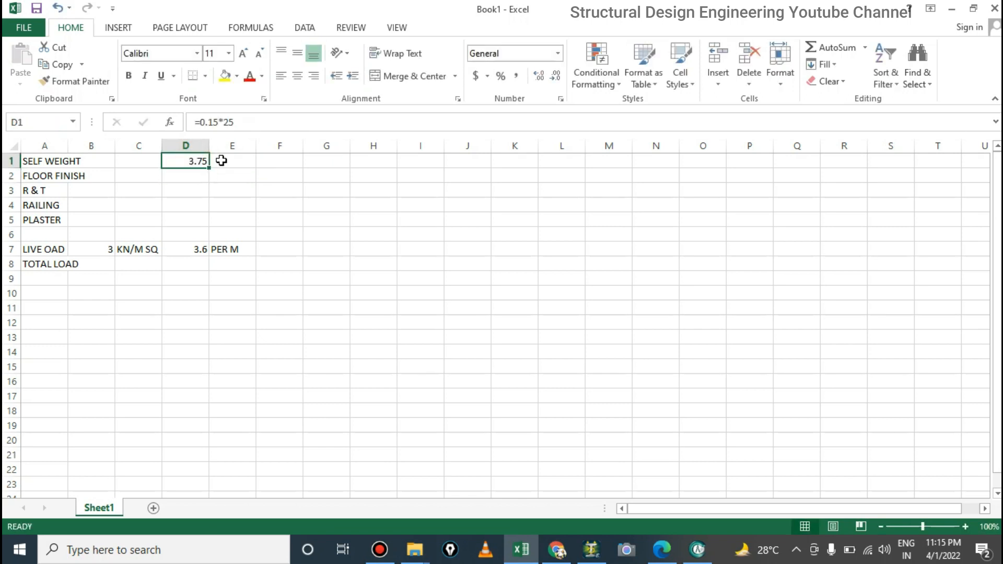
pyautogui.click(190, 165)
pyautogui.hotkey('ctrl', 'c')
pyautogui.click(153, 161)
pyautogui.press('Return')
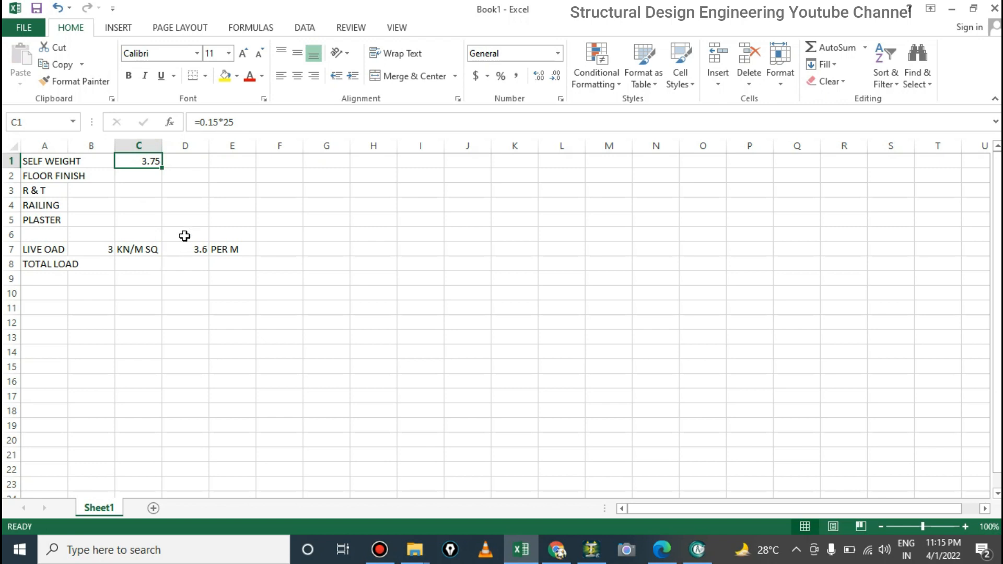
# Step: Calculate the self weight per metre in cell D1 with the formula =C1*1.2
pyautogui.click(148, 249)
pyautogui.click(140, 146)
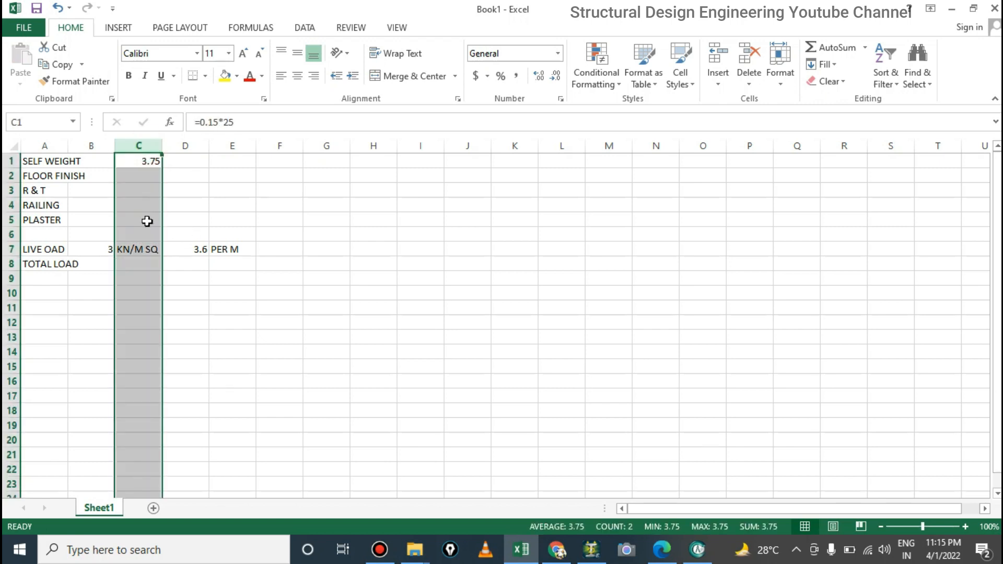
pyautogui.click(195, 188)
pyautogui.click(197, 165)
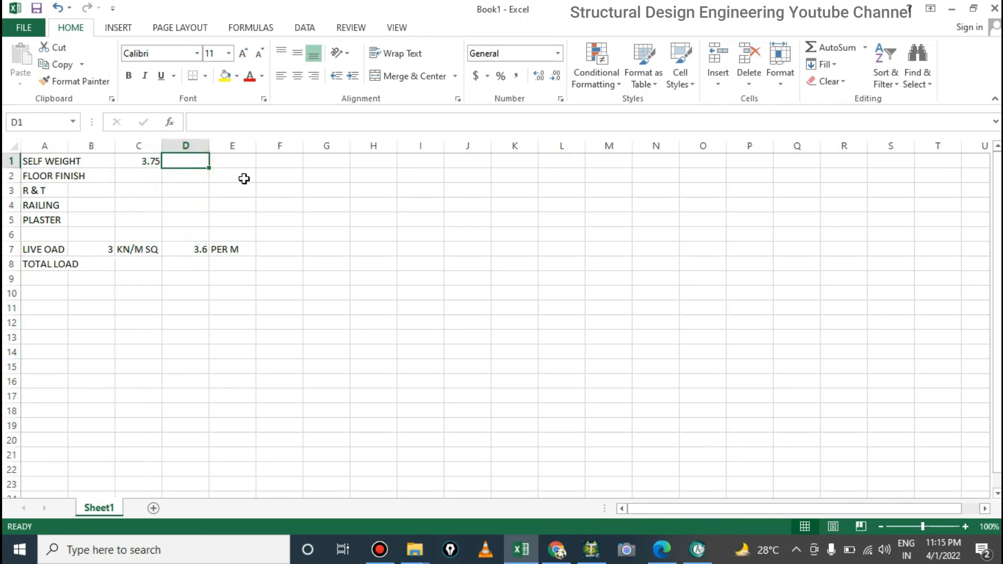
pyautogui.write('=')
pyautogui.click(150, 161)
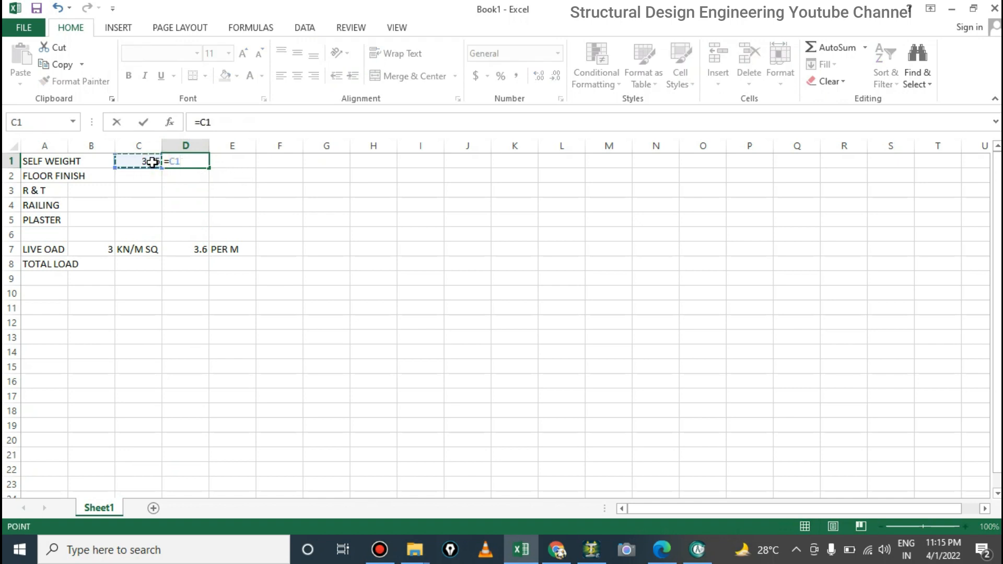
pyautogui.write('*1.2')
pyautogui.press('Return')
pyautogui.click(190, 161)
pyautogui.click(193, 163)
pyautogui.click(197, 162)
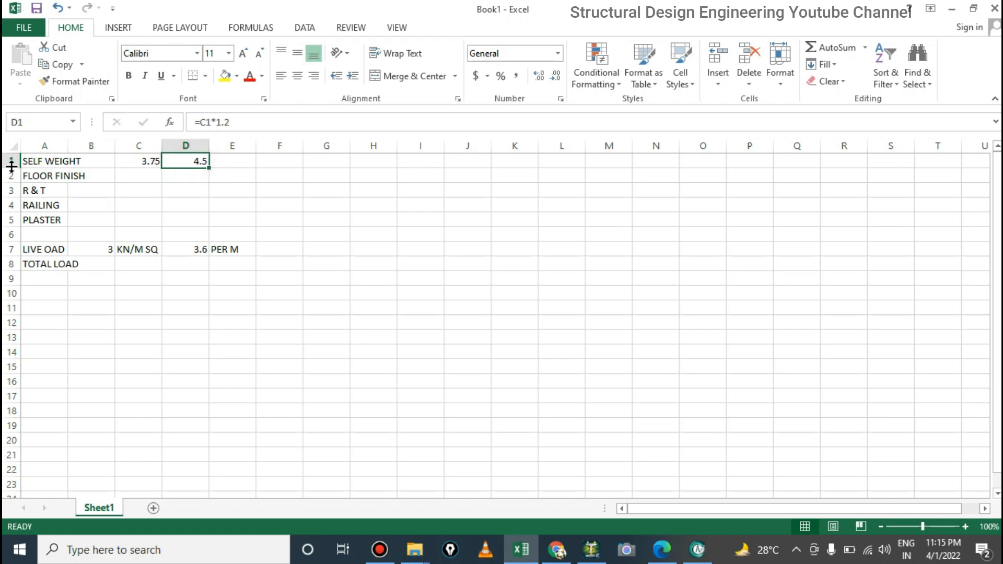
# Step: Calculate the floor finish load in cell C2 with the formula =.050*24
pyautogui.click(150, 172)
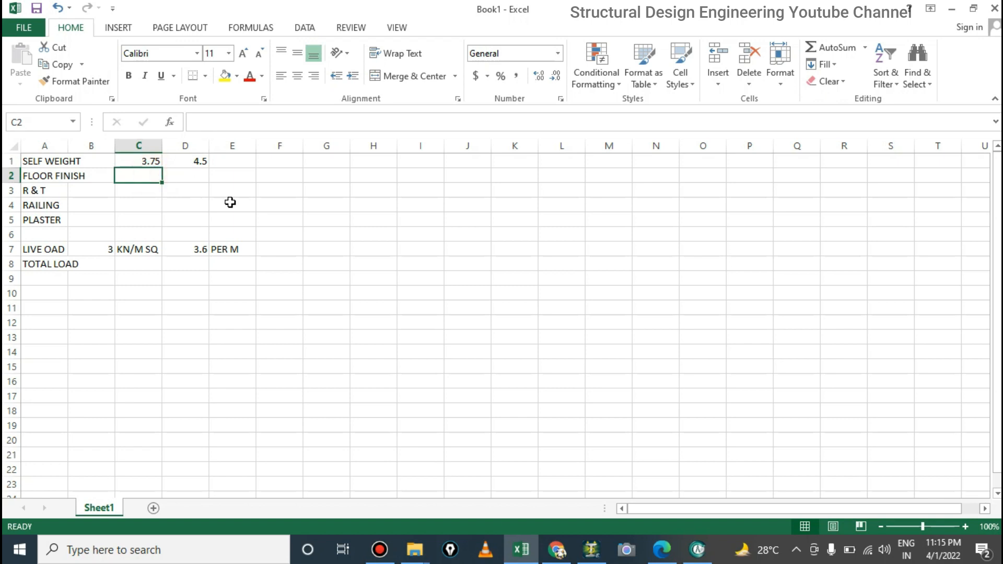
pyautogui.write('=')
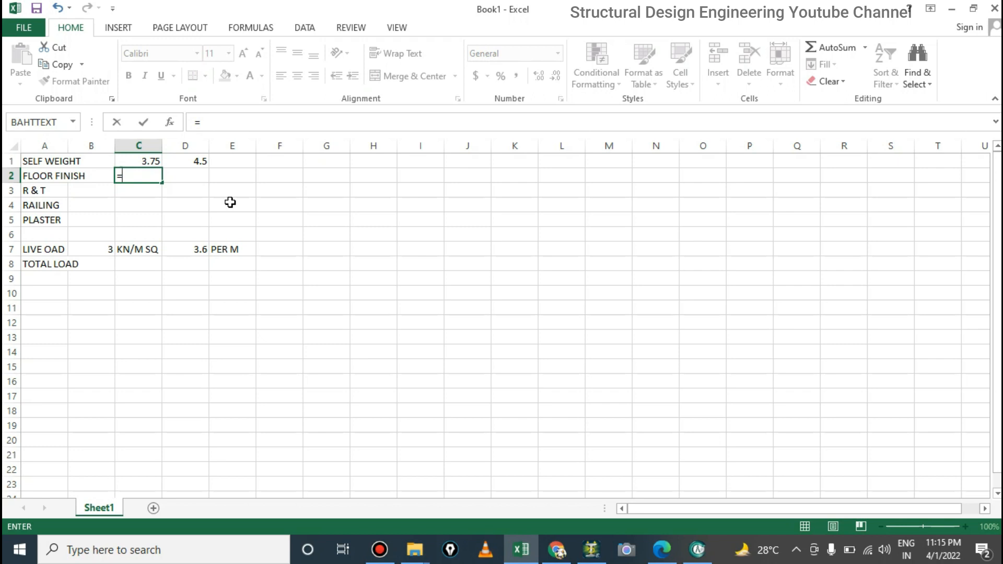
pyautogui.write('.050*')
pyautogui.write('24')
pyautogui.press('Return')
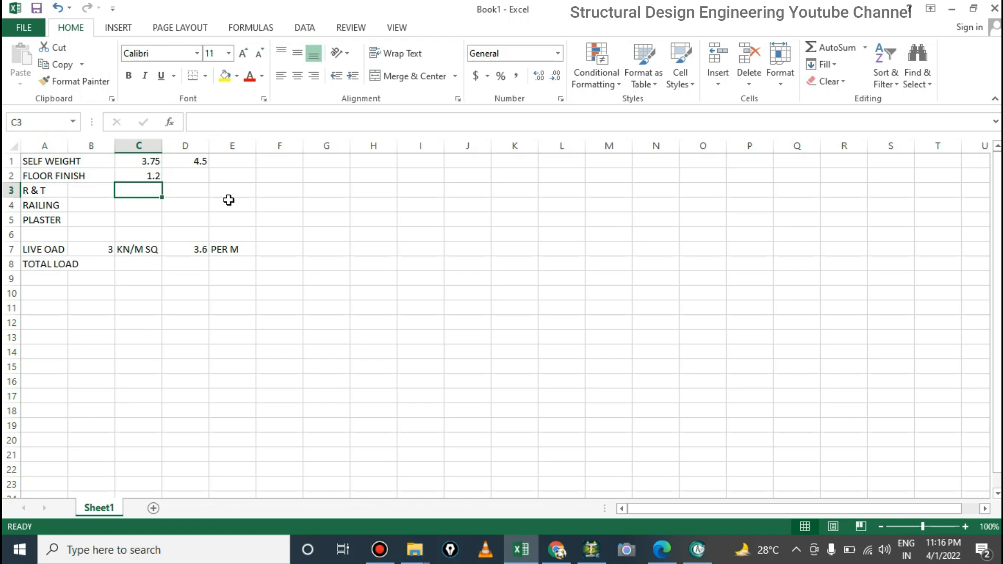
# Step: Calculate the floor finish load per metre in cell D2 with the formula =C2*1.2
pyautogui.click(151, 174)
pyautogui.click(191, 171)
pyautogui.click(144, 175)
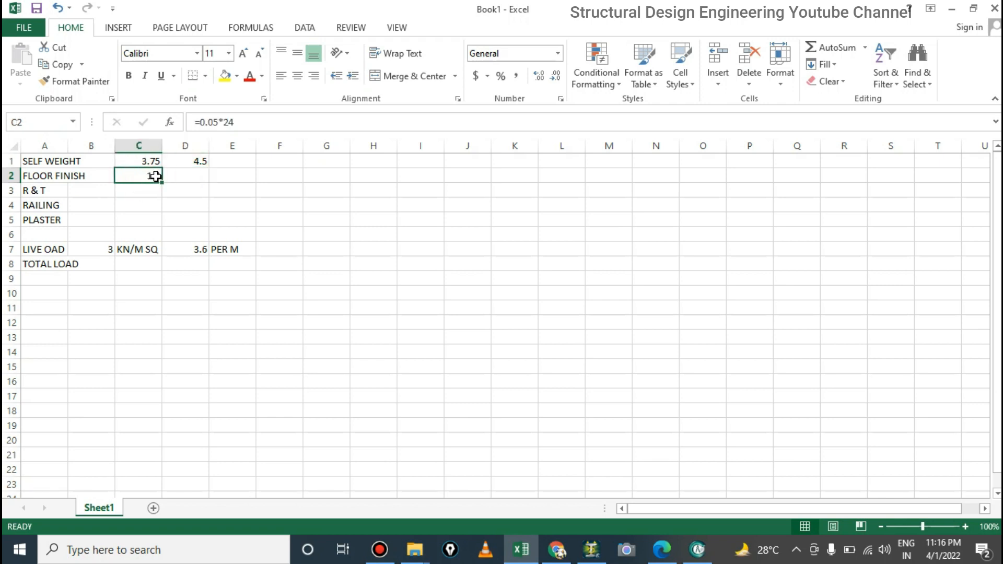
pyautogui.click(178, 174)
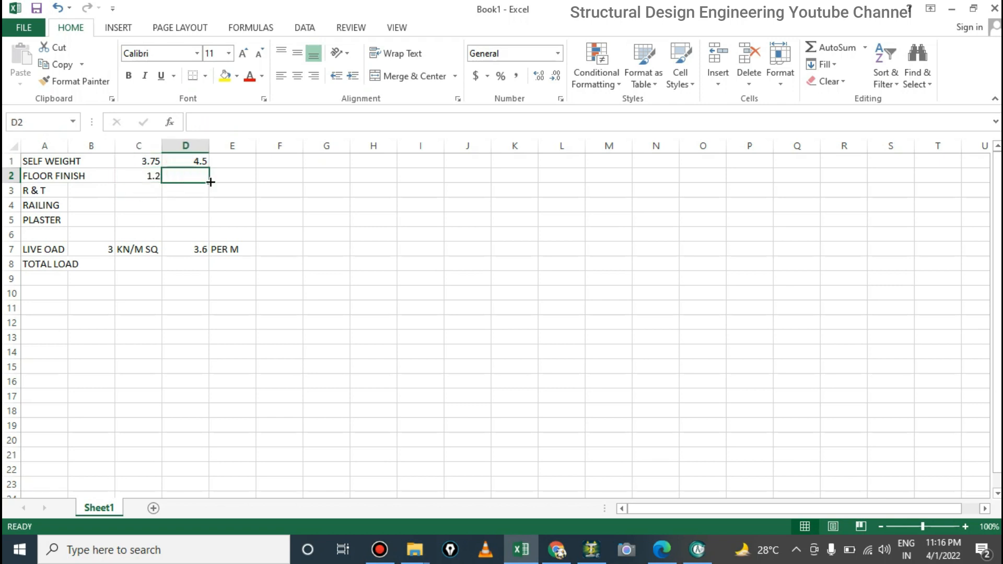
pyautogui.write('=')
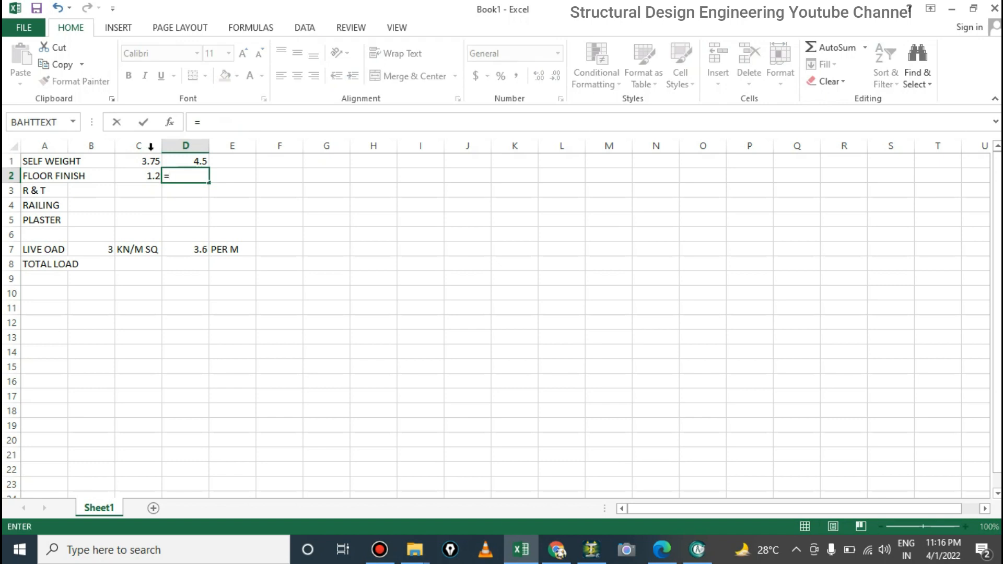
pyautogui.click(146, 174)
pyautogui.write('*1.2')
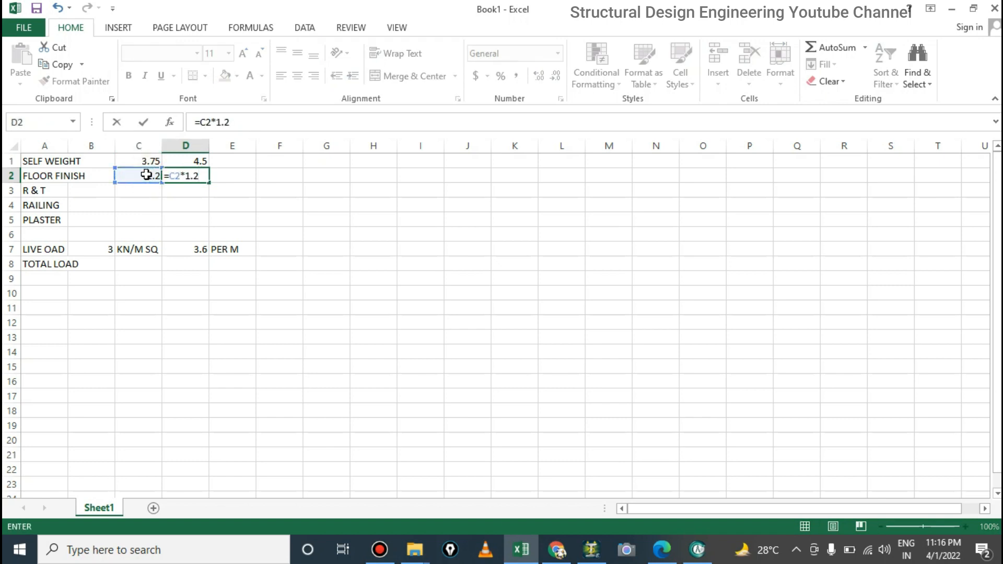
pyautogui.press('Return')
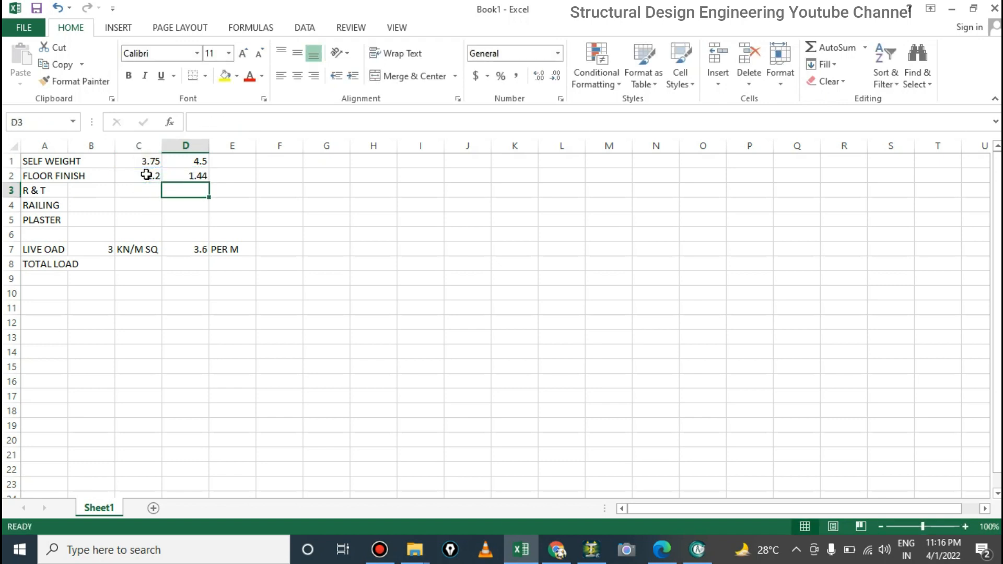
pyautogui.click(198, 177)
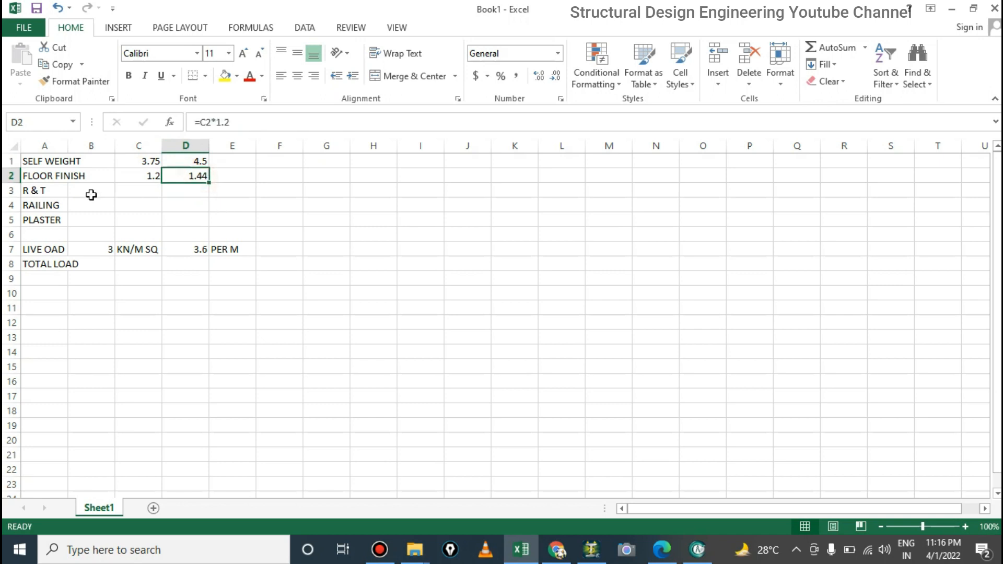
# Step: Calculate the R & T (riser and tread) load in cell C3 with the formula =(.150/2)*20
pyautogui.click(38, 191)
pyautogui.click(135, 191)
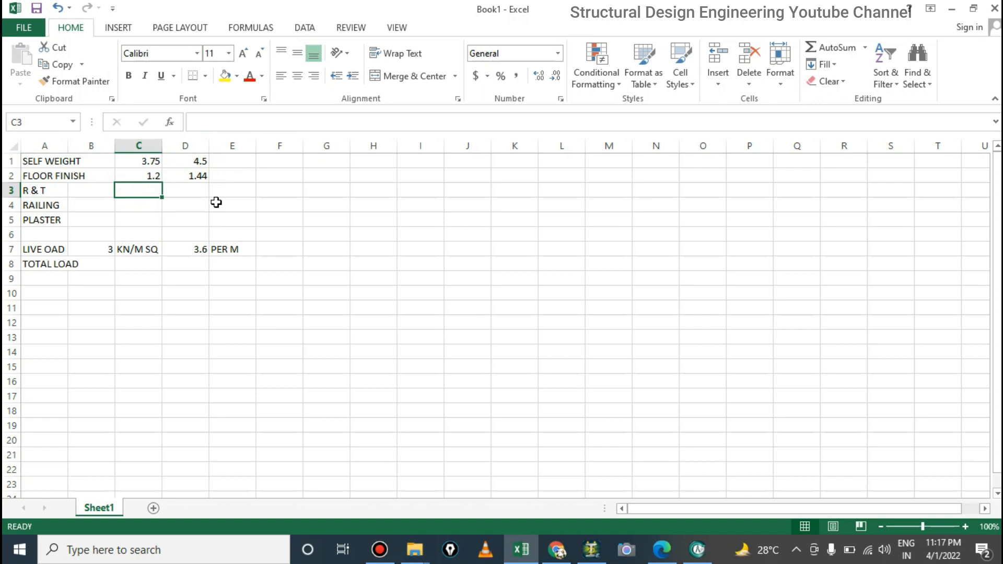
pyautogui.write('=')
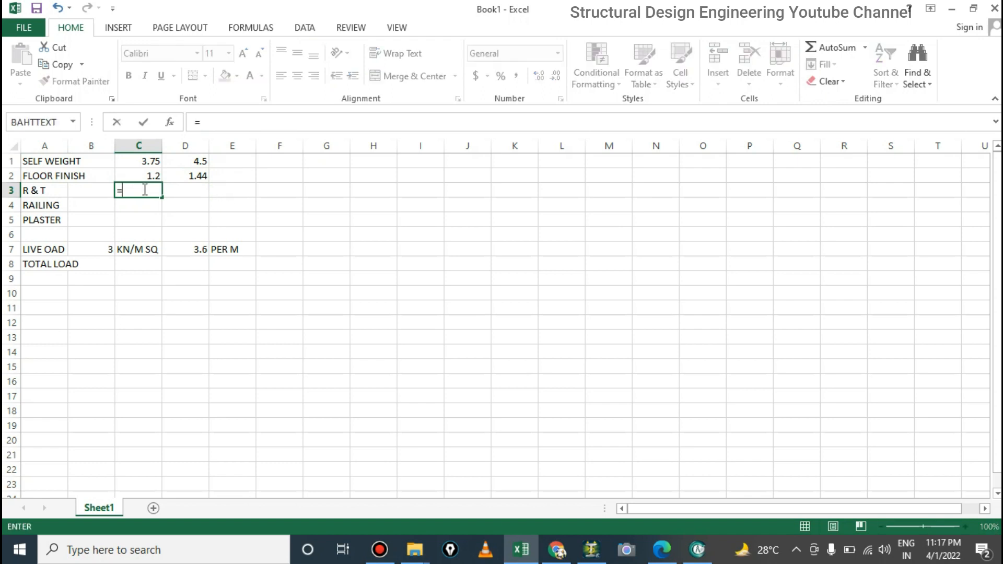
pyautogui.write('.150/2)')
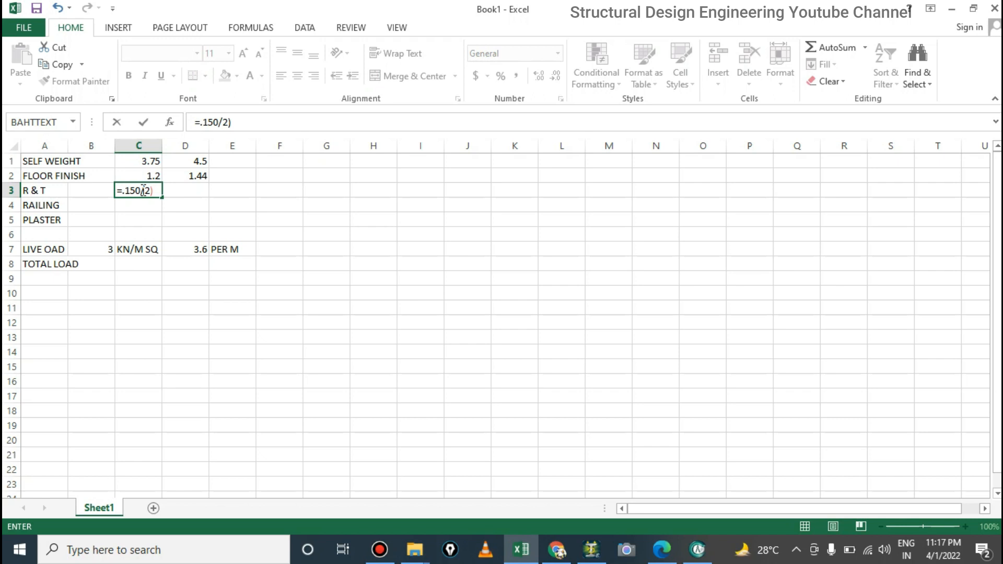
pyautogui.click(124, 189)
pyautogui.write('(')
pyautogui.click(162, 191)
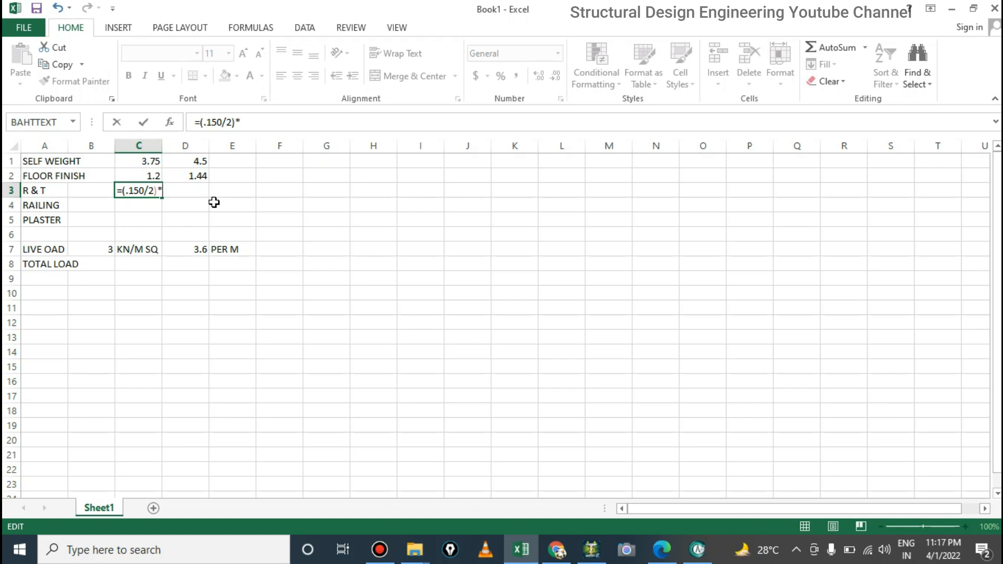
pyautogui.write('20')
pyautogui.press('Return')
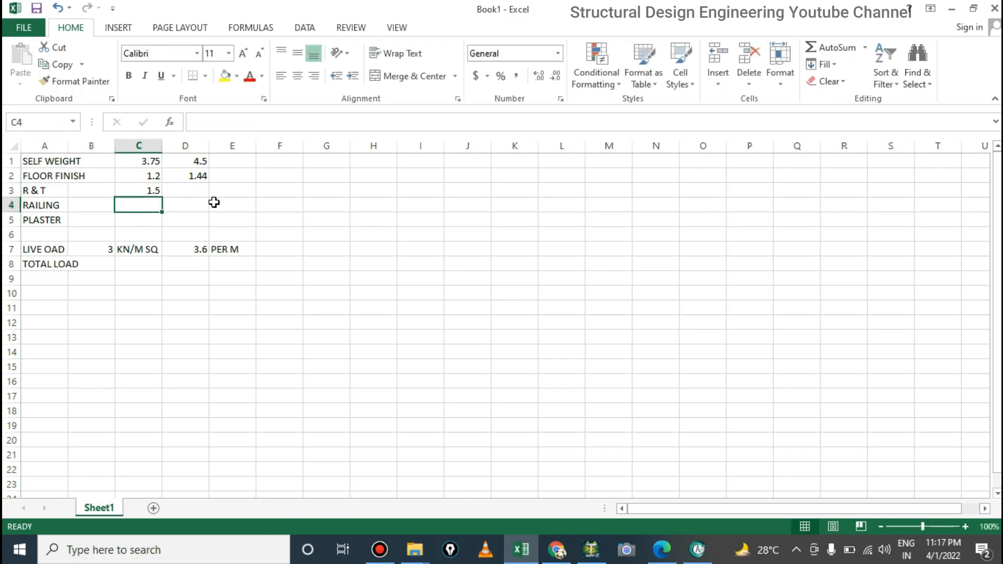
pyautogui.click(151, 190)
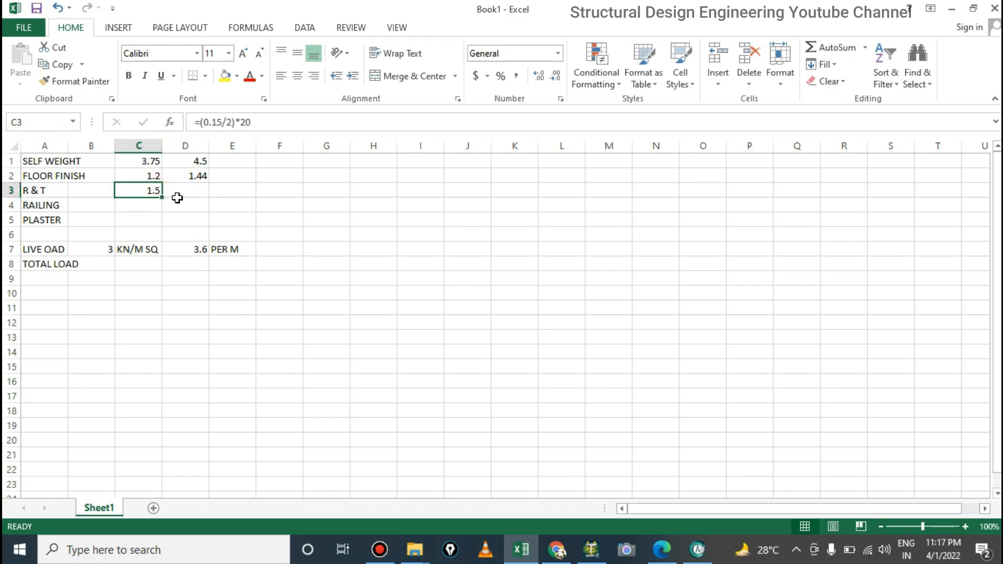
# Step: Calculate the R & T load per metre in cell D3 with the formula =C3*1.2
pyautogui.click(179, 191)
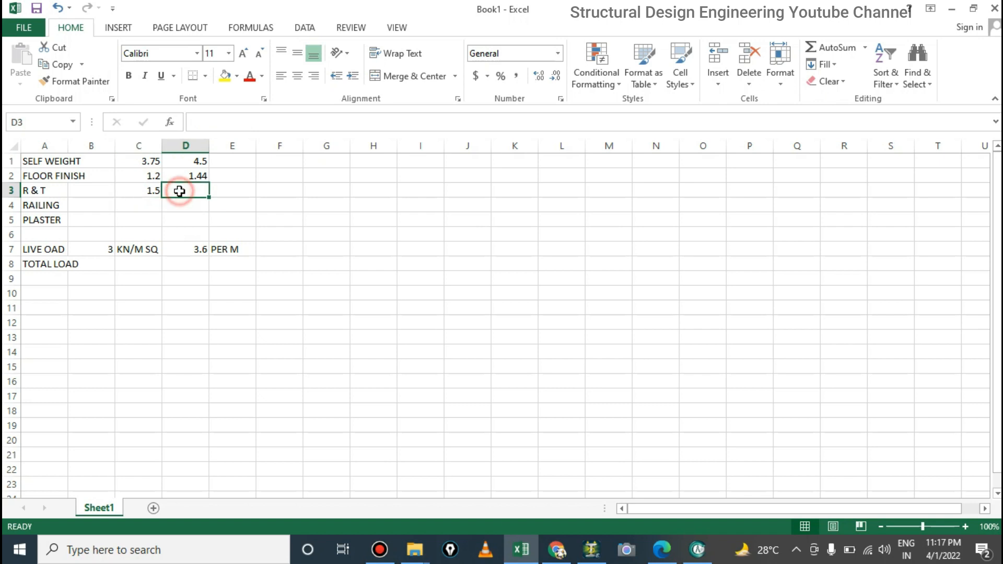
pyautogui.write('=')
pyautogui.click(155, 191)
pyautogui.write('*')
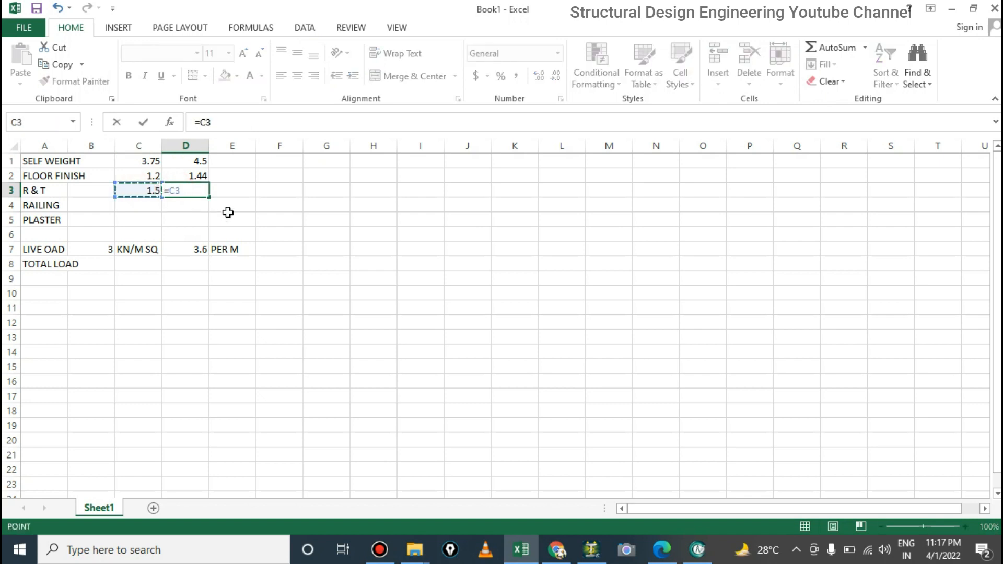
pyautogui.write('1.2')
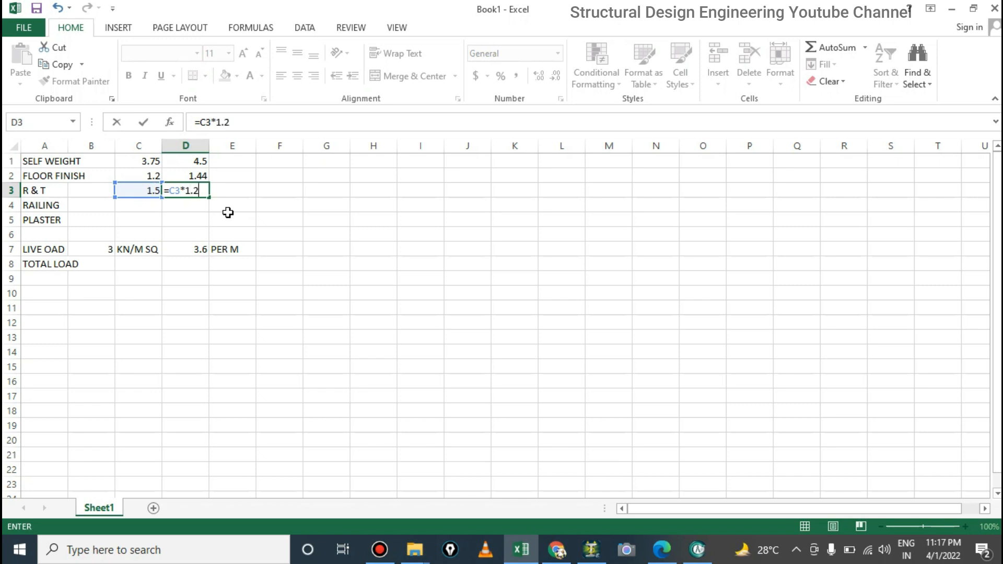
pyautogui.press('Return')
pyautogui.click(199, 190)
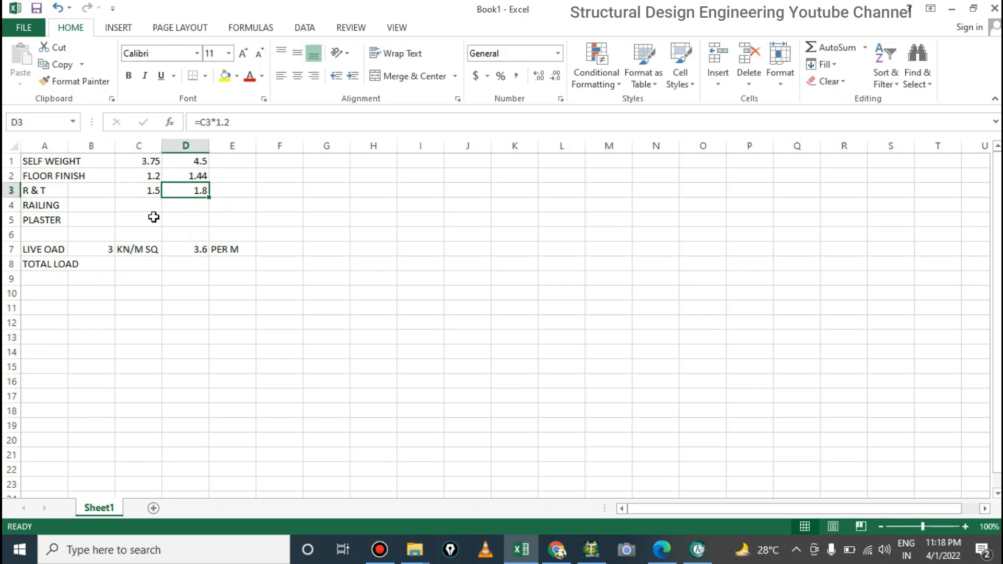
# Step: Examine the terms of the R & T load formula in cell C3, including the riser height and the unit weight
pyautogui.click(57, 188)
pyautogui.click(140, 188)
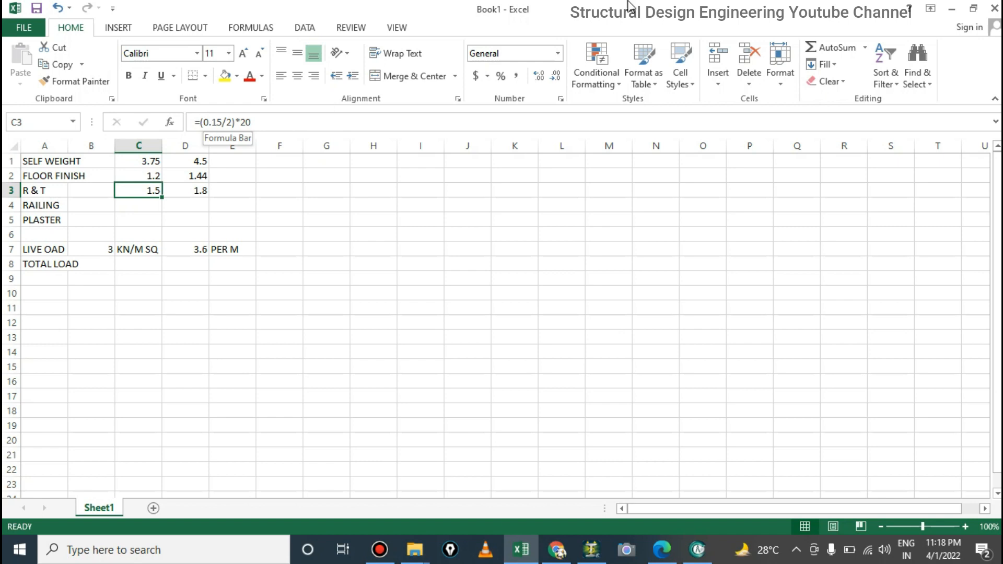
pyautogui.click(142, 192)
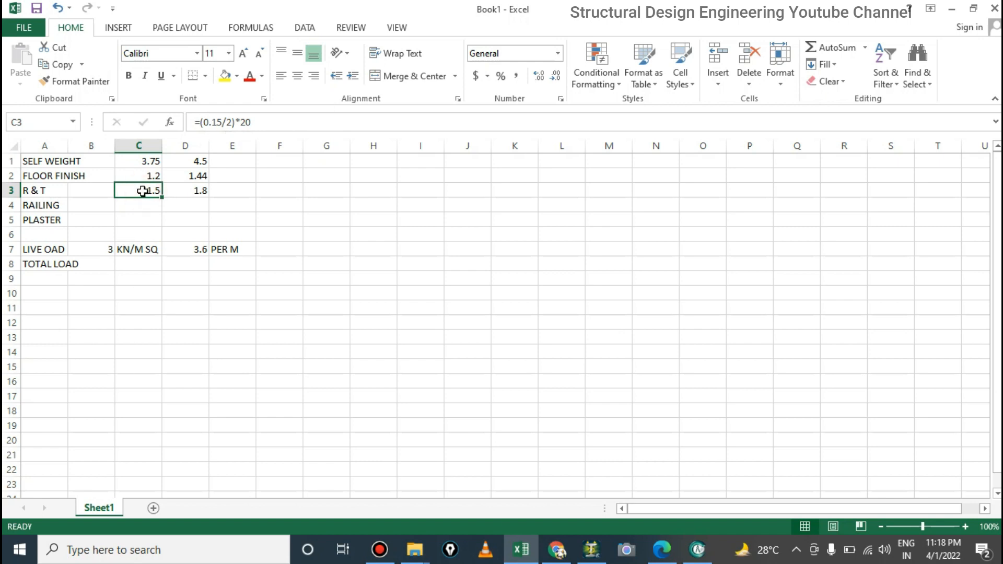
pyautogui.moveTo(210, 121); pyautogui.dragTo(222, 122)
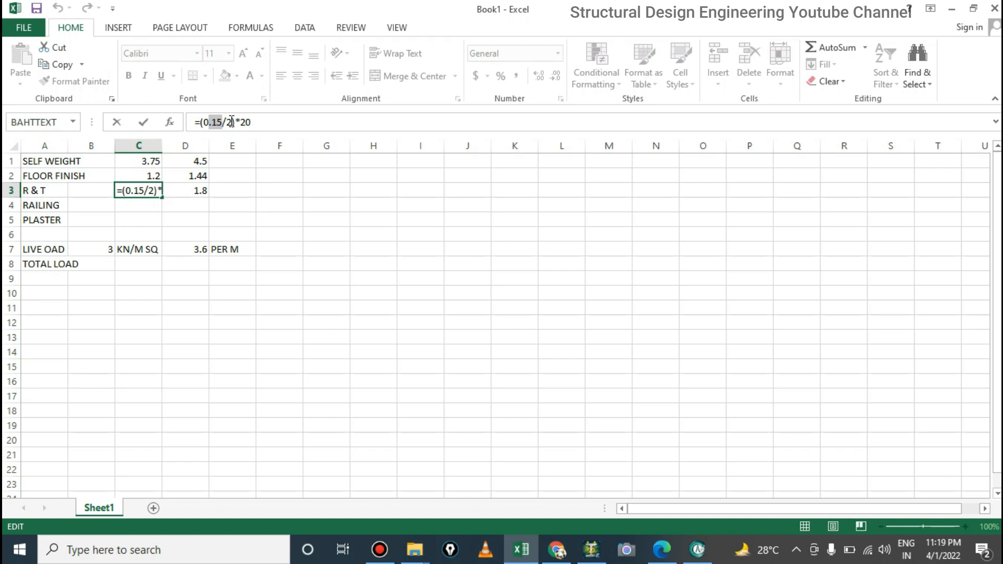
pyautogui.moveTo(266, 116)
pyautogui.mouseDown()
pyautogui.moveTo(222, 120)
pyautogui.moveTo(240, 120)
pyautogui.mouseUp()
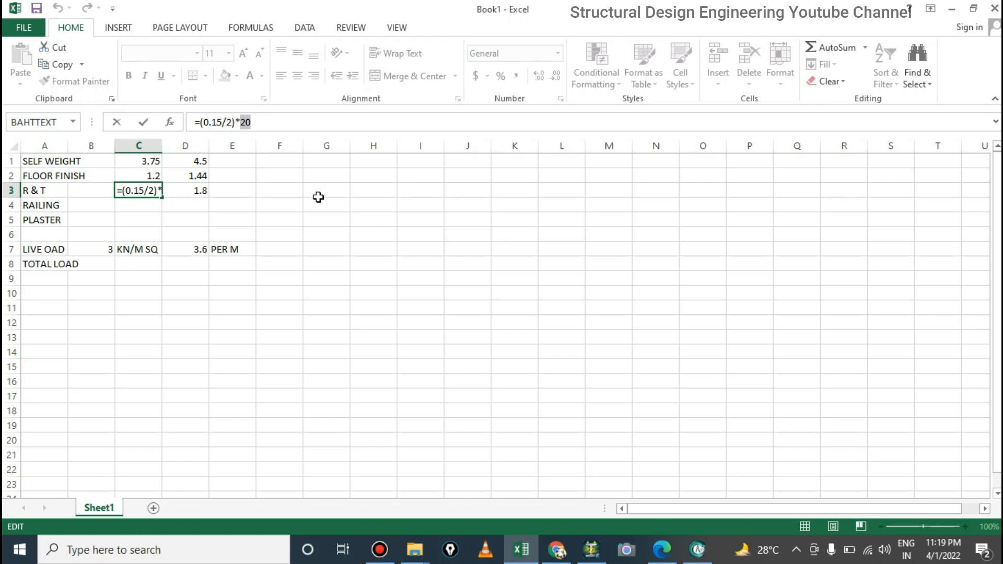
pyautogui.press('Return')
pyautogui.click(151, 189)
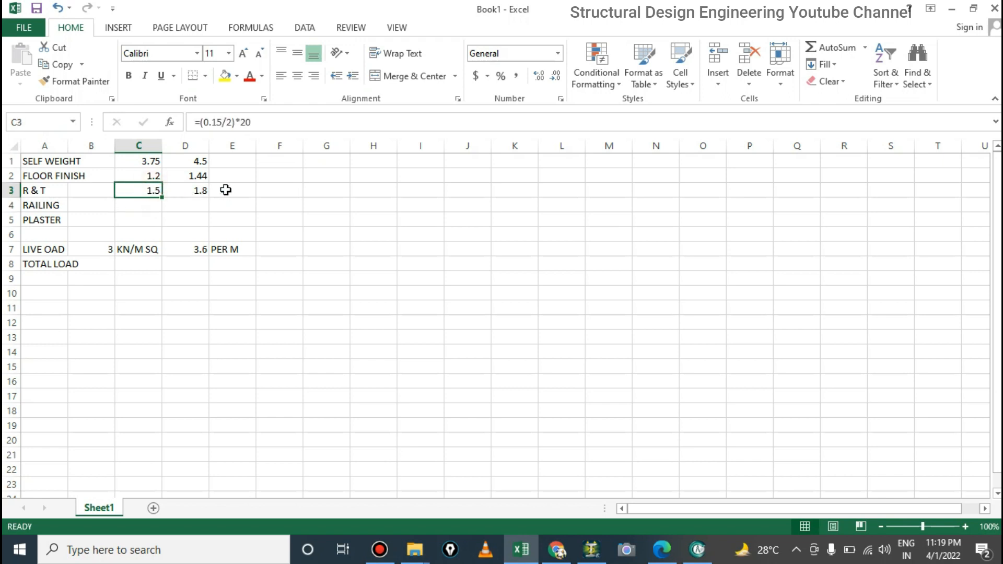
# Step: Enter a railing load of .15 in cell C4
pyautogui.click(139, 207)
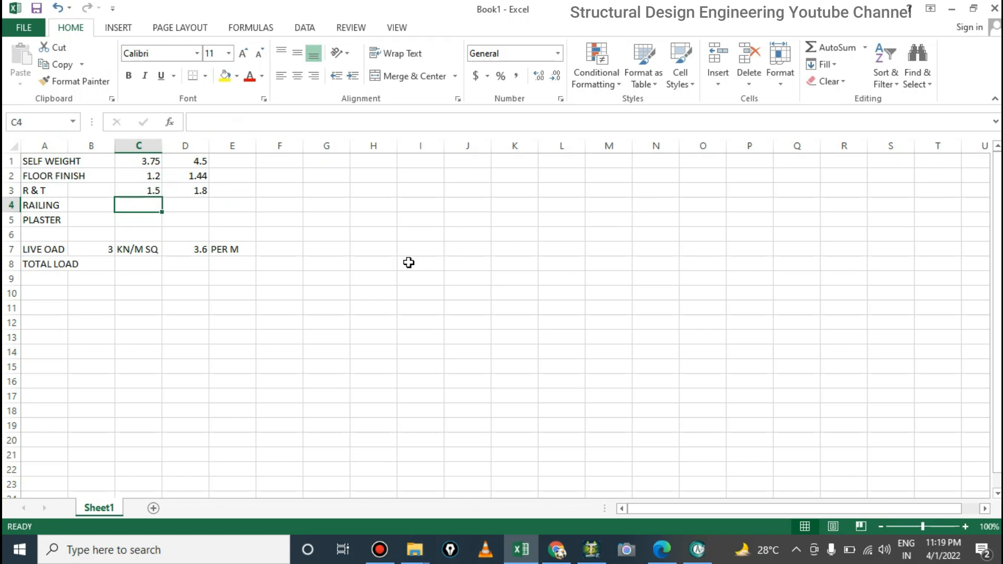
pyautogui.write('.25')
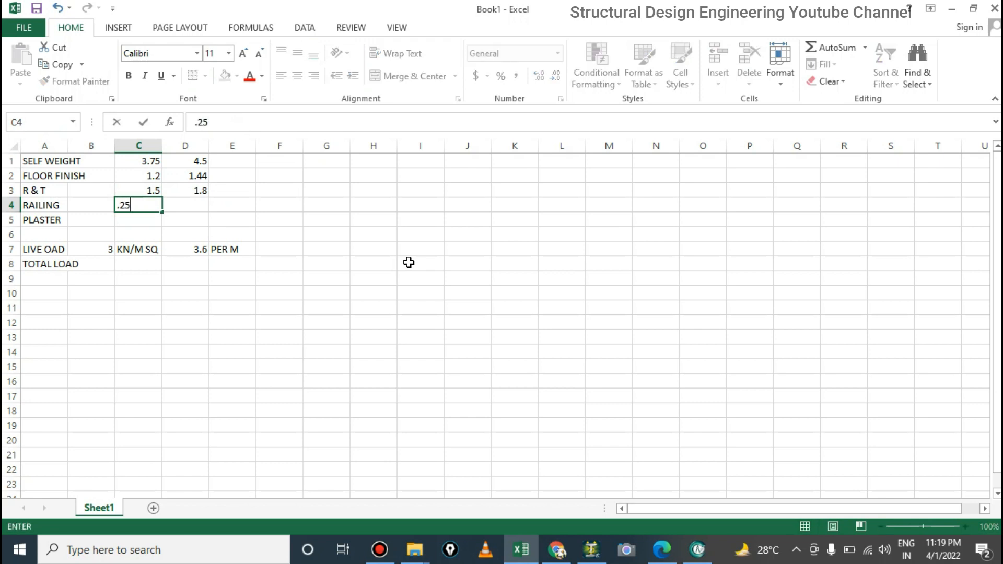
pyautogui.press('BackSpace')
pyautogui.press('BackSpace')
pyautogui.write('15')
pyautogui.press('Return')
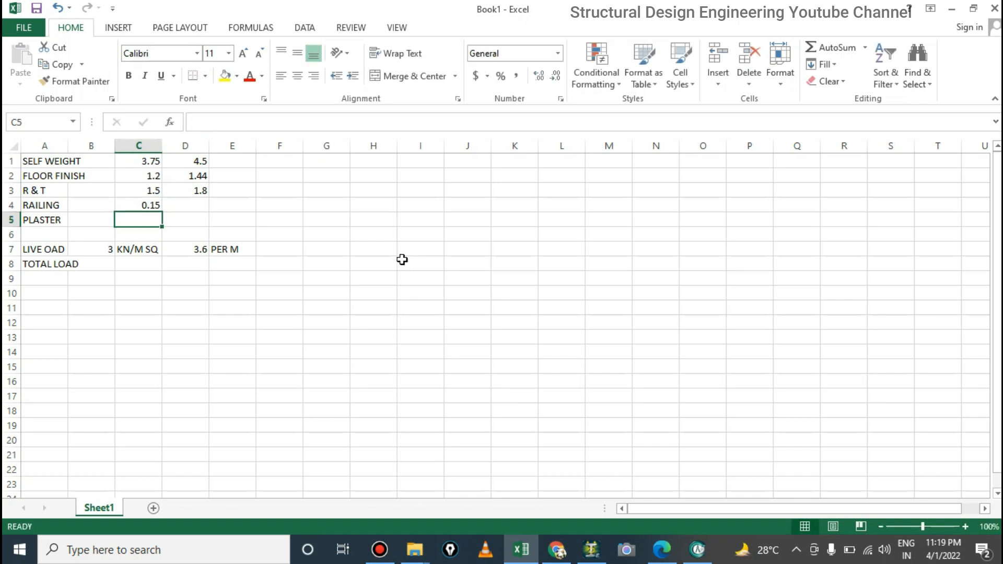
# Step: Calculate the railing load per metre in cell D4 with the formula =C4*1.2
pyautogui.click(207, 207)
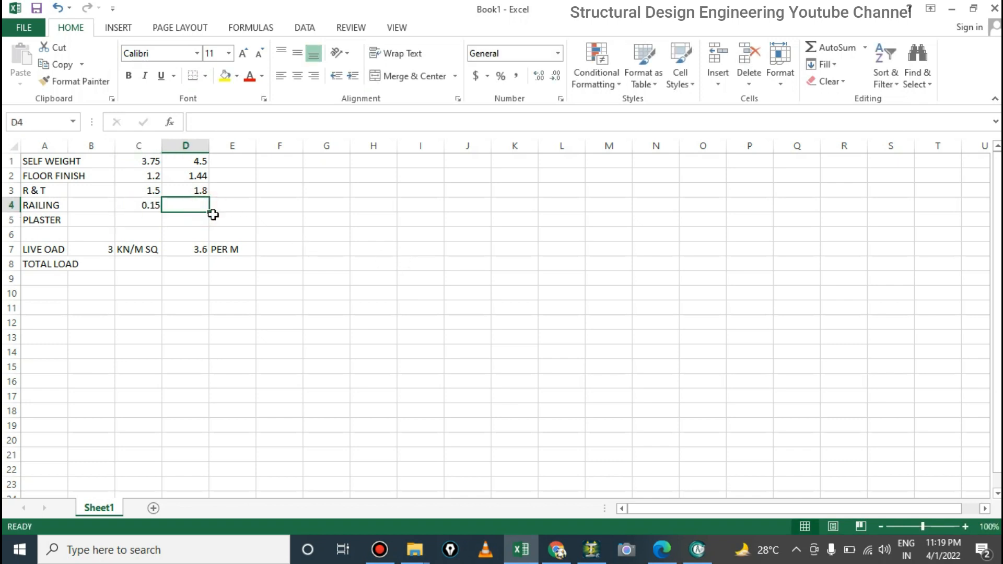
pyautogui.write('=')
pyautogui.click(143, 208)
pyautogui.write('*1.2')
pyautogui.press('Return')
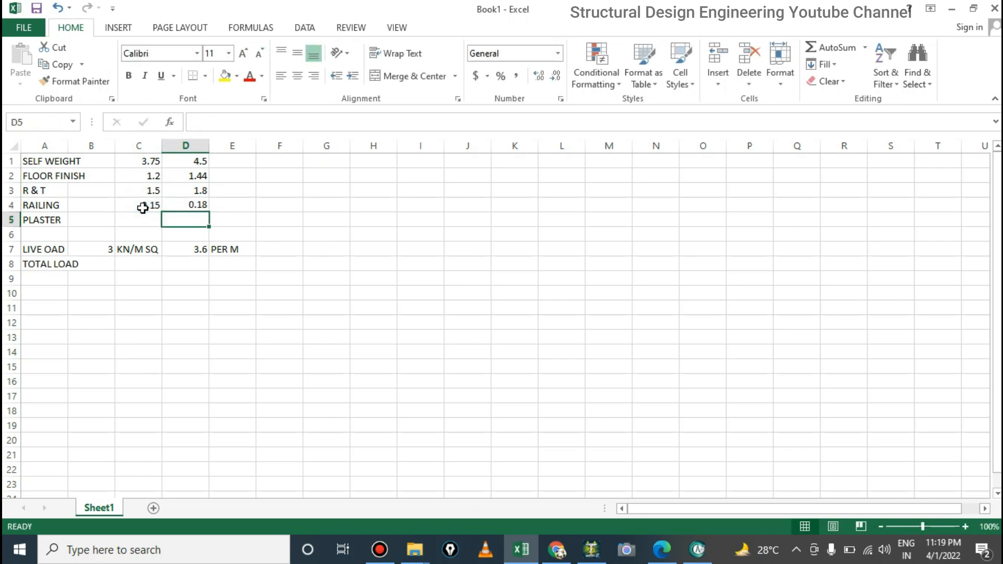
pyautogui.click(195, 201)
# Step: Calculate the plaster load in cell C5 with the formula =0.013*22
pyautogui.click(146, 217)
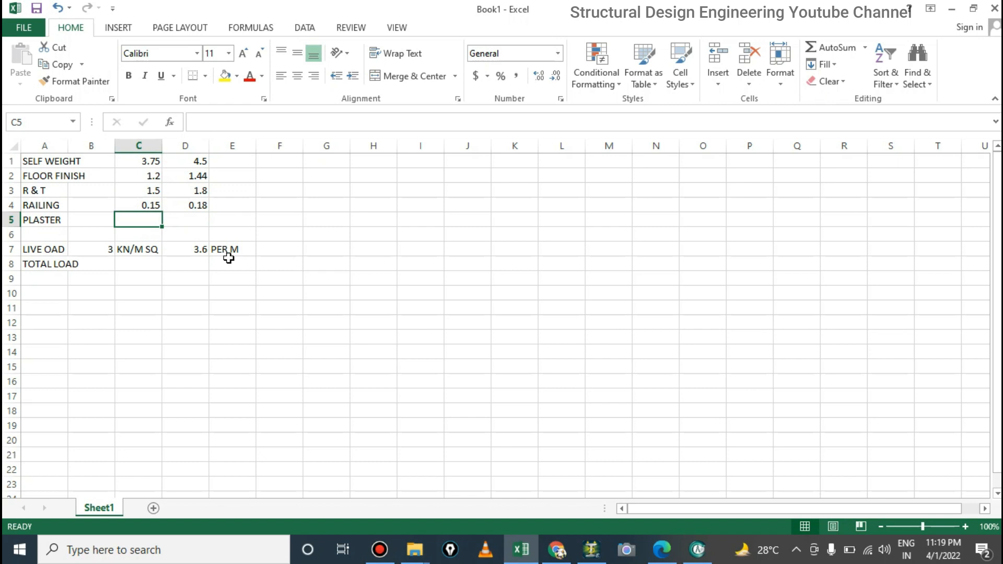
pyautogui.write('=')
pyautogui.write('.013')
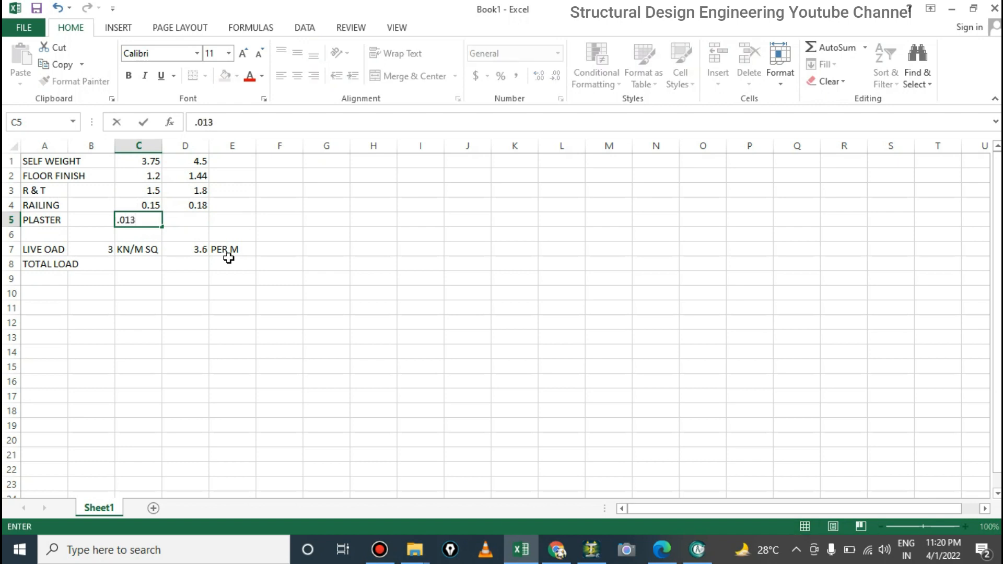
pyautogui.click(115, 221)
pyautogui.doubleClick(119, 220)
pyautogui.write('=')
pyautogui.click(264, 121)
pyautogui.write('*')
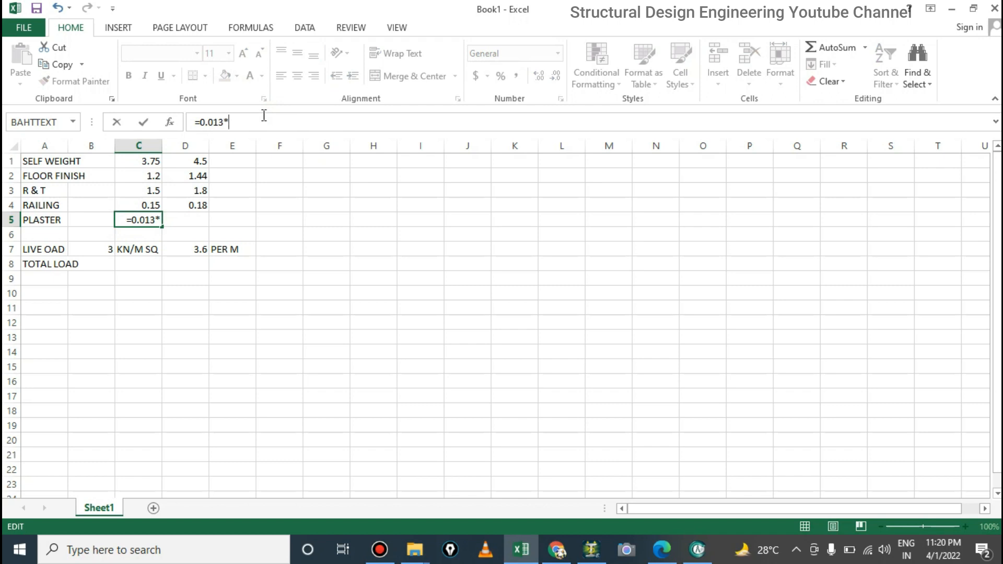
pyautogui.write('22')
pyautogui.press('Return')
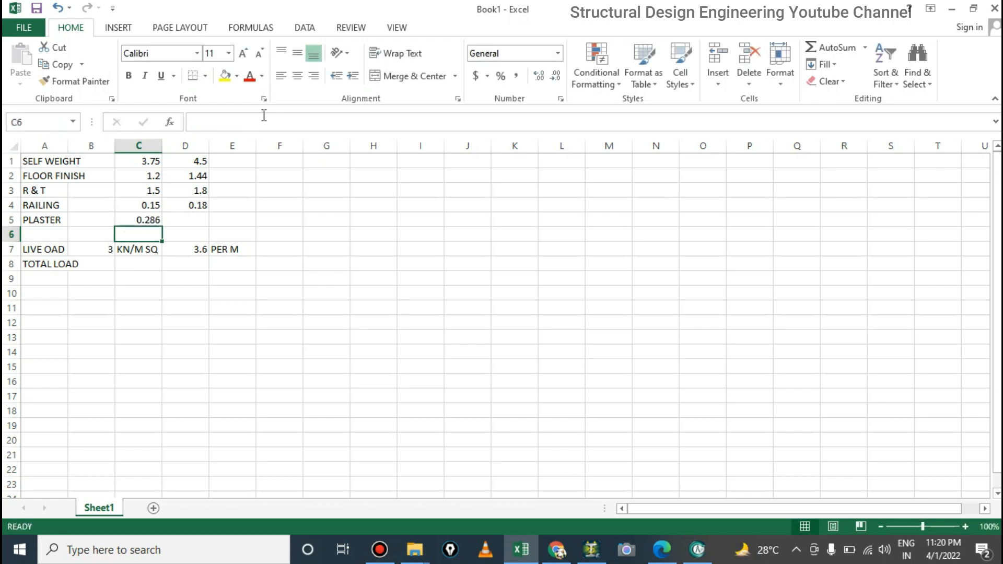
pyautogui.click(145, 223)
# Step: Calculate the plaster load per metre in cell D5 with the formula =C5*1.2
pyautogui.click(200, 218)
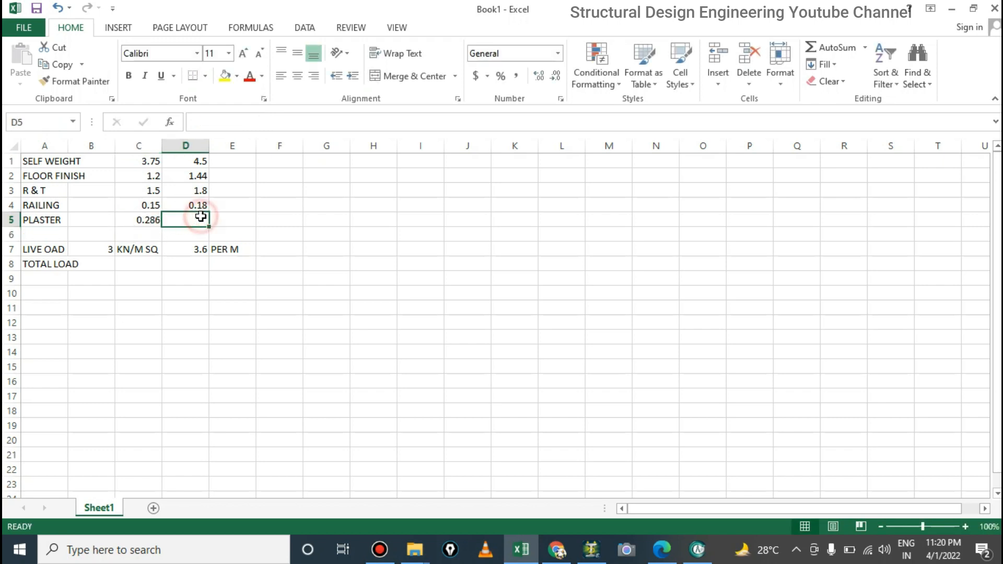
pyautogui.write('=')
pyautogui.click(135, 219)
pyautogui.write('*1')
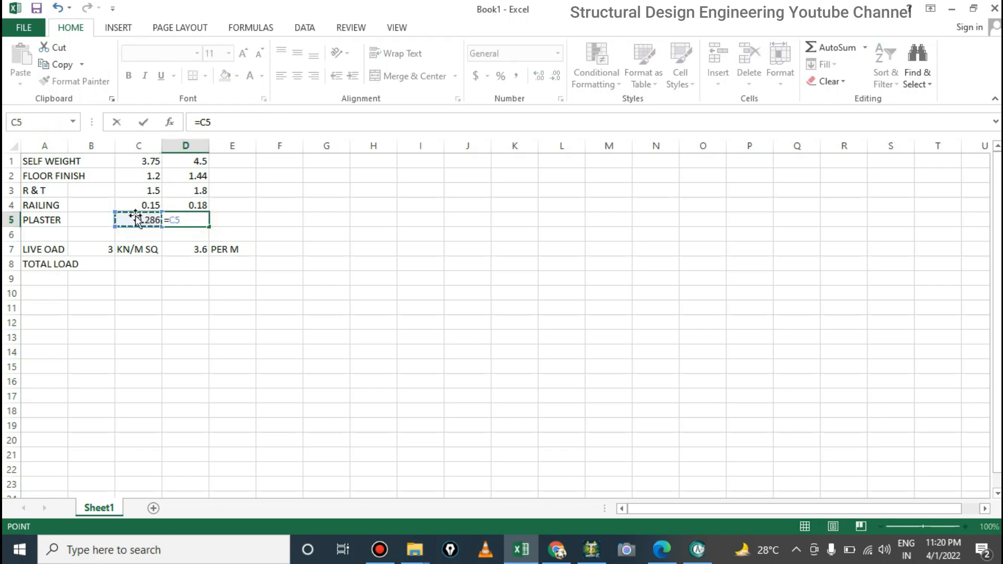
pyautogui.write('.2')
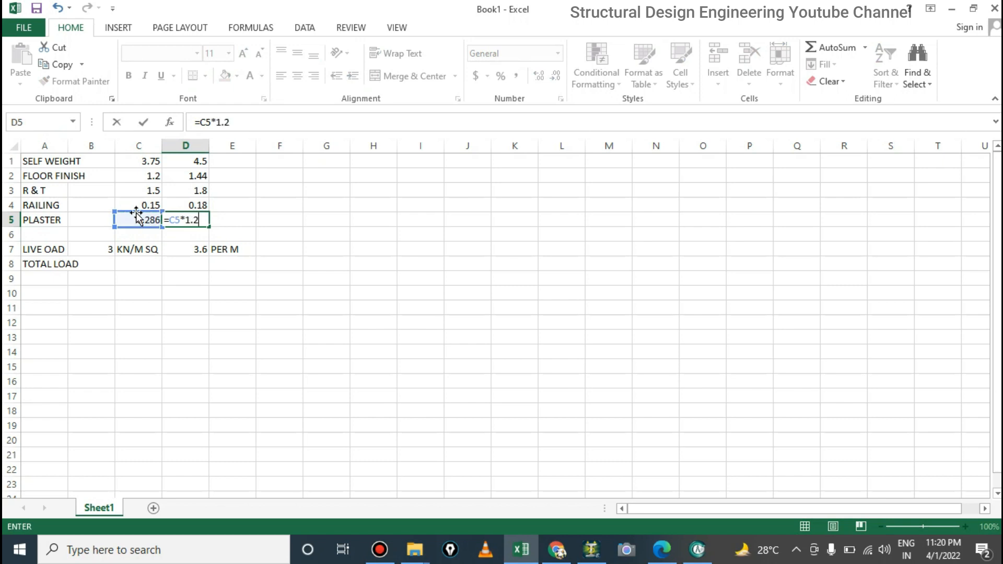
pyautogui.press('Return')
# Step: Sum the dead loads per metre other than self weight, D2:D5, in cell D6 using AutoSum
pyautogui.moveTo(198, 160); pyautogui.dragTo(200, 222)
pyautogui.moveTo(197, 176); pyautogui.dragTo(199, 223)
pyautogui.click(197, 162)
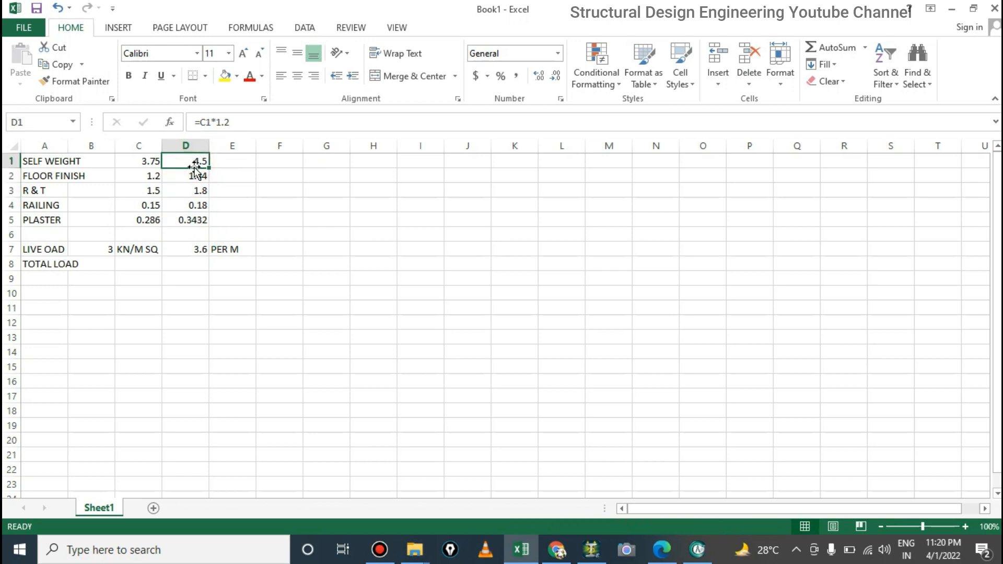
pyautogui.moveTo(197, 175); pyautogui.dragTo(202, 220)
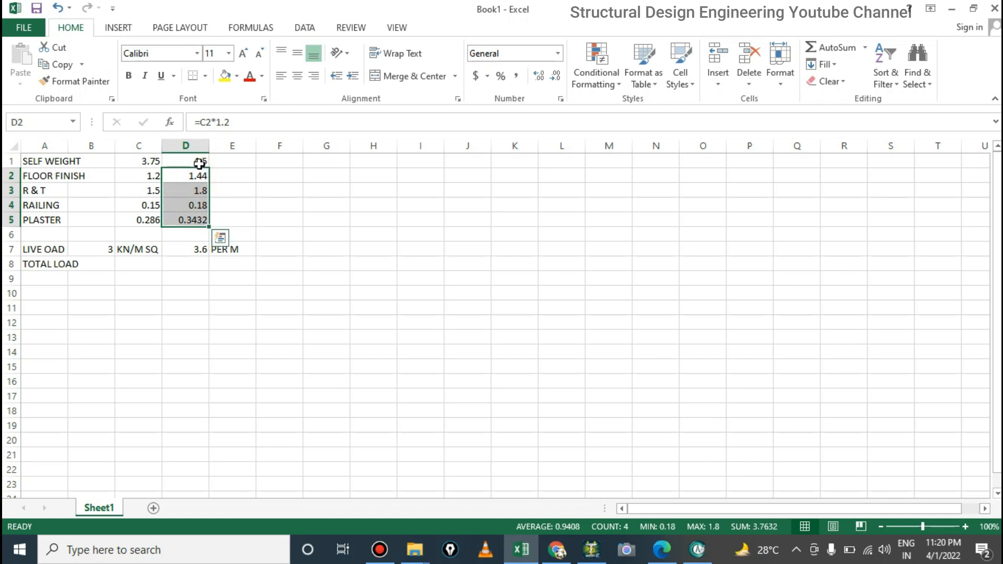
pyautogui.moveTo(194, 161); pyautogui.dragTo(194, 218)
pyautogui.click(829, 47)
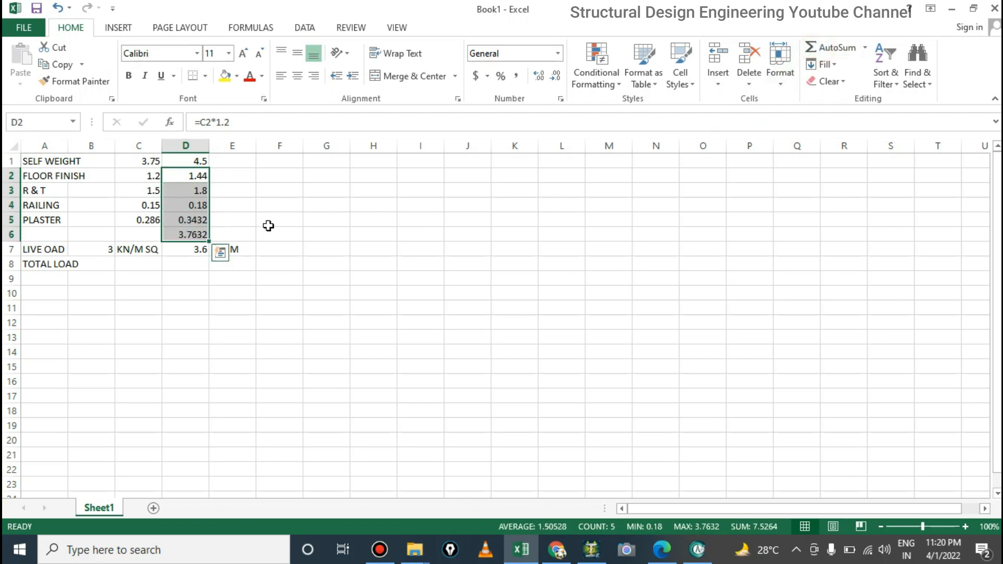
pyautogui.click(201, 236)
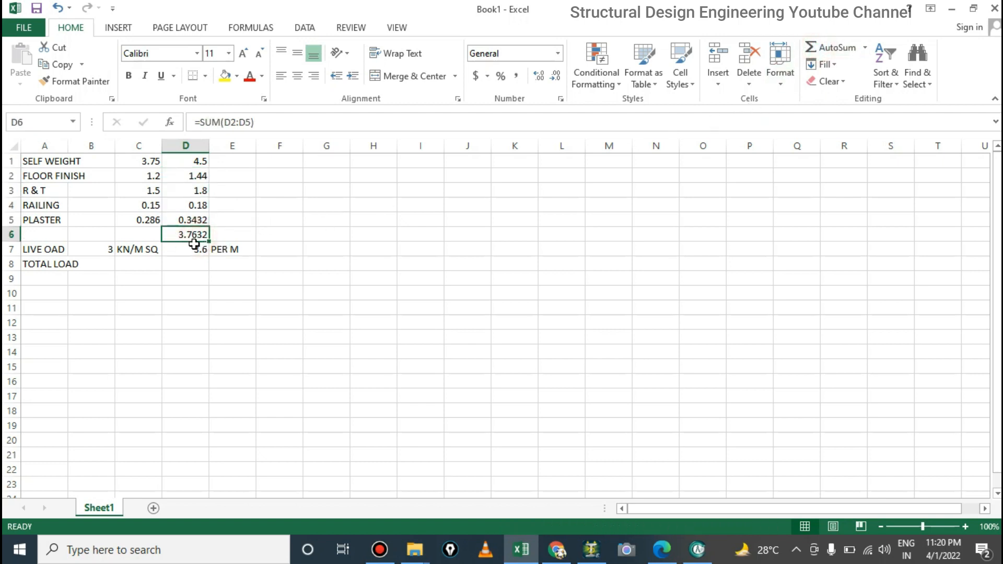
# Step: Total the dead and live loads per metre, D6:D7, in cell D8 using AutoSum
pyautogui.moveTo(196, 235); pyautogui.dragTo(199, 249)
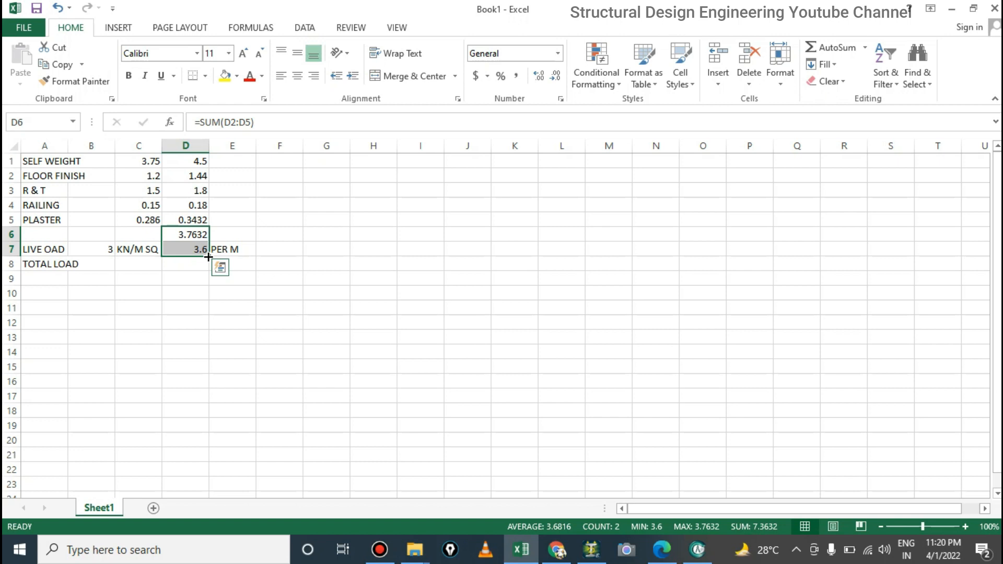
pyautogui.click(821, 47)
pyautogui.click(182, 264)
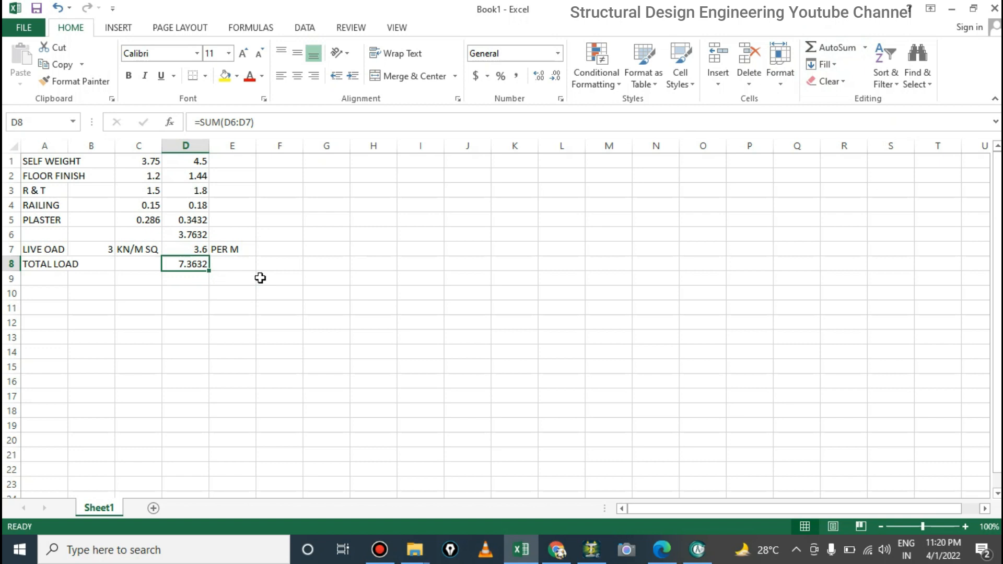
# Step: Enter the rounded total load 7.4 in cell D9 and its unit KN/M in cell E9
pyautogui.click(192, 278)
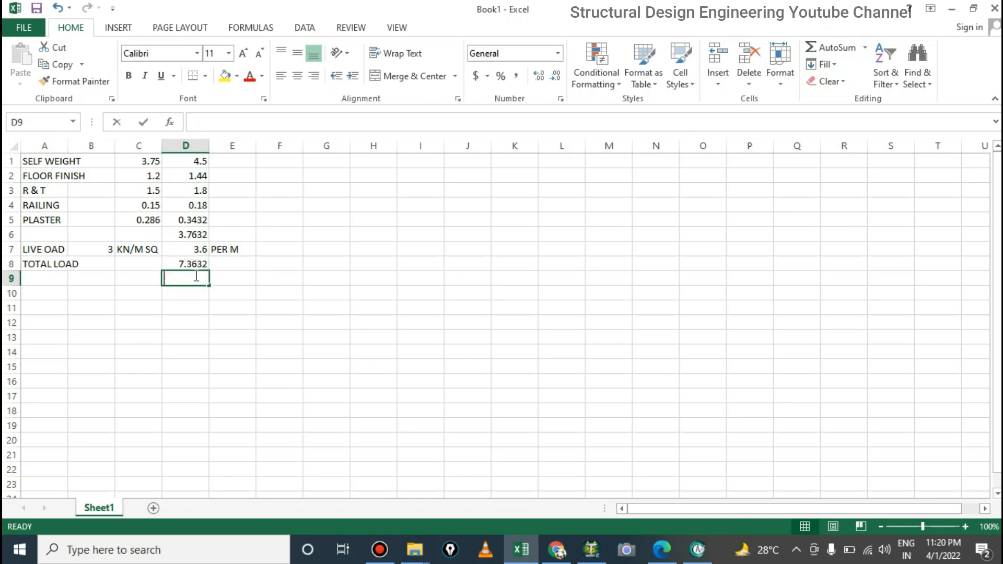
pyautogui.write('7.4')
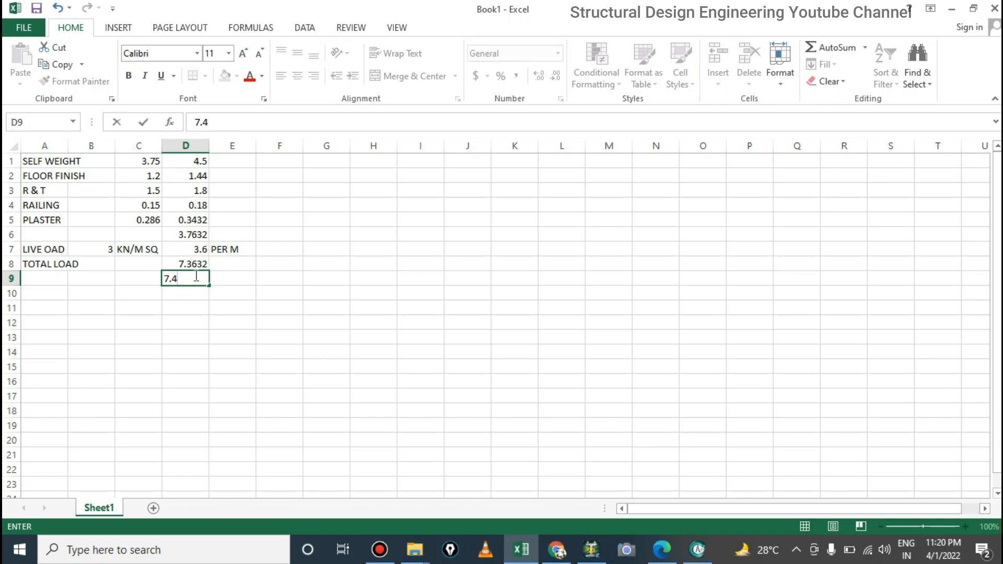
pyautogui.click(223, 275)
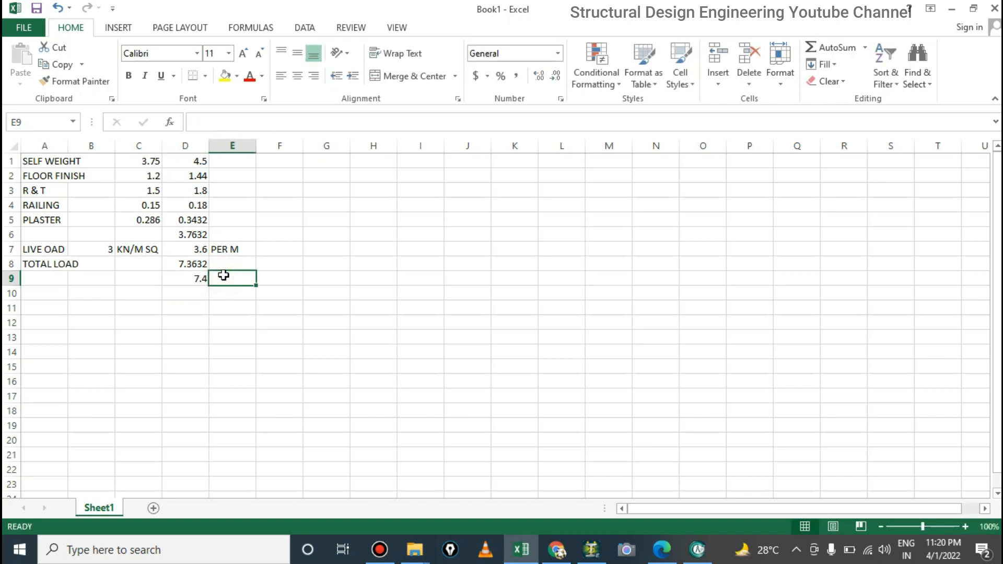
pyautogui.write('KN/M')
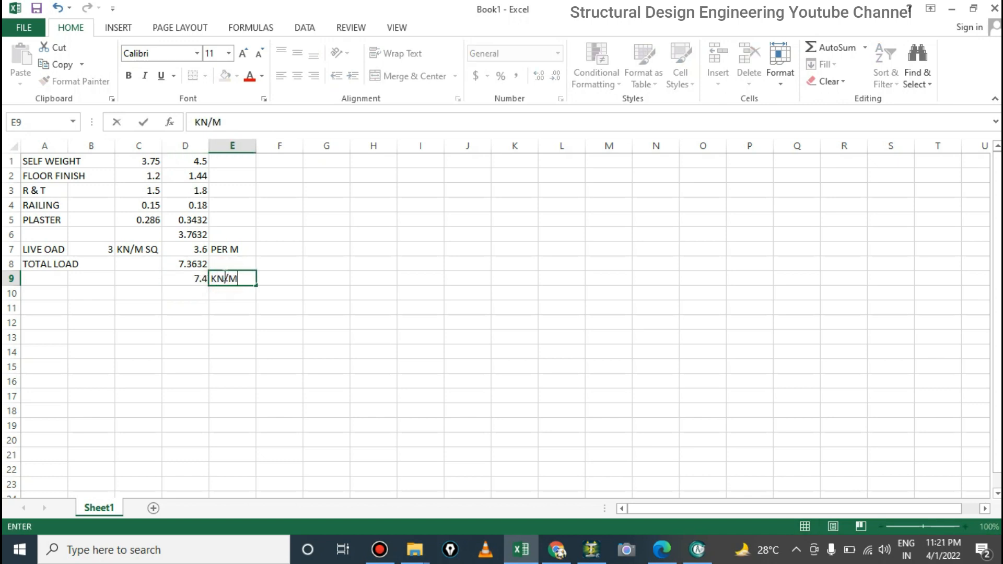
pyautogui.press('Return')
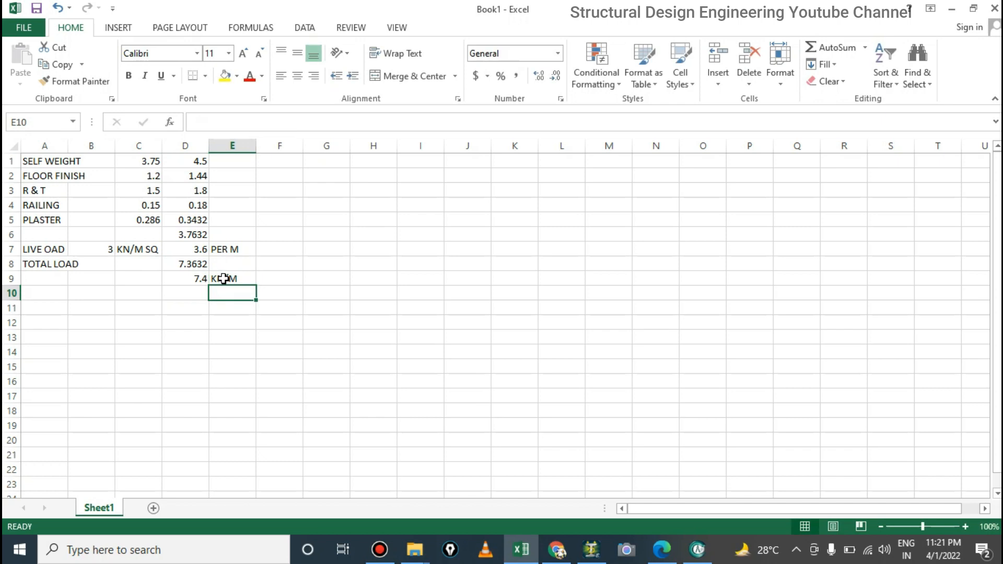
pyautogui.click(181, 278)
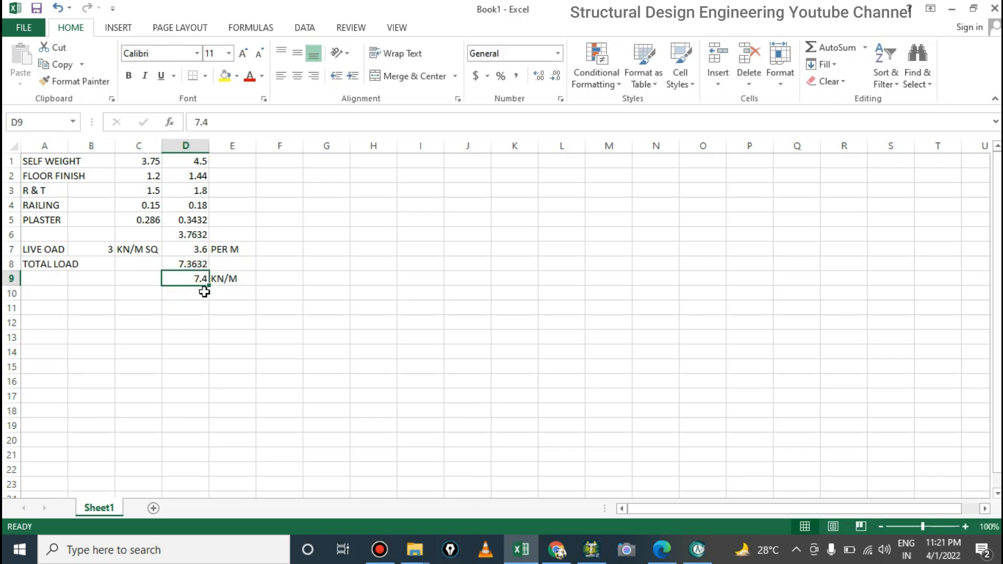
# Step: Switch to STAAD.Pro and save the modified structure
pyautogui.click(951, 8)
pyautogui.click(509, 307)
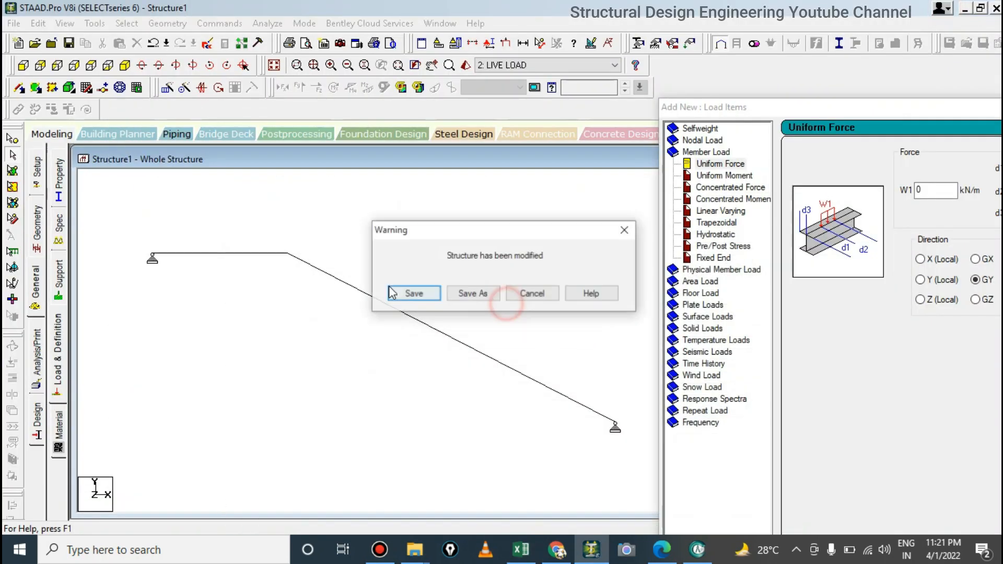
pyautogui.click(391, 291)
pyautogui.moveTo(838, 109); pyautogui.dragTo(605, 114)
pyautogui.moveTo(896, 110); pyautogui.dragTo(778, 87)
pyautogui.click(375, 148)
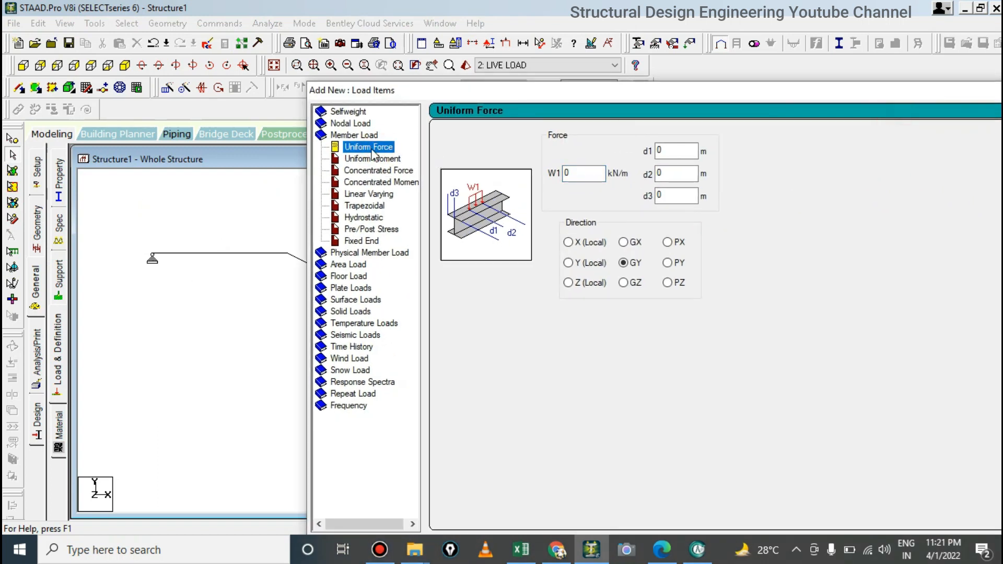
pyautogui.click(567, 174)
pyautogui.moveTo(566, 174); pyautogui.dragTo(522, 174)
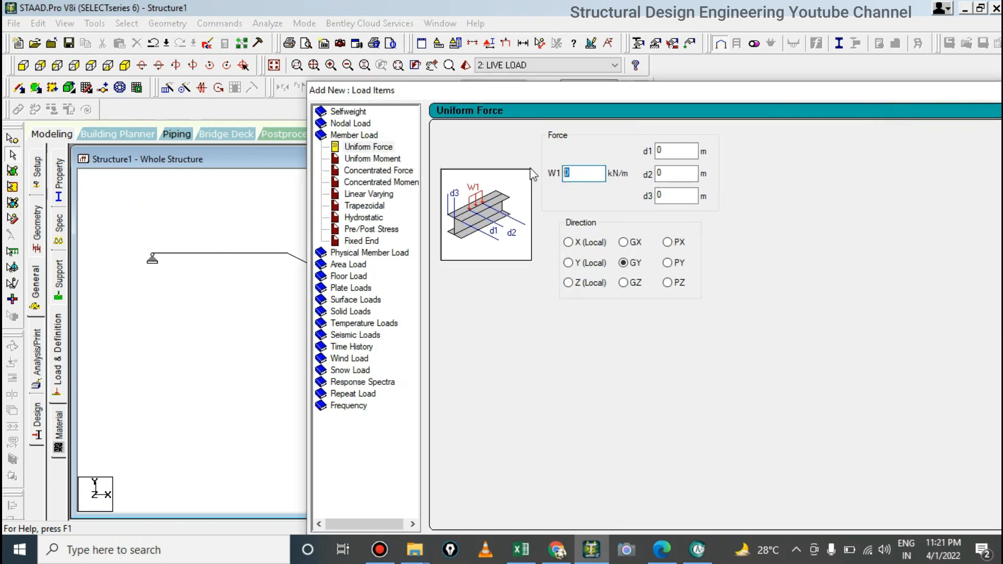
pyautogui.moveTo(873, 92); pyautogui.dragTo(596, 99)
pyautogui.click(731, 97)
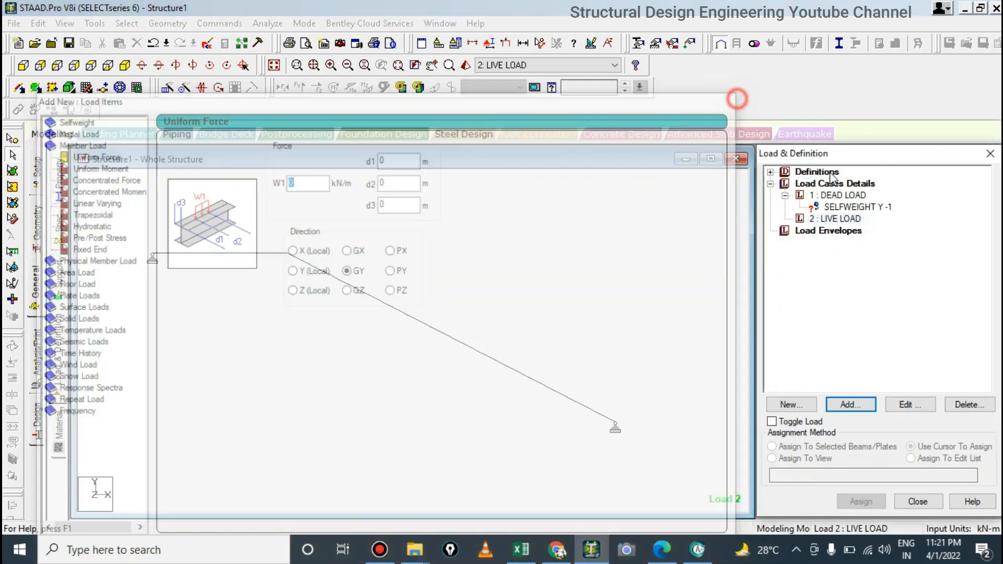
pyautogui.click(839, 218)
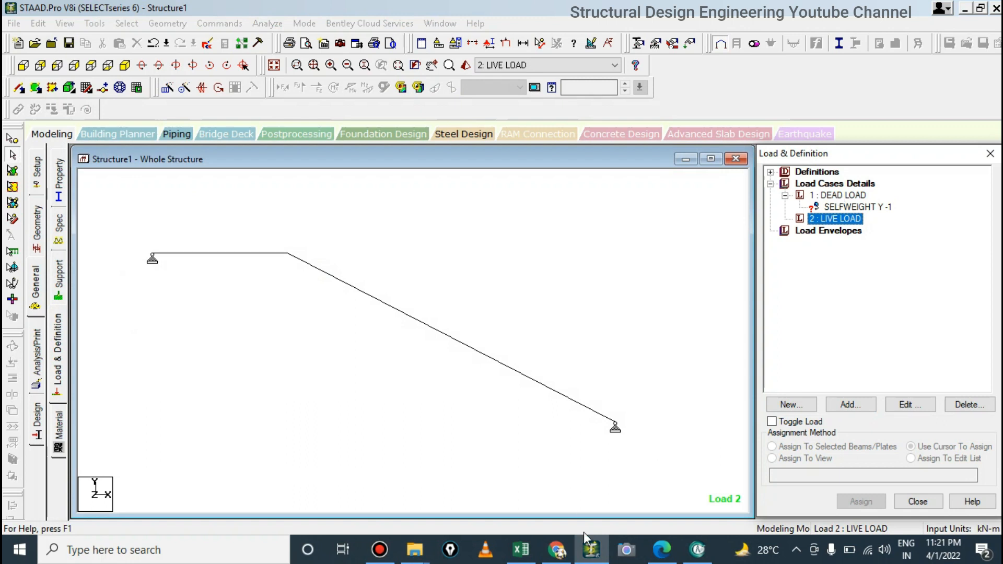
# Step: Switch to Excel and label the subtotal row DEAD LOAD in cell A6
pyautogui.click(521, 550)
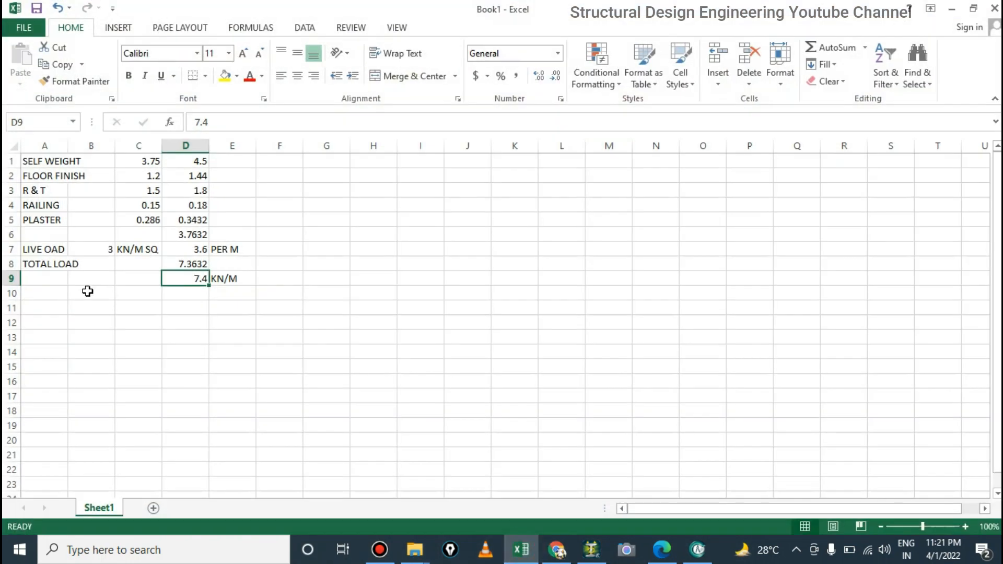
pyautogui.click(187, 234)
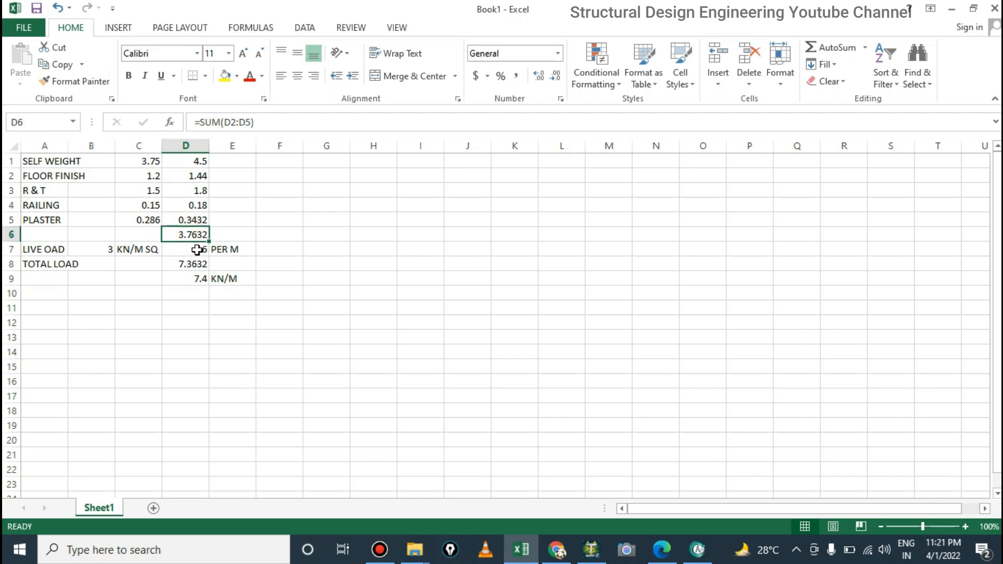
pyautogui.click(198, 250)
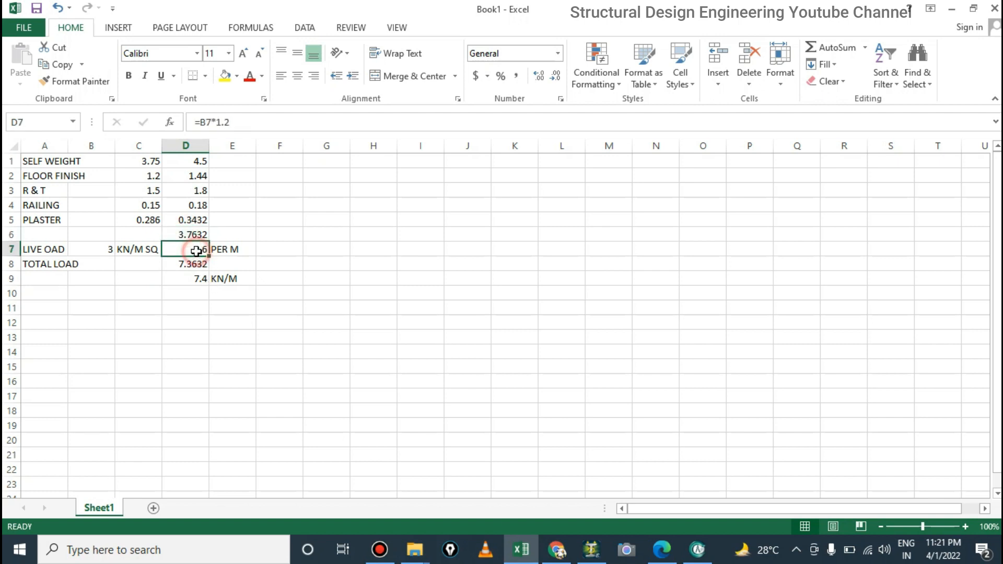
pyautogui.click(7, 251)
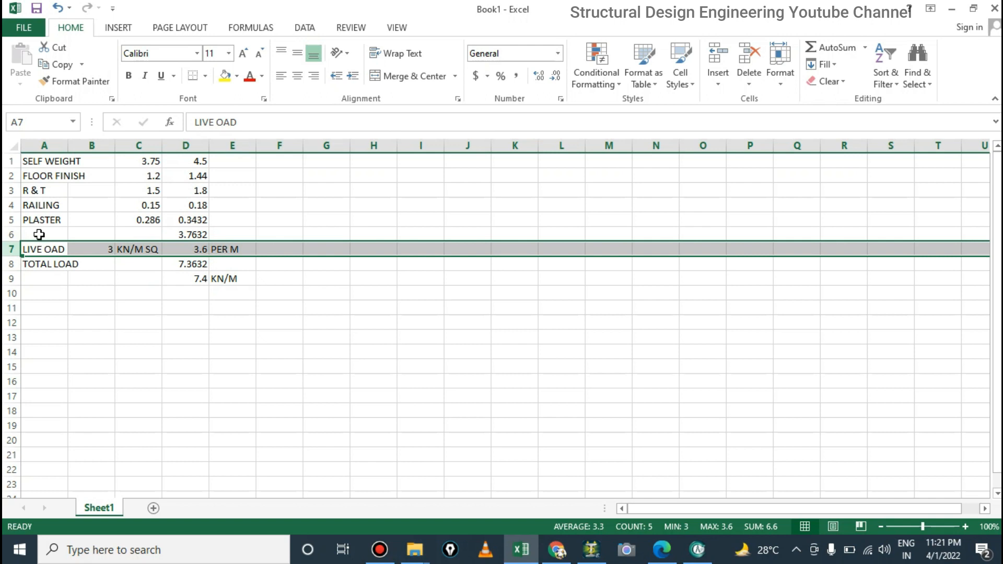
pyautogui.click(43, 235)
pyautogui.write('DEAD')
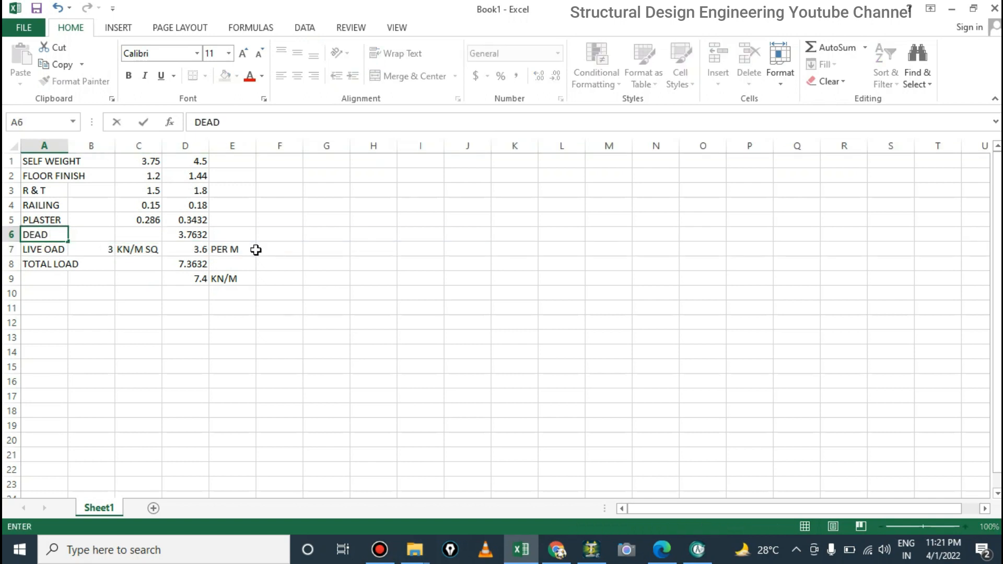
pyautogui.write(' LOAD')
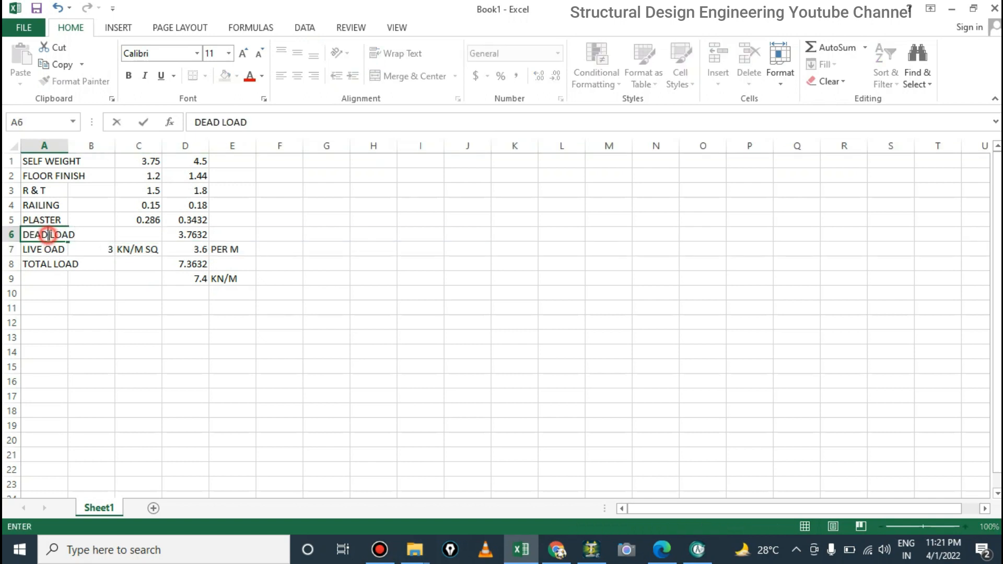
pyautogui.click(49, 264)
# Step: Fill the dead load row A6:D6 with yellow and the live load row A7:D7 with red
pyautogui.moveTo(43, 233); pyautogui.dragTo(195, 233)
pyautogui.click(225, 76)
pyautogui.moveTo(63, 251); pyautogui.dragTo(198, 249)
pyautogui.click(238, 77)
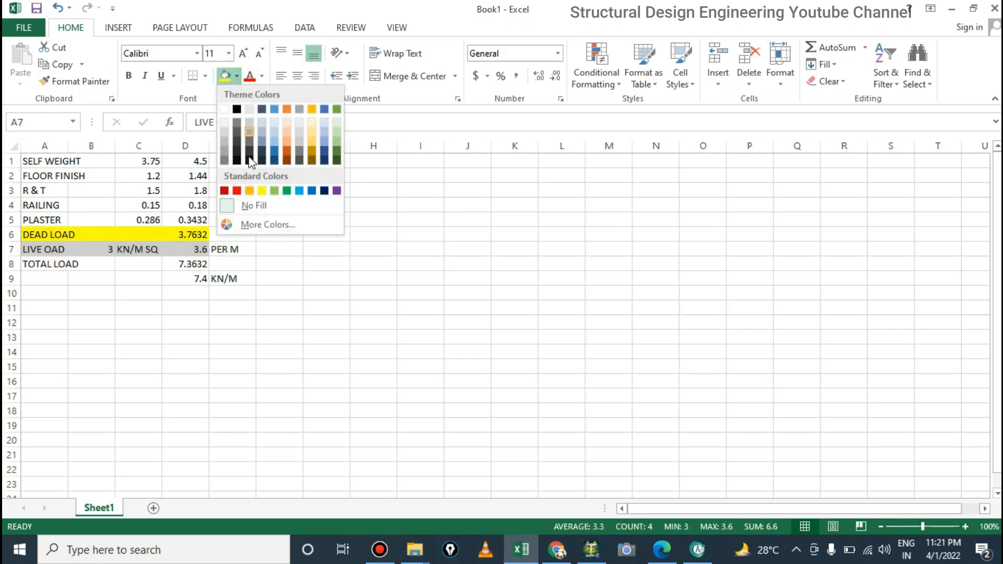
pyautogui.click(234, 197)
pyautogui.click(350, 283)
pyautogui.click(155, 303)
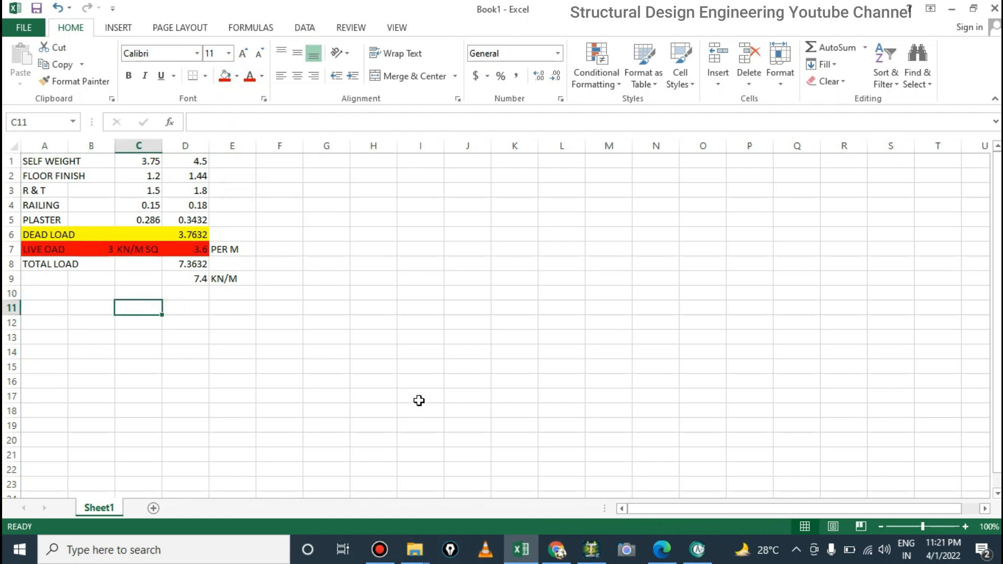
# Step: Copy the KN/M unit from cell E9 into E6 and E7 beside the dead and live loads
pyautogui.click(241, 279)
pyautogui.hotkey('ctrl', 'c')
pyautogui.click(228, 235)
pyautogui.hotkey('ctrl', 'v')
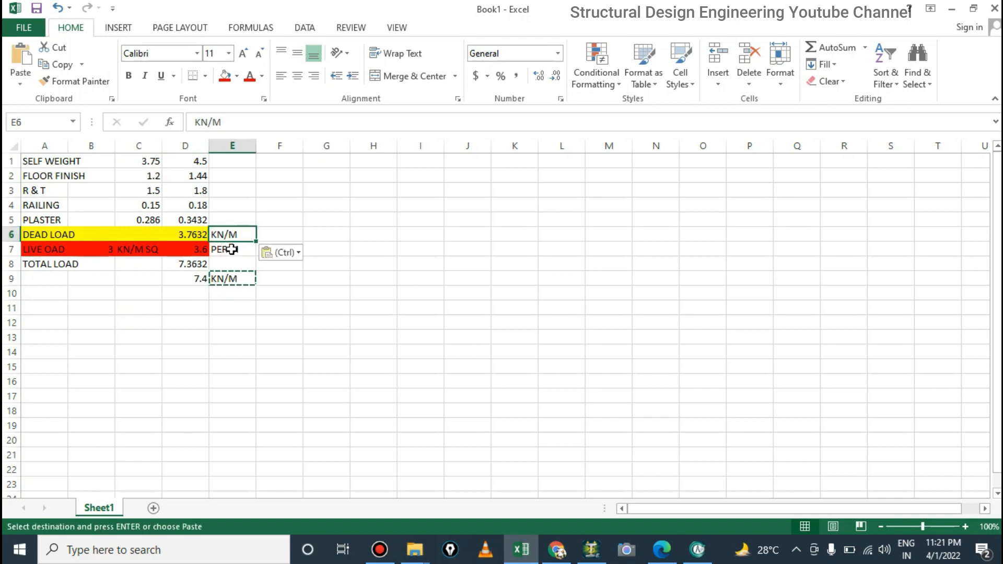
pyautogui.click(231, 249)
pyautogui.hotkey('ctrl', 'v')
pyautogui.click(263, 308)
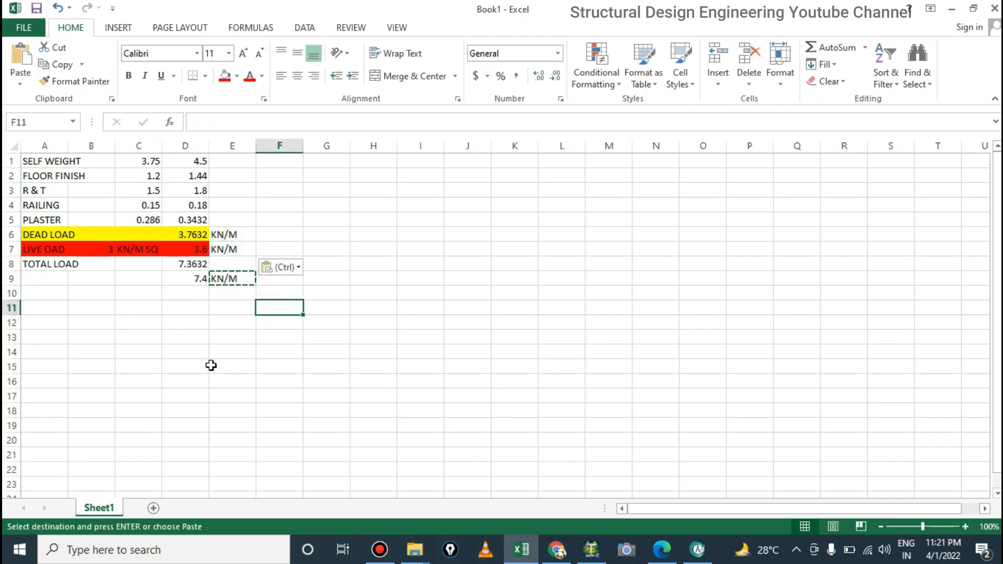
pyautogui.click(211, 366)
pyautogui.press('Escape')
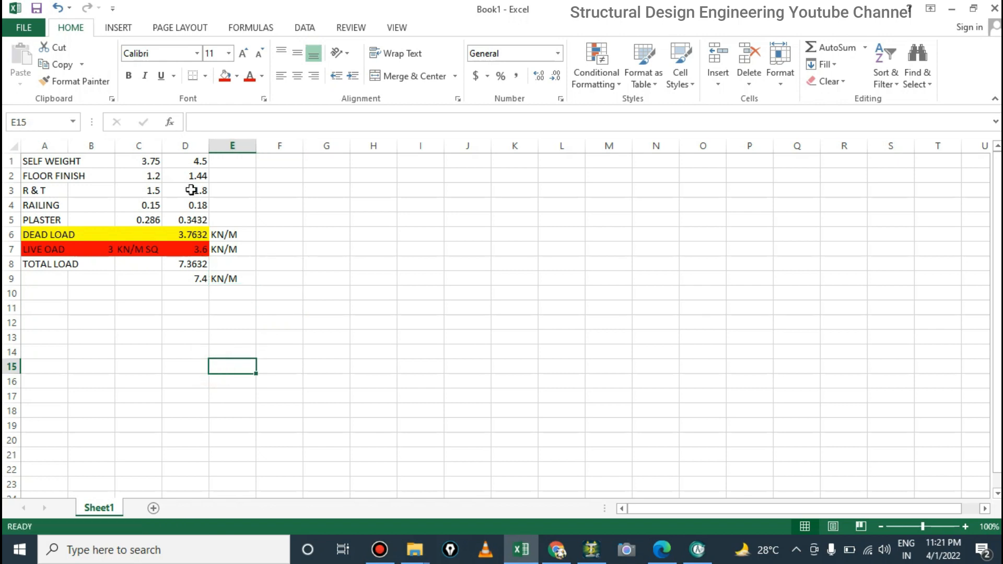
# Step: Change the font colour of the total load in cell D8 to red
pyautogui.click(199, 264)
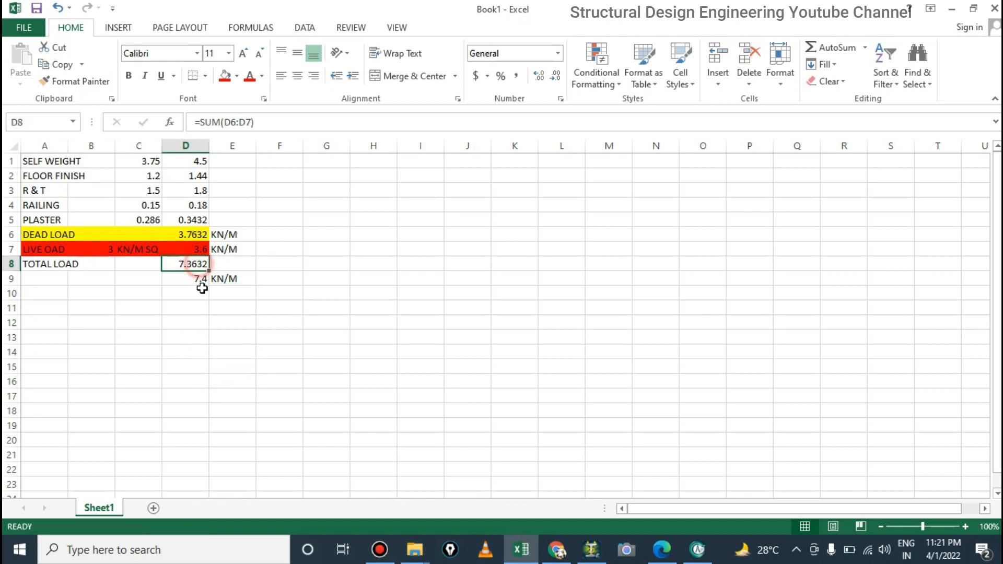
pyautogui.click(247, 76)
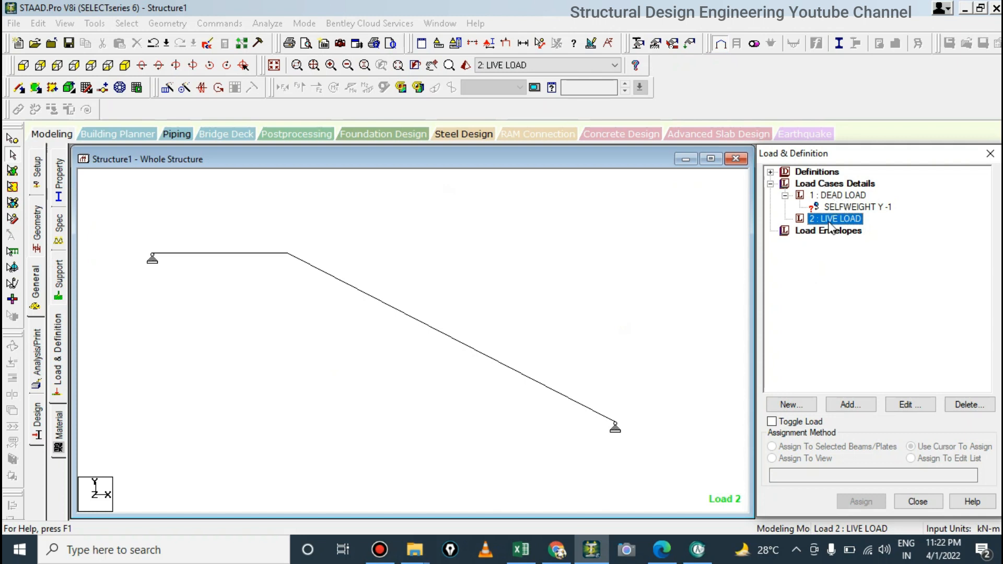
# Step: Switch to STAAD.Pro and delete load case 2, LIVE LOAD
pyautogui.press('Delete')
pyautogui.press('Return')
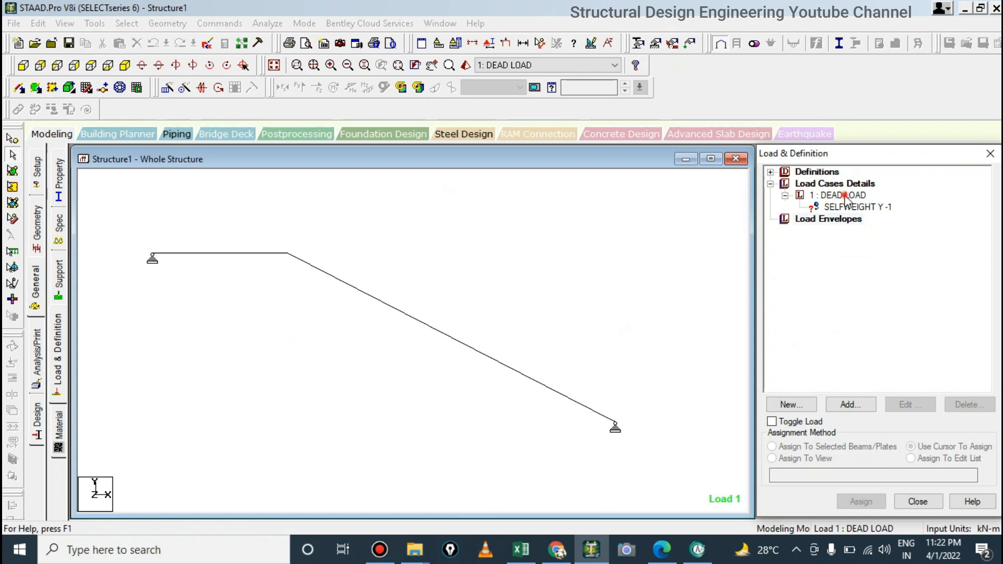
# Step: Add a uniform member force W1 of -7.4 kN/m in the GY direction to the DEAD LOAD case
pyautogui.click(842, 195)
pyautogui.click(846, 403)
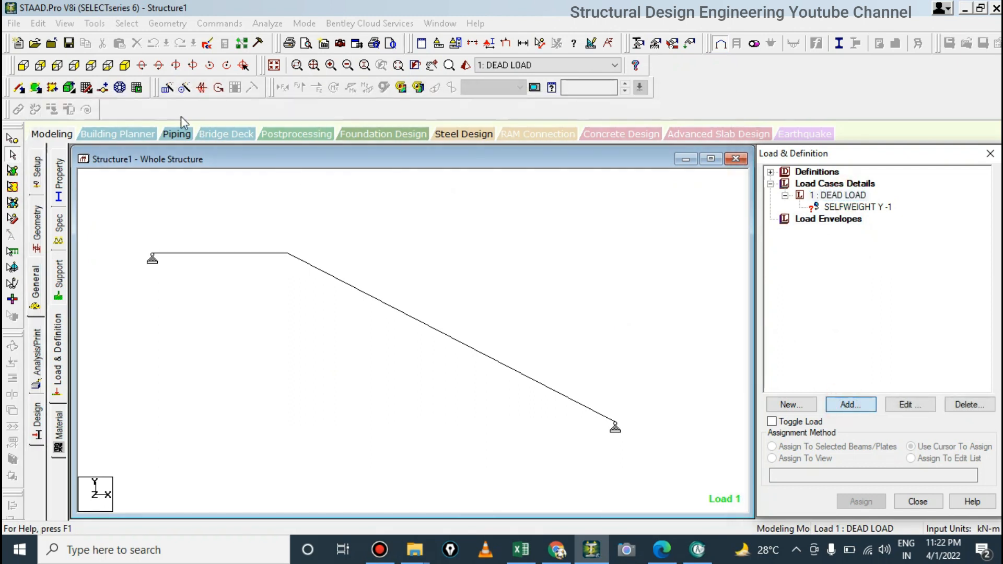
pyautogui.click(196, 94)
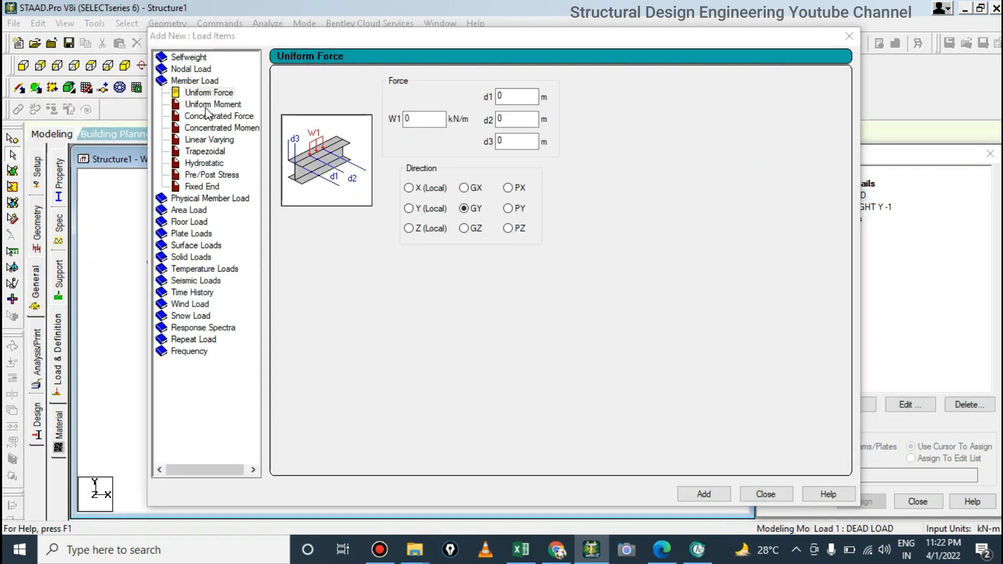
pyautogui.hotkey('alt', 'Tab')
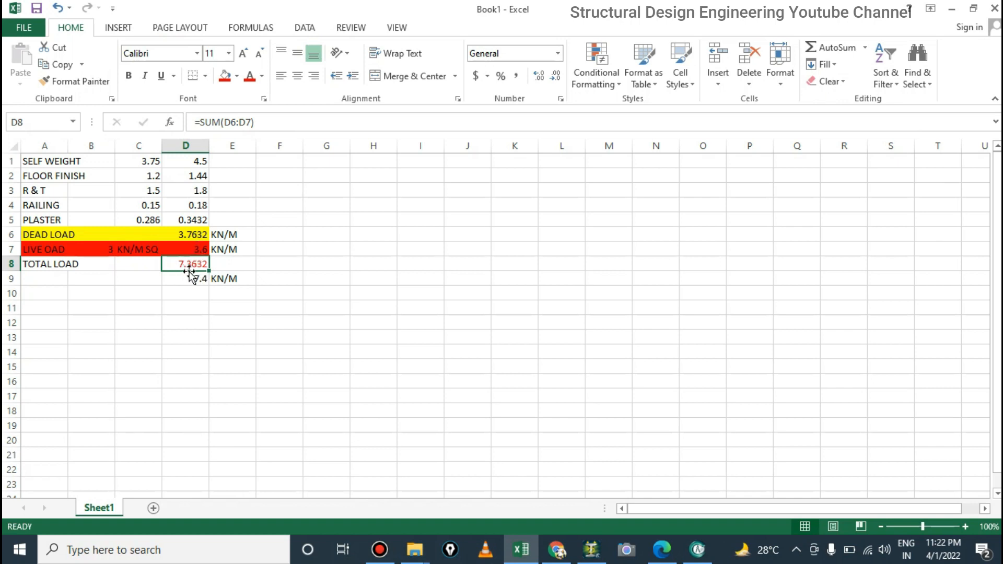
pyautogui.hotkey('alt', 'Tab')
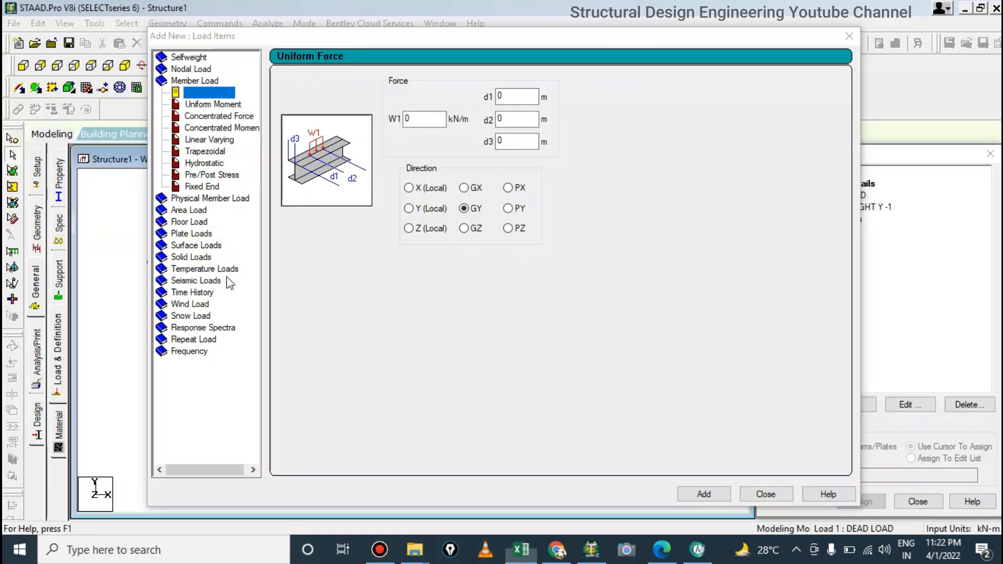
pyautogui.click(418, 120)
pyautogui.moveTo(409, 118); pyautogui.dragTo(385, 123)
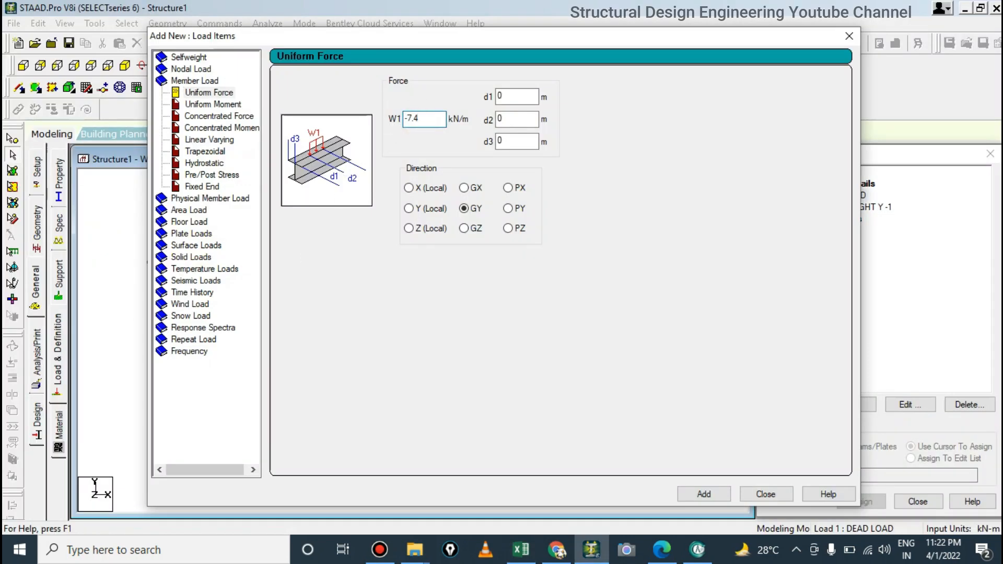
pyautogui.write('-7.4')
pyautogui.click(702, 493)
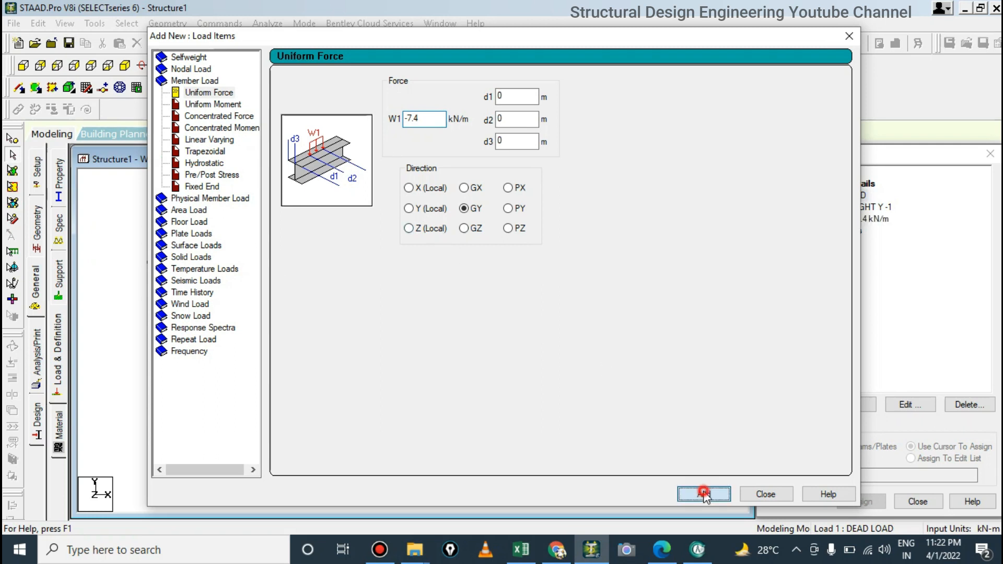
pyautogui.click(751, 494)
# Step: Assign the SELFWEIGHT Y -1 load to both selected staircase members
pyautogui.click(853, 218)
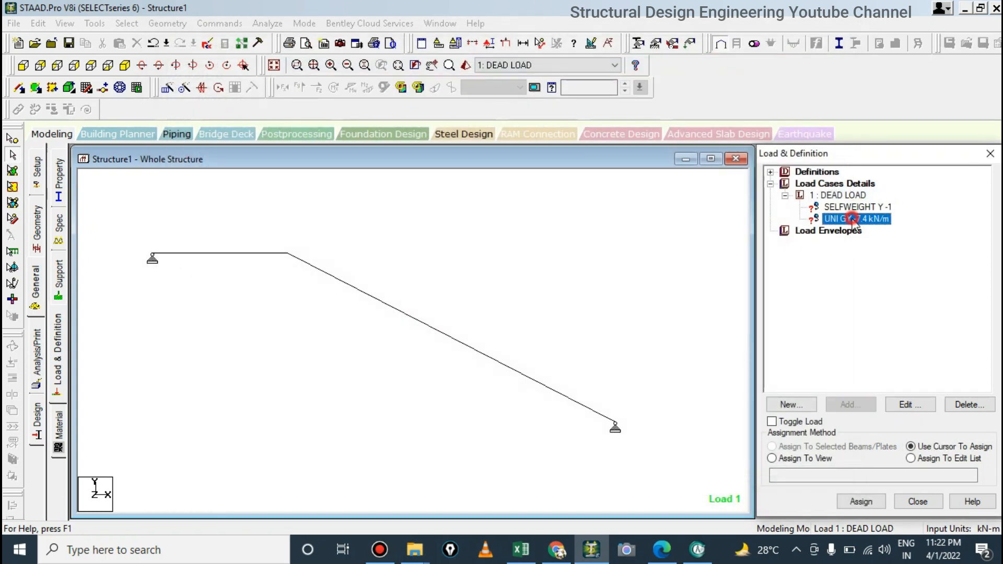
pyautogui.moveTo(139, 220); pyautogui.dragTo(683, 449)
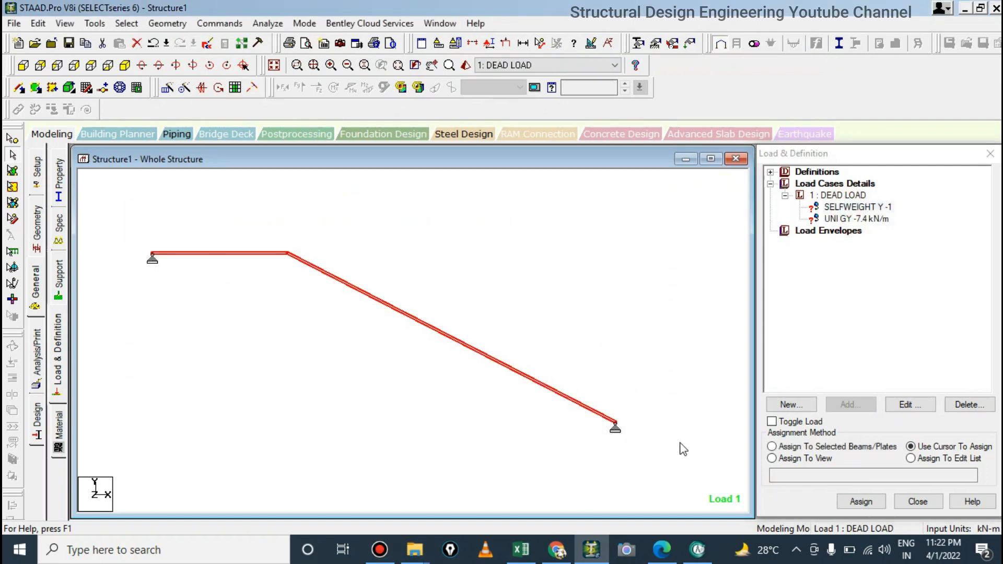
pyautogui.click(826, 448)
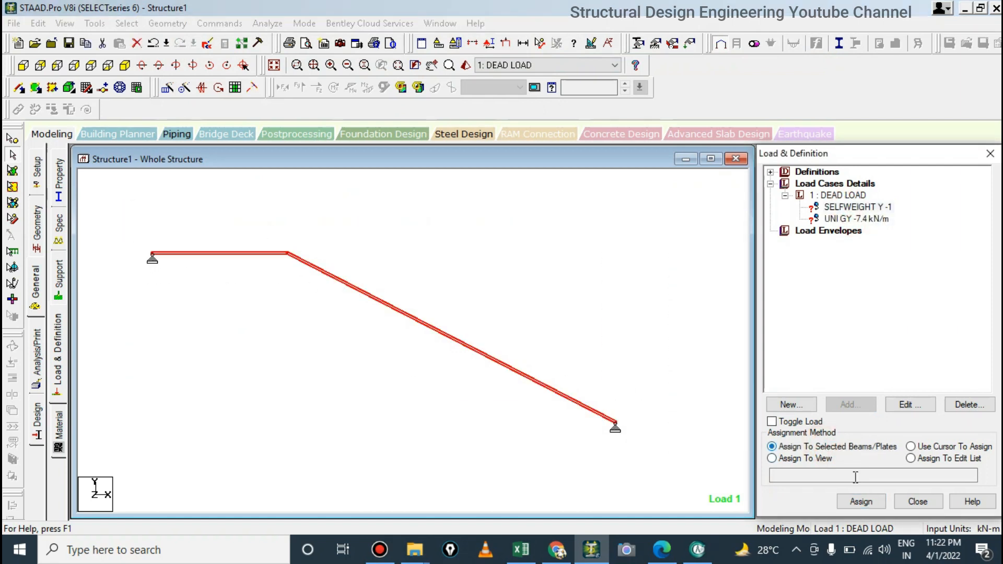
pyautogui.click(860, 501)
pyautogui.click(904, 373)
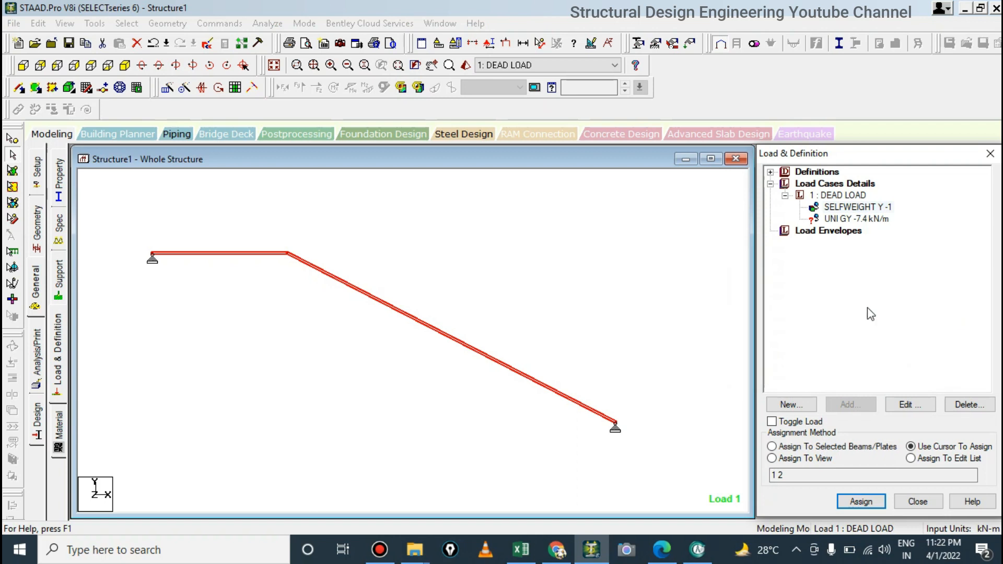
# Step: Assign the UNI GY -7.4 kN/m load to both selected members
pyautogui.click(831, 219)
pyautogui.moveTo(159, 209); pyautogui.dragTo(627, 437)
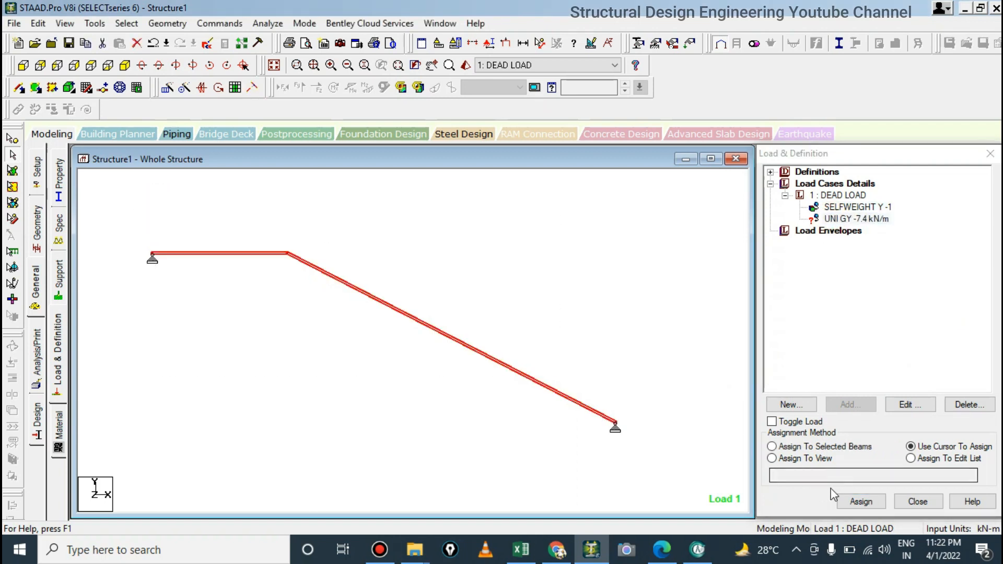
pyautogui.click(816, 448)
pyautogui.click(861, 501)
pyautogui.click(896, 369)
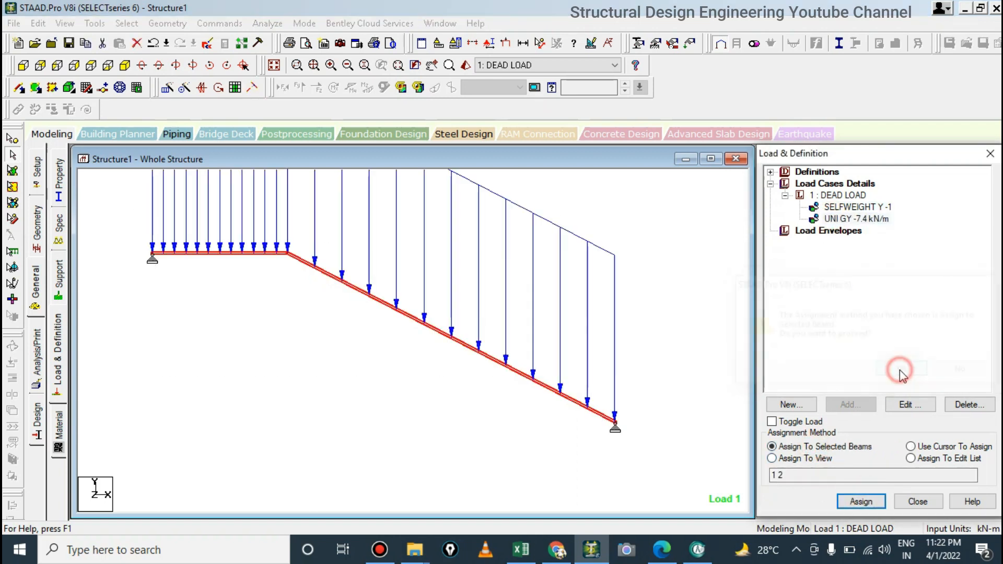
# Step: Turn on the display of the DEAD LOAD case's loads on the structure
pyautogui.click(831, 220)
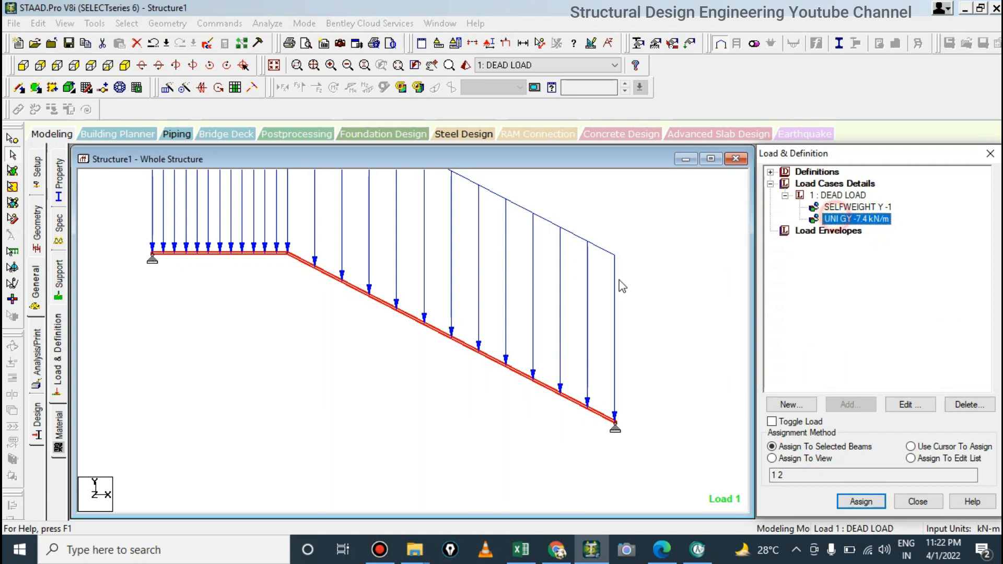
pyautogui.click(506, 43)
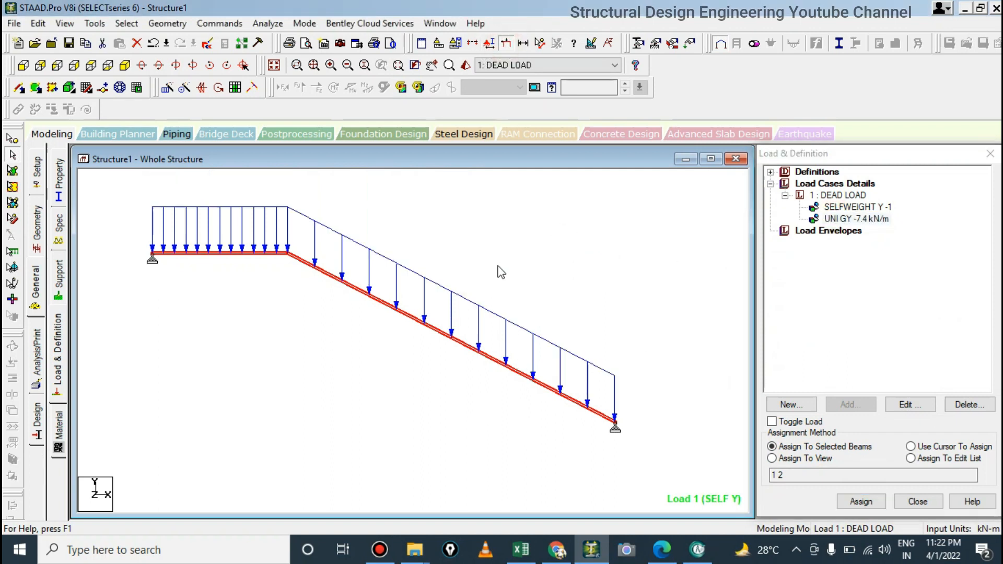
pyautogui.click(507, 42)
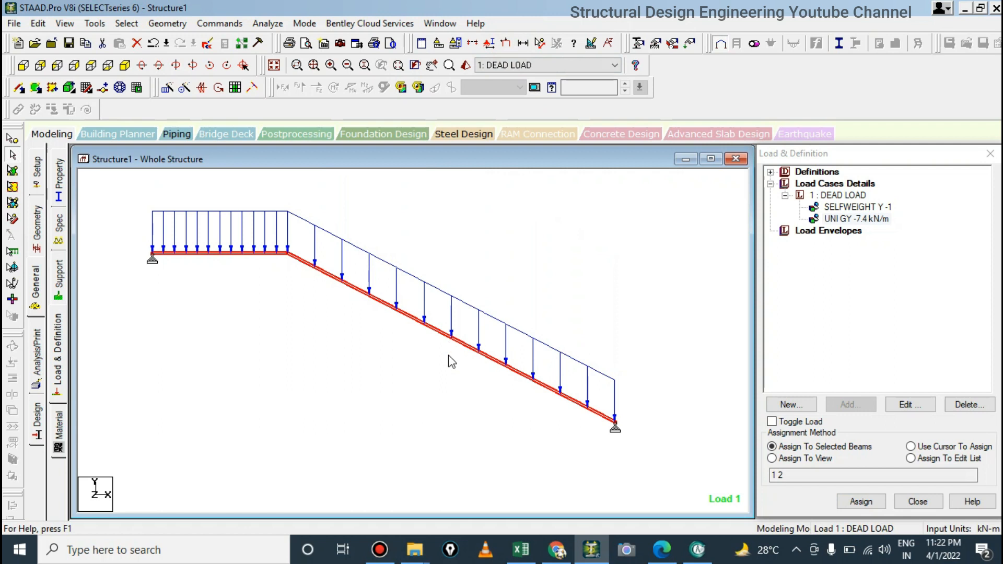
pyautogui.click(505, 43)
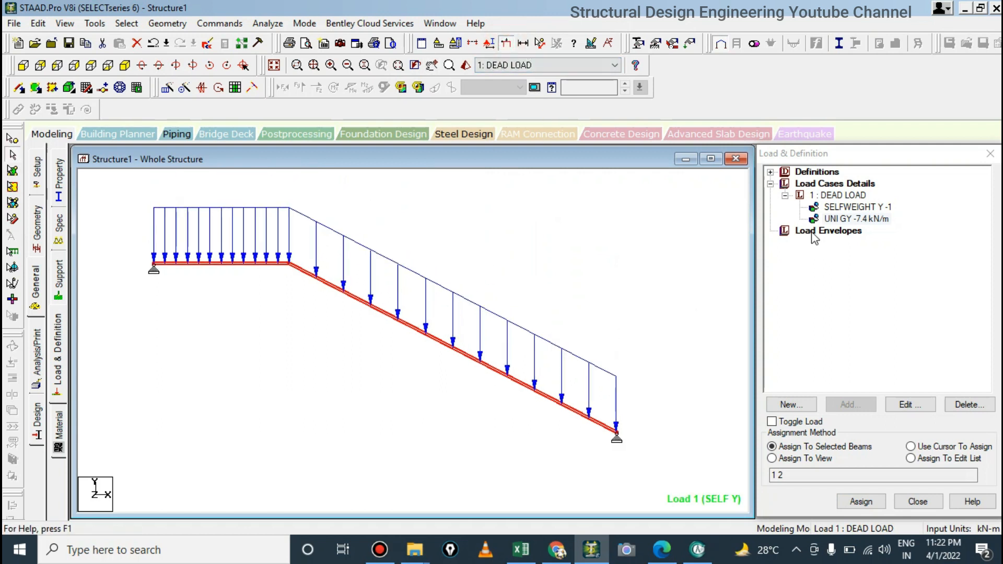
# Step: Examine the DEAD LOAD case and its self weight and uniform load entries on the model
pyautogui.click(842, 195)
pyautogui.click(857, 207)
pyautogui.click(849, 219)
pyautogui.click(846, 208)
pyautogui.click(839, 196)
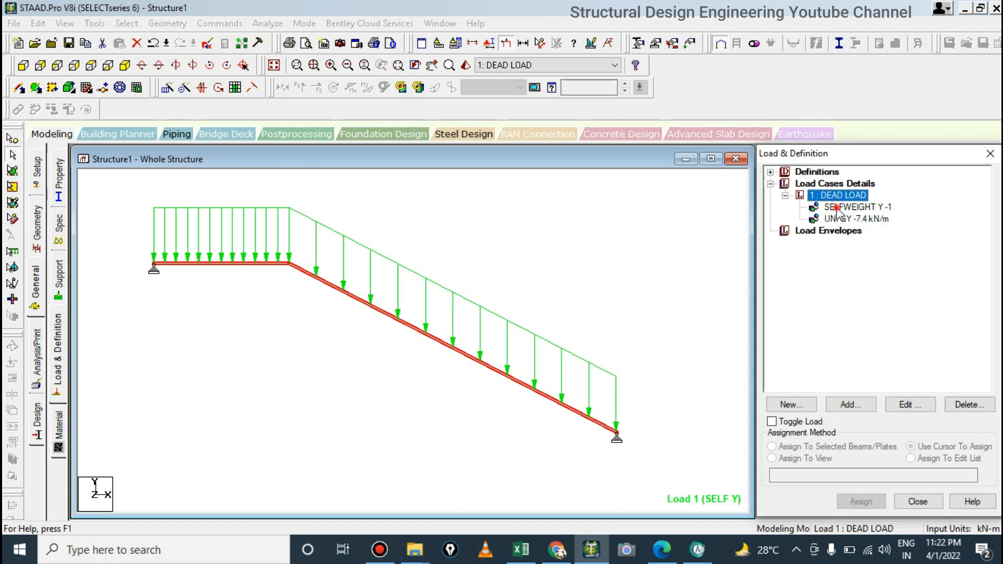
pyautogui.click(838, 207)
pyautogui.click(841, 220)
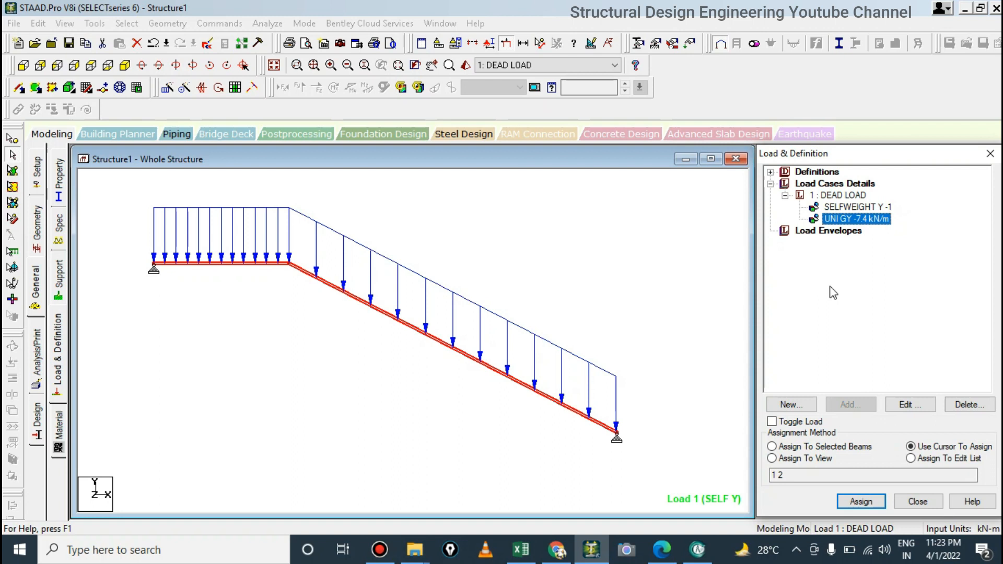
# Step: Save the modified structure and open its command file in the STAAD editor
pyautogui.click(208, 43)
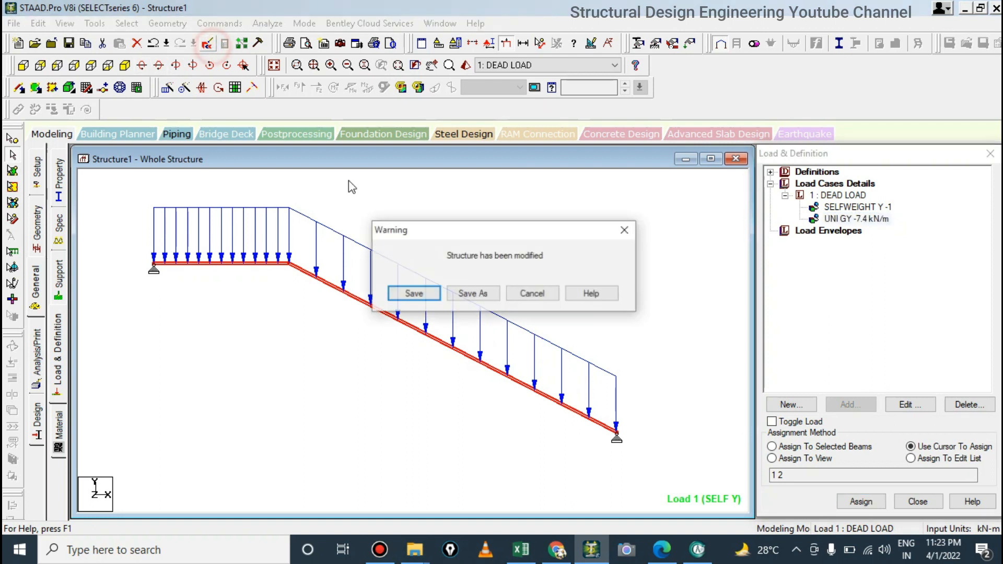
pyautogui.click(414, 293)
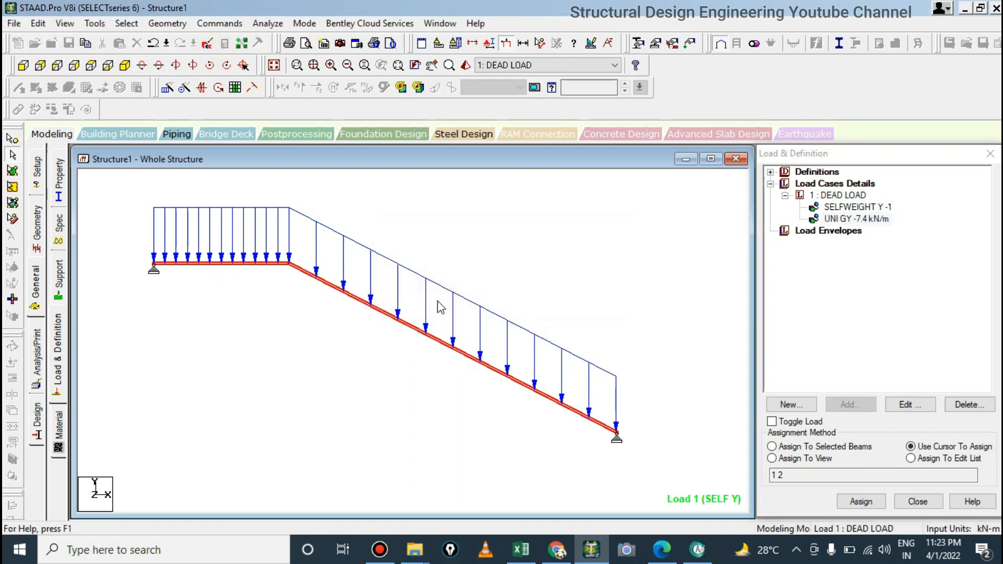
pyautogui.click(209, 45)
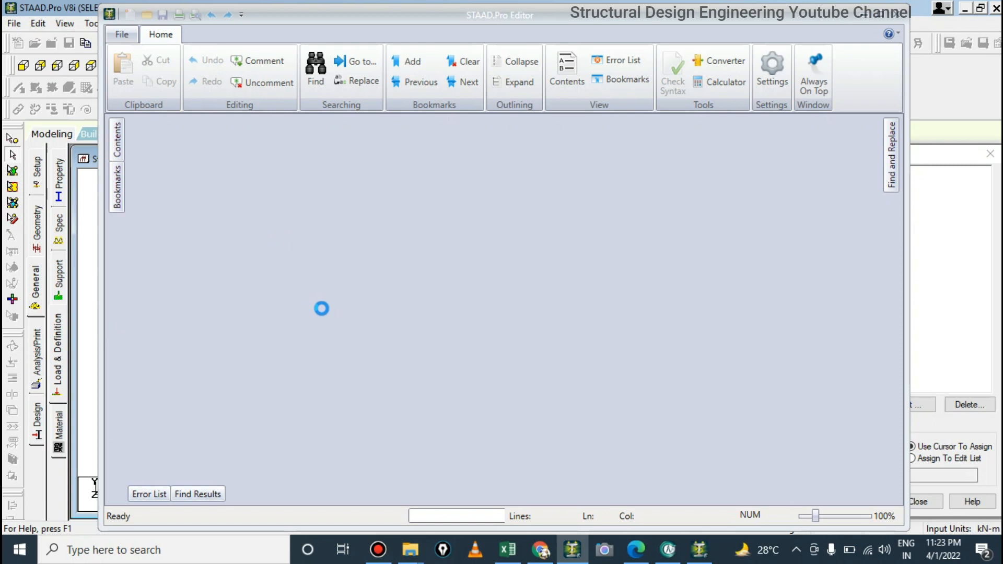
# Step: Add a PERFORM ANALYSIS line after the member load in Structure1.std, save the file and close the editor
pyautogui.scroll(-1, 758, 397)
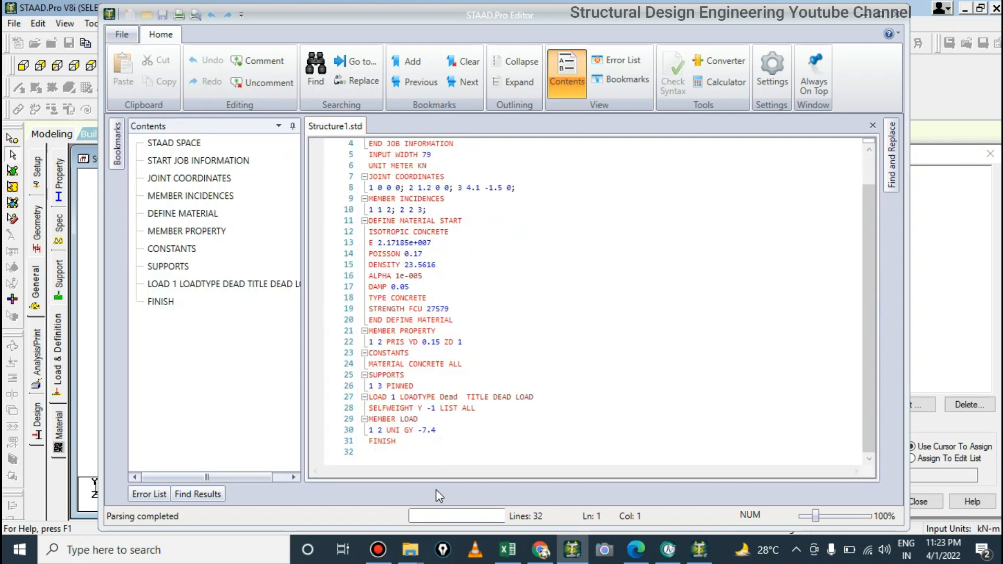
pyautogui.click(401, 444)
pyautogui.click(441, 431)
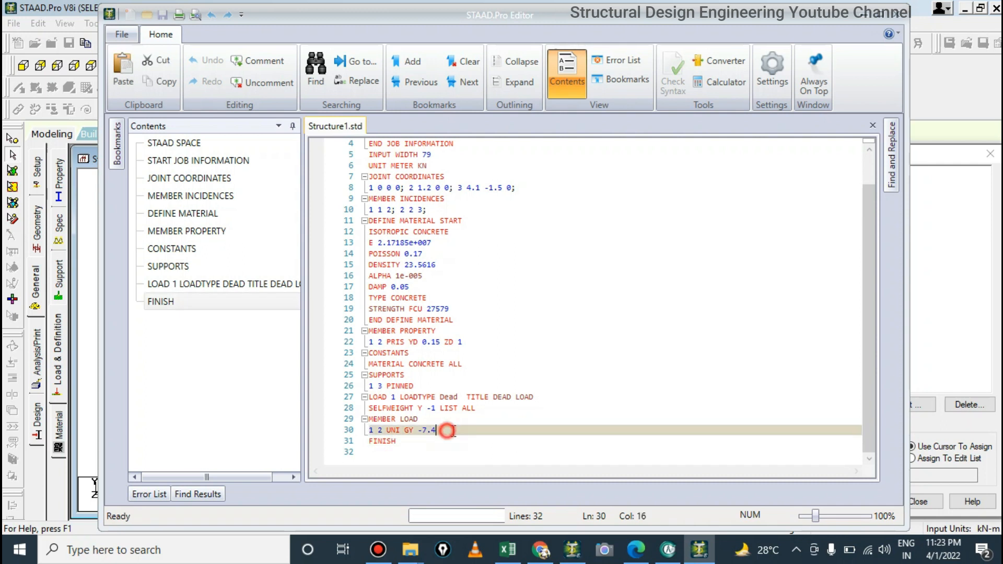
pyautogui.press('Return')
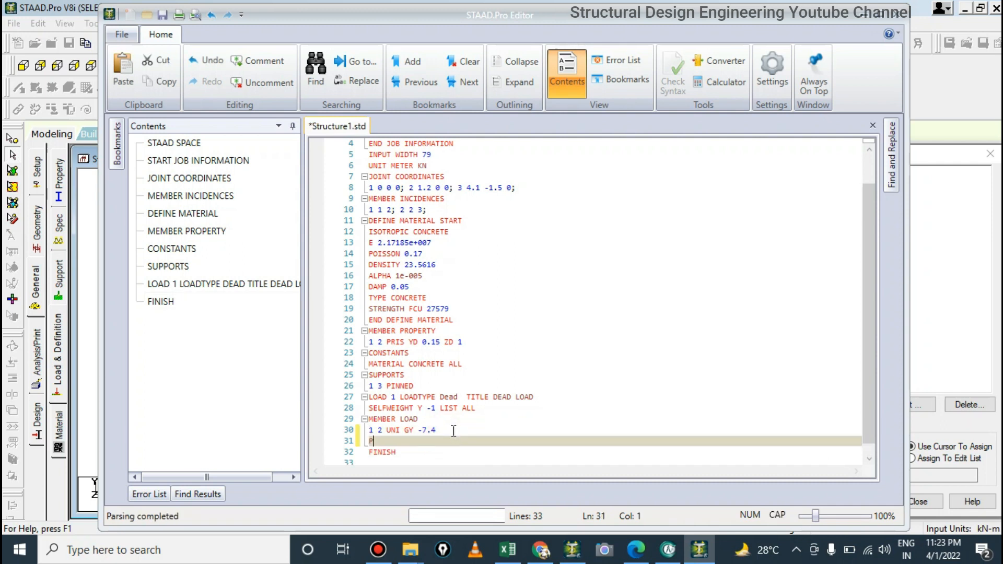
pyautogui.write('PERFORM ANALYSIS')
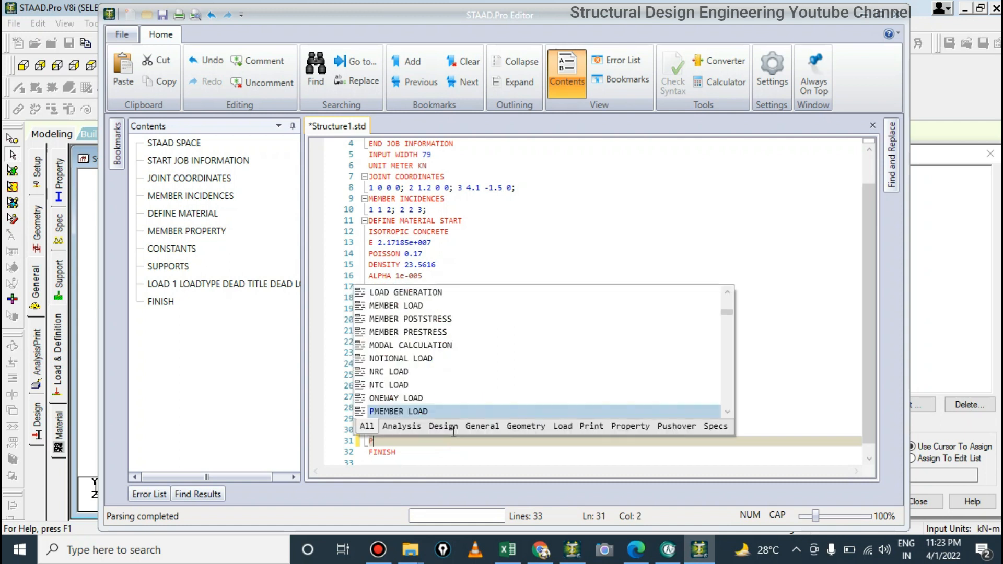
pyautogui.click(501, 253)
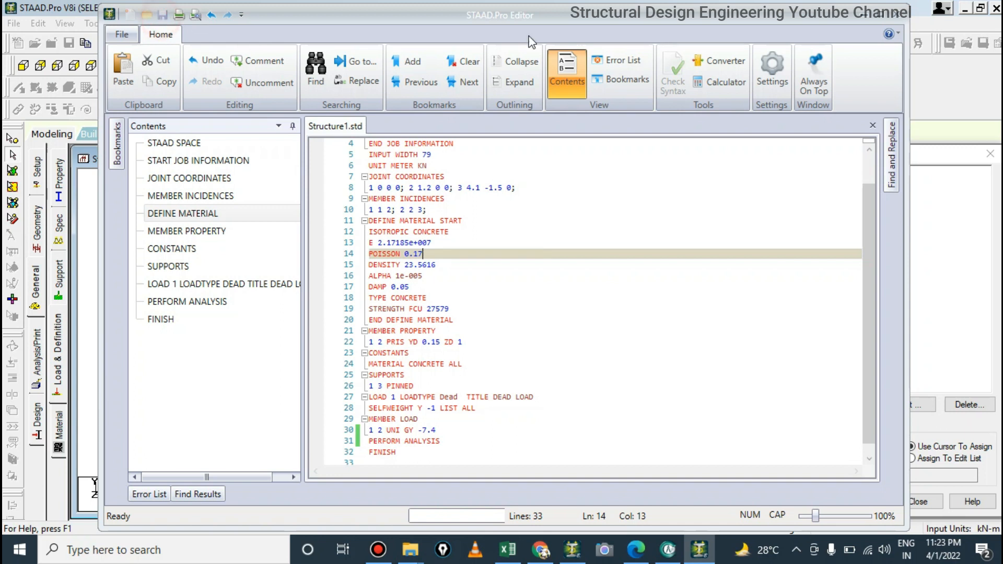
pyautogui.click(899, 13)
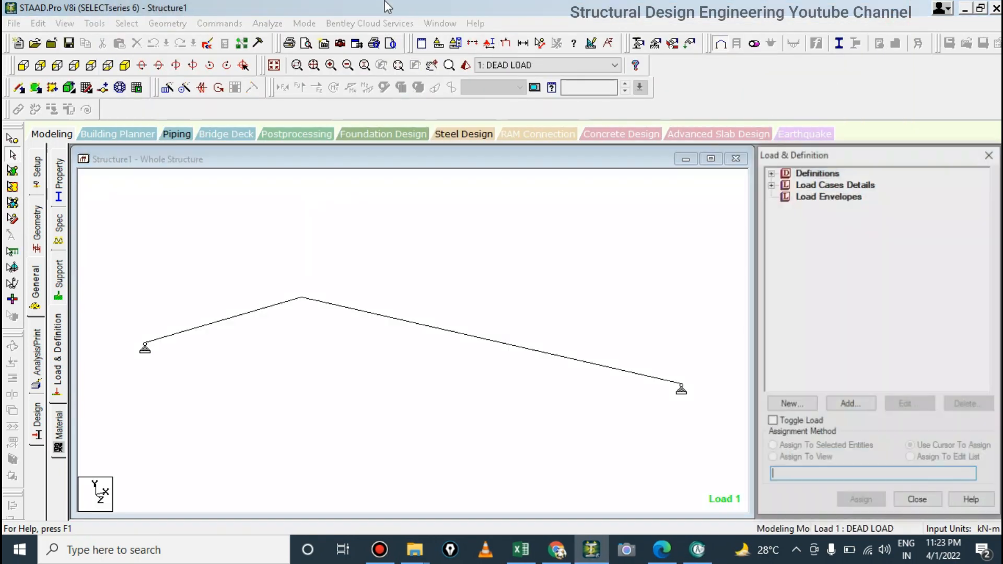
# Step: Run the analysis of the structure, check its error summary and close the analysis window
pyautogui.click(267, 23)
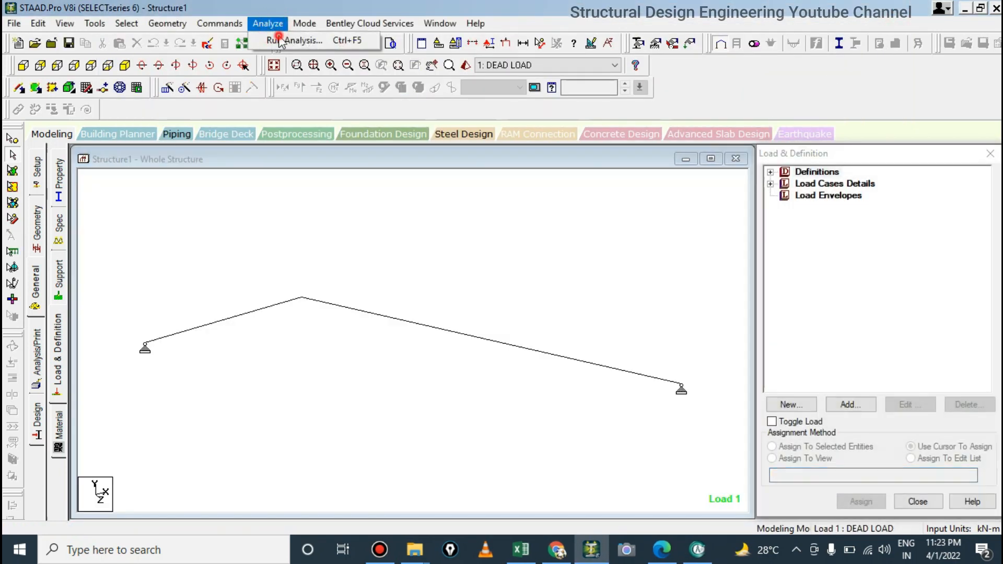
pyautogui.click(282, 38)
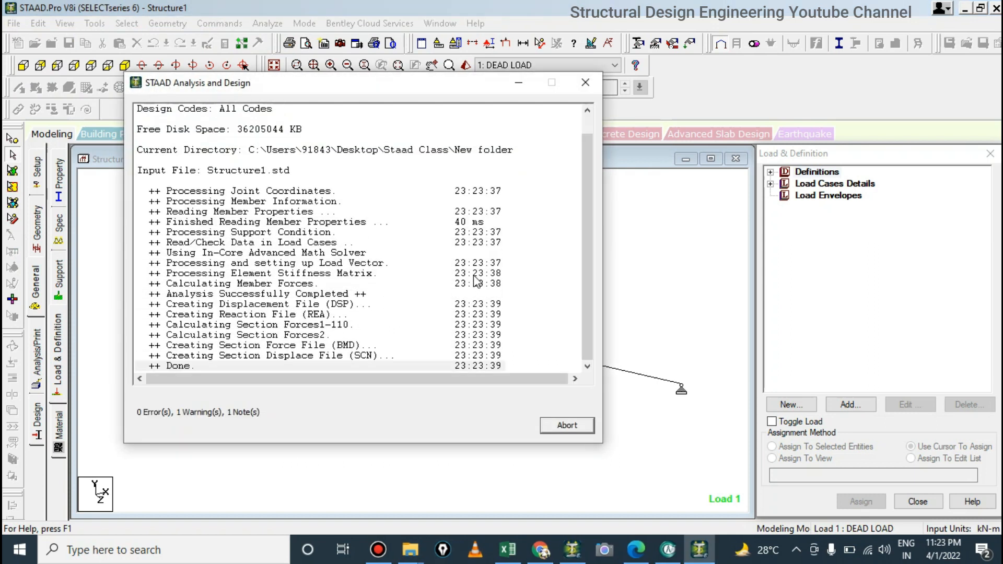
pyautogui.click(149, 334)
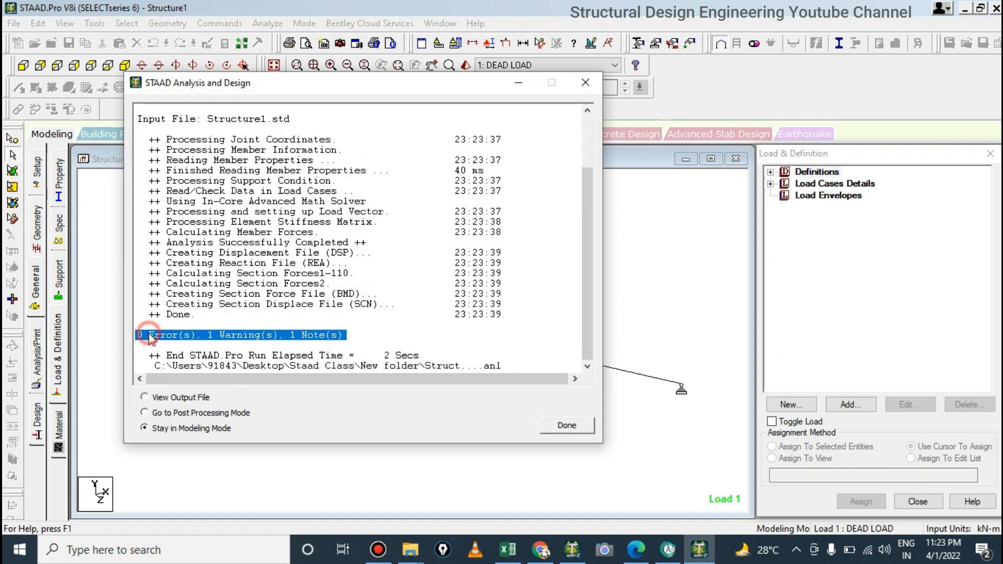
pyautogui.click(584, 84)
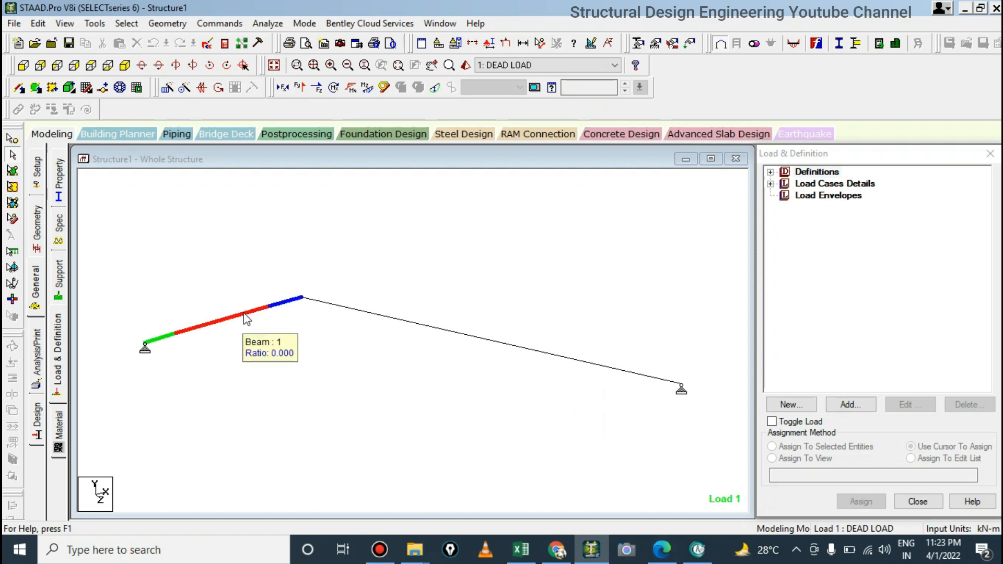
# Step: Show the structure from the front, select both members and enter the Postprocessing mode
pyautogui.moveTo(135, 203); pyautogui.dragTo(711, 511)
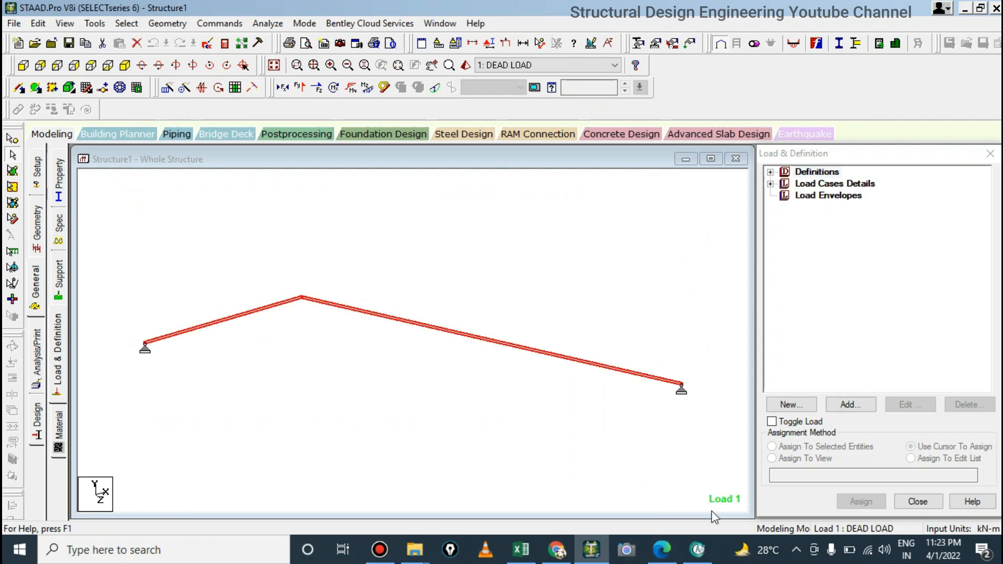
pyautogui.click(24, 67)
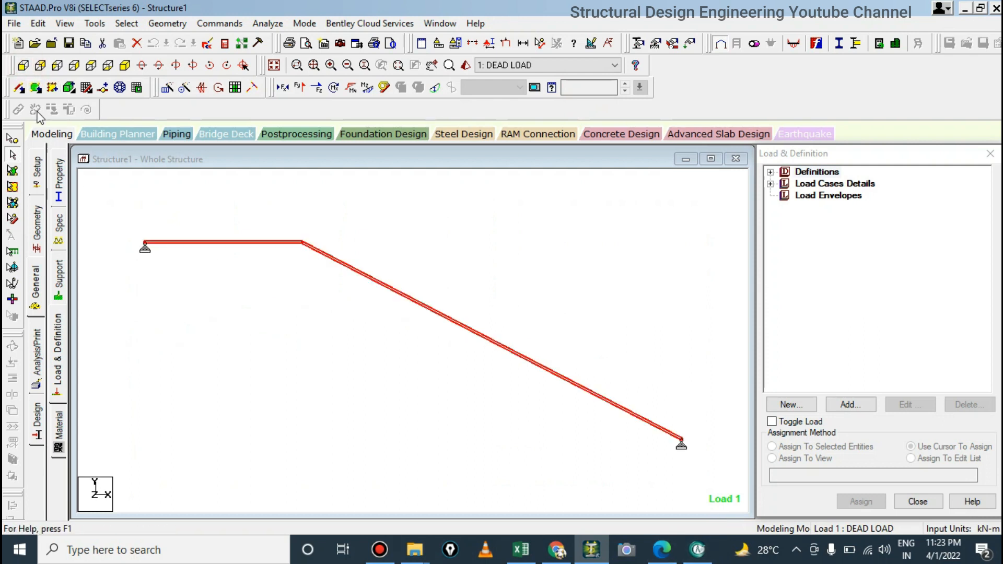
pyautogui.click(149, 225)
pyautogui.moveTo(149, 226); pyautogui.dragTo(686, 499)
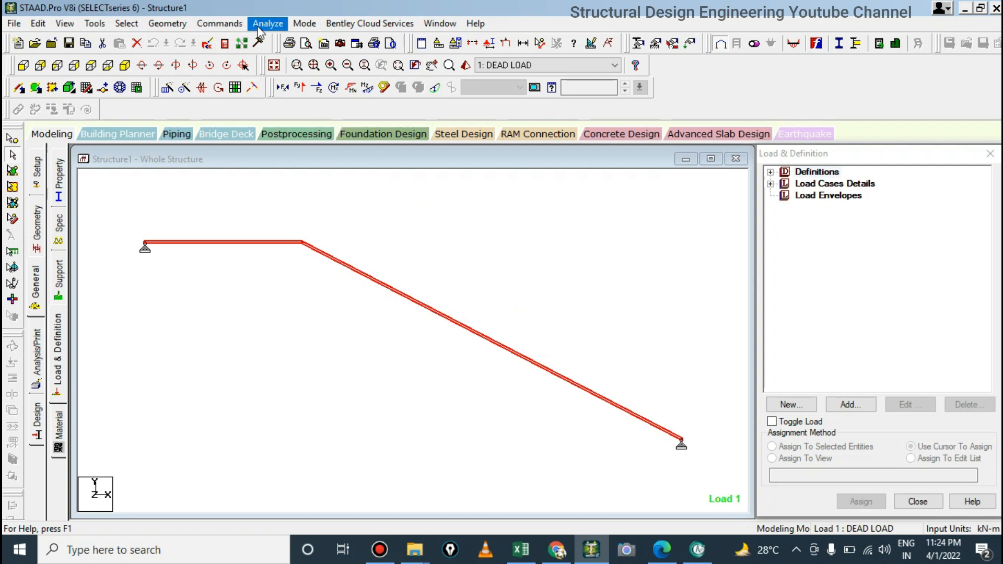
pyautogui.click(301, 133)
pyautogui.click(514, 386)
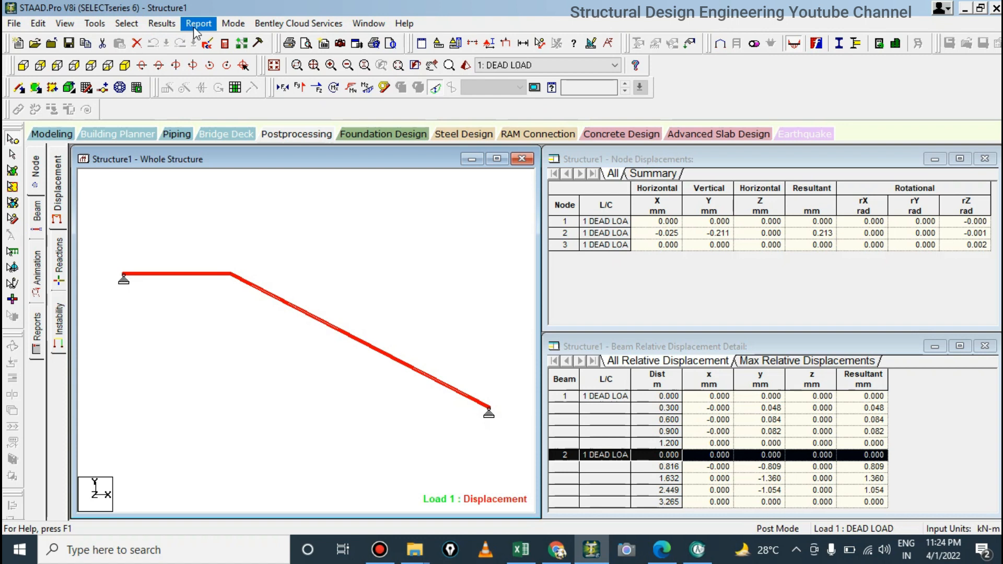
# Step: Try to annotate bending and shear values at the ends and mid points of all beams
pyautogui.click(162, 23)
pyautogui.click(197, 258)
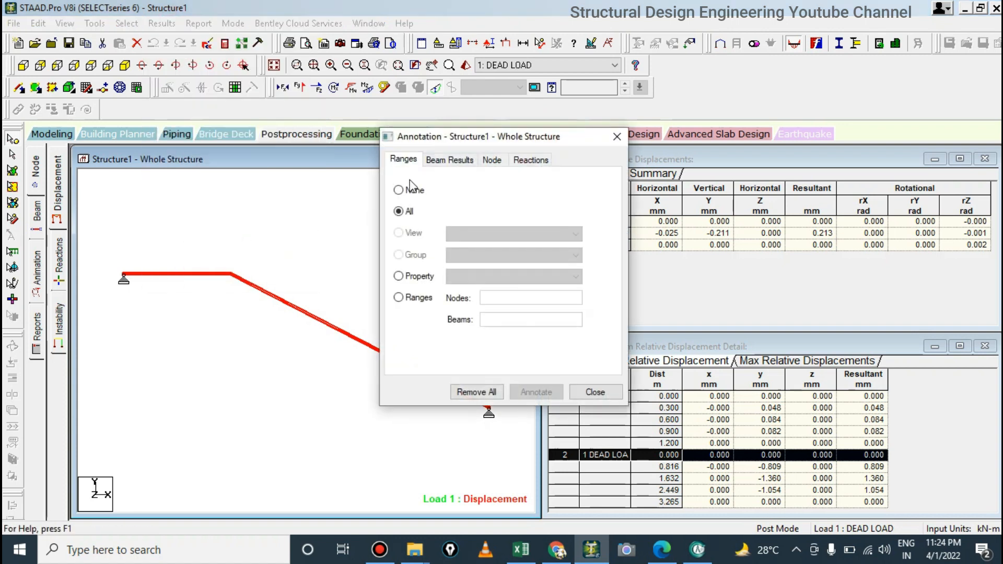
pyautogui.click(439, 162)
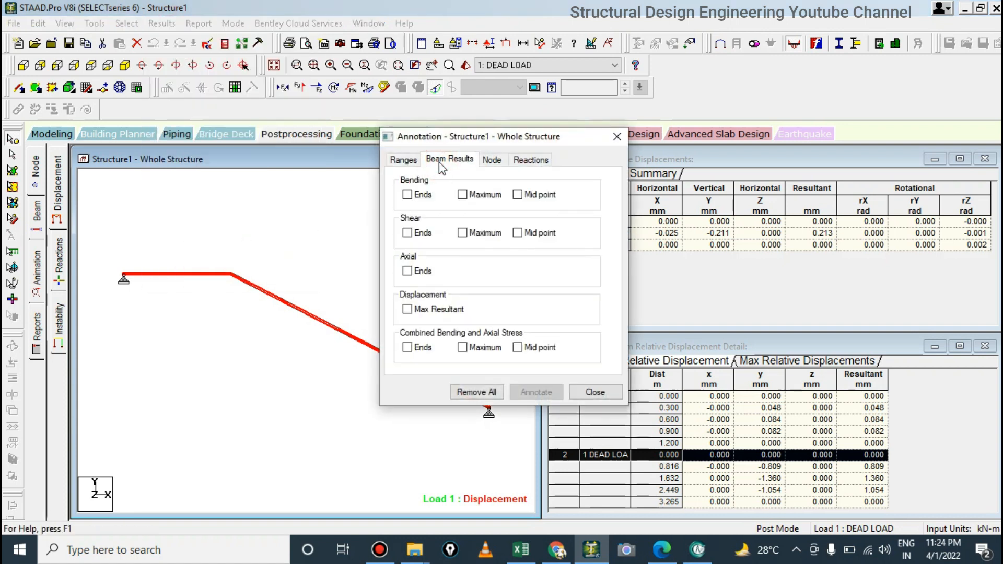
pyautogui.click(411, 194)
pyautogui.click(421, 233)
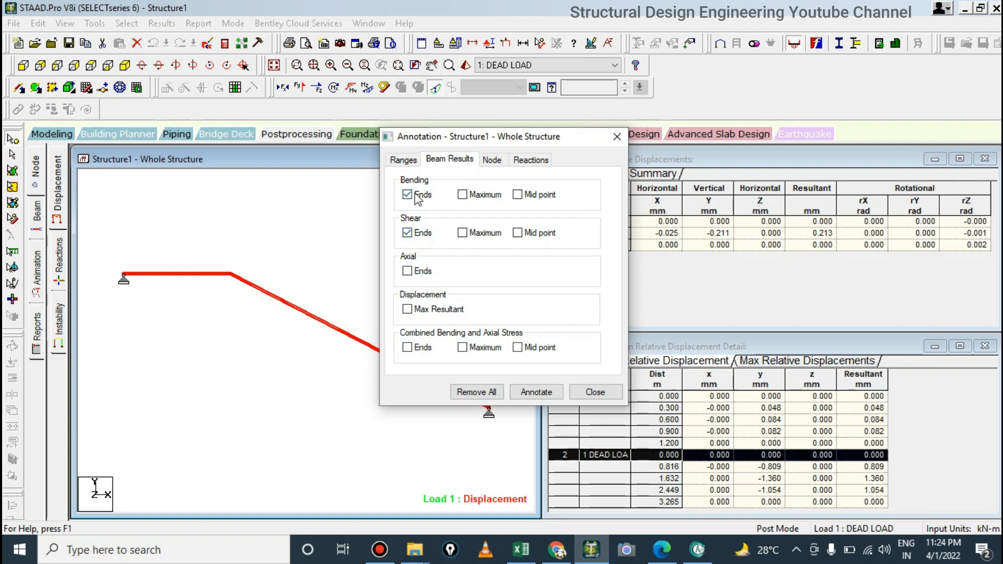
pyautogui.click(530, 195)
pyautogui.click(530, 234)
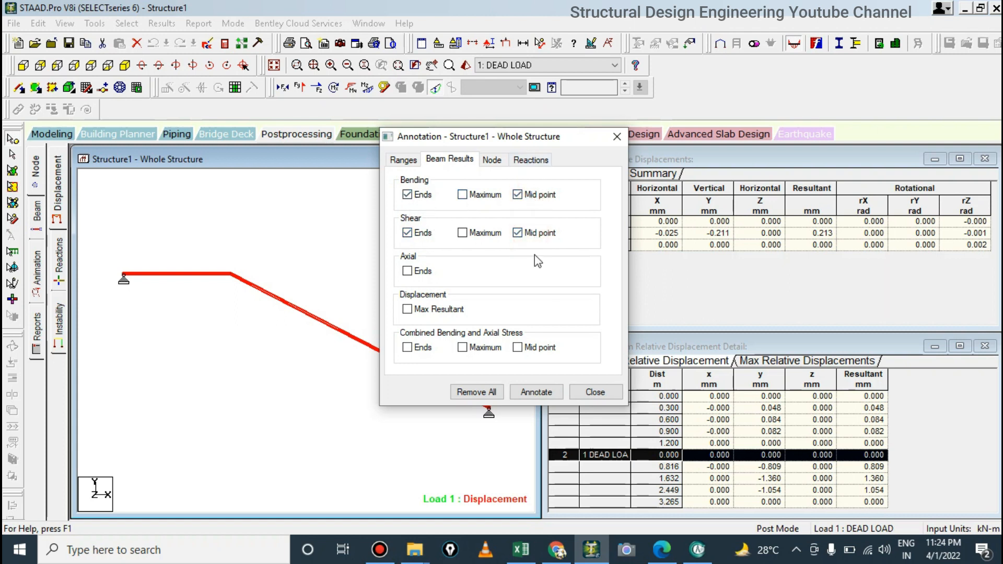
pyautogui.click(536, 393)
pyautogui.click(603, 305)
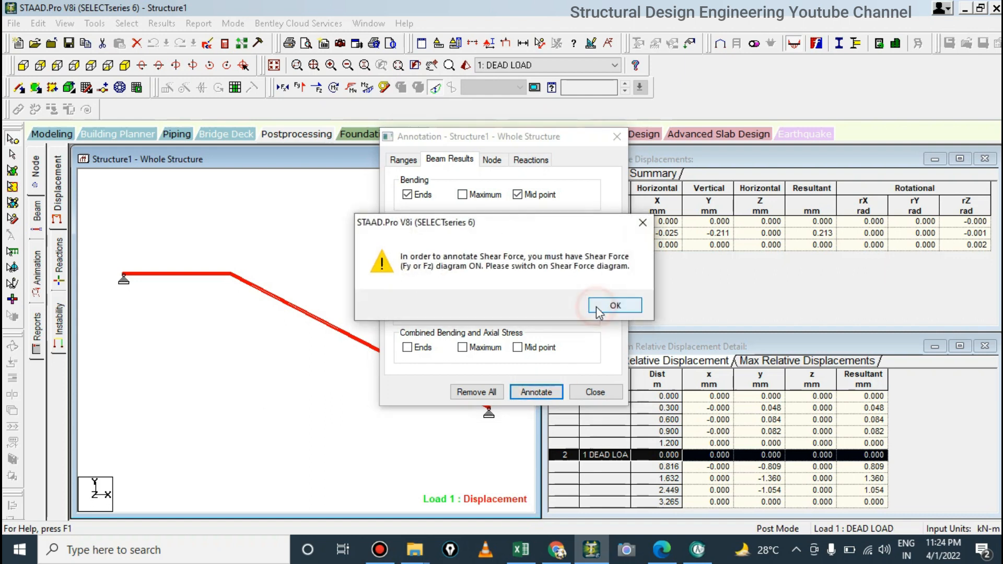
pyautogui.click(605, 306)
pyautogui.click(618, 136)
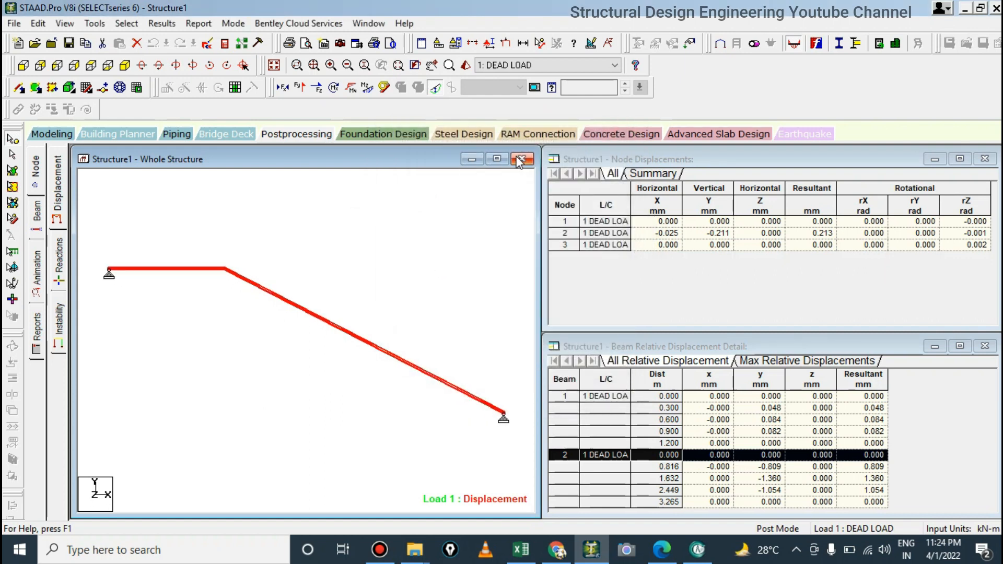
# Step: Maximise the structure view, check the Shear Y diagram and display the Bending Z diagram in its place
pyautogui.click(497, 158)
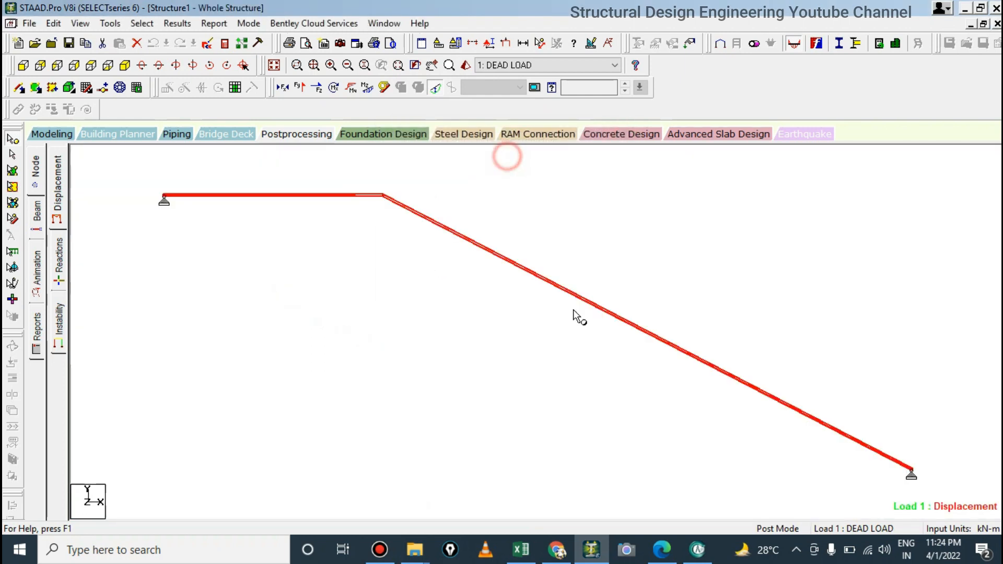
pyautogui.click(368, 88)
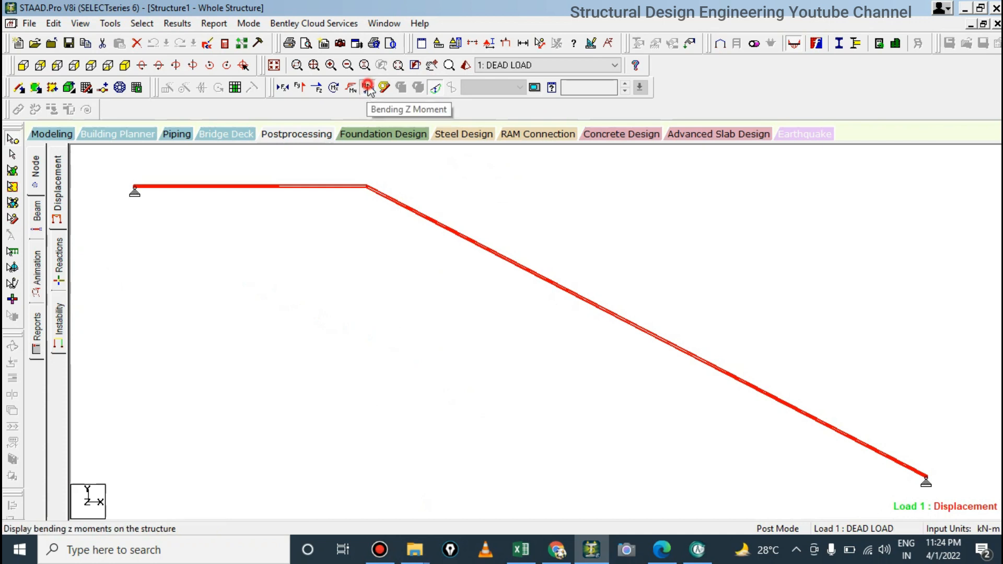
pyautogui.click(369, 88)
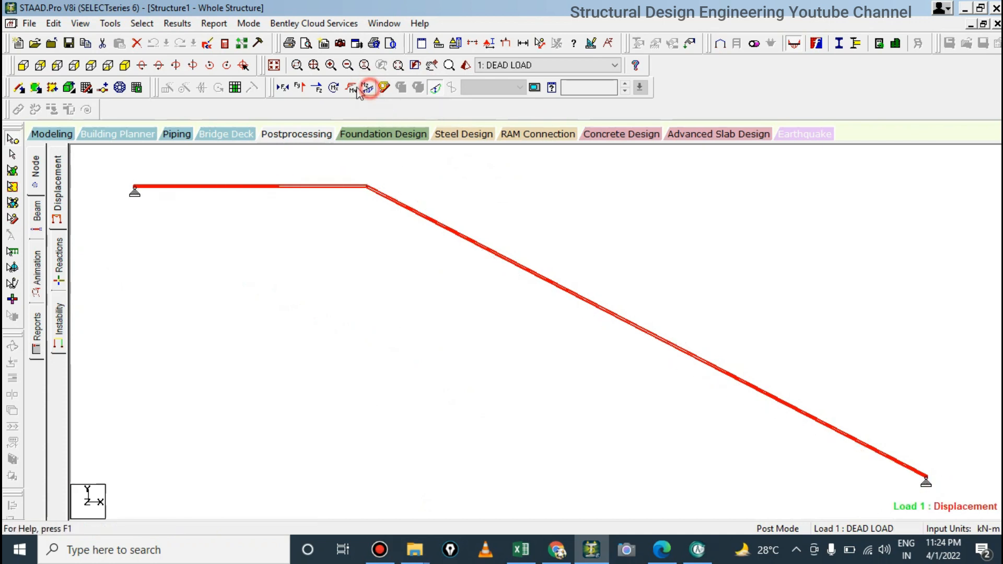
pyautogui.click(300, 88)
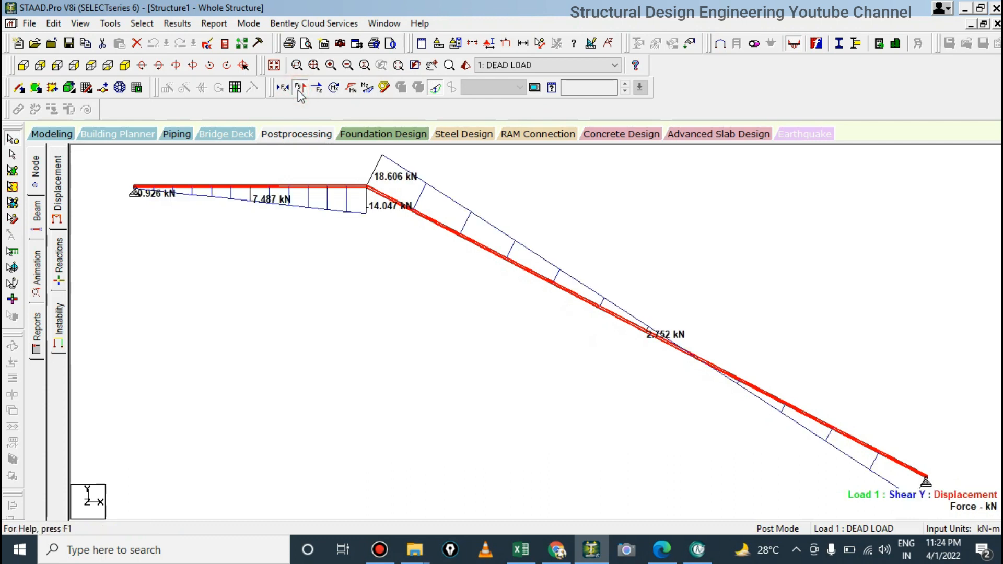
pyautogui.click(300, 88)
pyautogui.click(369, 88)
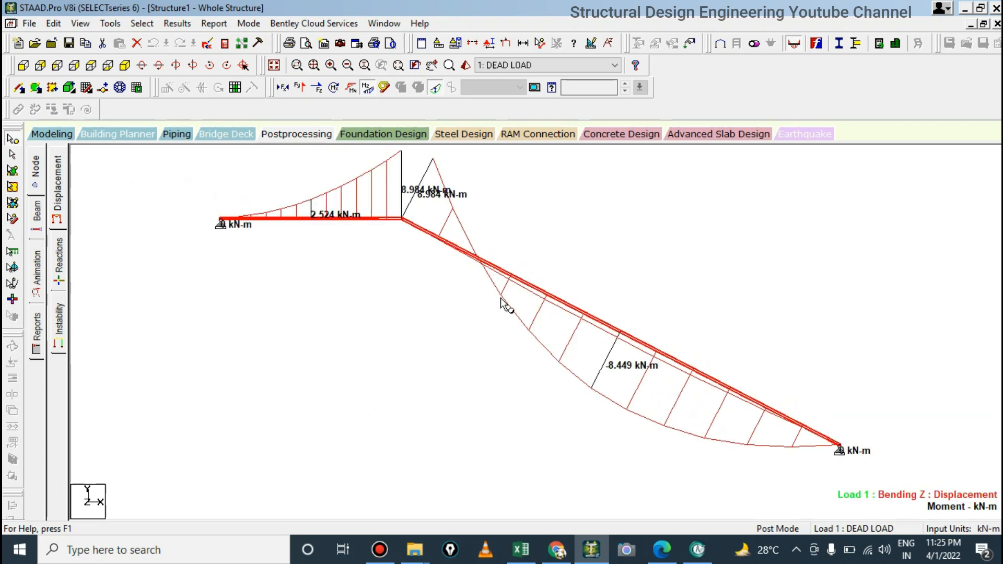
# Step: Turn off the displacement display so that only the Bending Z diagram is drawn for 1: DEAD LOAD
pyautogui.click(440, 88)
pyautogui.click(440, 88)
pyautogui.click(438, 88)
pyautogui.click(438, 89)
pyautogui.doubleClick(438, 89)
pyautogui.click(438, 88)
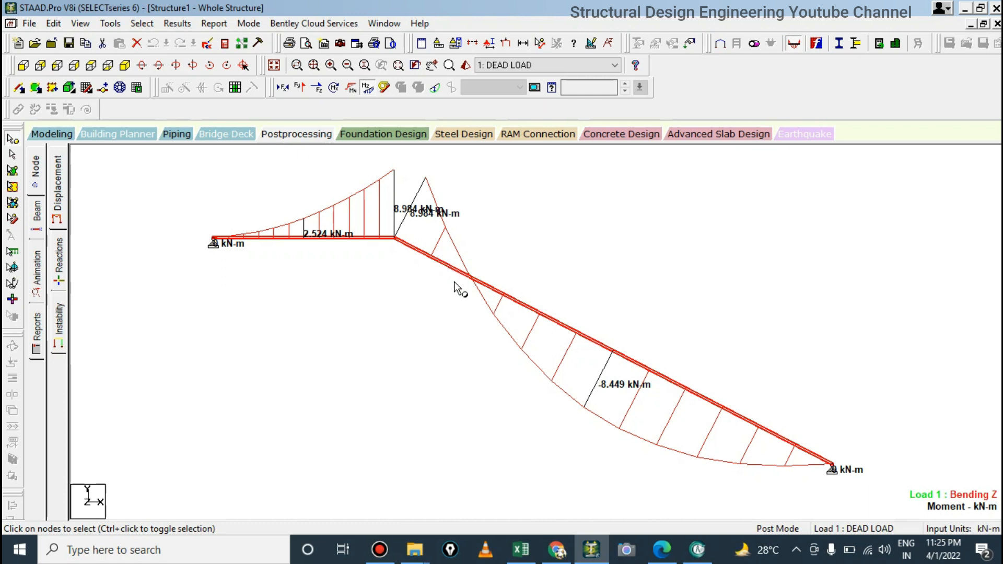
pyautogui.click(522, 65)
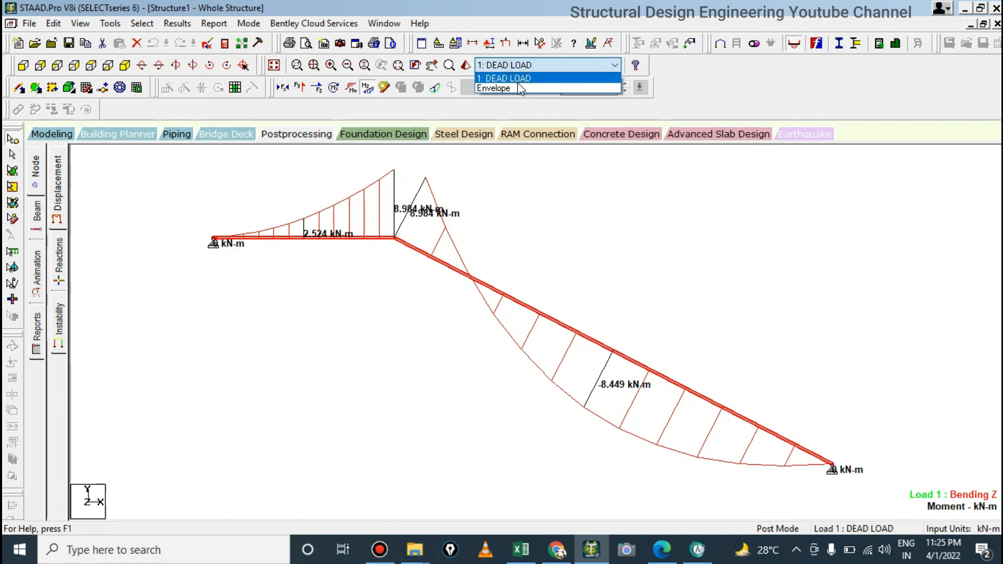
pyautogui.click(510, 230)
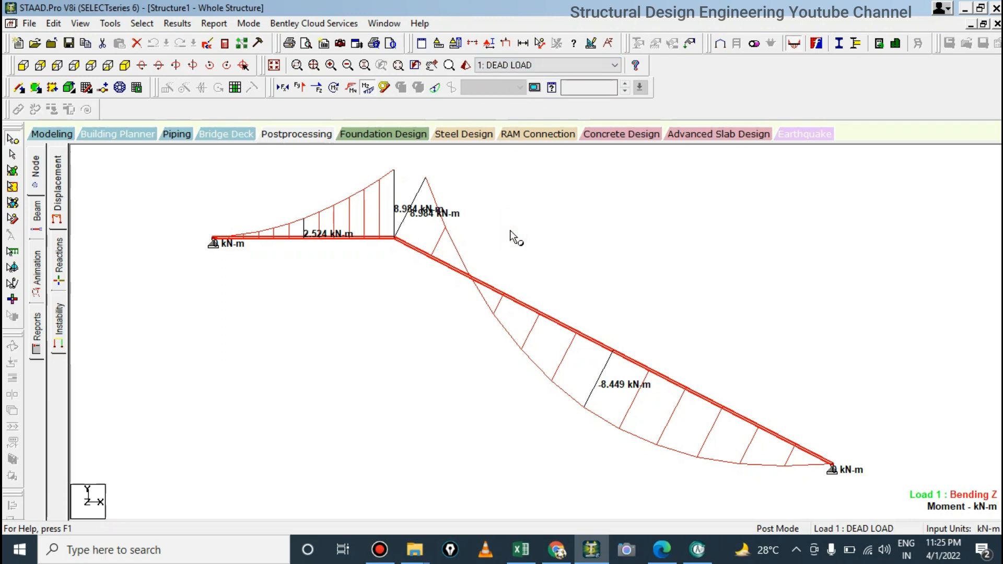
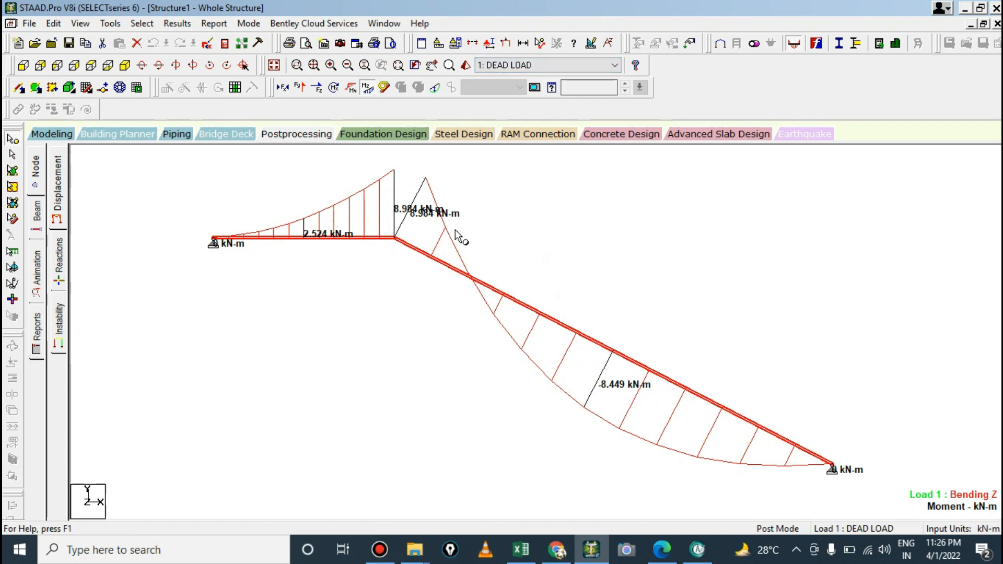
# Step: Enlarge the Bending Z diagram and examine the moments at the junction of the landing and the flight
pyautogui.keyDown('ctrl'); pyautogui.scroll(5, 449, 229); pyautogui.keyUp('ctrl')
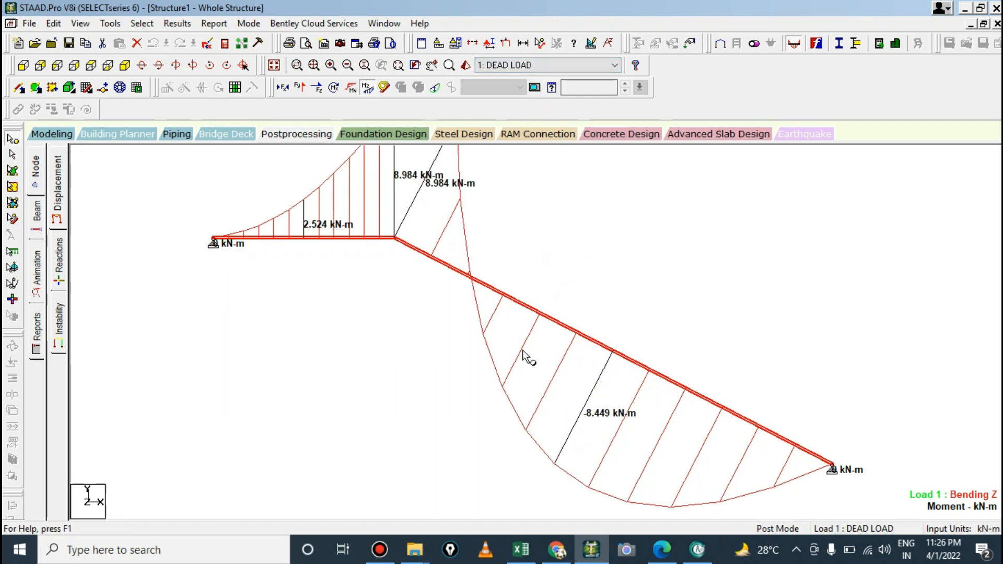
pyautogui.keyDown('ctrl'); pyautogui.scroll(-2, 742, 392); pyautogui.keyUp('ctrl')
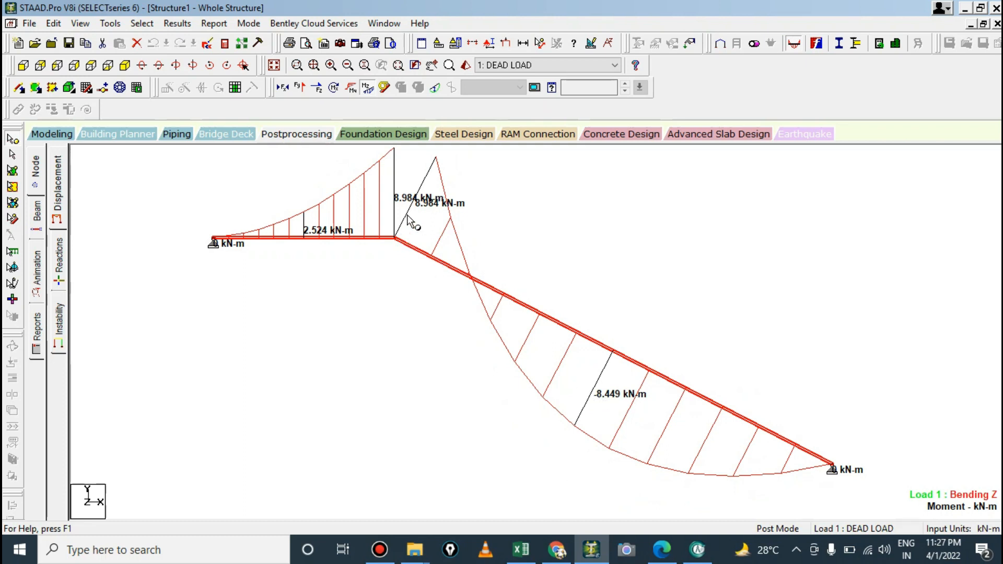
pyautogui.keyDown('ctrl'); pyautogui.scroll(5, 405, 193); pyautogui.keyUp('ctrl')
pyautogui.moveTo(383, 199); pyautogui.dragTo(380, 228, button='middle')
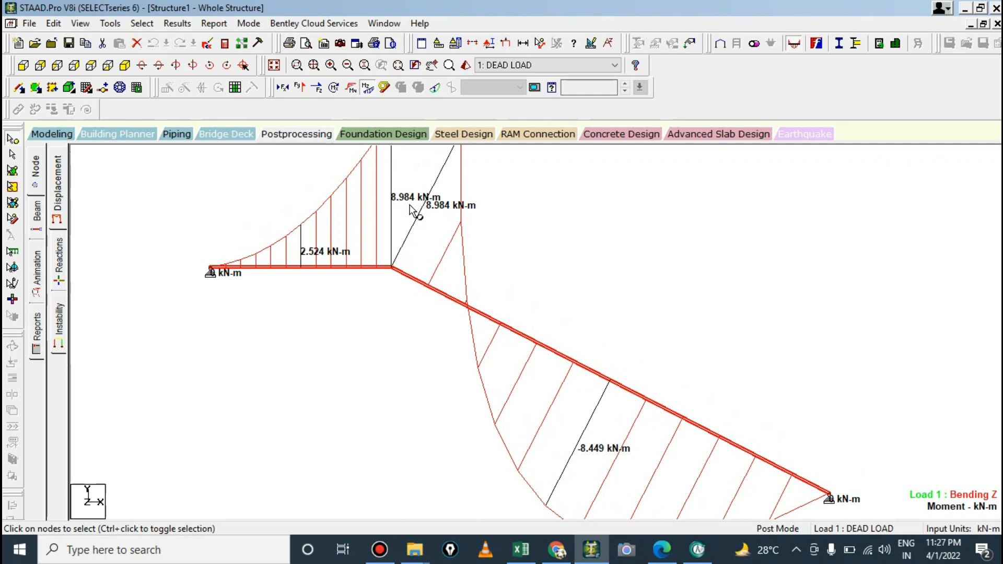
pyautogui.keyDown('ctrl'); pyautogui.scroll(-1, 415, 245); pyautogui.keyUp('ctrl')
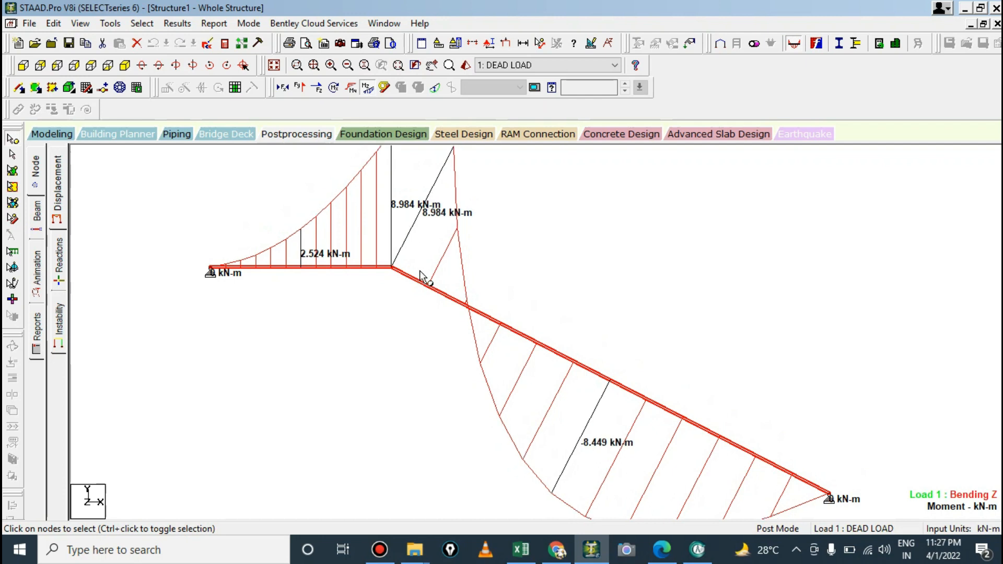
# Step: Switch to Excel and fill A12 to D12 with MAX MU, 9, KN-M and UNFACT
pyautogui.click(521, 550)
pyautogui.click(65, 317)
pyautogui.write('MAX MU')
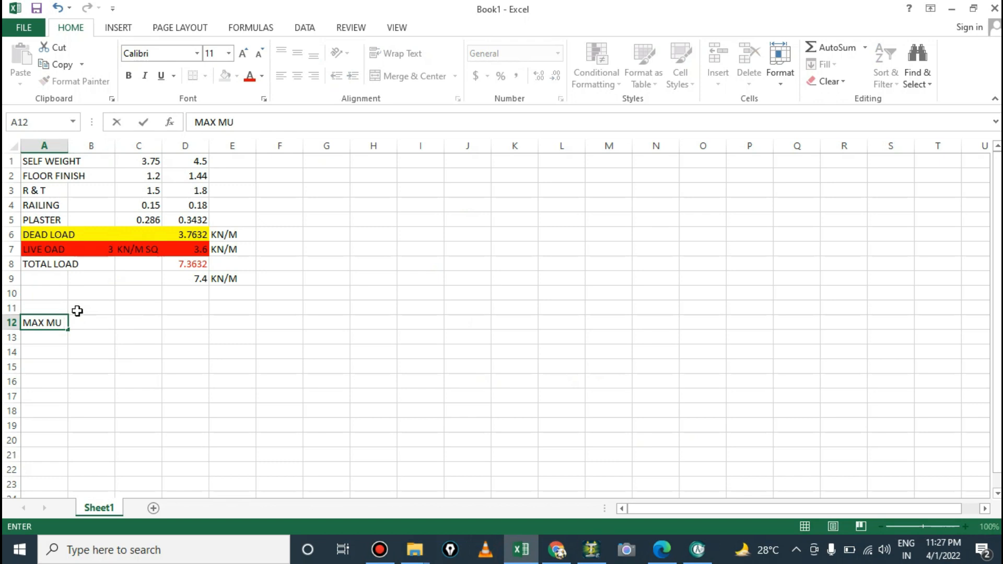
pyautogui.click(90, 317)
pyautogui.write('9')
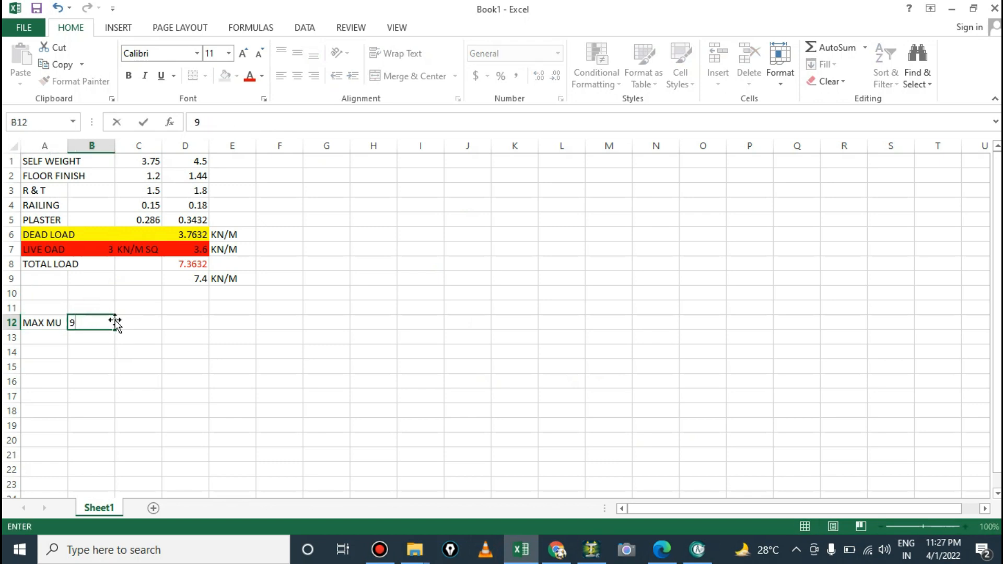
pyautogui.click(130, 320)
pyautogui.write('KN-M')
pyautogui.press('Return')
pyautogui.click(185, 326)
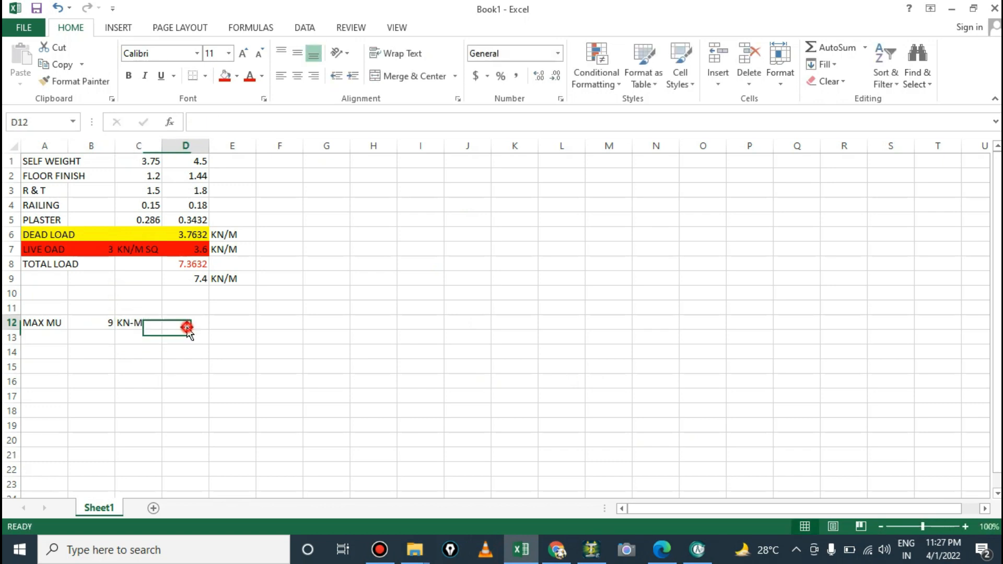
pyautogui.write('UNFACT')
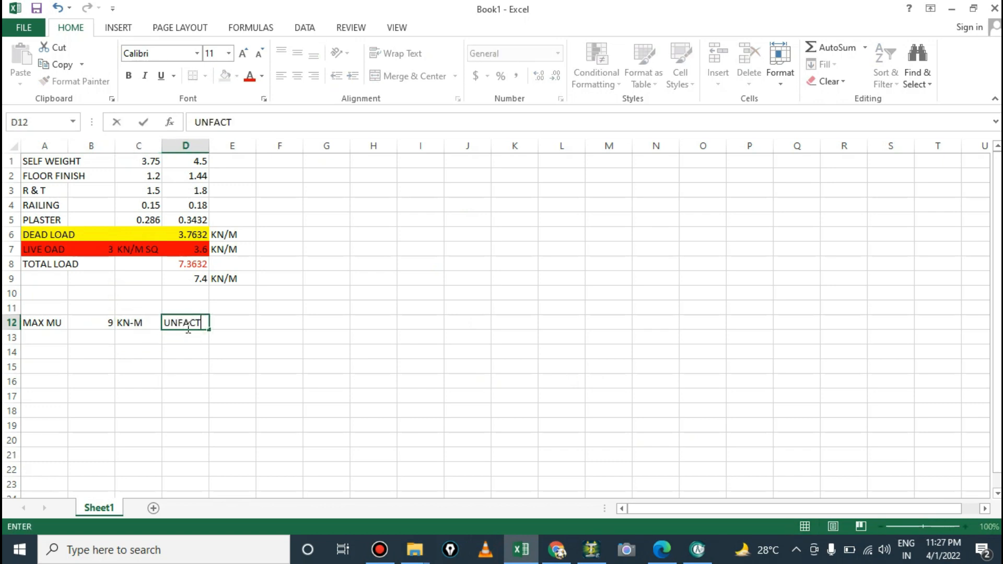
pyautogui.write('.')
pyautogui.press('Return')
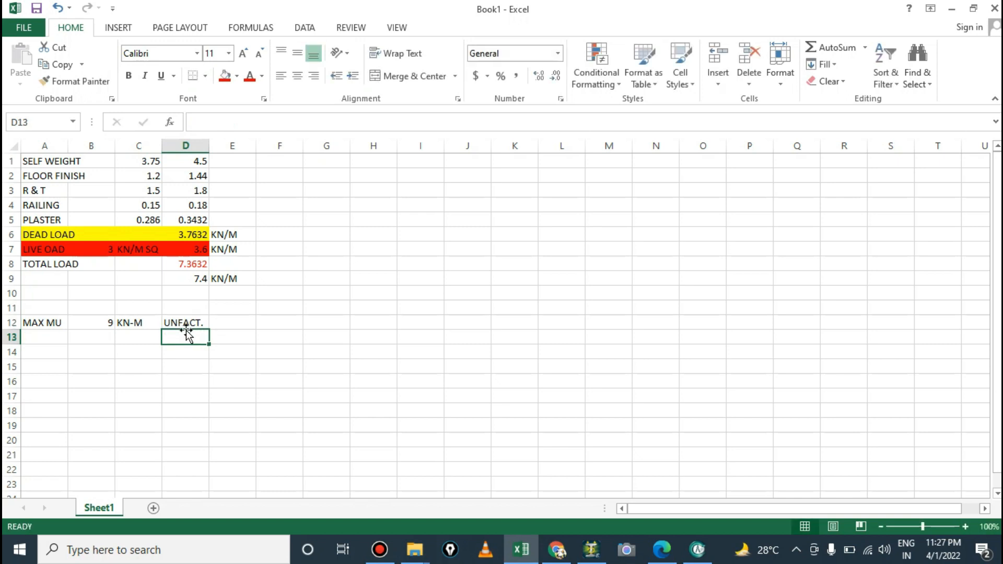
# Step: Label A13 as MAX SHEAR and copy the UNFACT. note from D12 to D13
pyautogui.doubleClick(53, 341)
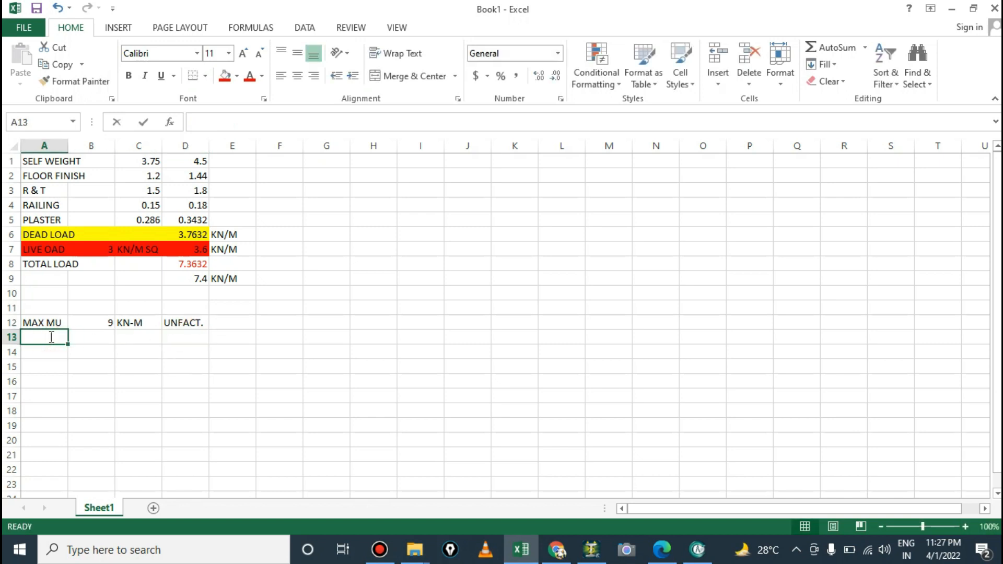
pyautogui.write('MAX SHEAR')
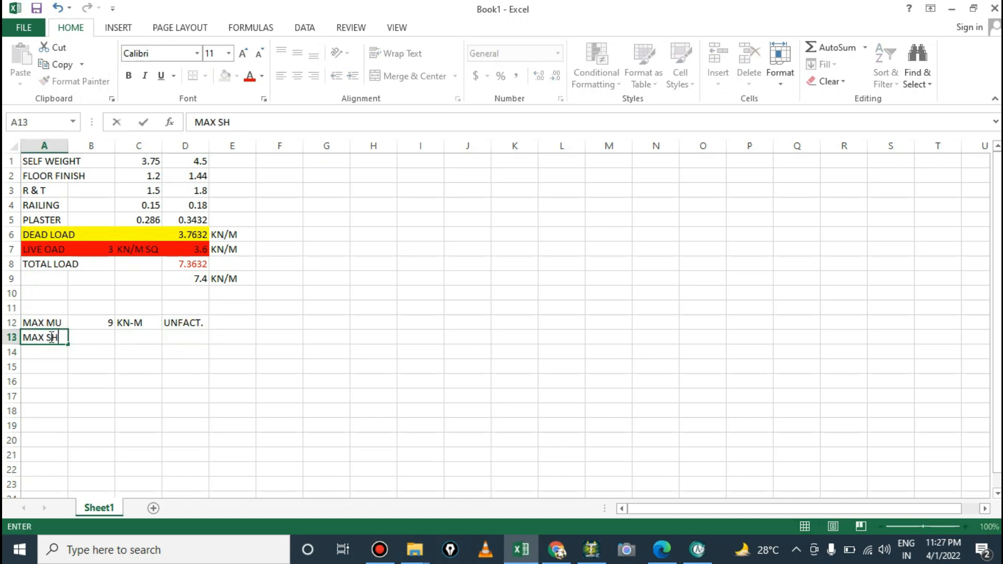
pyautogui.press('Return')
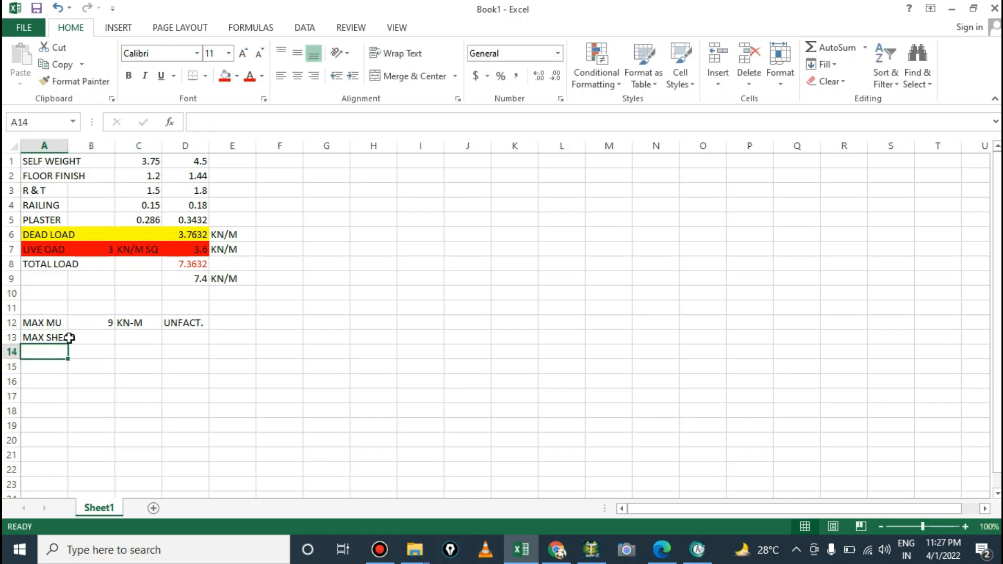
pyautogui.click(184, 323)
pyautogui.hotkey('ctrl', 'c')
pyautogui.click(184, 338)
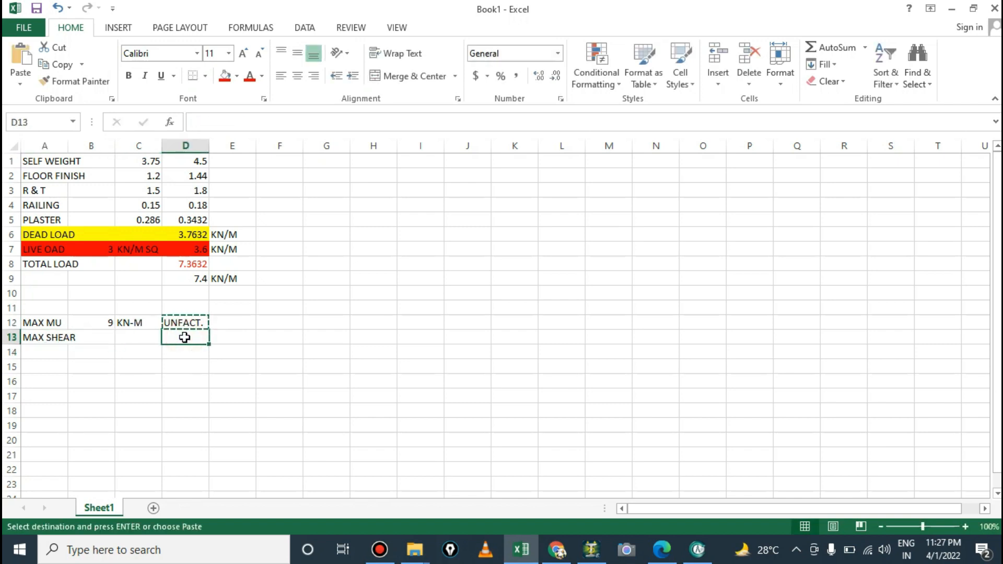
pyautogui.hotkey('ctrl', 'v')
pyautogui.click(139, 337)
# Step: Switch to STAAD.Pro, replace the Bending Z diagram with an enlarged Shear Y diagram and examine the maximum shear
pyautogui.hotkey('alt', 'Tab')
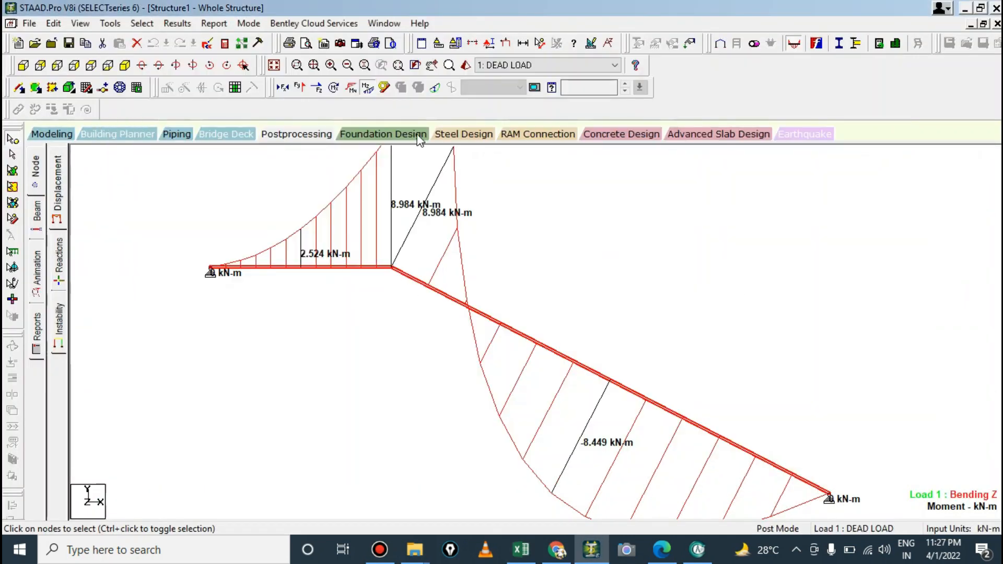
pyautogui.click(368, 87)
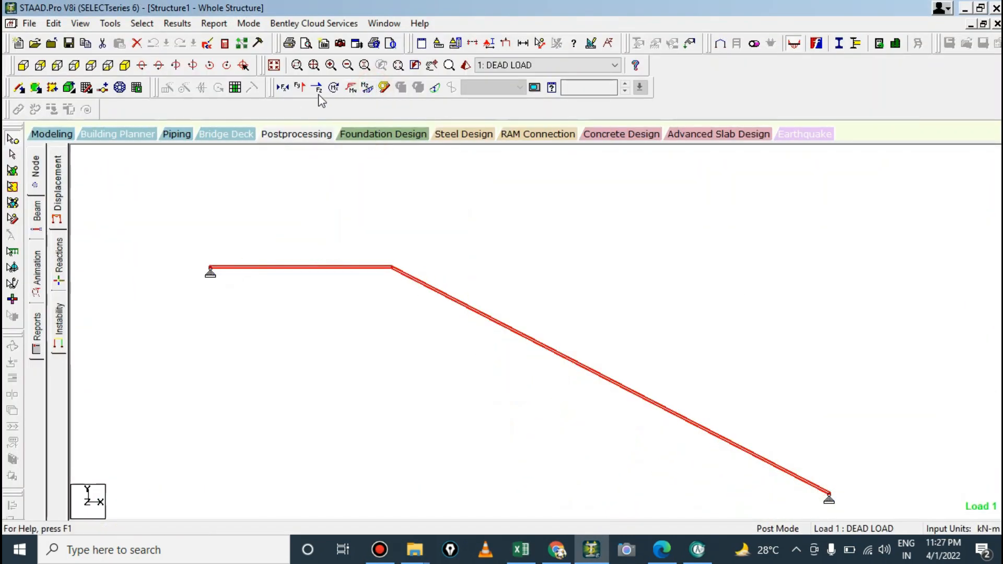
pyautogui.click(298, 88)
pyautogui.click(282, 88)
pyautogui.keyDown('ctrl'); pyautogui.scroll(7, 453, 270); pyautogui.keyUp('ctrl')
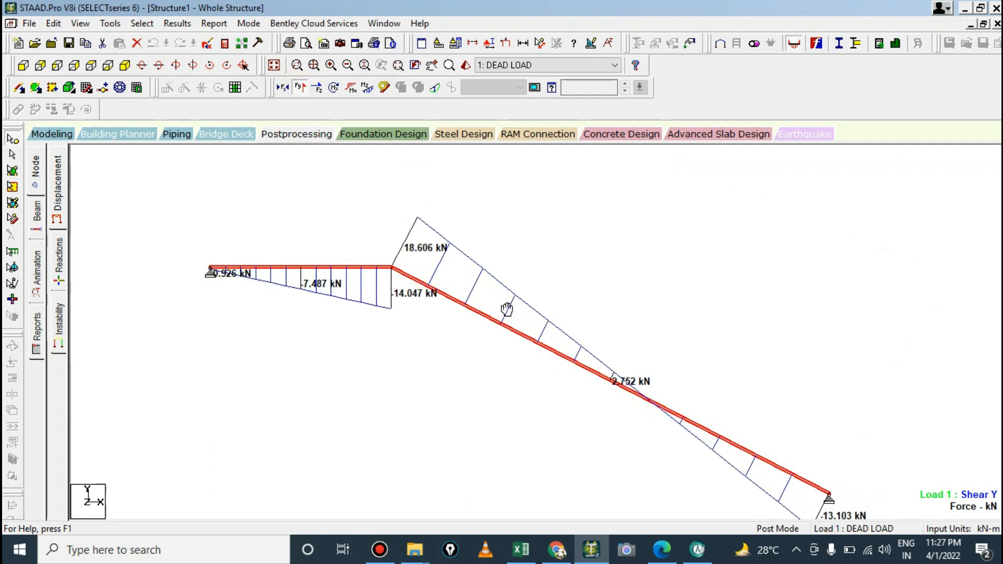
pyautogui.moveTo(507, 309); pyautogui.dragTo(484, 283, button='middle')
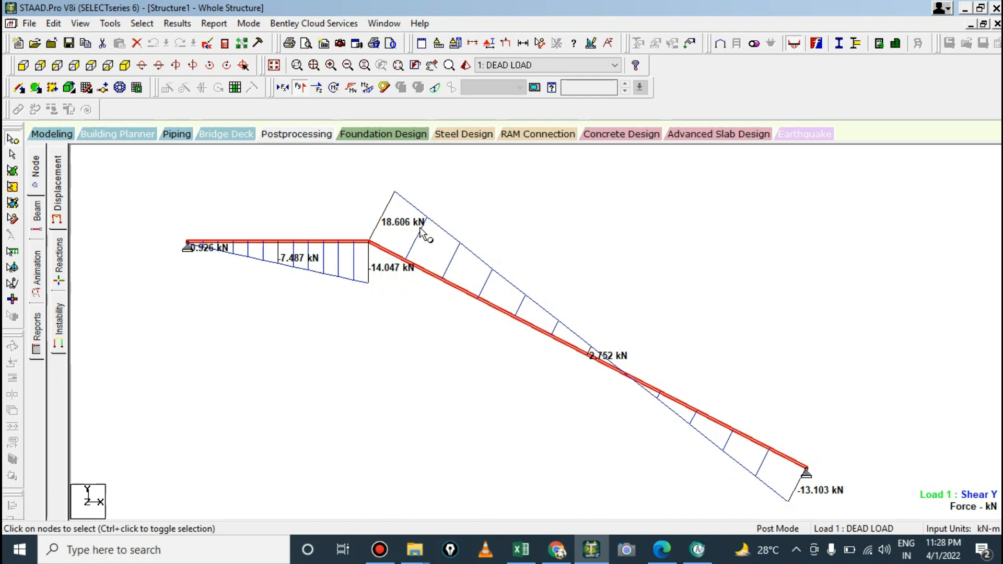
# Step: Switch to Excel and enter 18 as the maximum shear value in B13
pyautogui.hotkey('alt', 'Tab')
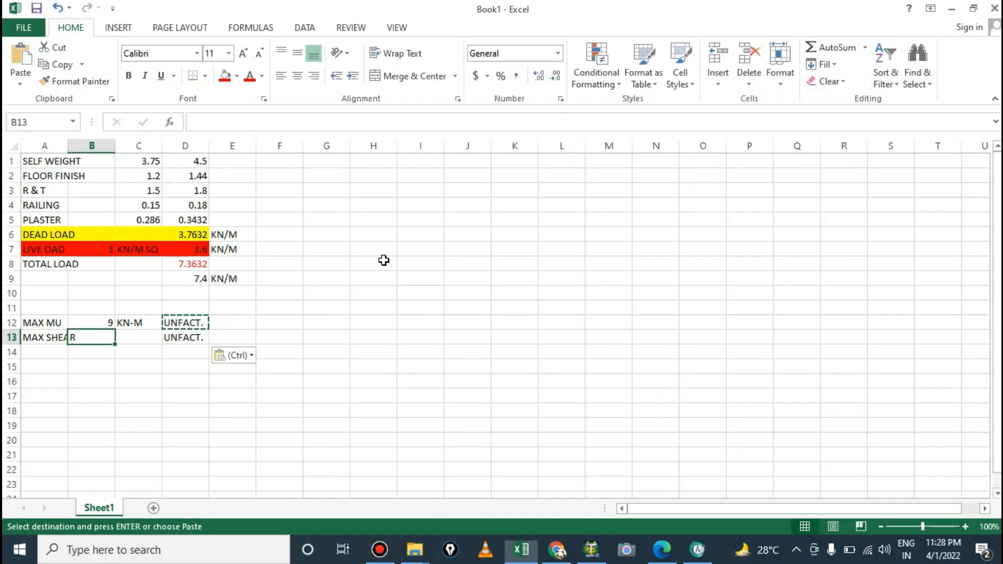
pyautogui.click(99, 337)
pyautogui.click(128, 345)
pyautogui.click(114, 337)
pyautogui.write('18')
pyautogui.press('Return')
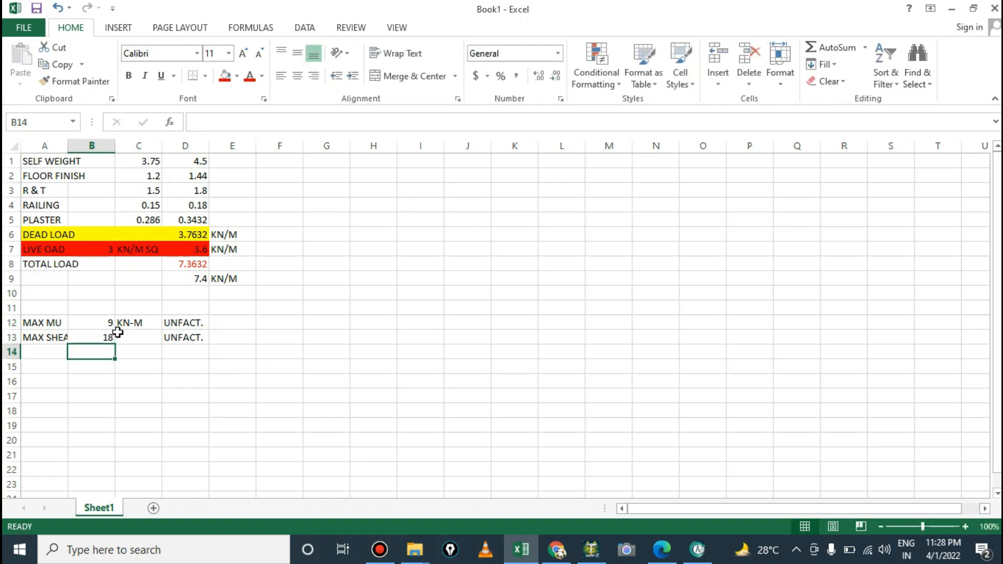
# Step: Enter KN as the unit of the maximum shear in C13
pyautogui.click(131, 343)
pyautogui.write('KN-M')
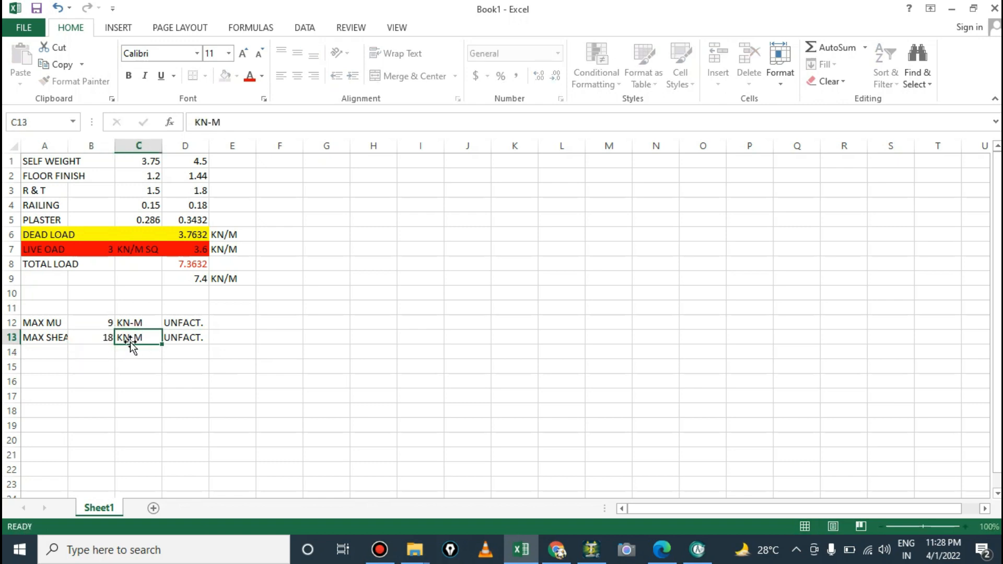
pyautogui.press('Return')
pyautogui.doubleClick(134, 338)
pyautogui.moveTo(130, 338); pyautogui.dragTo(152, 336)
pyautogui.press('BackSpace')
pyautogui.press('Return')
# Step: Fill the maximum moment and shear values in B12:B13 with green
pyautogui.click(141, 321)
pyautogui.click(172, 377)
pyautogui.click(55, 321)
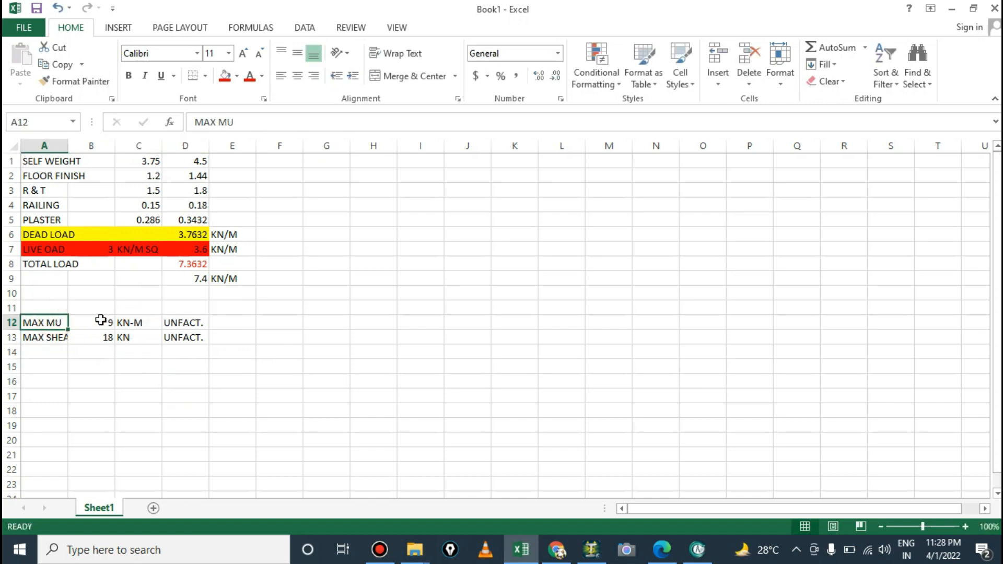
pyautogui.moveTo(98, 321); pyautogui.dragTo(104, 337)
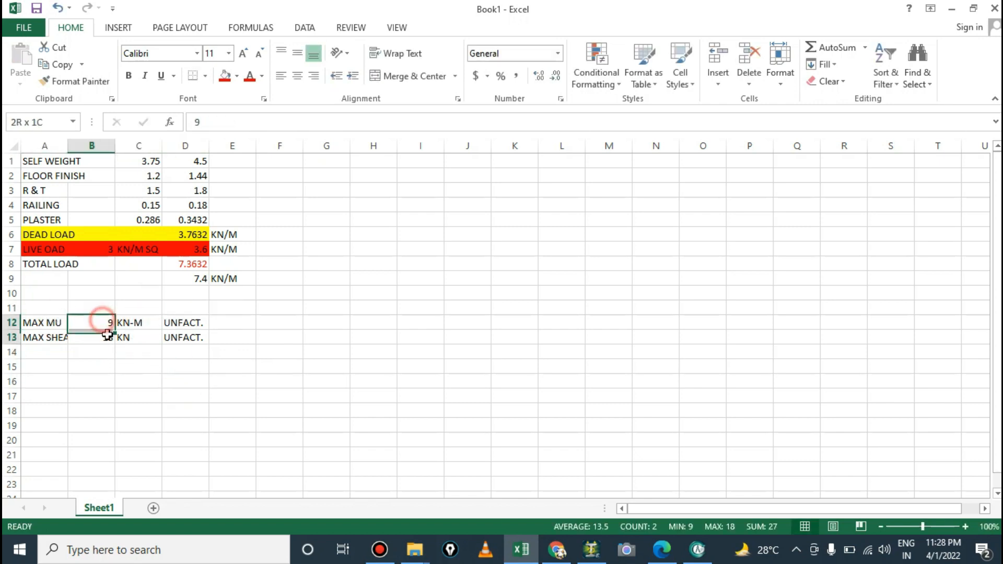
pyautogui.click(237, 76)
pyautogui.click(274, 191)
pyautogui.click(340, 336)
# Step: Enter K= as the label in B15 below the maximum moment and shear values
pyautogui.click(92, 323)
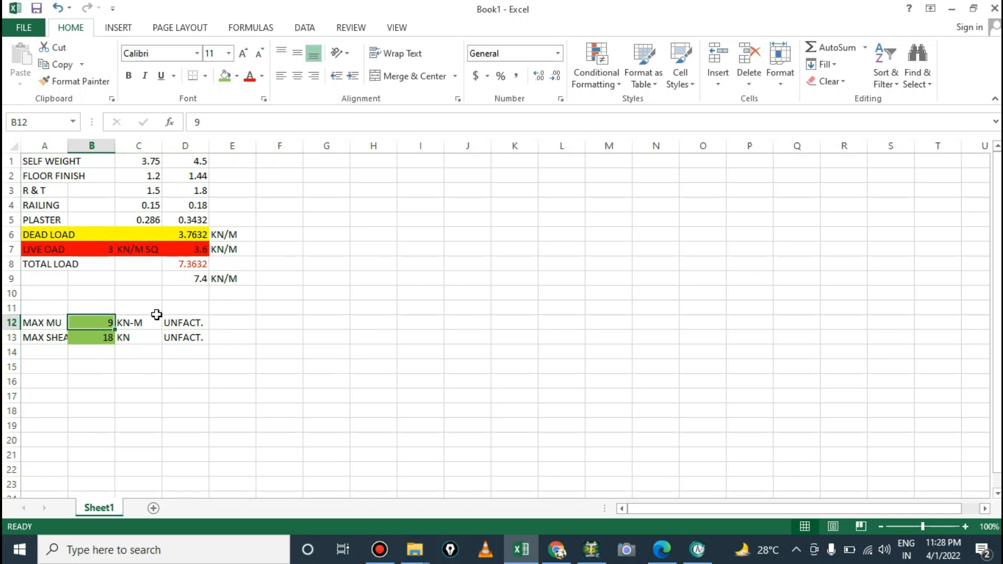
pyautogui.click(87, 366)
pyautogui.write('K')
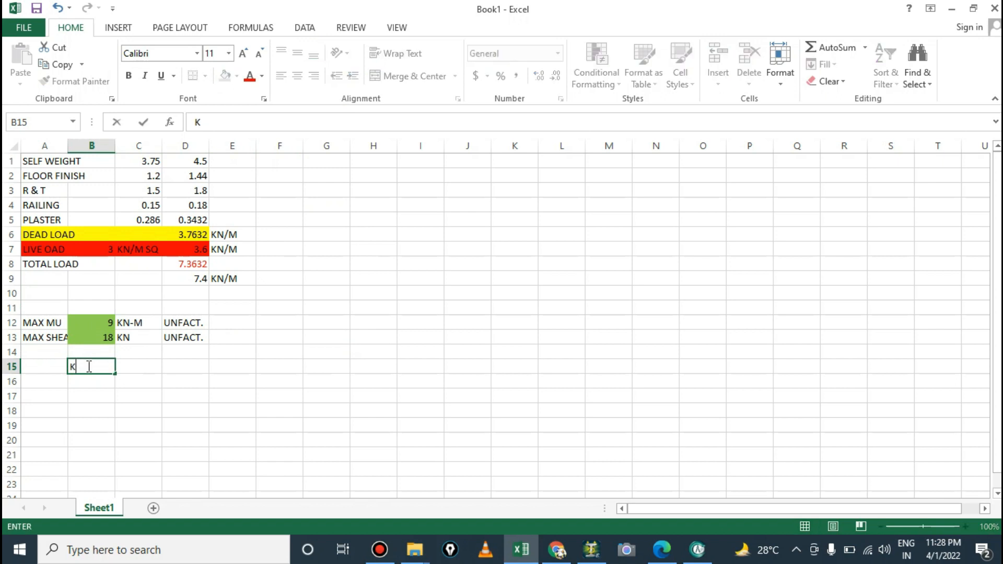
pyautogui.write('=')
pyautogui.press('Return')
# Step: Enter the expression text MU/B(D)SQ for K in C15
pyautogui.click(139, 369)
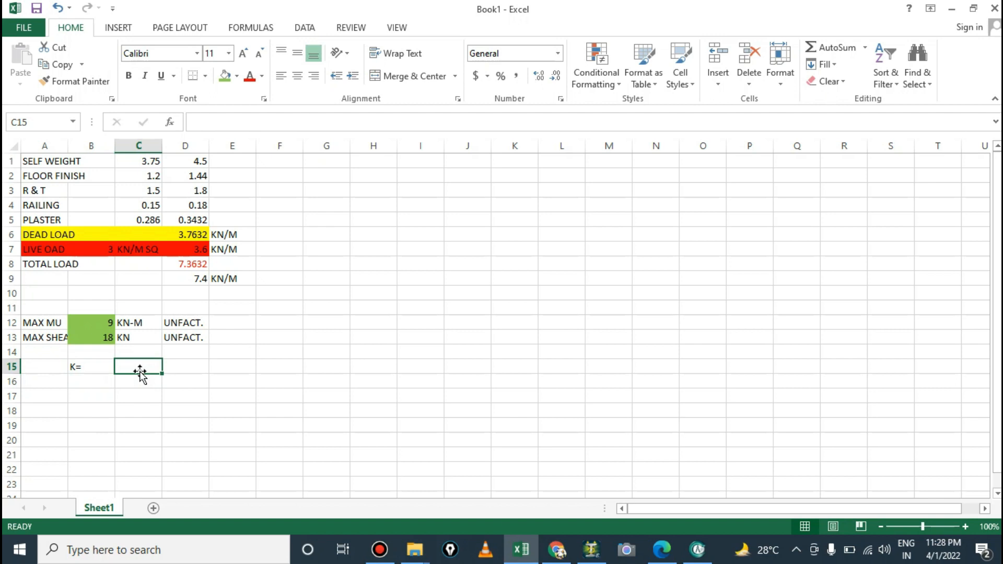
pyautogui.write('MU')
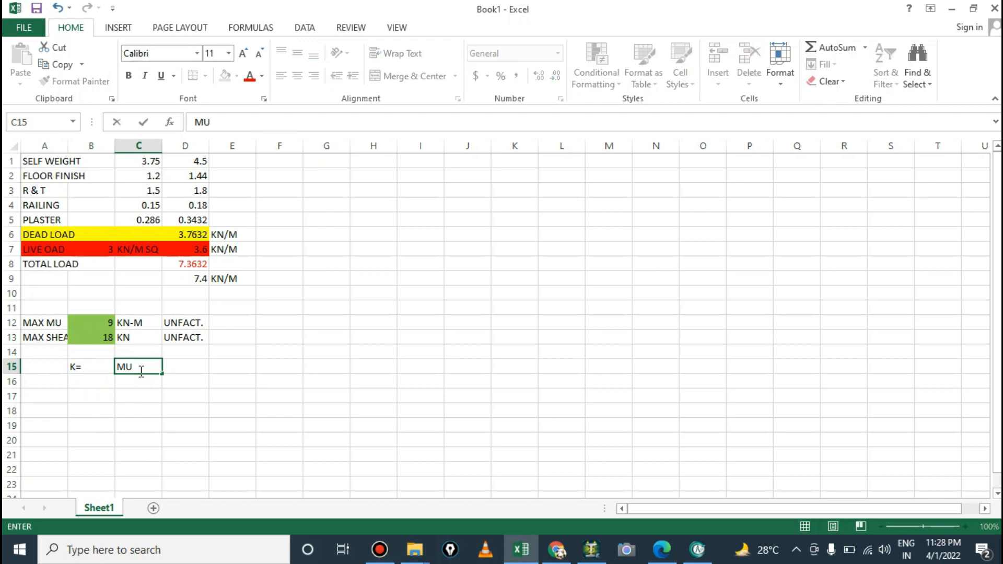
pyautogui.write('/')
pyautogui.write('B')
pyautogui.write('(')
pyautogui.write('D0')
pyautogui.press('BackSpace')
pyautogui.press('BackSpace')
pyautogui.press('BackSpace')
pyautogui.write('(D)')
pyautogui.write('SQ')
pyautogui.press('Return')
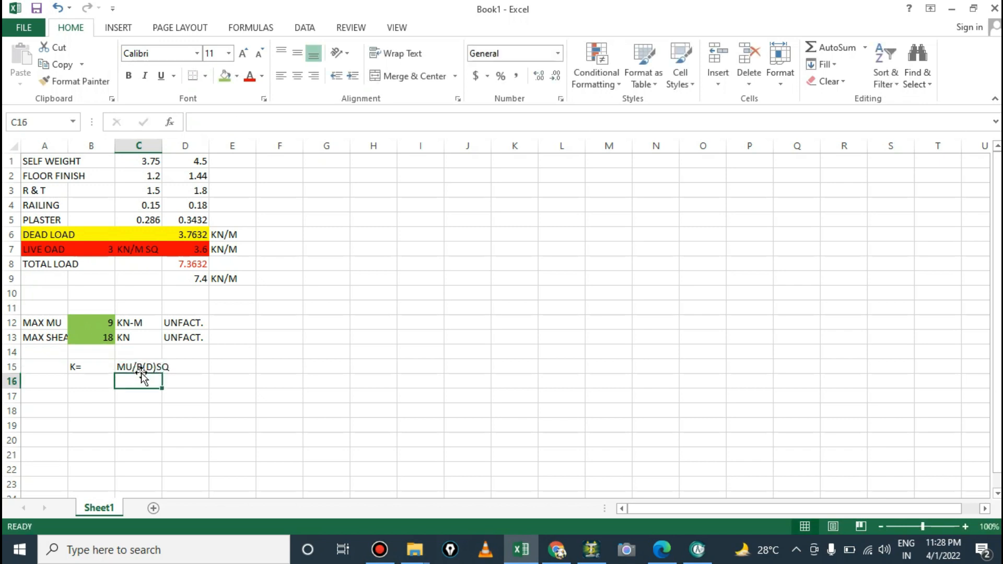
pyautogui.click(174, 361)
pyautogui.click(133, 365)
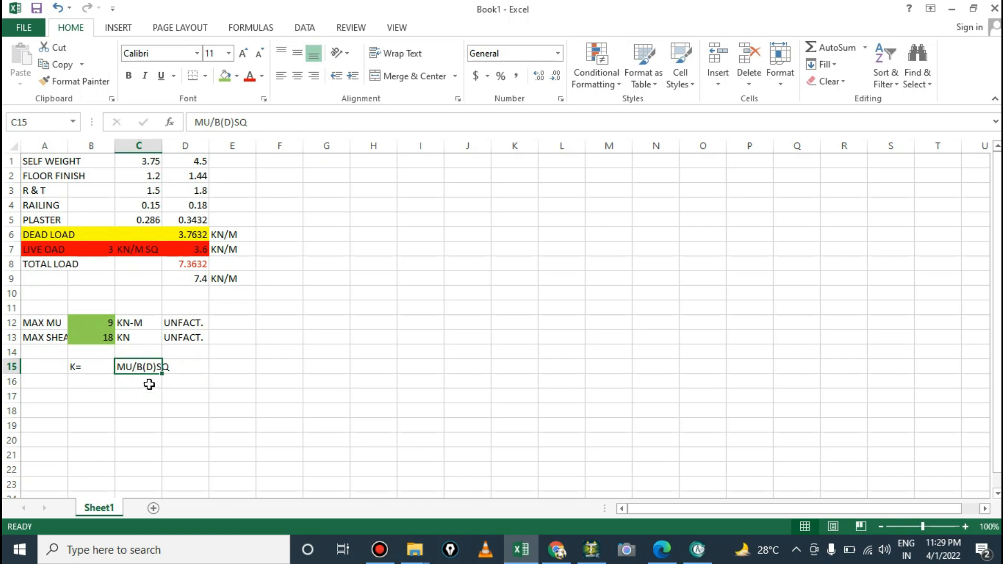
# Step: Start a formula in C16 that multiplies the maximum moment in B12 by 1.5 and 10^6
pyautogui.click(141, 388)
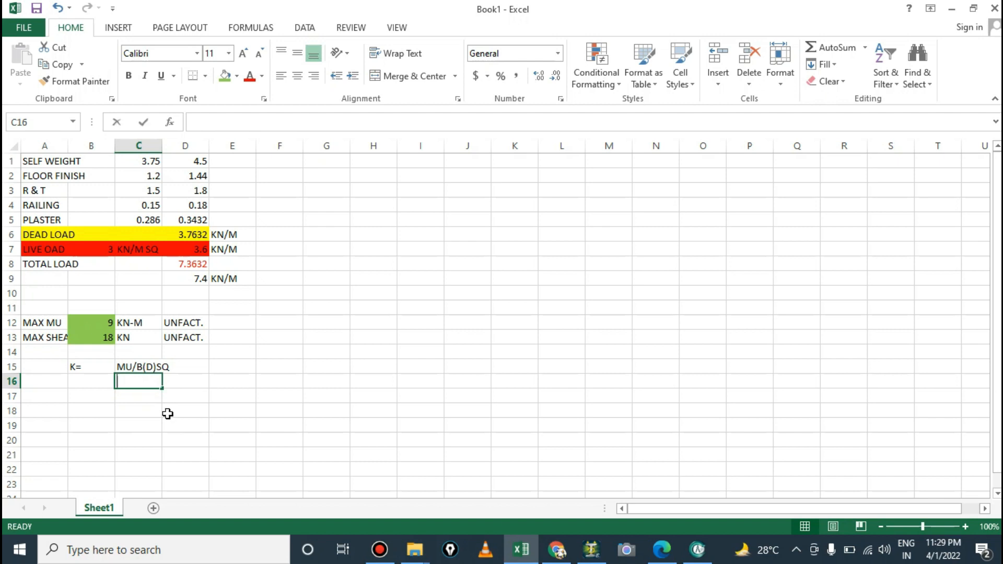
pyautogui.write('=')
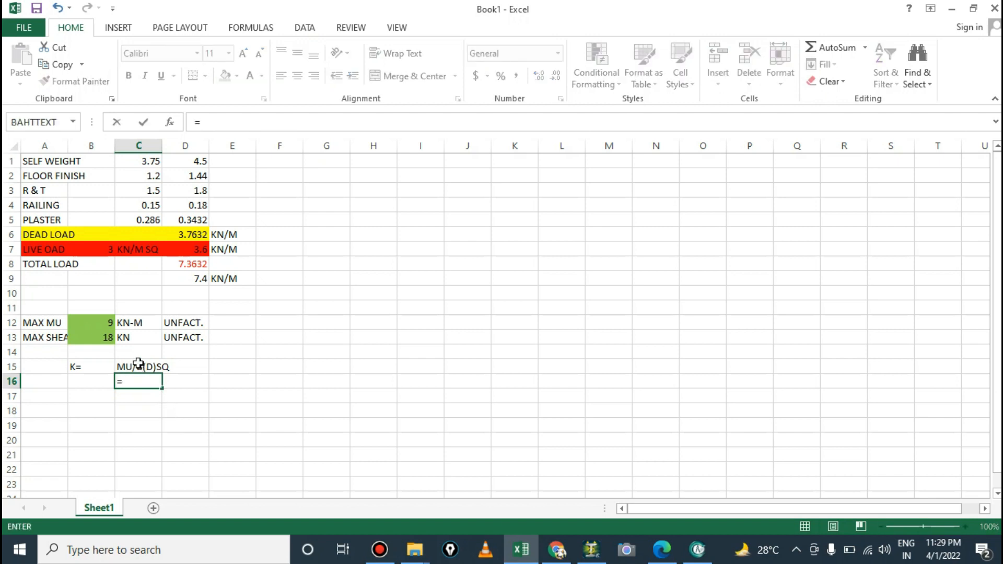
pyautogui.click(103, 320)
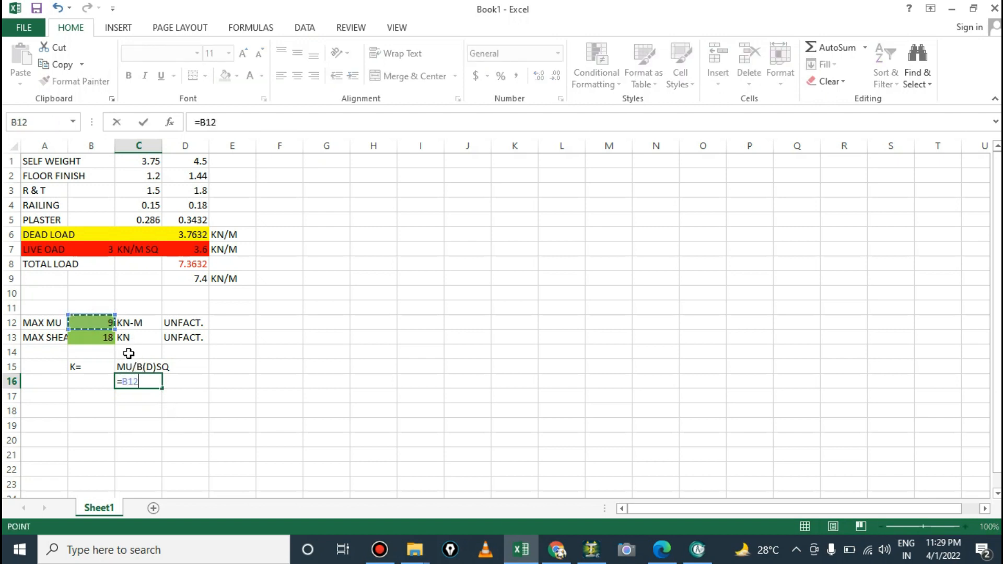
pyautogui.write('*')
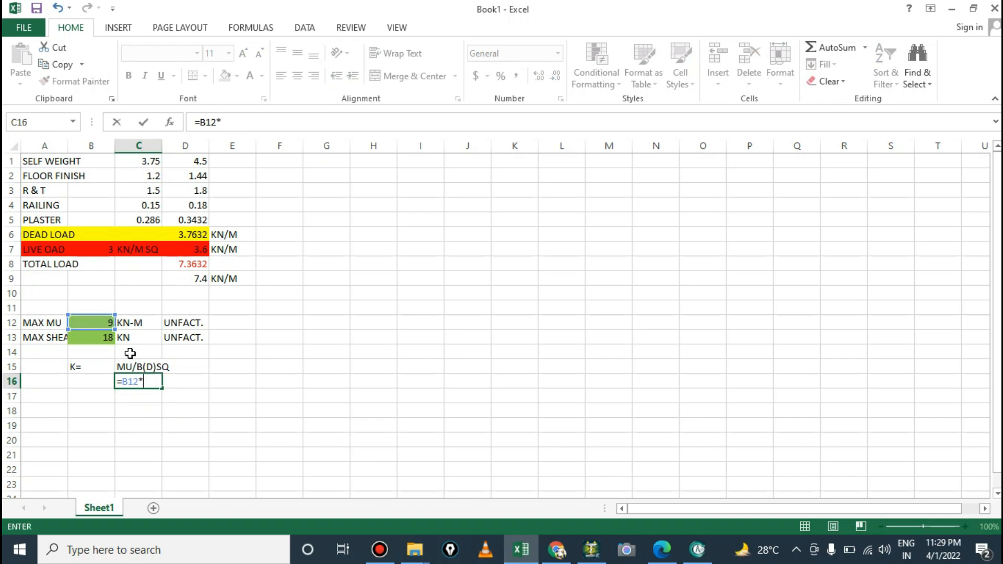
pyautogui.write('1.5*')
pyautogui.write('10^6')
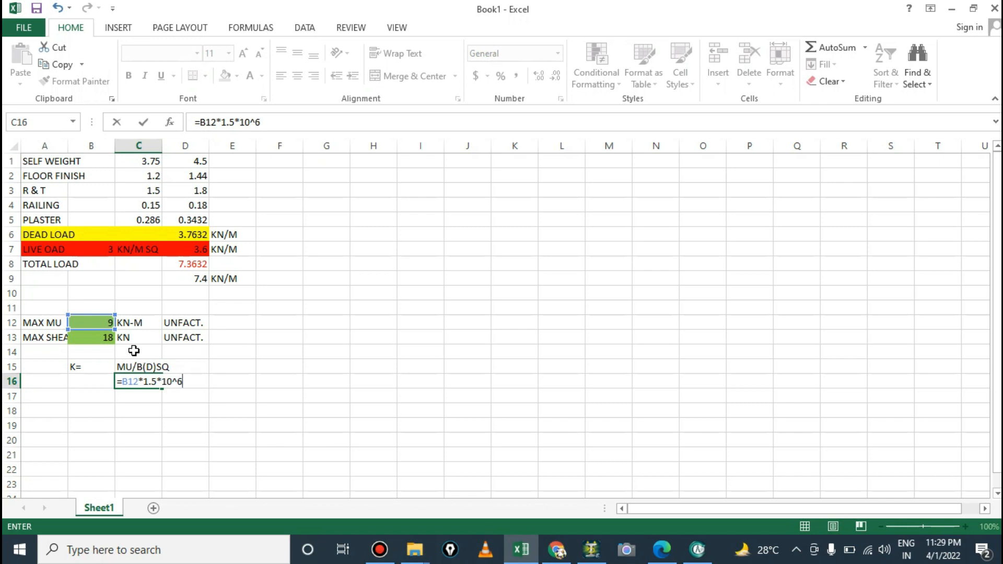
# Step: Enclose the factored moment product in C16 in parentheses and divide it by a width of 1000
pyautogui.write(')')
pyautogui.click(122, 382)
pyautogui.write('(')
pyautogui.click(195, 382)
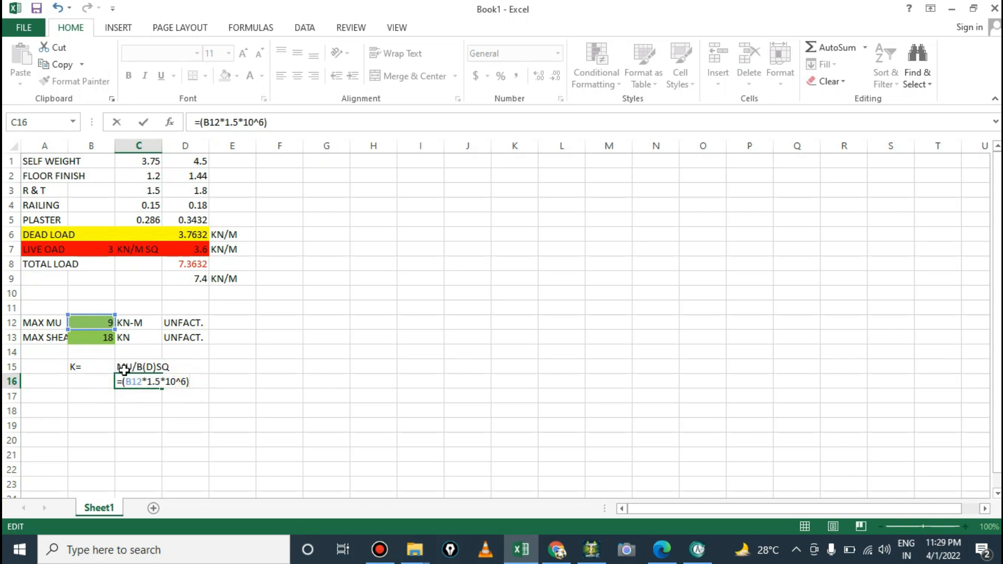
pyautogui.write('/')
pyautogui.write('1000')
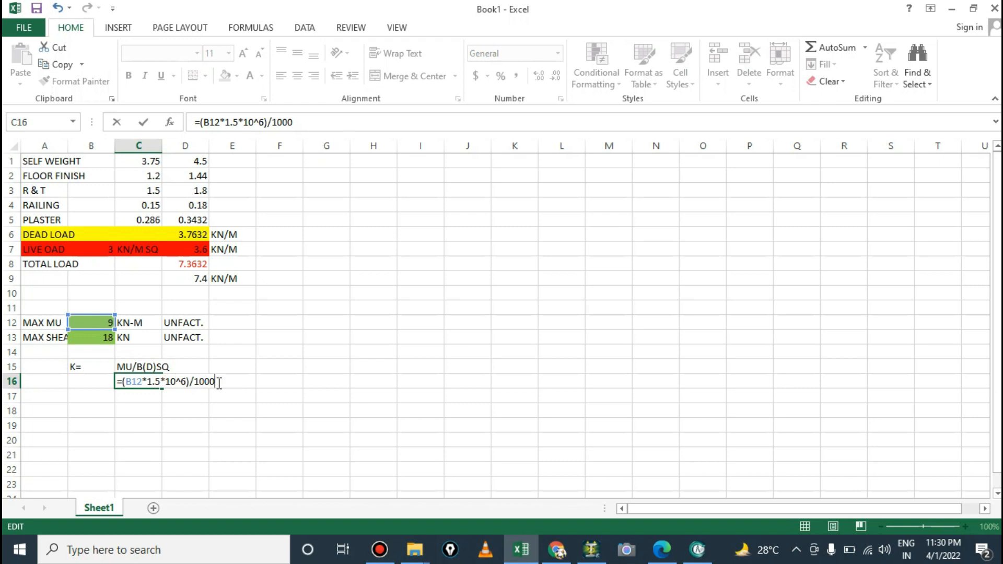
pyautogui.moveTo(199, 384); pyautogui.dragTo(215, 383)
pyautogui.click(226, 384)
# Step: Calculate the effective depth in G16 with the formula =150-26
pyautogui.click(339, 377)
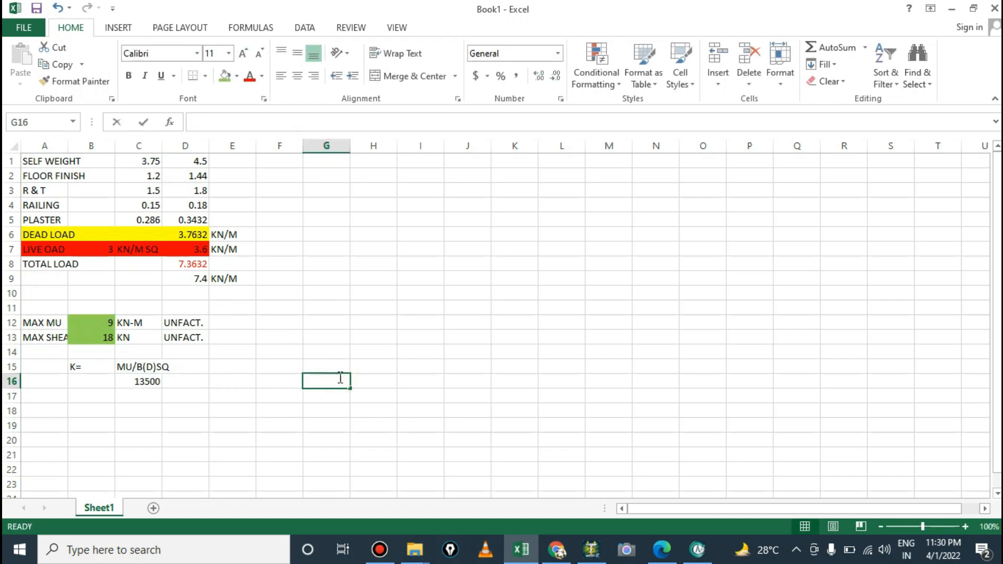
pyautogui.write('=.15')
pyautogui.write('0')
pyautogui.press('BackSpace')
pyautogui.press('BackSpace')
pyautogui.press('BackSpace')
pyautogui.press('BackSpace')
pyautogui.write('150')
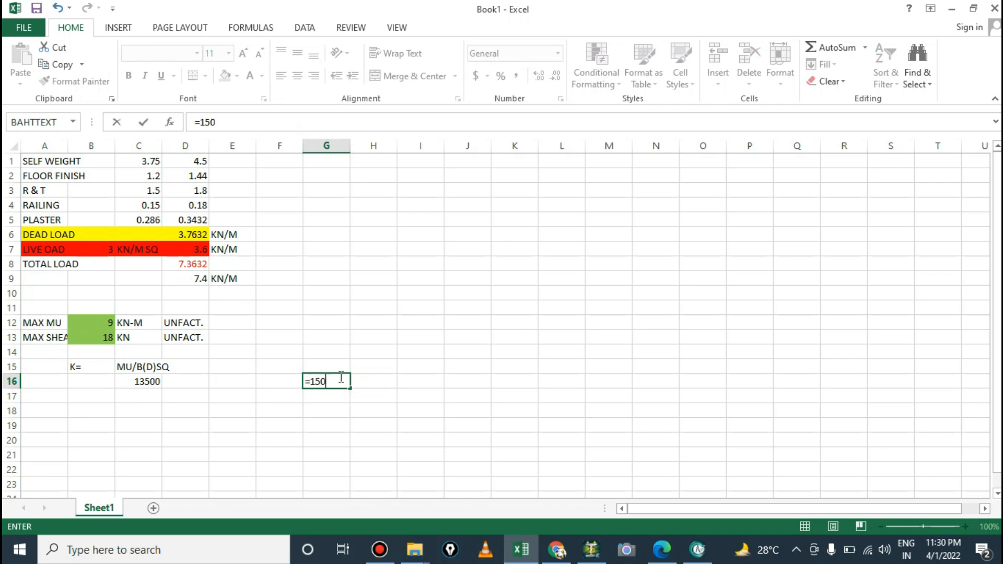
pyautogui.write('-')
pyautogui.write('28')
pyautogui.press('Return')
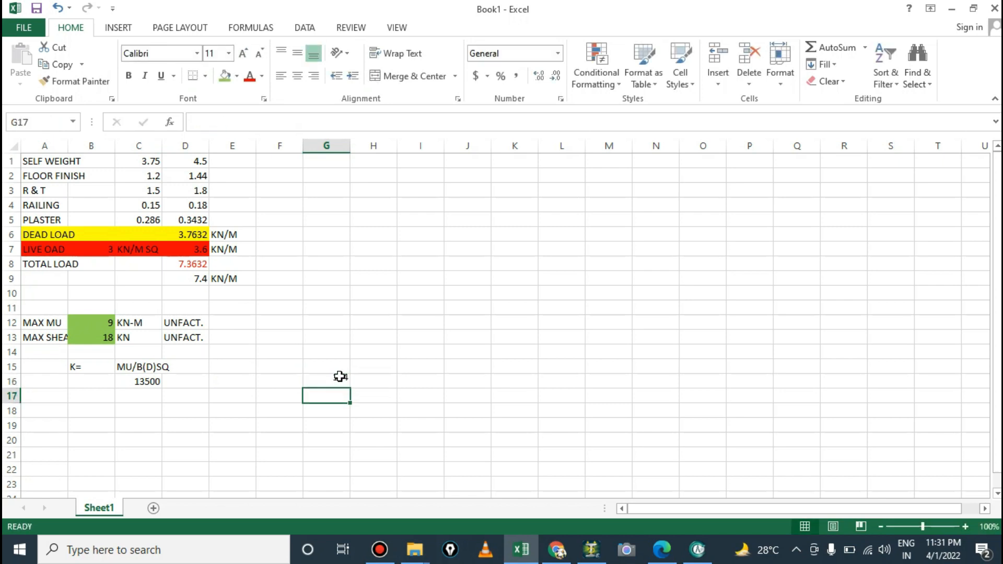
# Step: Enter d in F16 as the label of the effective depth
pyautogui.click(293, 382)
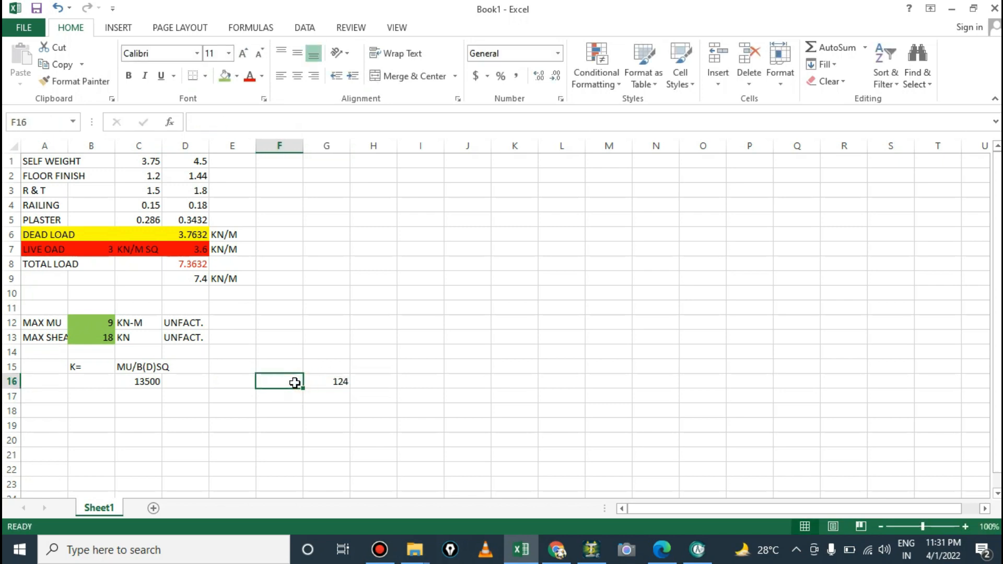
pyautogui.write('D')
pyautogui.press('Return')
pyautogui.click(295, 380)
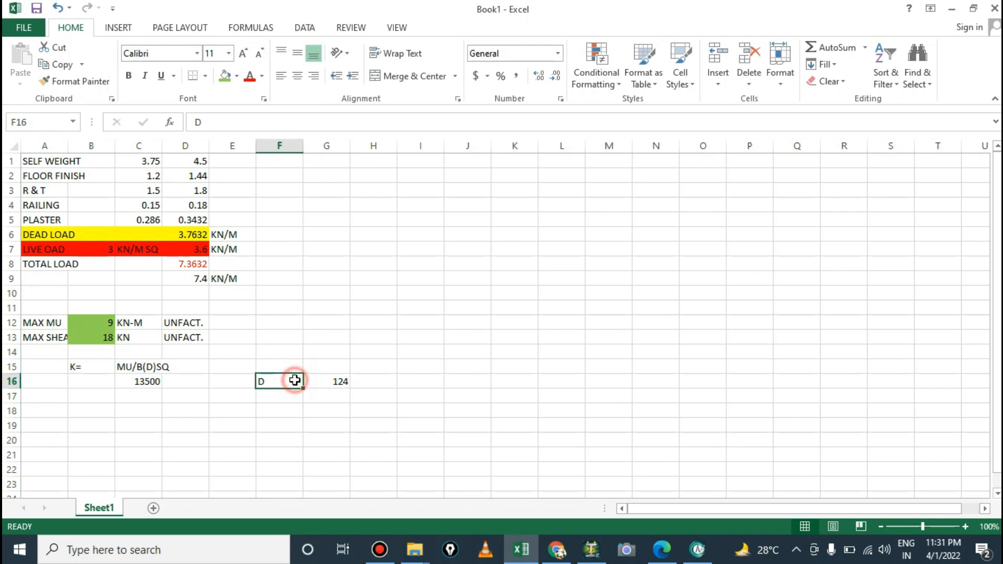
# Step: Enter the overall depth in F15:G15 with the label D and the value 150
pyautogui.click(286, 367)
pyautogui.write('D')
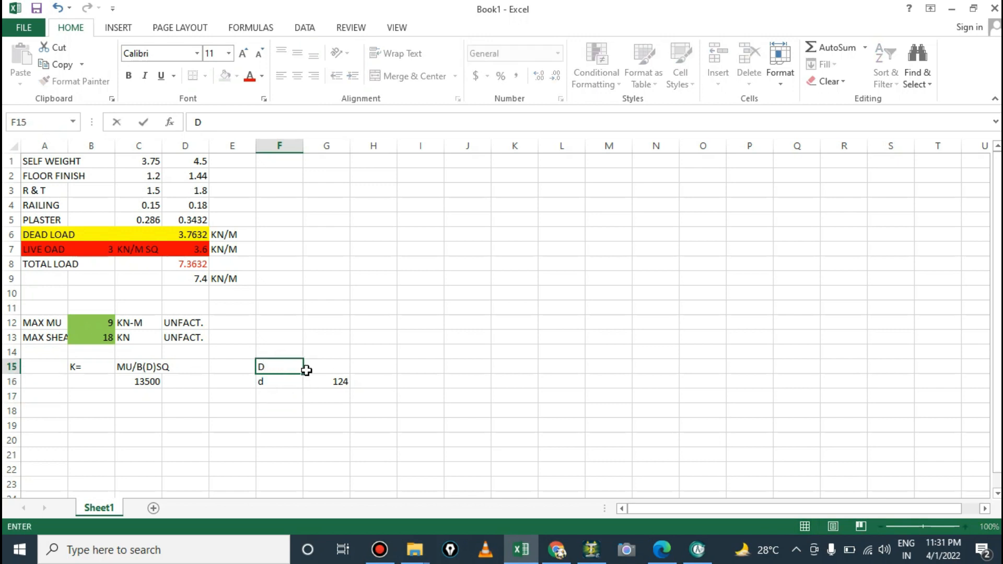
pyautogui.click(324, 367)
pyautogui.write('150')
pyautogui.press('Return')
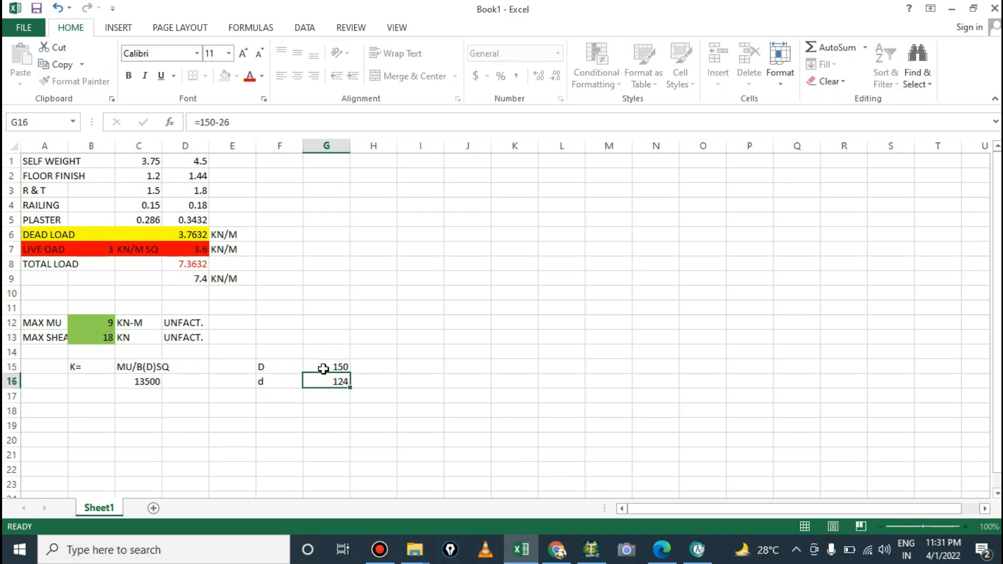
# Step: Enter mm as the unit of both depths in H15:H16
pyautogui.click(374, 369)
pyautogui.write('mm')
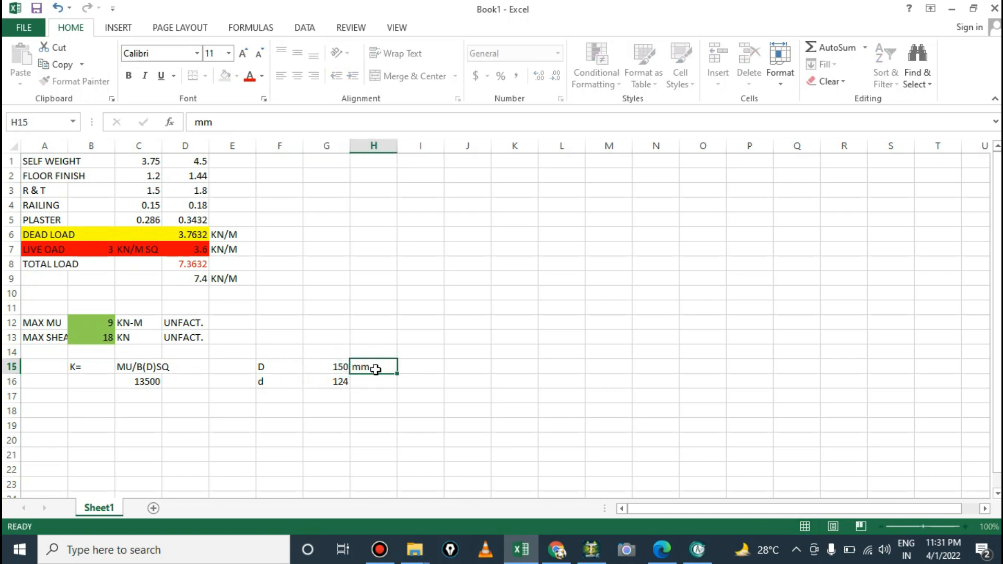
pyautogui.press('Return')
pyautogui.write('mm')
pyautogui.press('Return')
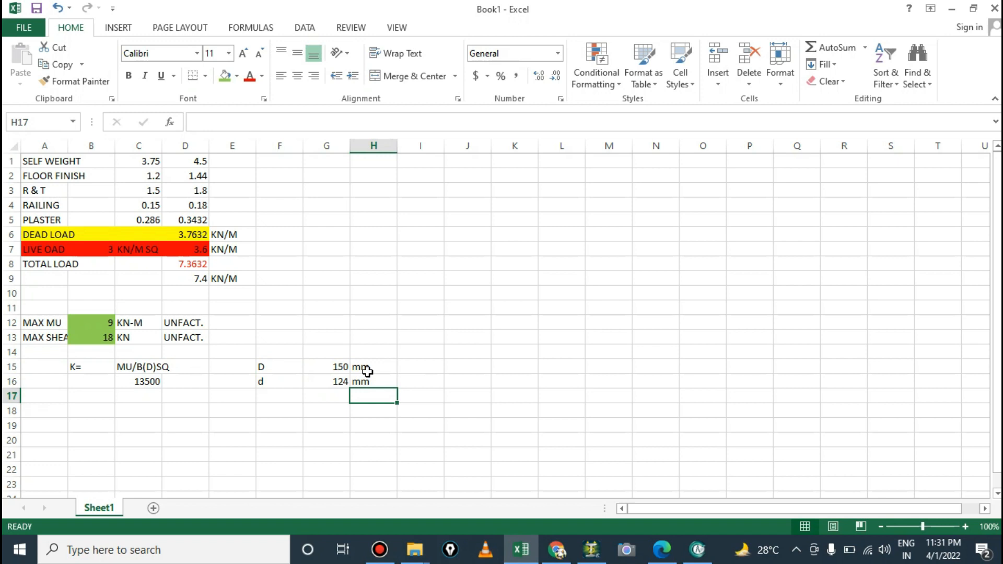
pyautogui.click(332, 368)
pyautogui.click(334, 382)
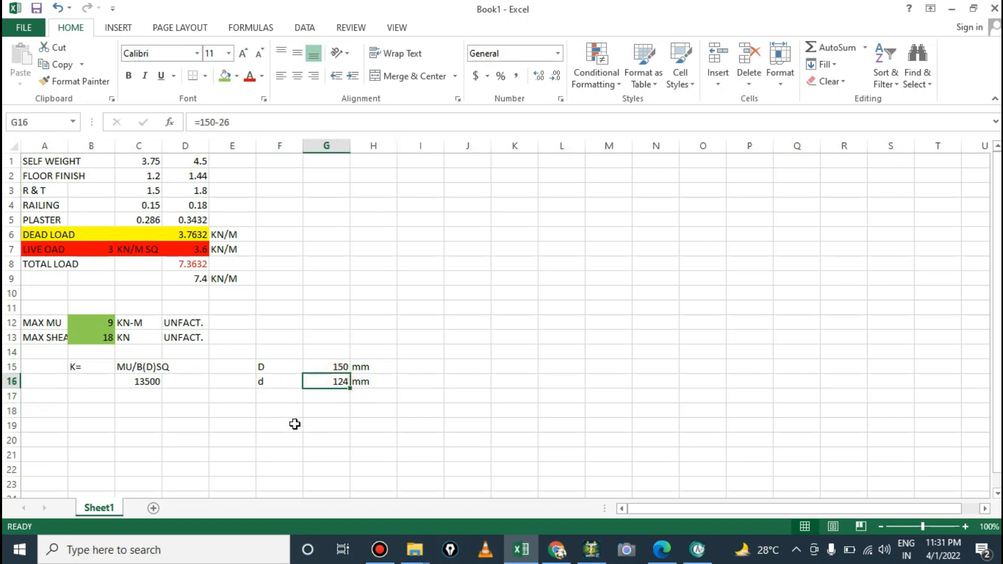
# Step: Extend the formula in C16 after 1000 with the effective depth squared as *G16*G16
pyautogui.click(155, 381)
pyautogui.doubleClick(155, 382)
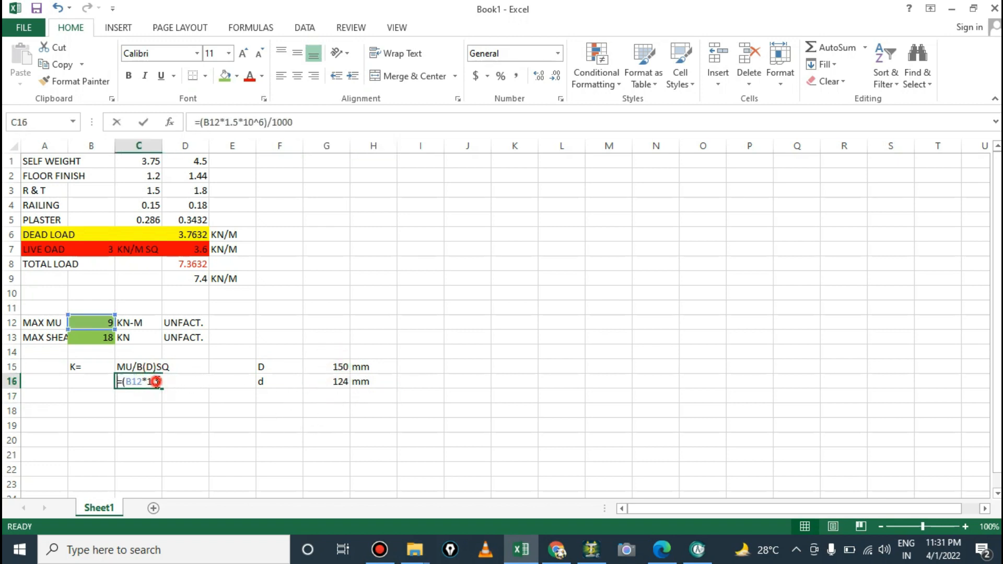
pyautogui.click(217, 382)
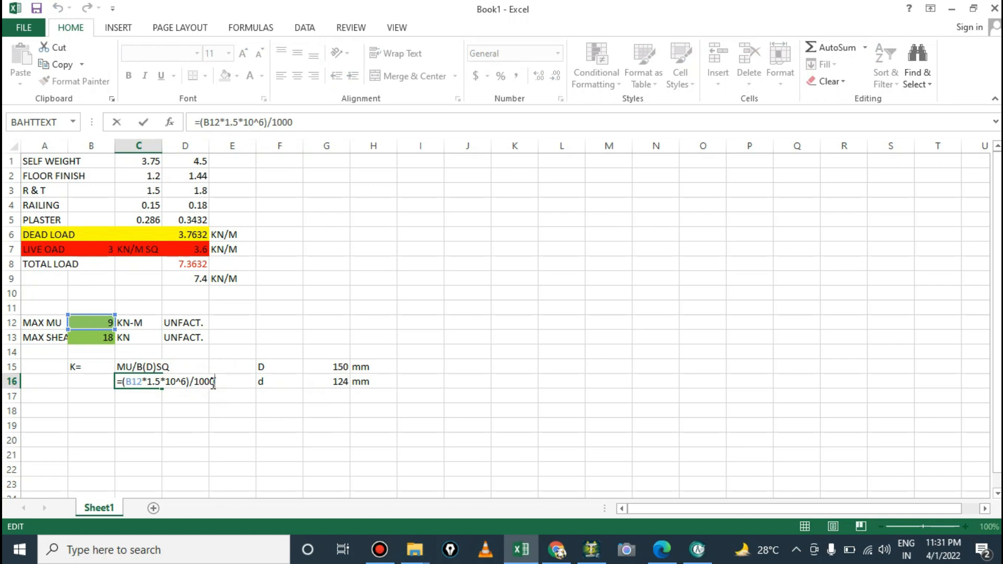
pyautogui.moveTo(193, 382); pyautogui.dragTo(216, 383)
pyautogui.click(218, 382)
pyautogui.write('*')
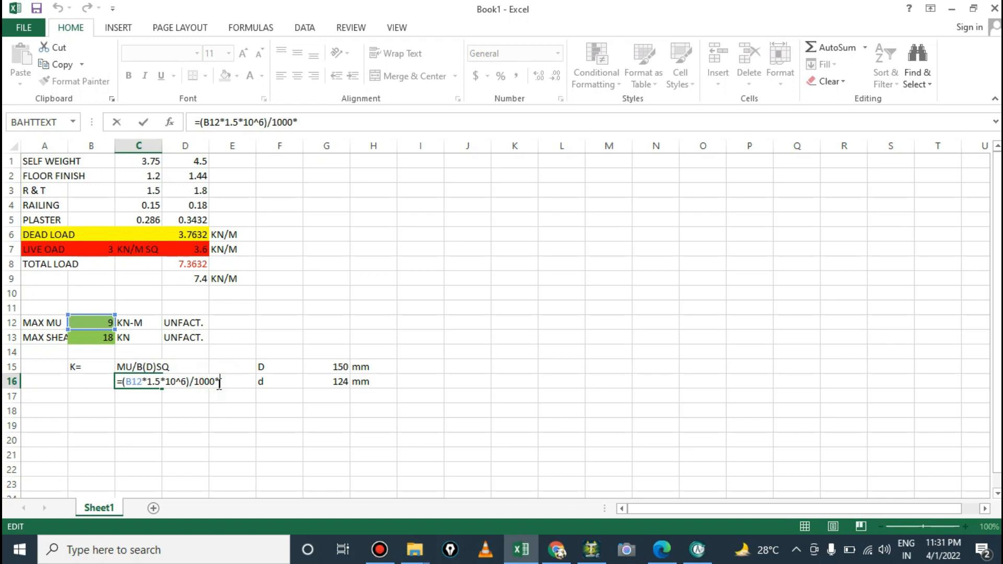
pyautogui.click(336, 381)
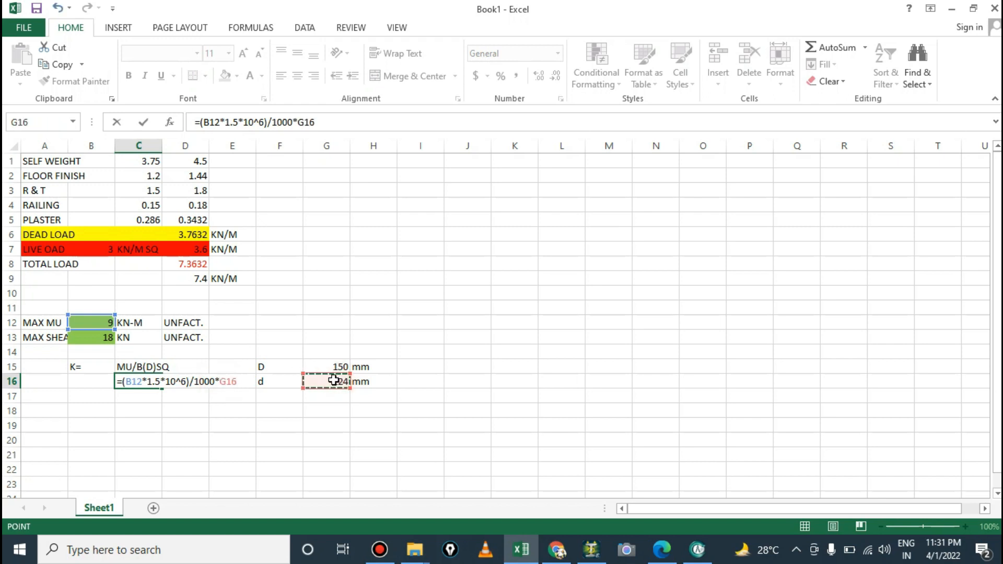
pyautogui.write('*')
pyautogui.click(315, 380)
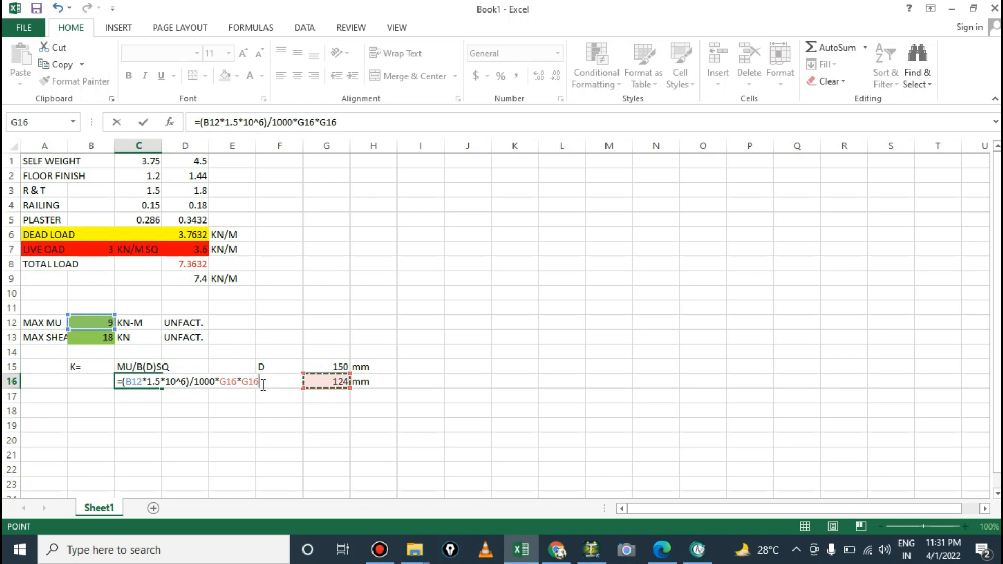
# Step: Enclose the divisor in C16 in parentheses, completing =(B12*1.5*10^6)/(1000*G16*G16)
pyautogui.write(')')
pyautogui.click(197, 381)
pyautogui.write('(')
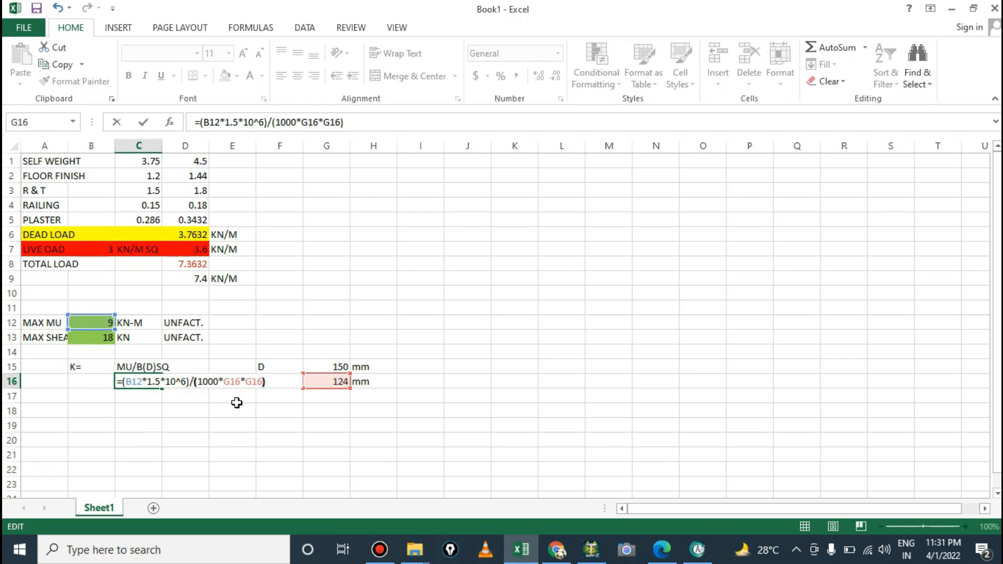
pyautogui.press('Return')
pyautogui.click(147, 380)
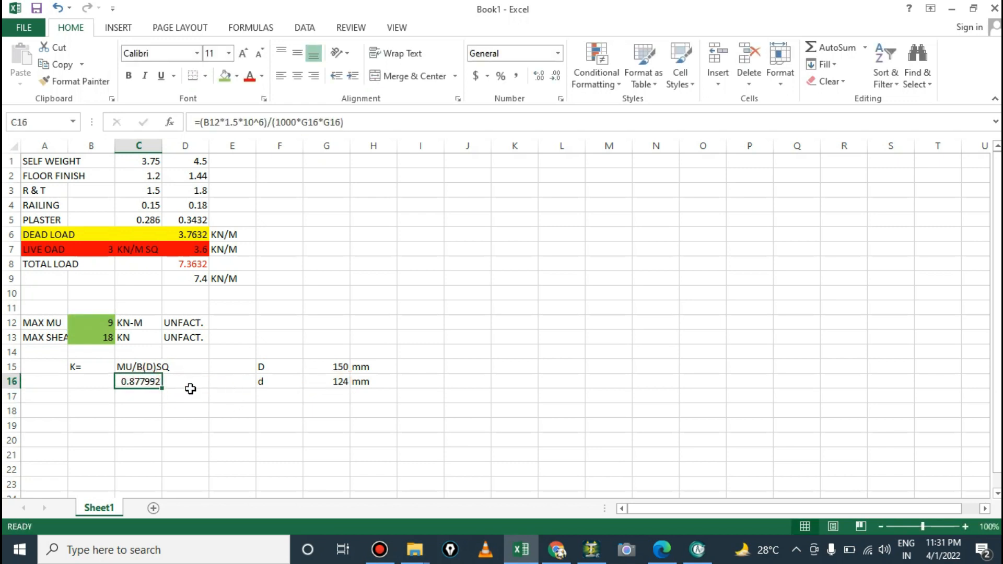
# Step: Enter k in B16 as the label of the calculated value in C16
pyautogui.click(85, 381)
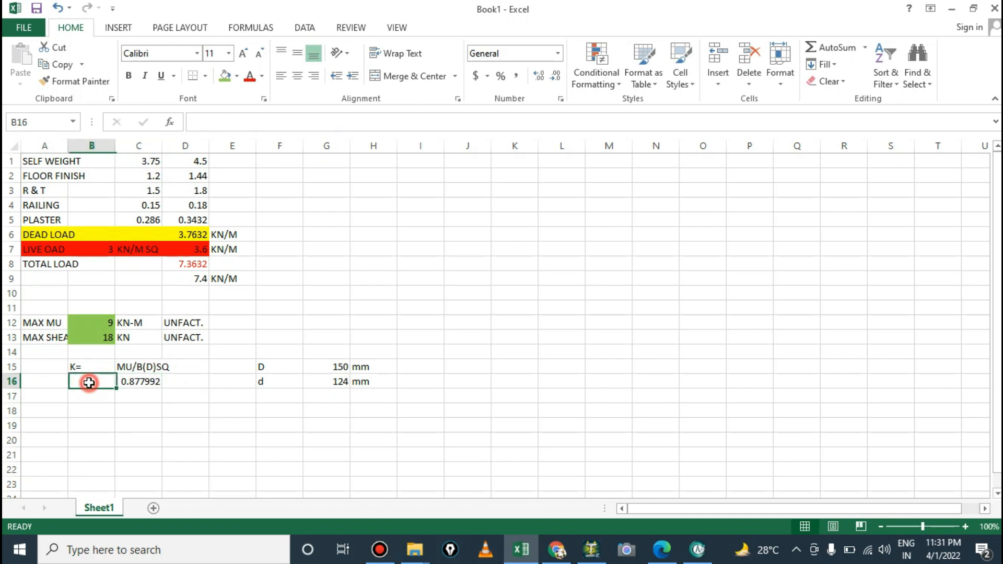
pyautogui.write('k')
pyautogui.press('Return')
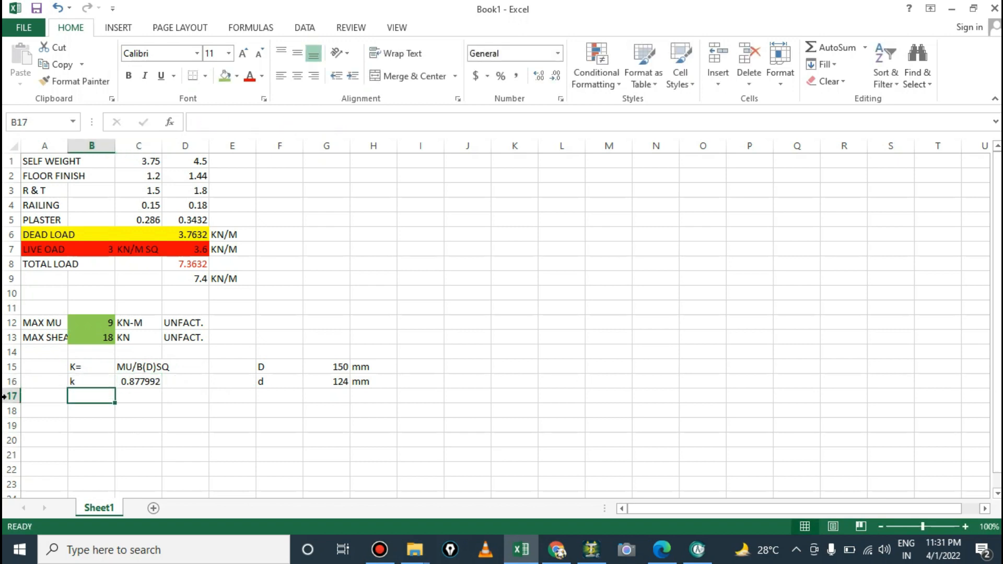
pyautogui.click(138, 382)
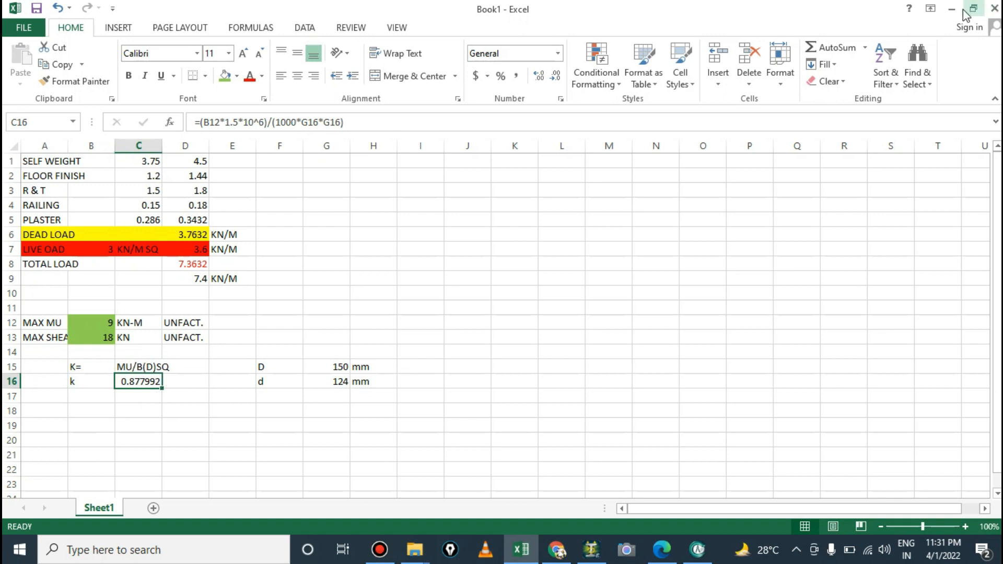
# Step: Open the Table 3 flexure reinforcement image 9421cfd7-3243-4ac7-8987-ecb59c17e6e5 from the IS Code folder in File Explorer
pyautogui.click(426, 551)
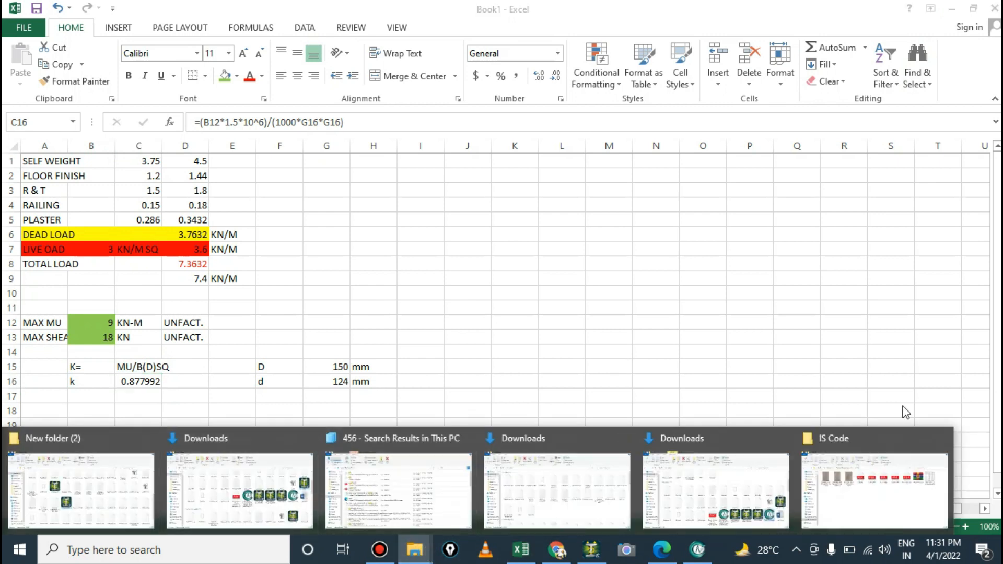
pyautogui.click(872, 469)
pyautogui.click(187, 186)
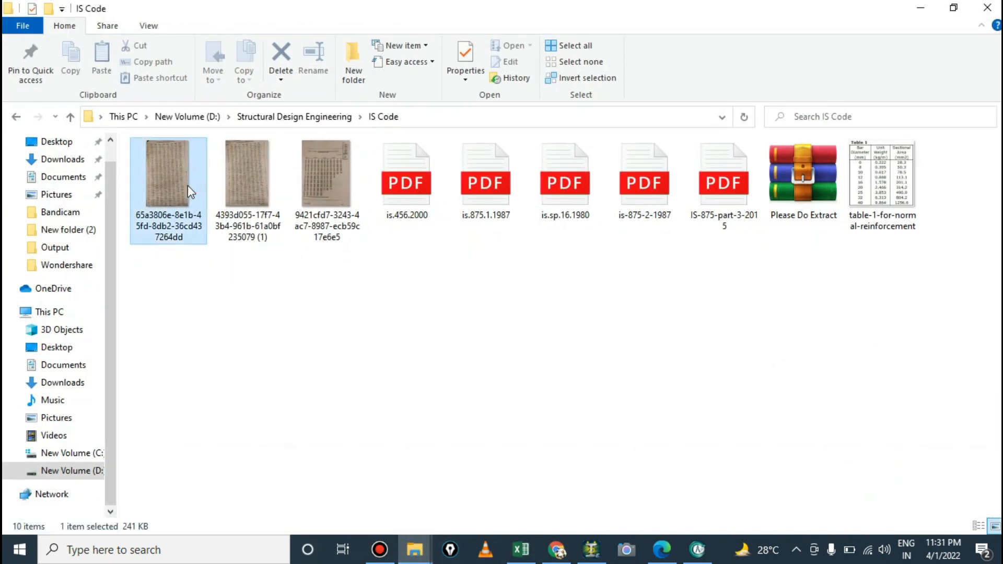
pyautogui.click(307, 170)
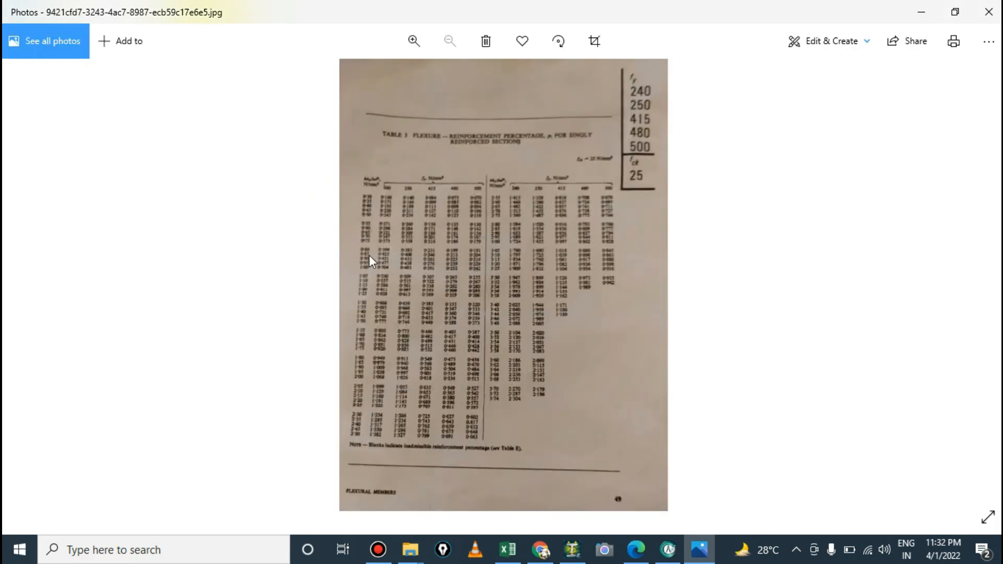
# Step: Compare the k value in C16 of the Excel sheet with the Mu/bd² rows of Table 3 for fck 25 to find the reinforcement percentage
pyautogui.keyDown('ctrl'); pyautogui.scroll(3, 636, 508); pyautogui.keyUp('ctrl')
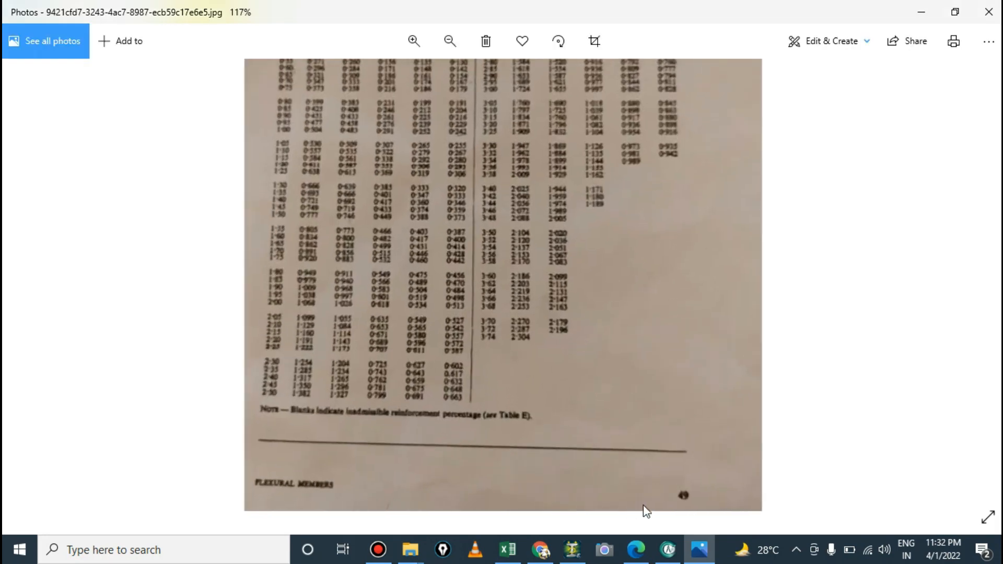
pyautogui.keyDown('ctrl'); pyautogui.scroll(-3, 662, 473); pyautogui.keyUp('ctrl')
pyautogui.keyDown('ctrl'); pyautogui.scroll(3, 694, 117); pyautogui.keyUp('ctrl')
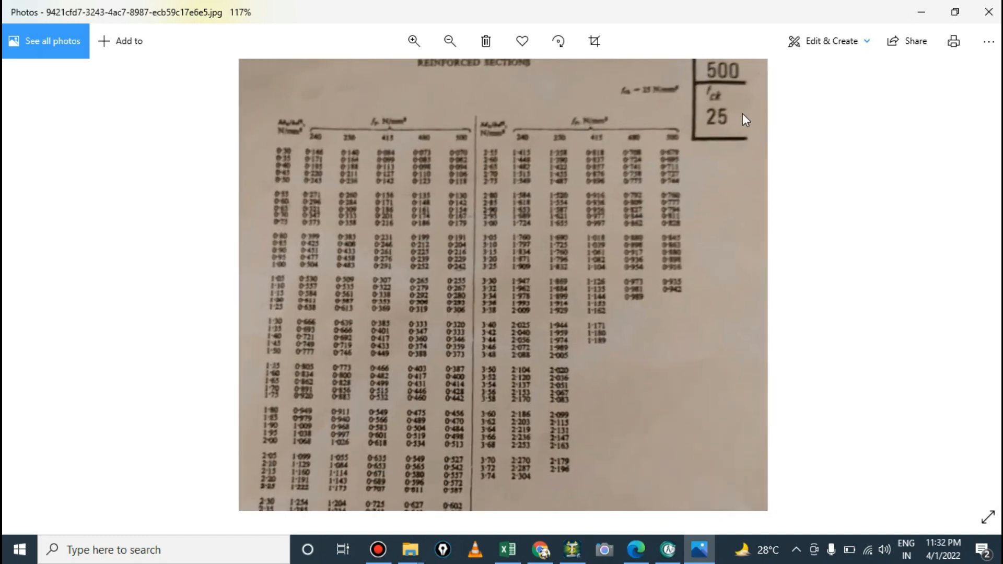
pyautogui.keyDown('ctrl'); pyautogui.scroll(-1, 597, 189); pyautogui.keyUp('ctrl')
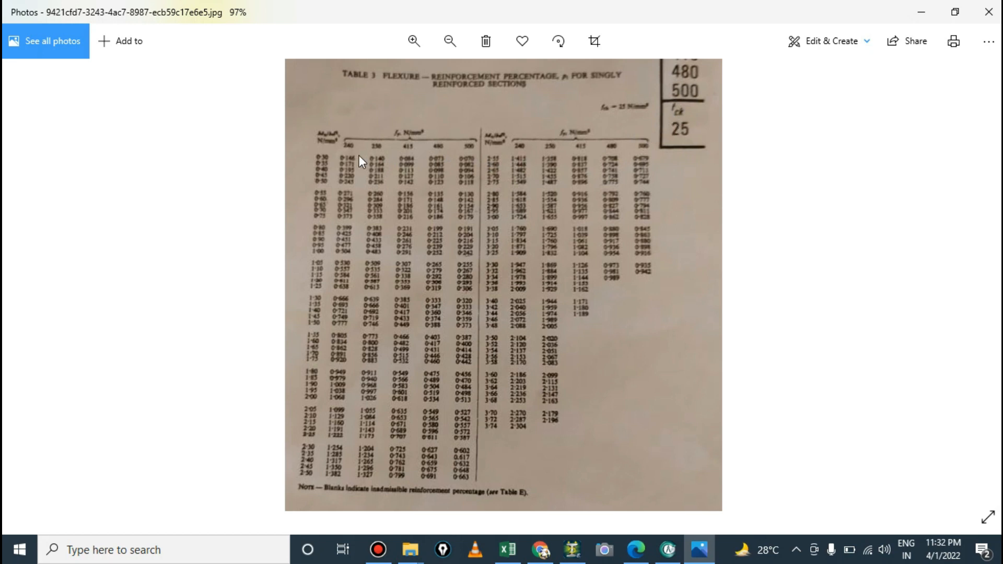
pyautogui.scroll(5, 183, 156)
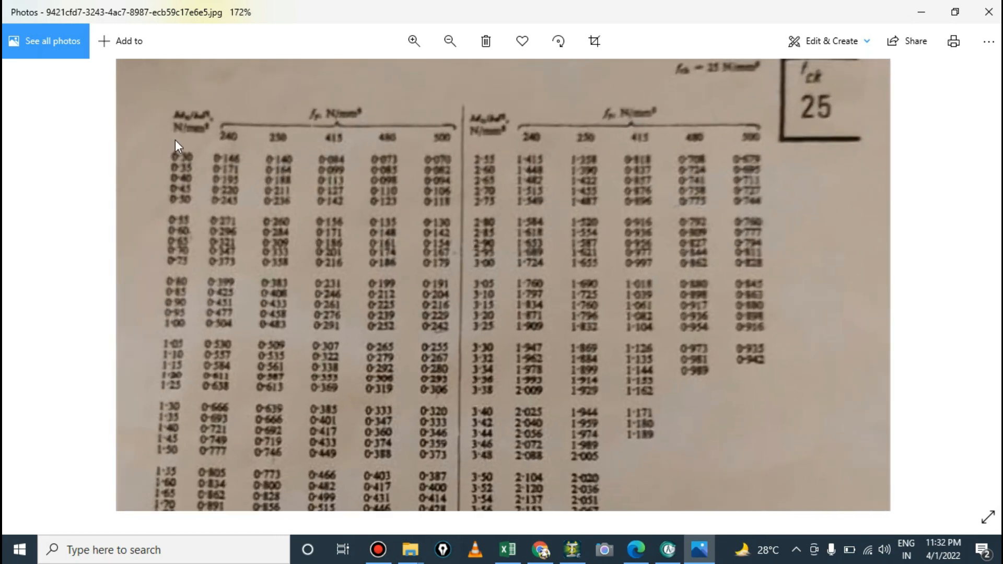
pyautogui.scroll(-1, 203, 113)
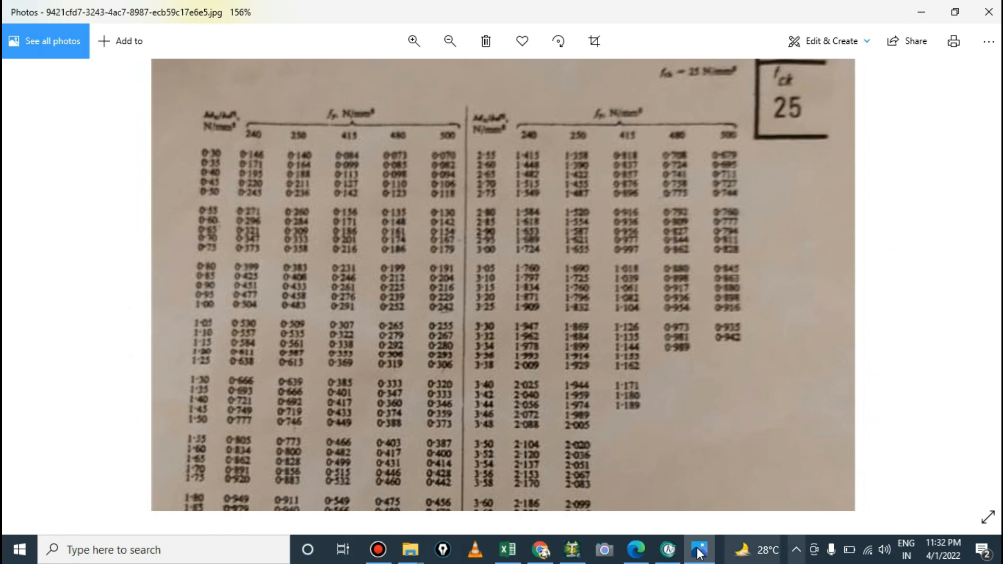
pyautogui.click(508, 550)
pyautogui.click(166, 403)
pyautogui.click(139, 383)
pyautogui.click(949, 8)
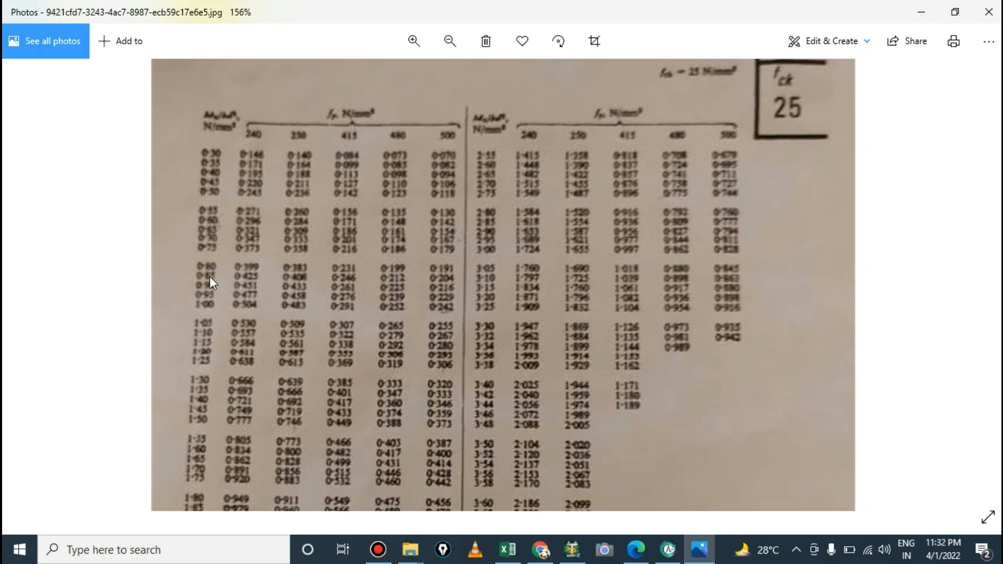
pyautogui.hotkey('alt', 'Tab')
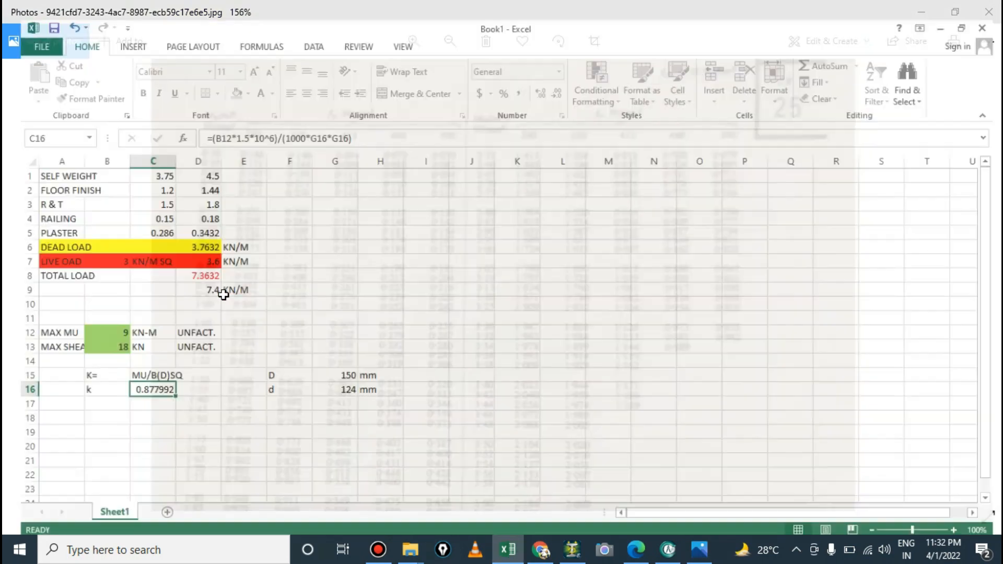
pyautogui.hotkey('alt', 'Tab')
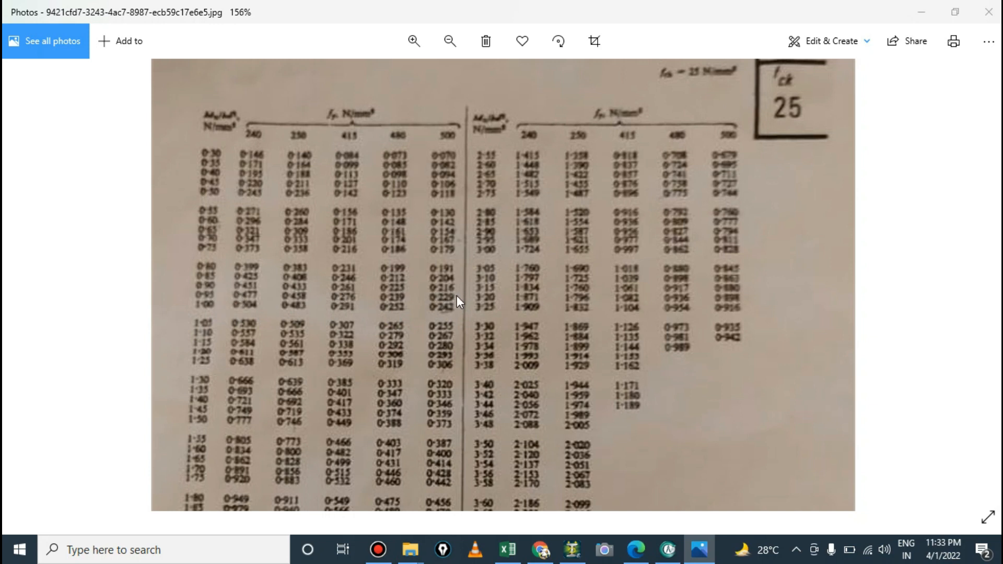
# Step: Back in Excel, enter the label PERCENTAGE OF STEEL in B17 and the value 0.21 in E17
pyautogui.hotkey('alt', 'Tab')
pyautogui.click(83, 407)
pyautogui.click(84, 396)
pyautogui.write('PERCENT')
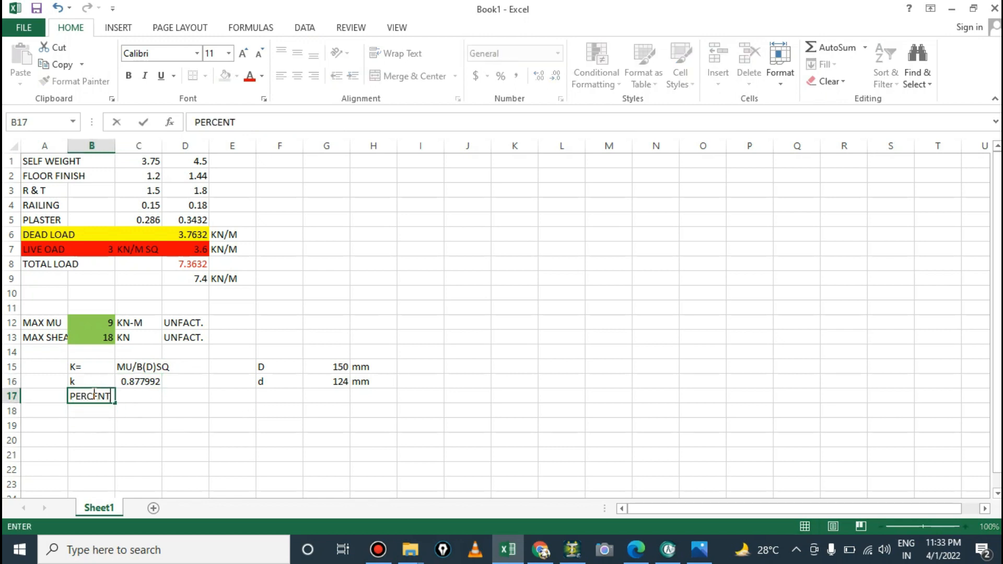
pyautogui.write('AGE OF STEEL')
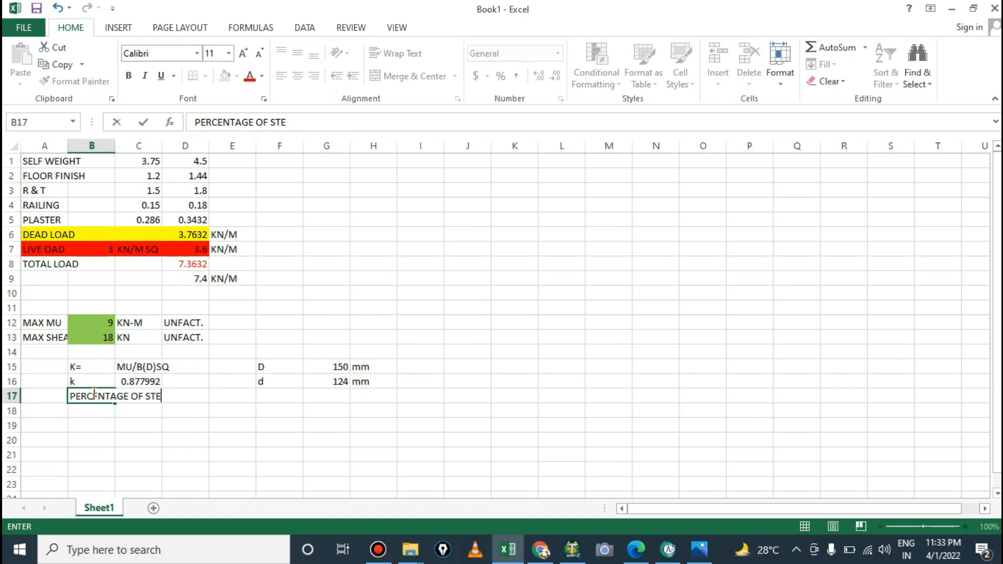
pyautogui.click(233, 396)
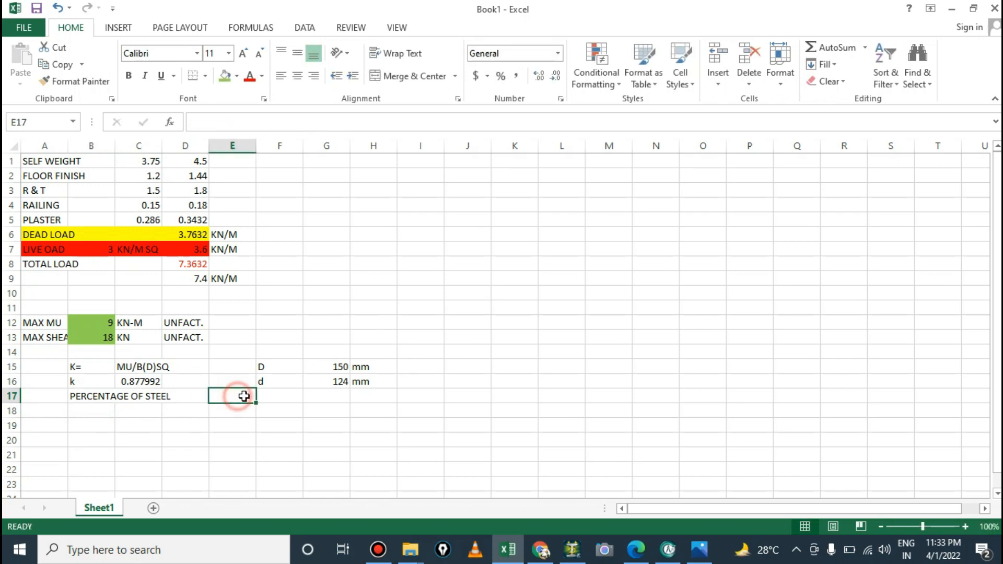
pyautogui.write('0.21')
pyautogui.press('Return')
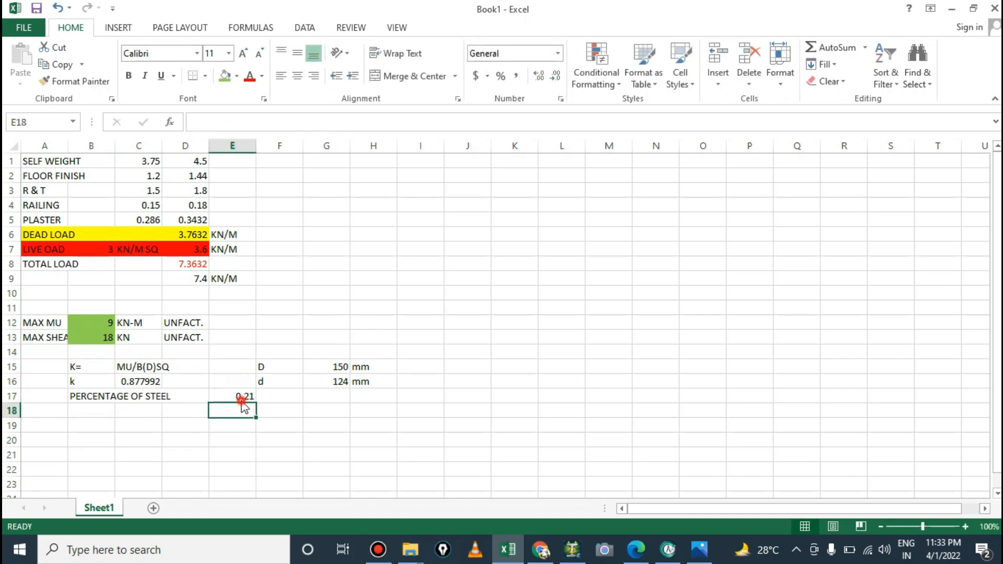
pyautogui.click(252, 395)
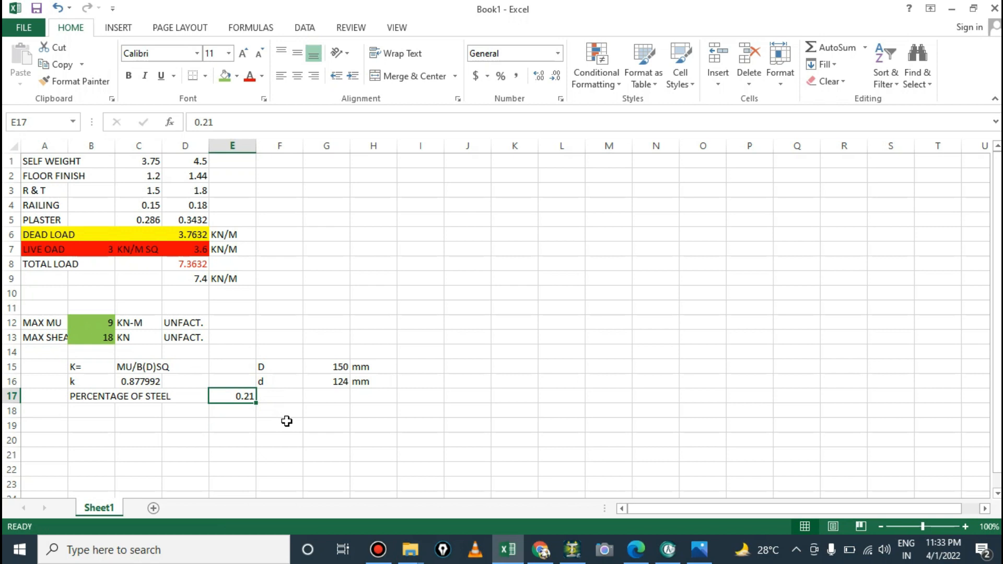
# Step: Calculate the required steel area in F17 with the formula =E17*1240
pyautogui.click(275, 398)
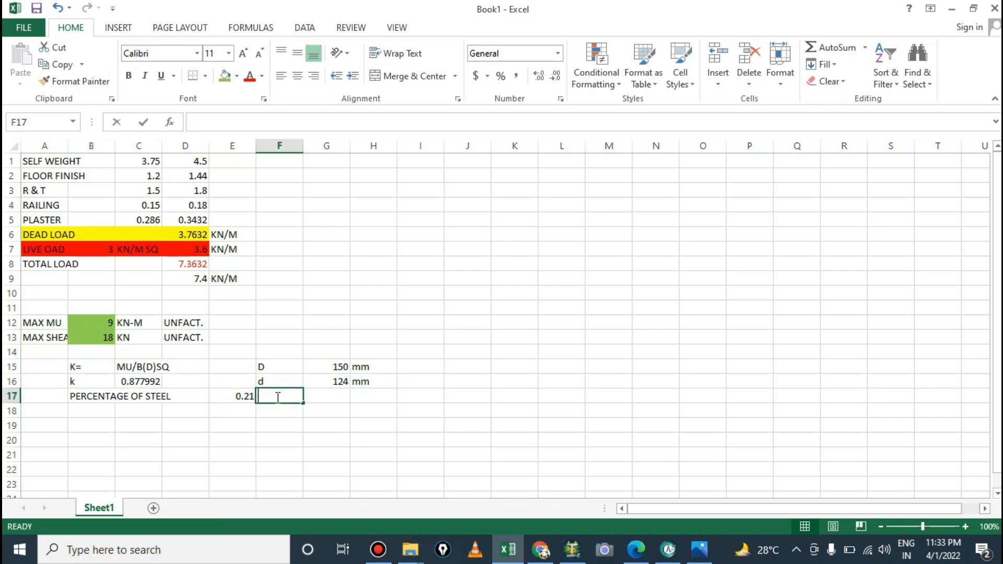
pyautogui.write('=')
pyautogui.click(235, 396)
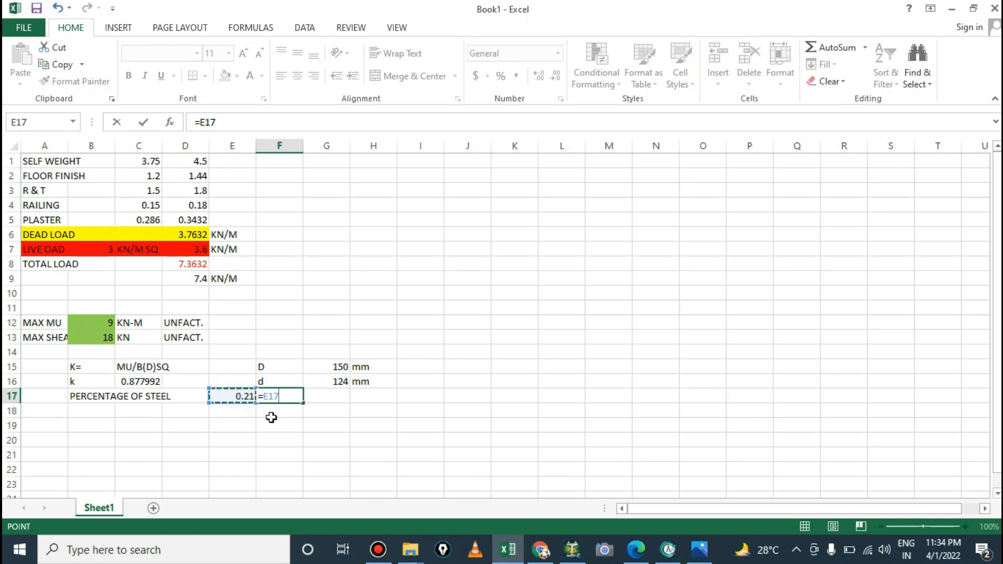
pyautogui.write('*')
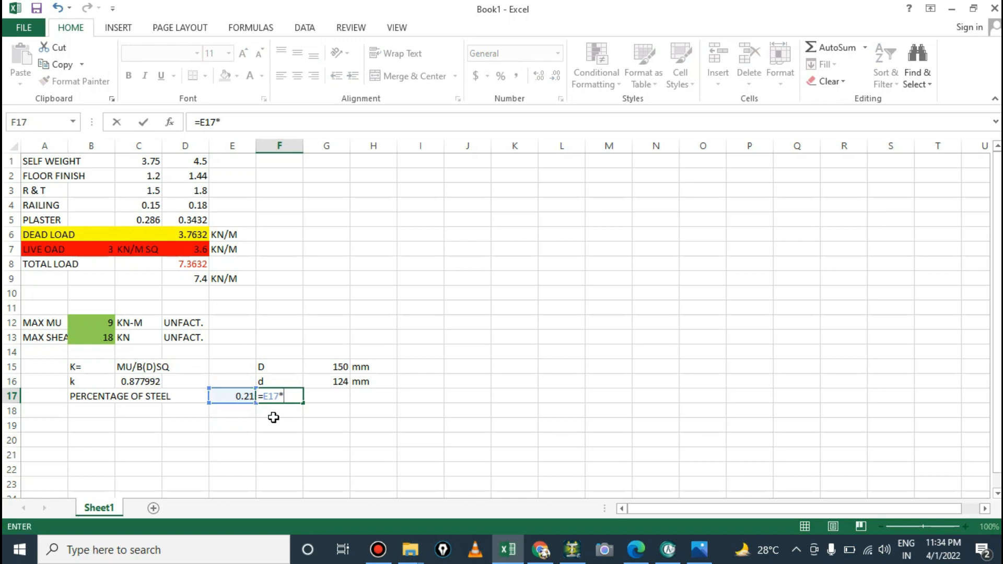
pyautogui.click(334, 382)
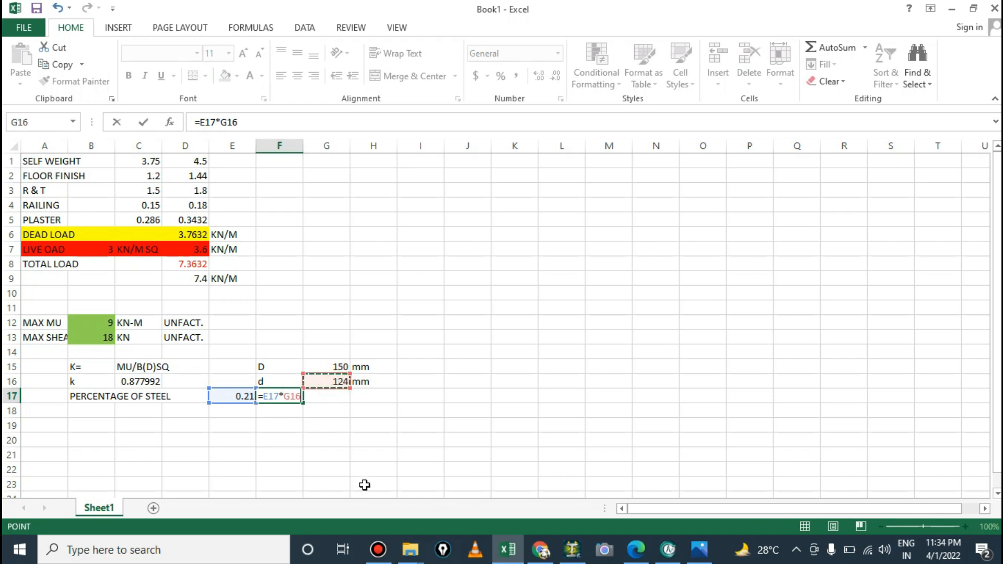
pyautogui.moveTo(284, 399); pyautogui.dragTo(306, 400)
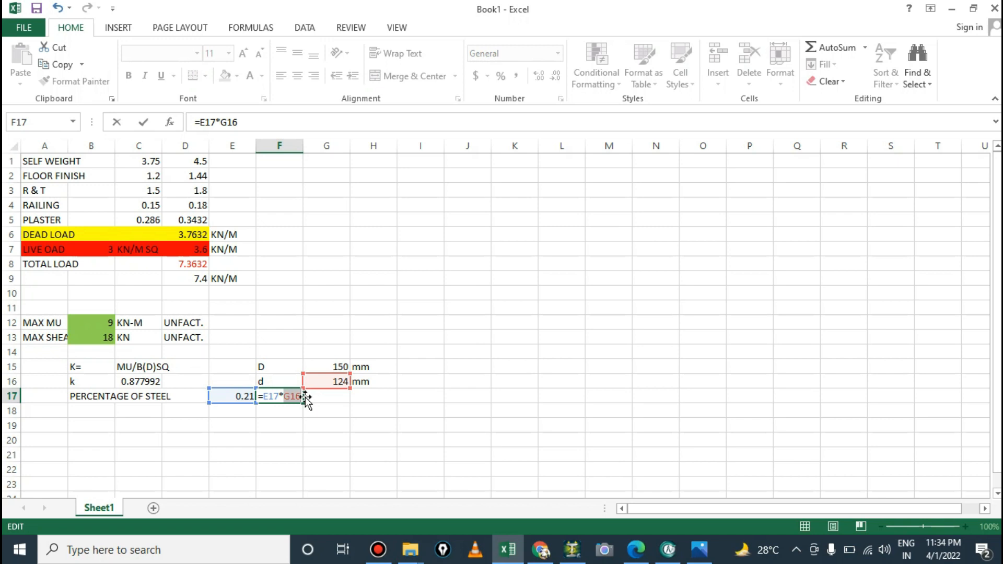
pyautogui.write('124')
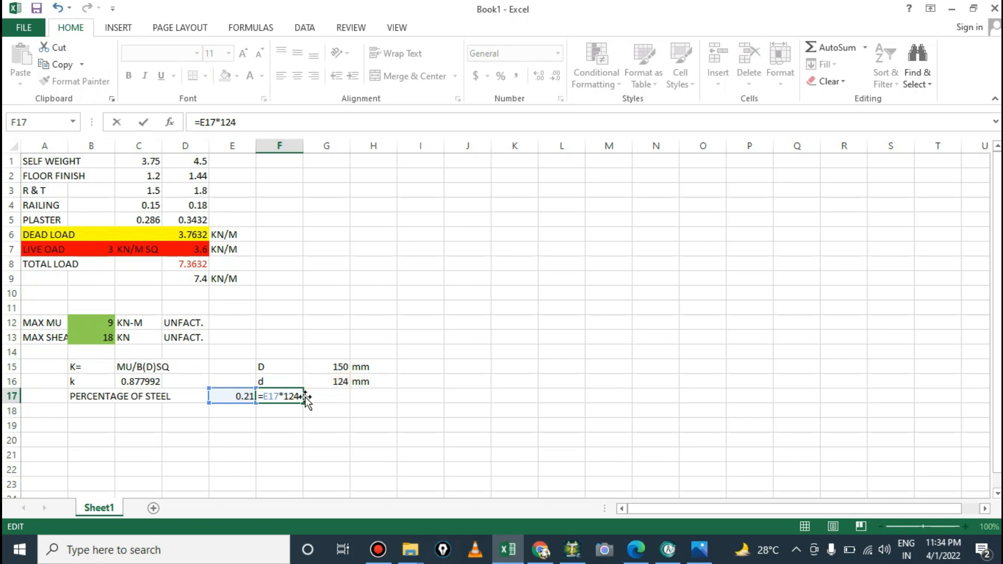
pyautogui.write('0')
pyautogui.press('Return')
pyautogui.click(291, 397)
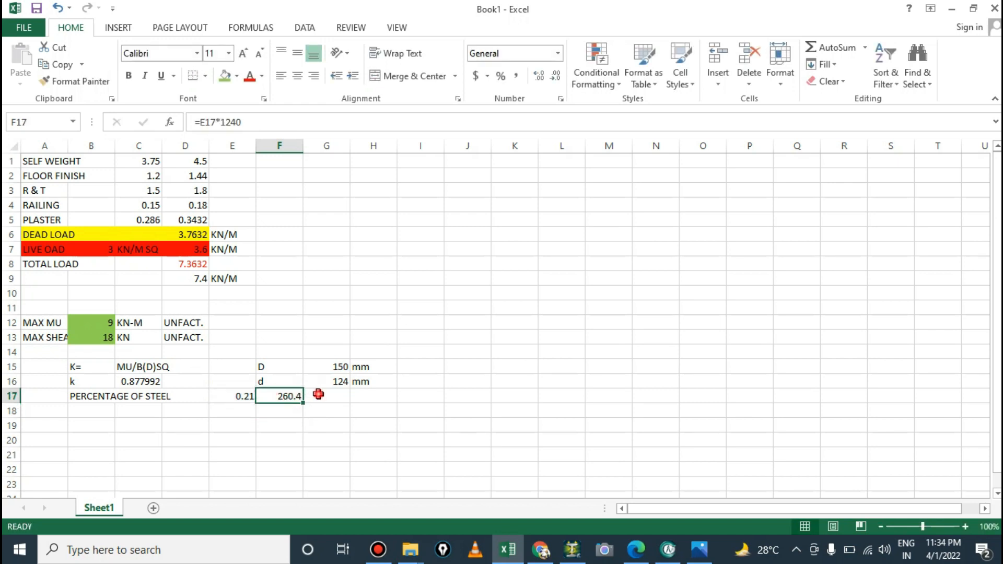
# Step: Enter MM SQ in G17 as the unit of the steel area
pyautogui.click(318, 396)
pyautogui.write('MM SQ')
pyautogui.press('Return')
pyautogui.click(282, 396)
pyautogui.click(241, 396)
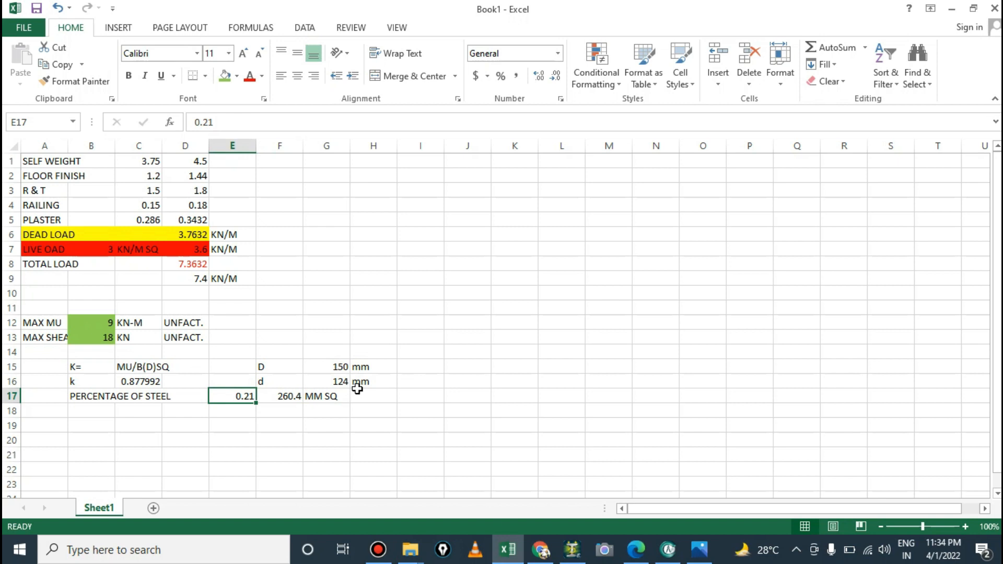
pyautogui.click(286, 398)
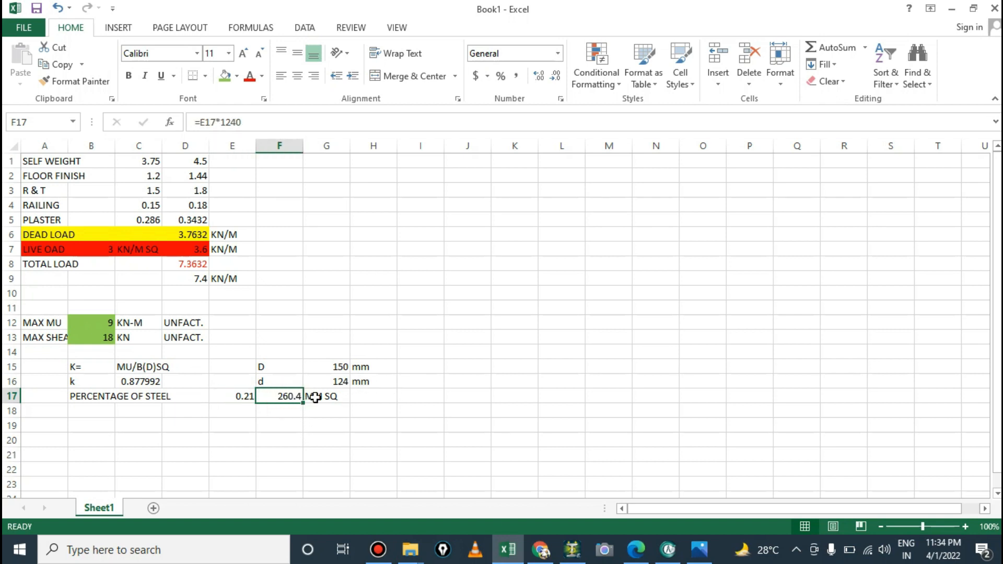
# Step: Enter the steel area converted to square centimetres, 2.6, in F18 with the unit CM SQ in G18
pyautogui.click(290, 411)
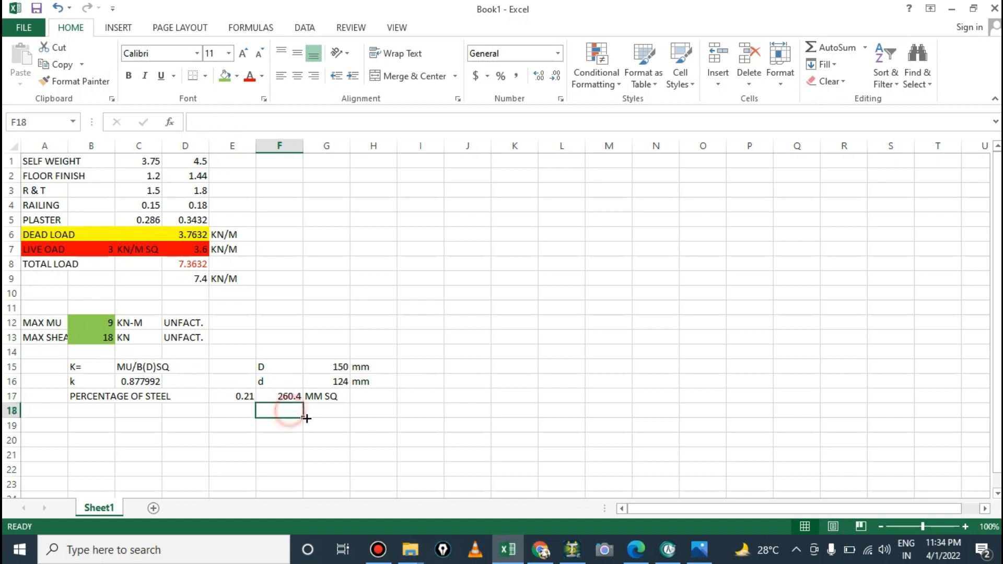
pyautogui.write('2.6')
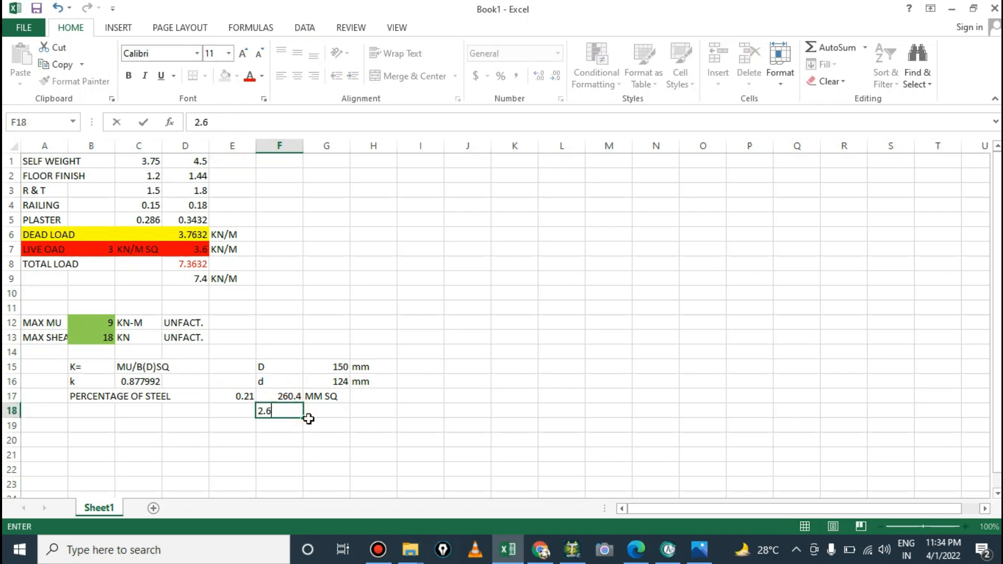
pyautogui.press('Return')
pyautogui.click(307, 411)
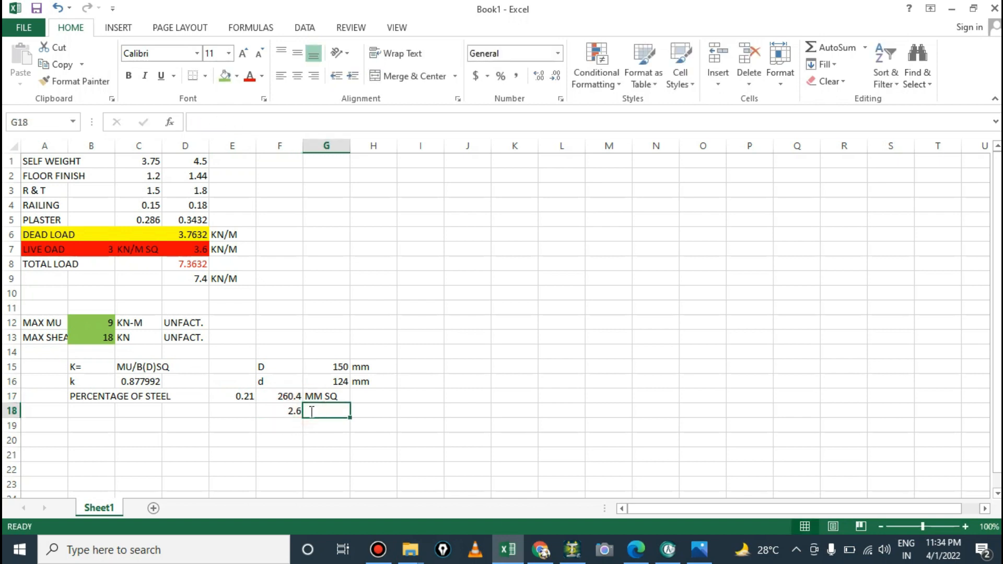
pyautogui.write('CM SQ')
pyautogui.press('Return')
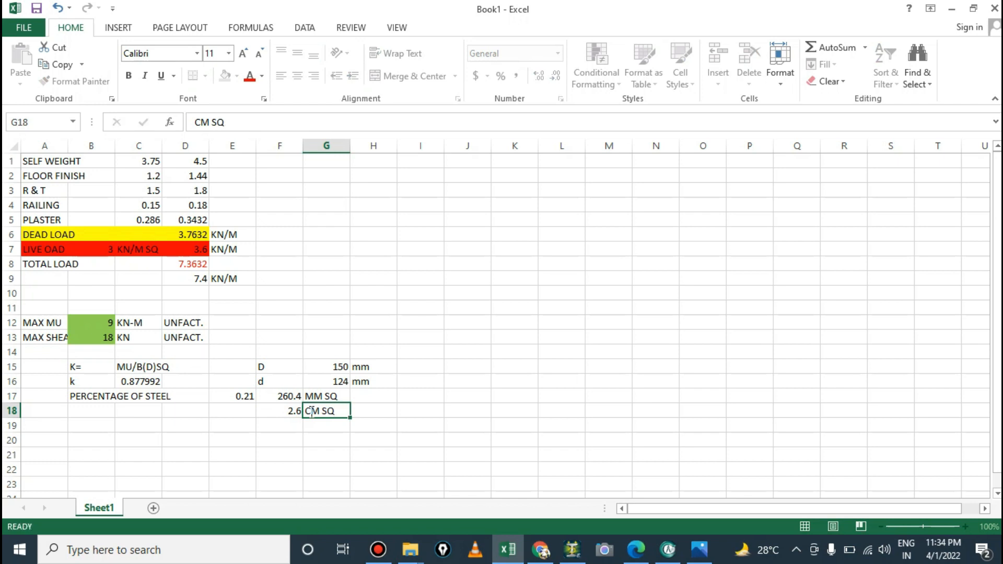
pyautogui.click(282, 411)
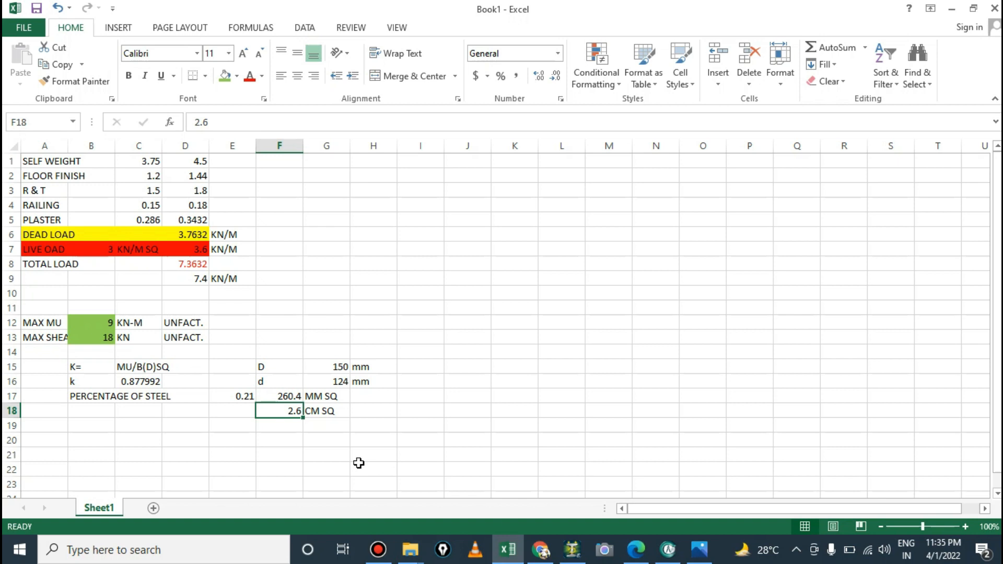
# Step: Enter (.5081000)/ in F20 as the start of the bar spacing calculation
pyautogui.click(288, 439)
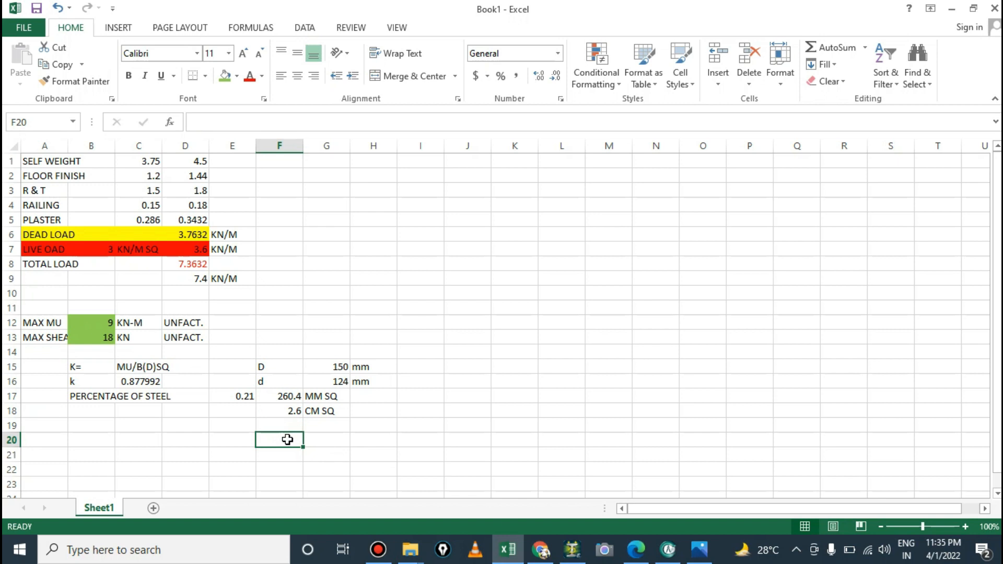
pyautogui.write('.50')
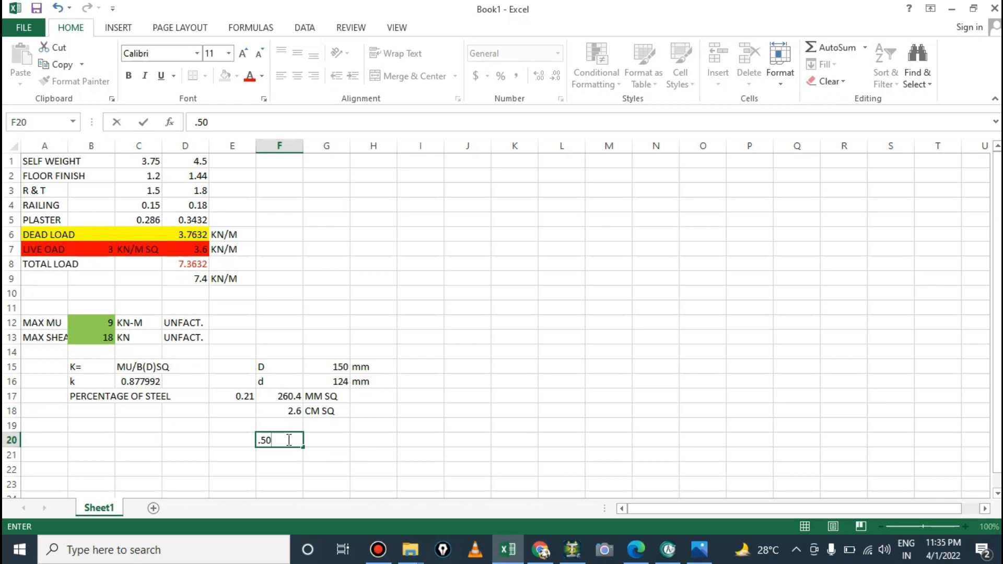
pyautogui.write('81000)')
pyautogui.click(258, 439)
pyautogui.write('(')
pyautogui.click(308, 439)
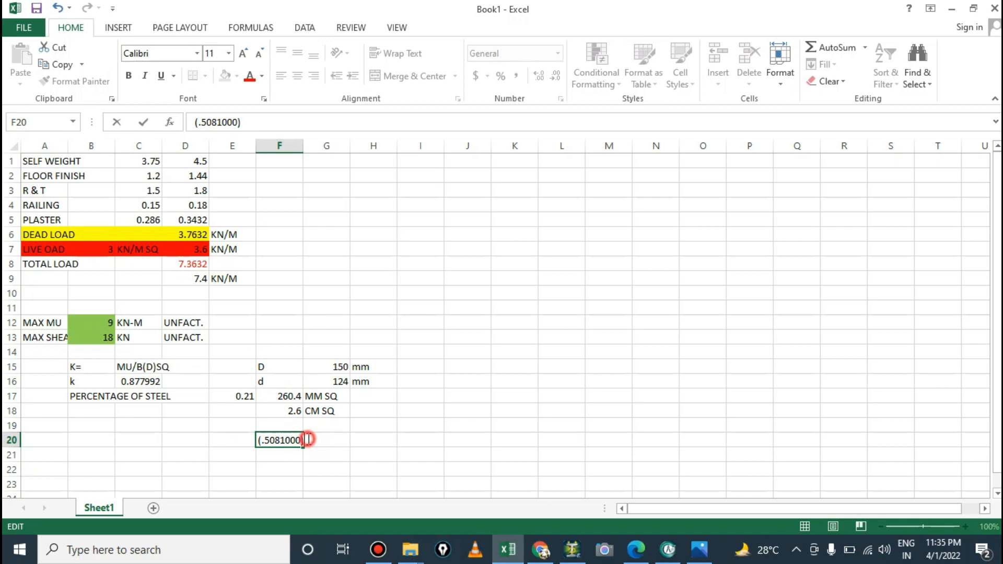
pyautogui.write('/')
pyautogui.click(288, 410)
pyautogui.press('Down')
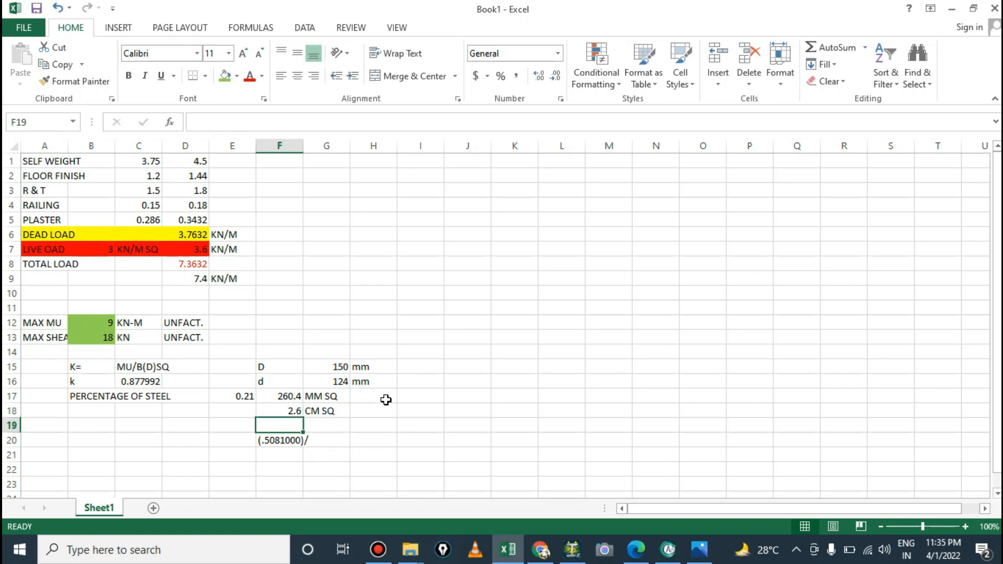
# Step: Turn the F20 entry into the formula =(.5081000)/F18, dividing by the steel area in square centimetres
pyautogui.click(295, 438)
pyautogui.click(262, 117)
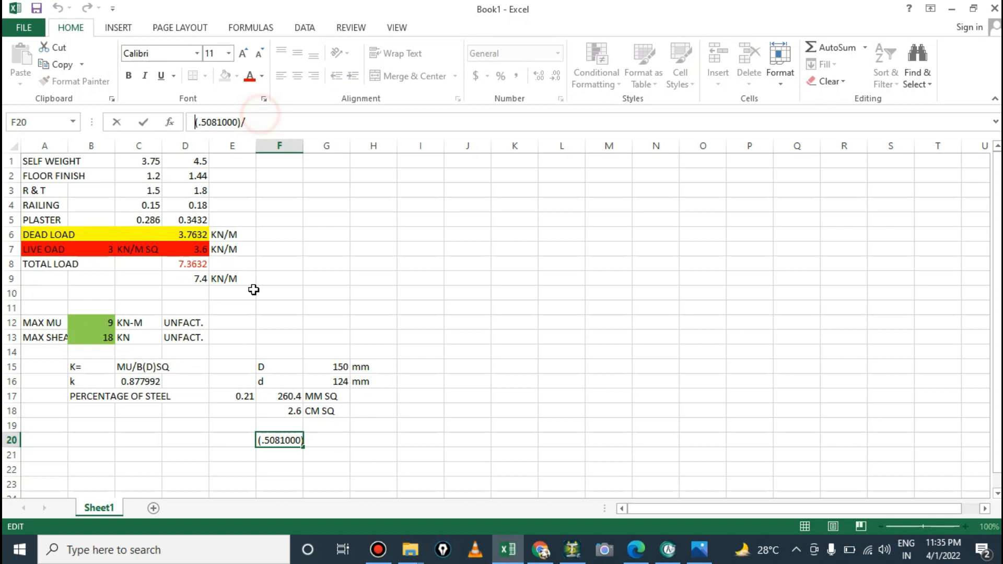
pyautogui.click(292, 411)
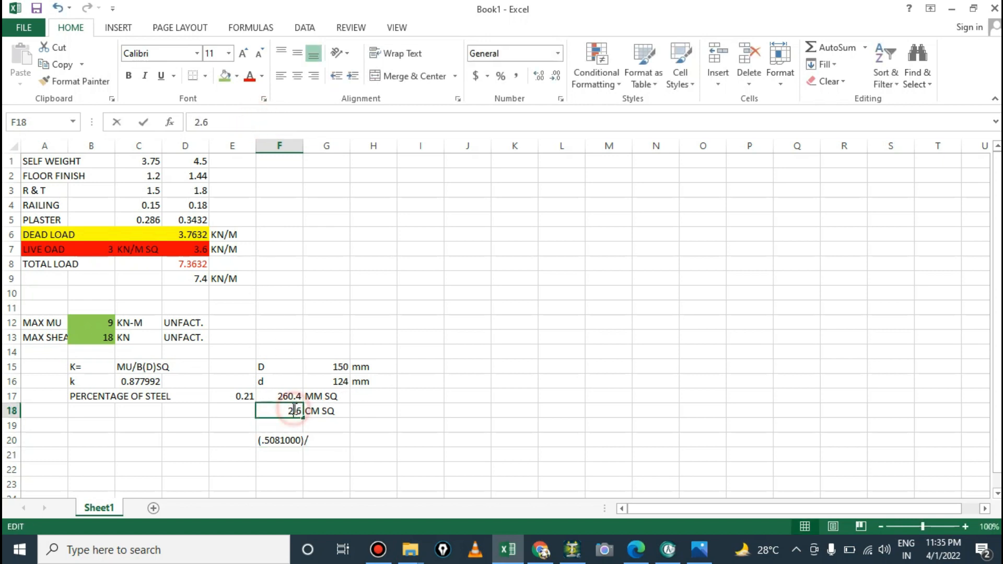
pyautogui.doubleClick(294, 410)
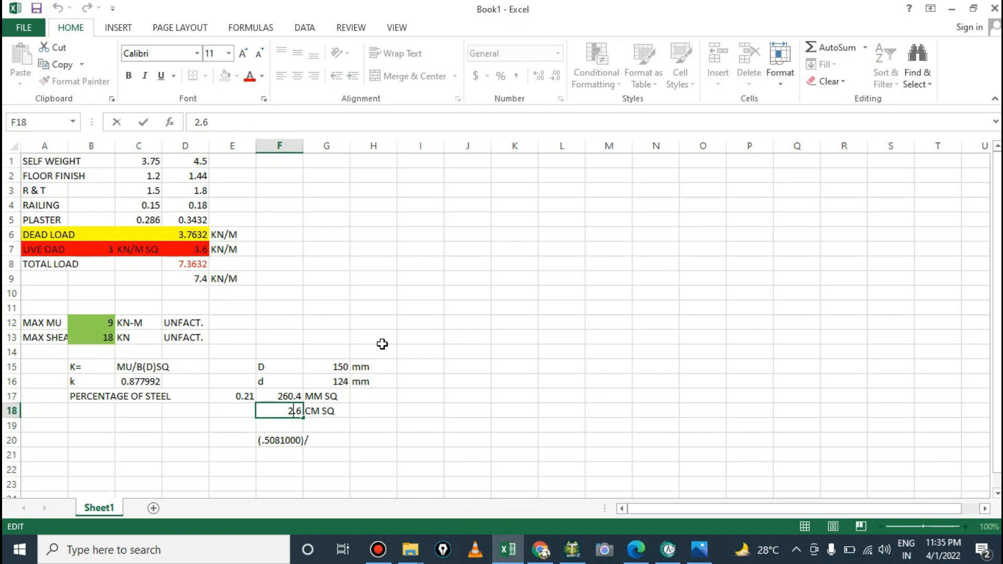
pyautogui.press('Escape')
pyautogui.click(289, 440)
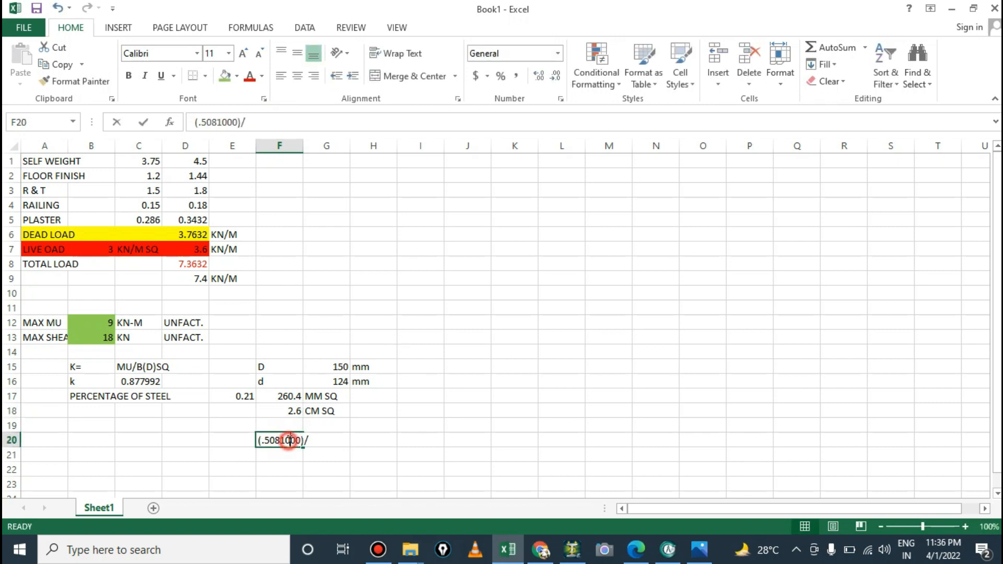
pyautogui.doubleClick(262, 440)
pyautogui.click(259, 440)
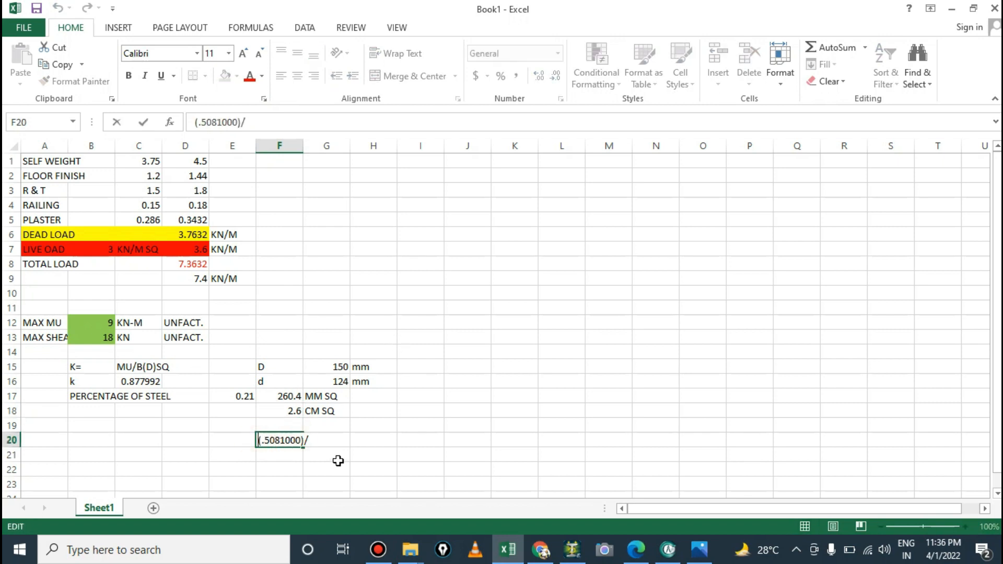
pyautogui.write('=')
pyautogui.click(320, 440)
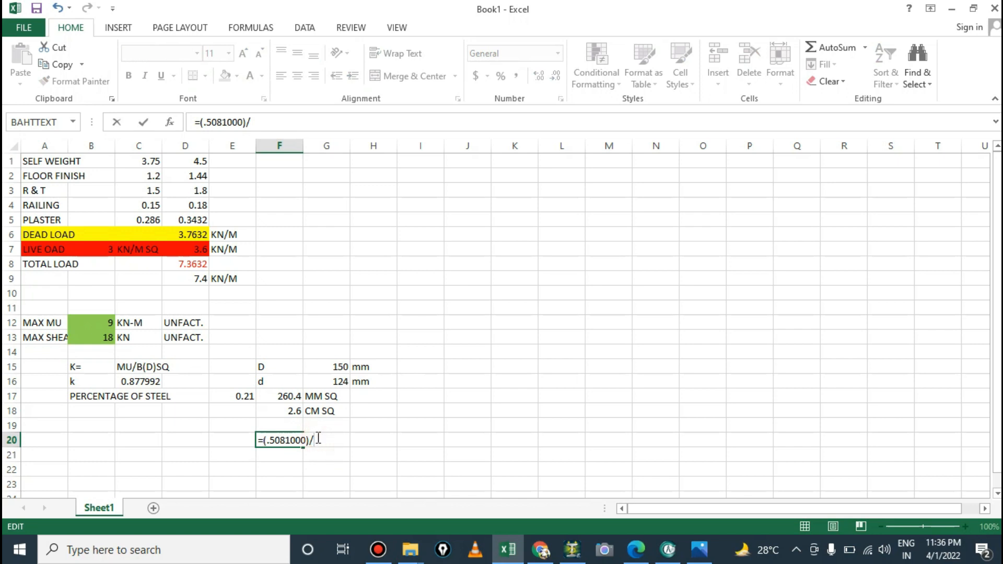
pyautogui.click(283, 411)
pyautogui.press('Return')
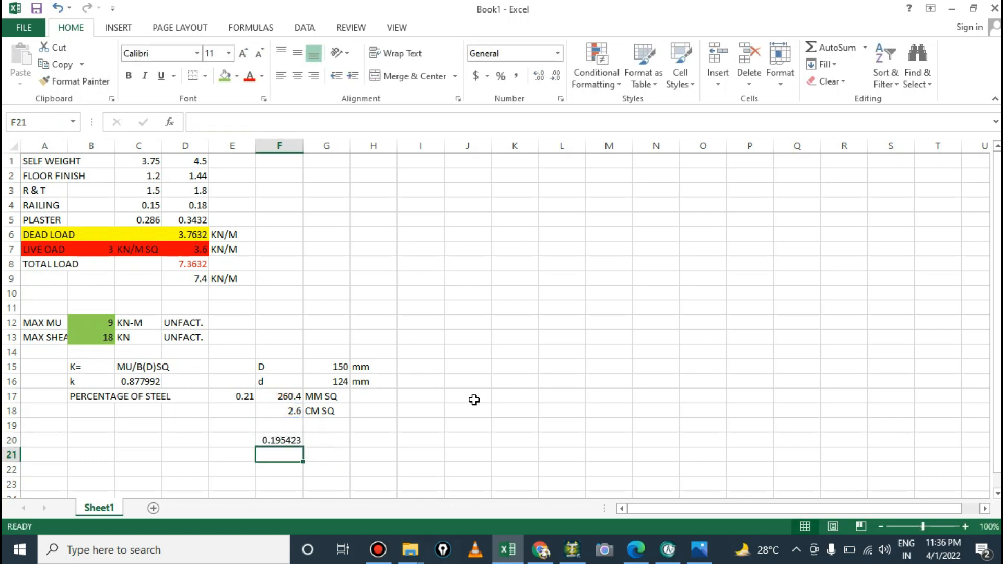
# Step: Replace the formula in F20 with =50*1000
pyautogui.click(293, 440)
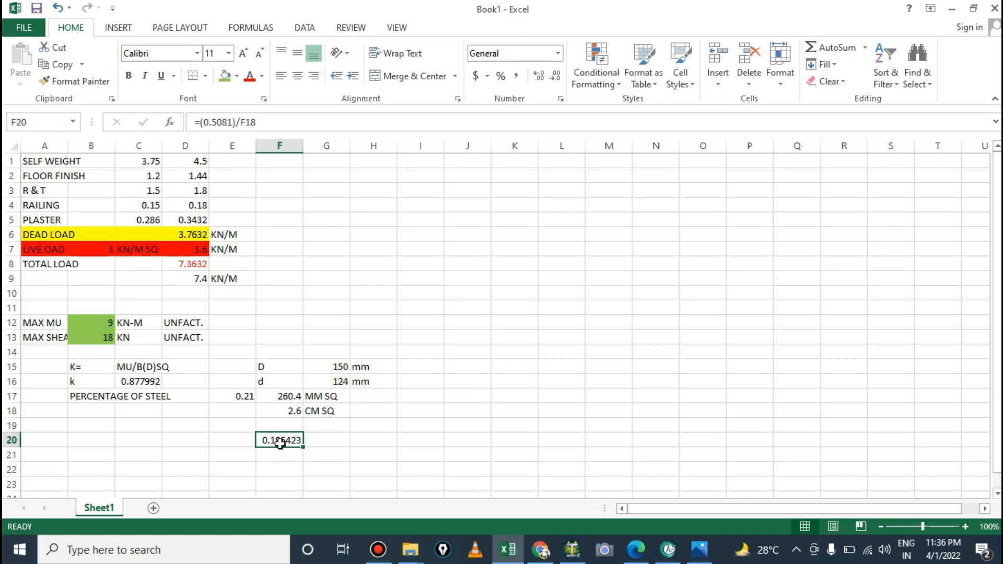
pyautogui.doubleClick(285, 439)
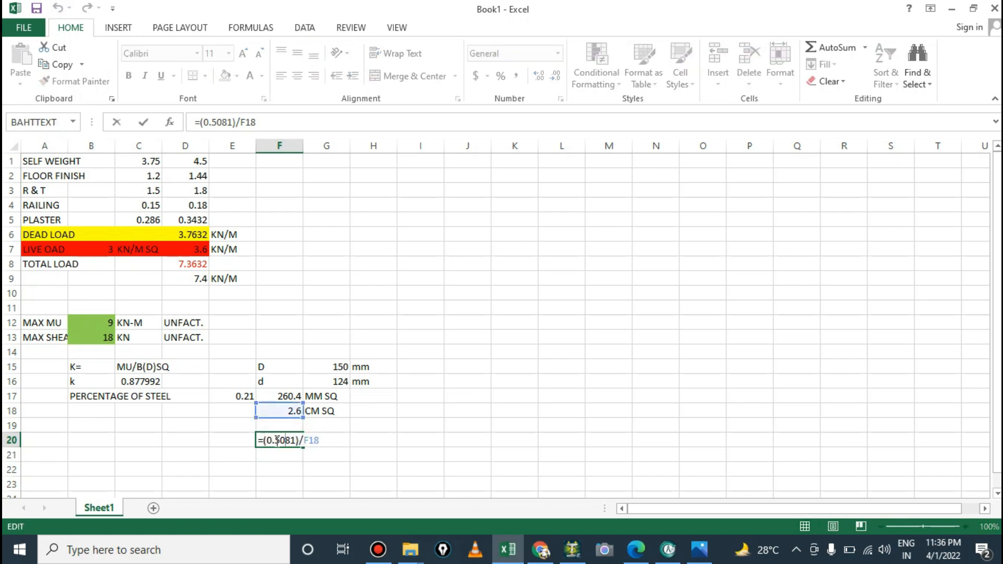
pyautogui.moveTo(272, 439); pyautogui.dragTo(278, 440)
pyautogui.moveTo(291, 440); pyautogui.dragTo(293, 440)
pyautogui.click(298, 441)
pyautogui.hotkey('shift', 'Left')
pyautogui.hotkey('shift', 'Left')
pyautogui.hotkey('shift', 'Left')
pyautogui.hotkey('shift', 'Left')
pyautogui.hotkey('shift', 'Left')
pyautogui.hotkey('shift', 'Left')
pyautogui.moveTo(321, 442); pyautogui.dragTo(264, 439)
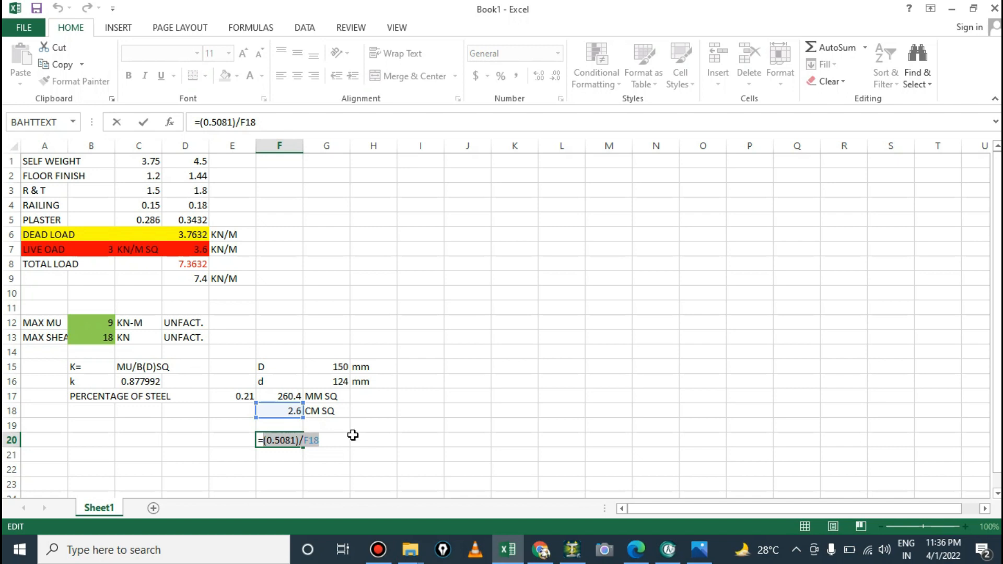
pyautogui.write('50')
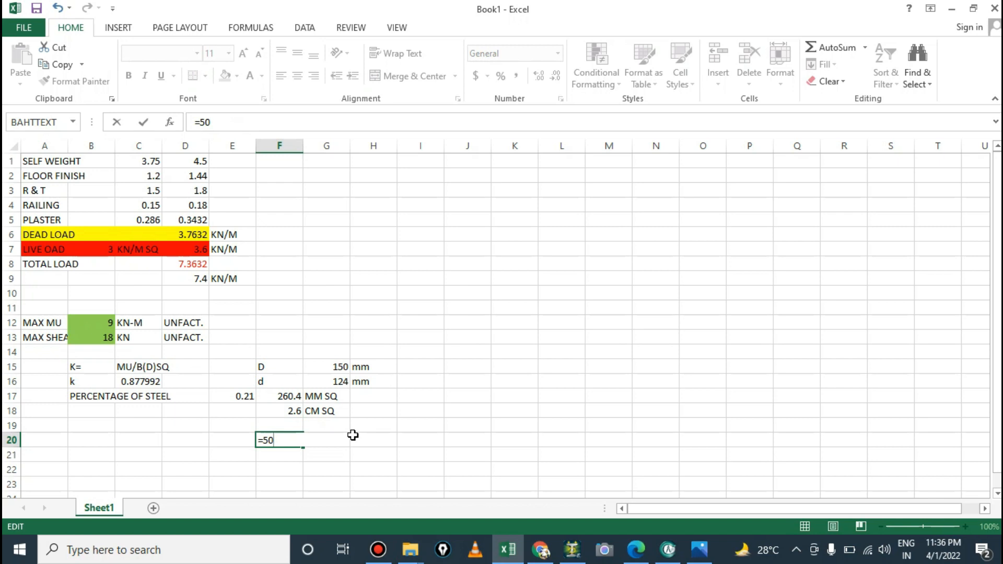
pyautogui.write('*1000')
pyautogui.press('Return')
# Step: Calculate the bar spacing in G20 with the formula =F20/F18
pyautogui.click(339, 439)
pyautogui.doubleClick(339, 440)
pyautogui.write('=')
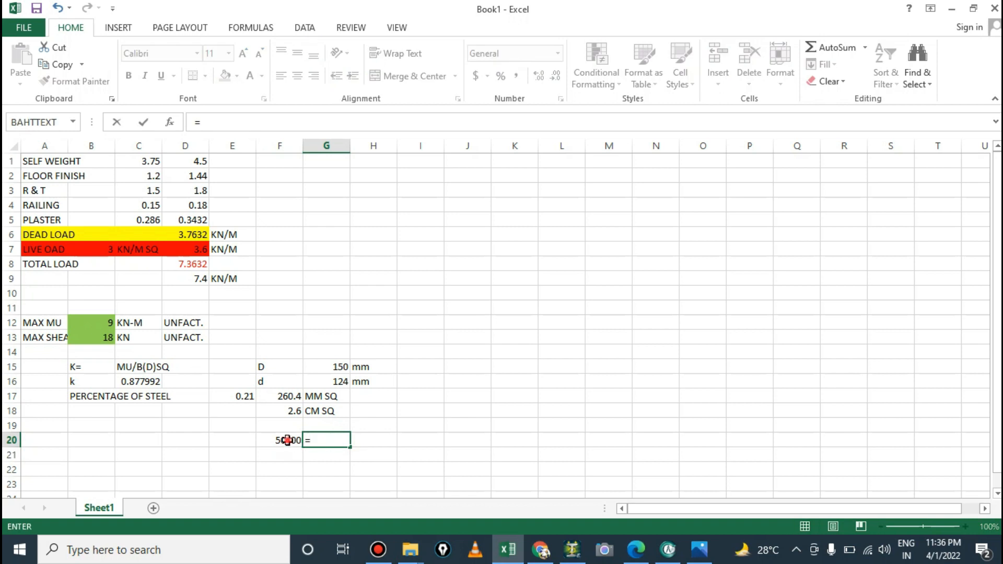
pyautogui.click(287, 441)
pyautogui.write('/')
pyautogui.click(296, 410)
pyautogui.press('Return')
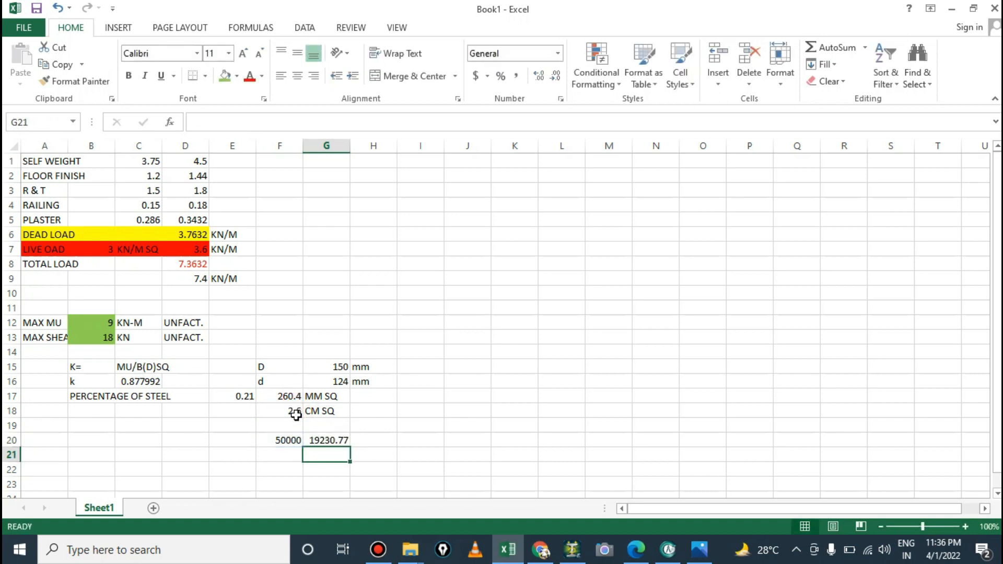
# Step: Correct the bar area factor in F20 so the formula reads =.50*1000
pyautogui.click(291, 440)
pyautogui.doubleClick(293, 440)
pyautogui.click(263, 441)
pyautogui.write('.')
pyautogui.press('Return')
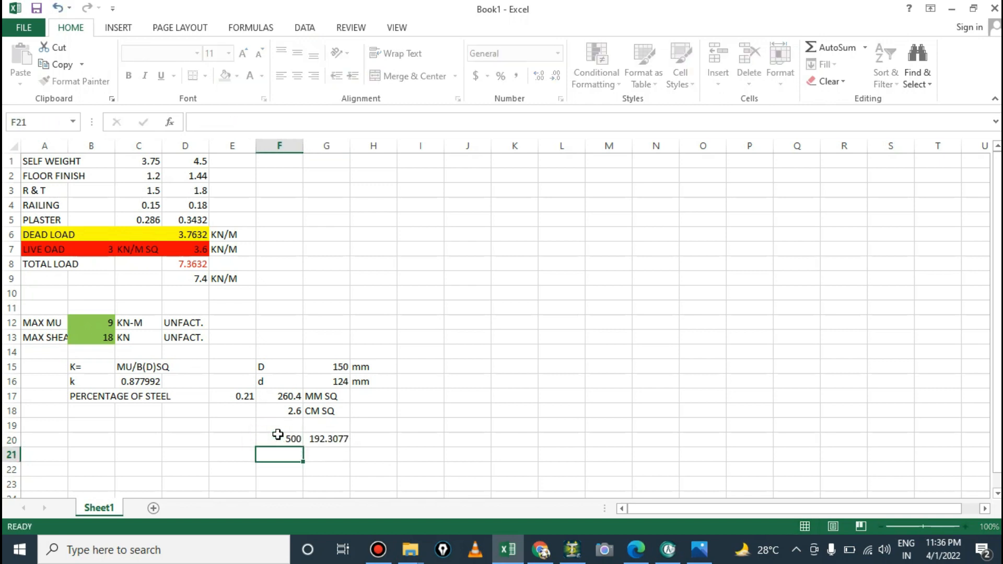
# Step: Review the bar spacing calculation by examining the formulas in F20 and G20 and the steel area in F18
pyautogui.click(330, 442)
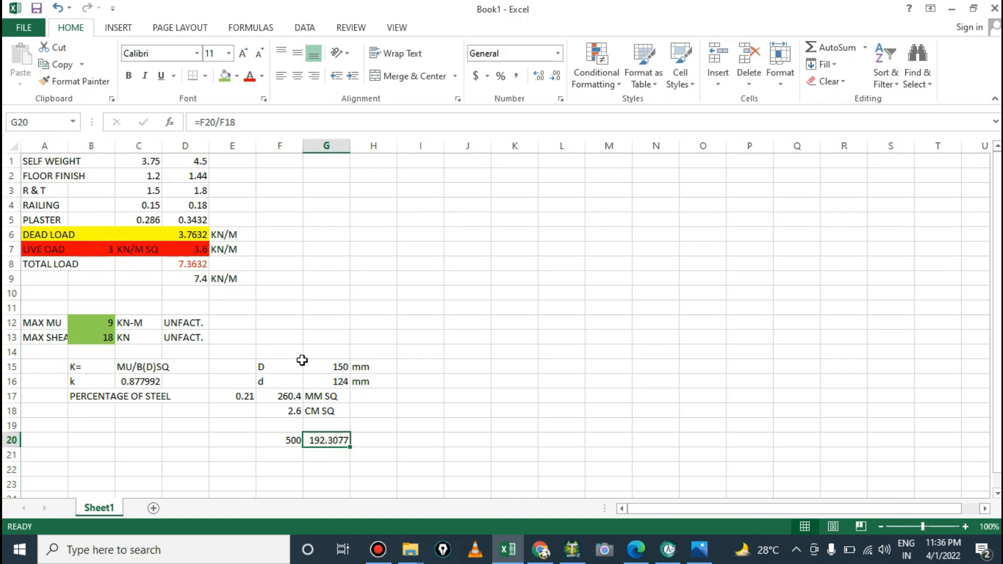
pyautogui.click(290, 413)
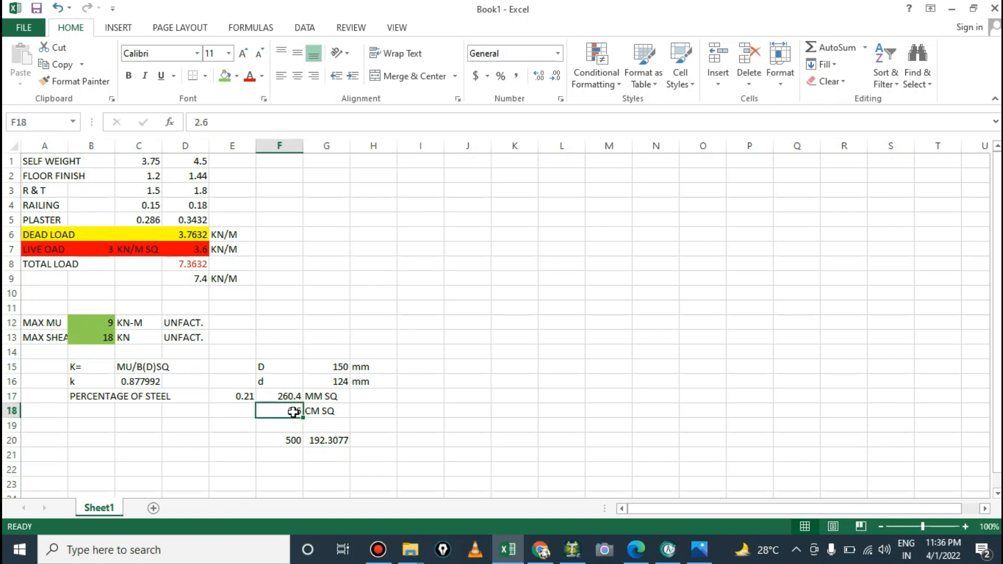
pyautogui.click(288, 441)
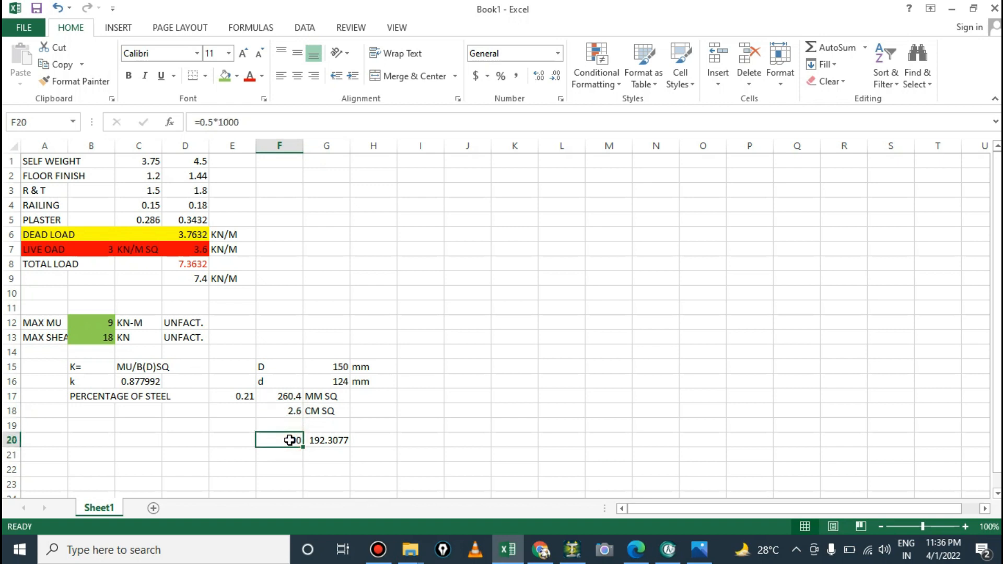
pyautogui.doubleClick(289, 441)
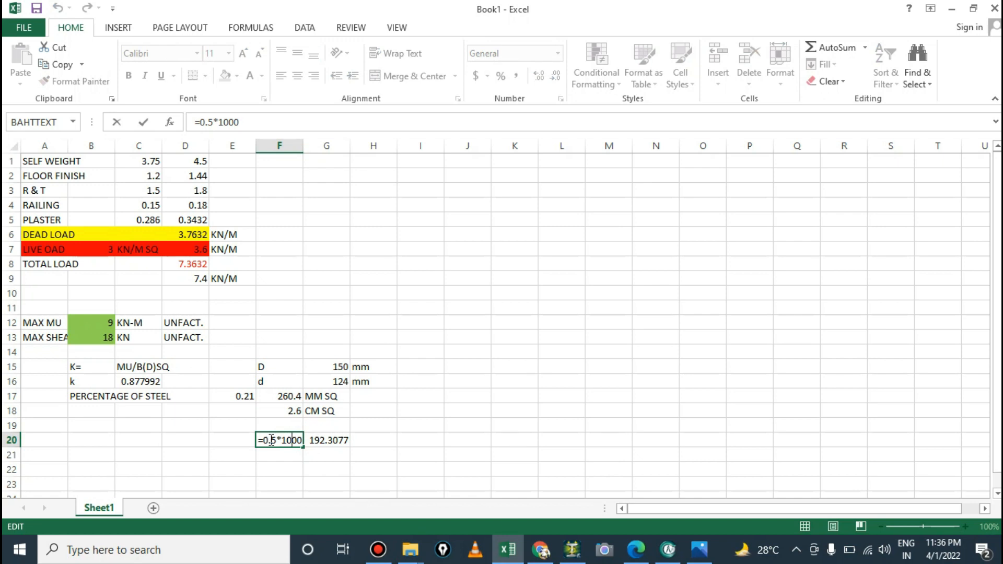
pyautogui.moveTo(262, 440); pyautogui.dragTo(277, 441)
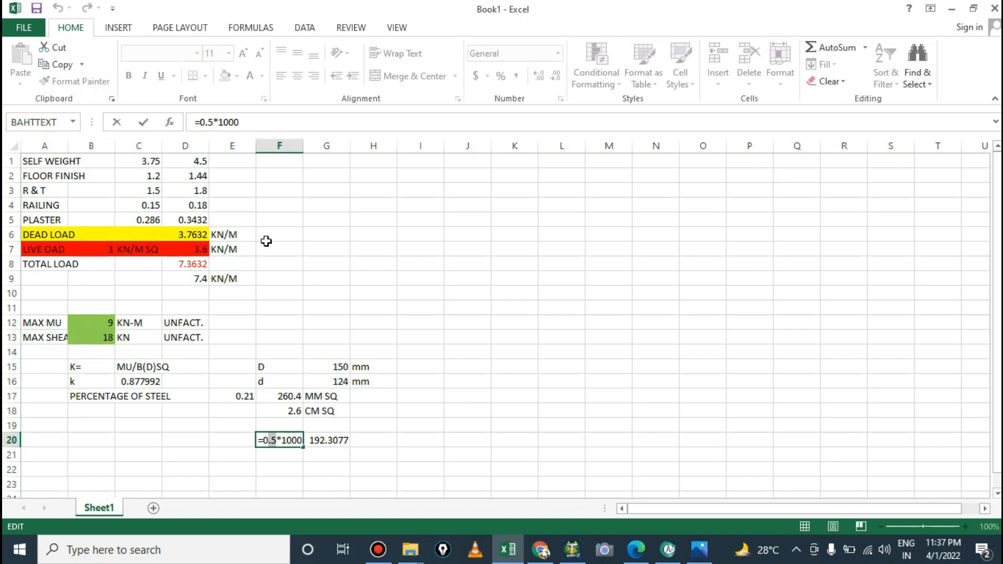
pyautogui.click(272, 442)
pyautogui.click(283, 442)
pyautogui.doubleClick(283, 442)
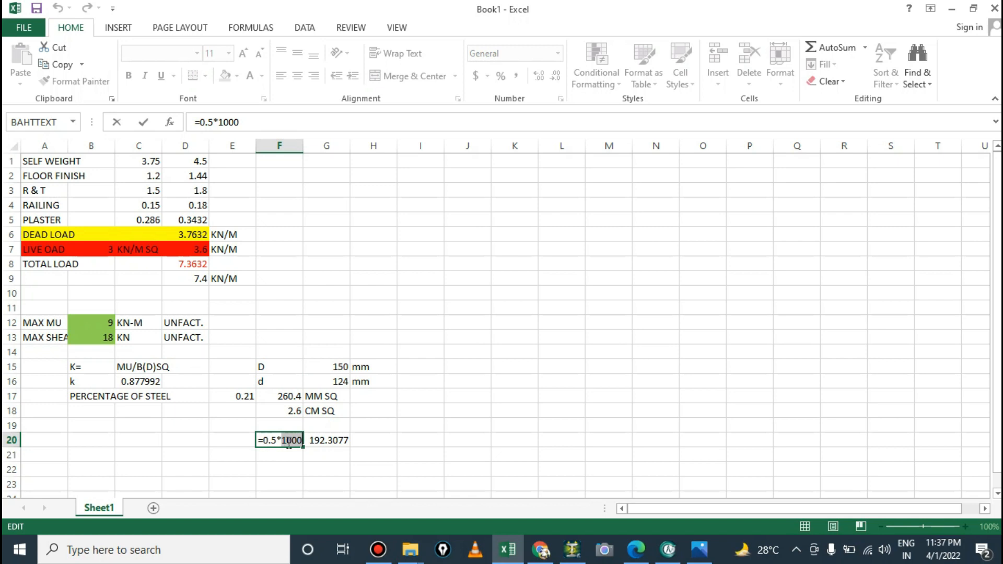
pyautogui.press('Return')
pyautogui.click(314, 441)
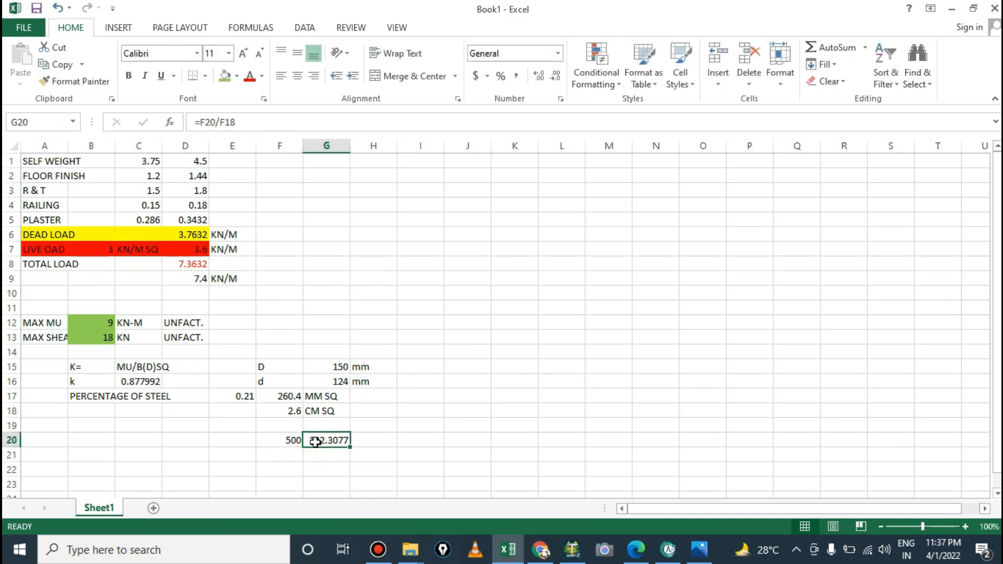
pyautogui.doubleClick(227, 122)
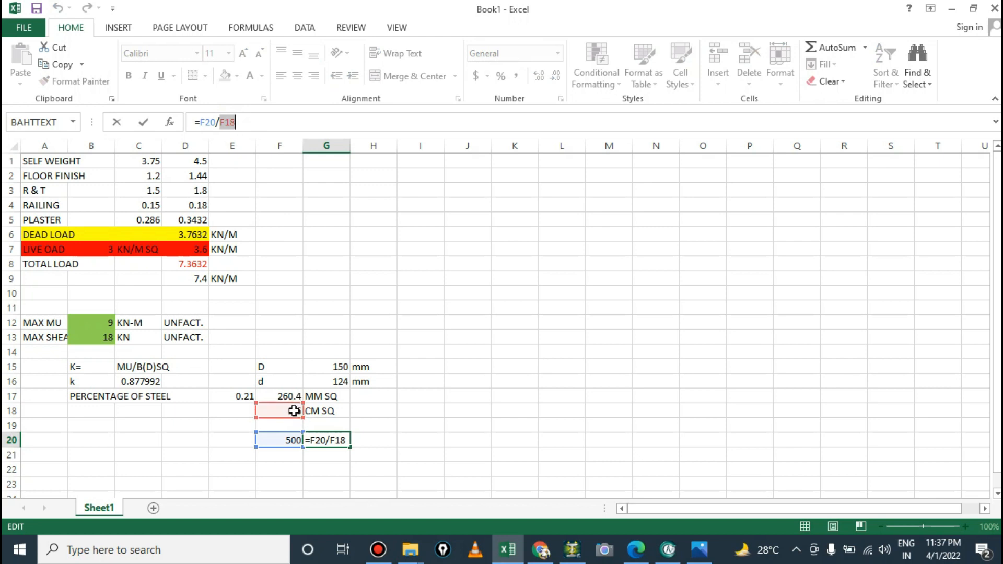
pyautogui.press('Return')
# Step: Enter MM in H20 as the unit of the bar spacing
pyautogui.click(320, 439)
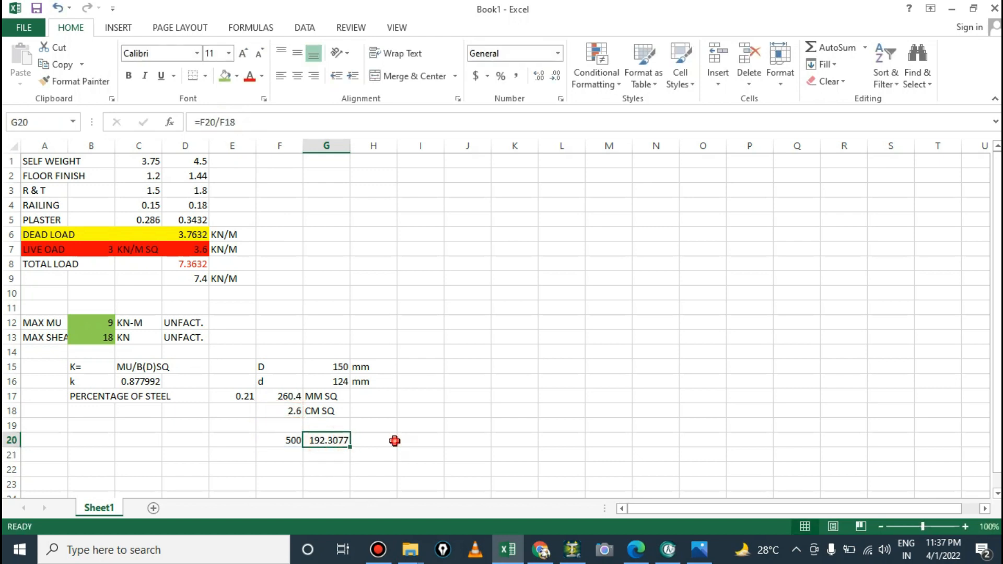
pyautogui.click(393, 440)
pyautogui.write('MM')
pyautogui.click(325, 440)
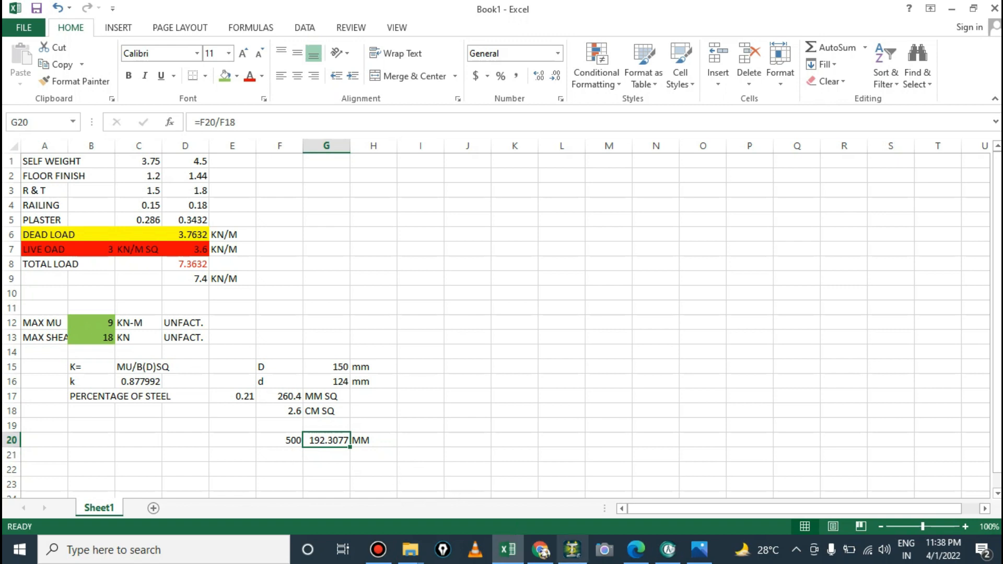
# Step: Switch to Chrome and examine the staircase reinforcement drawing with its top bars, bottom bars and distribution steel
pyautogui.click(552, 559)
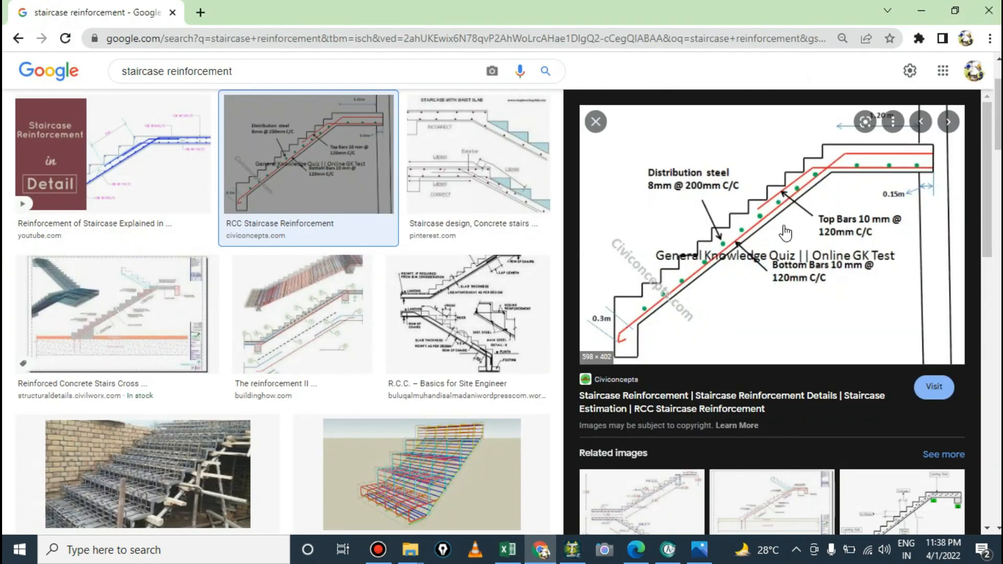
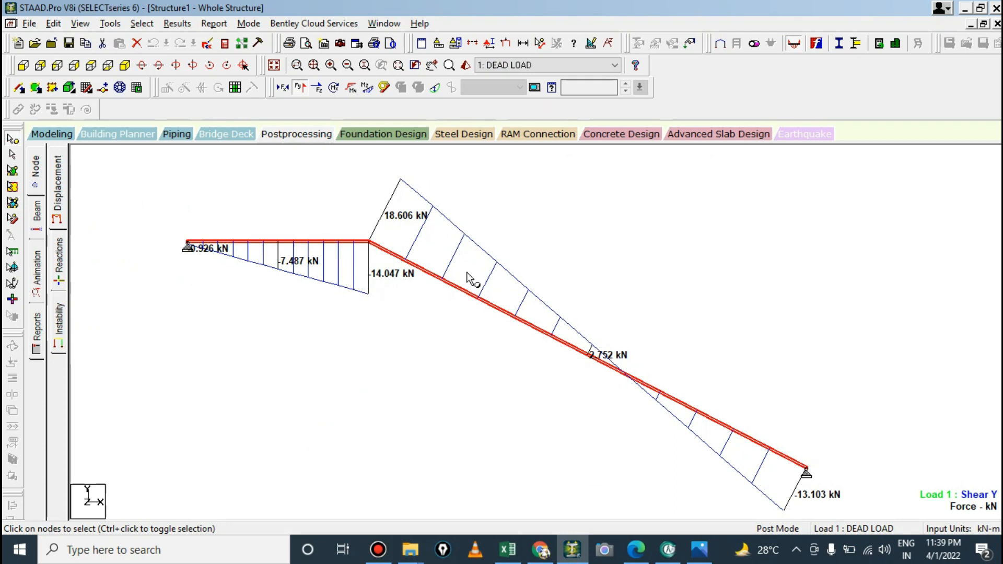
# Step: Switch to Excel and begin the shear stress formula in I13 as =(B13*100), based on the maximum shear in B13
pyautogui.click(508, 551)
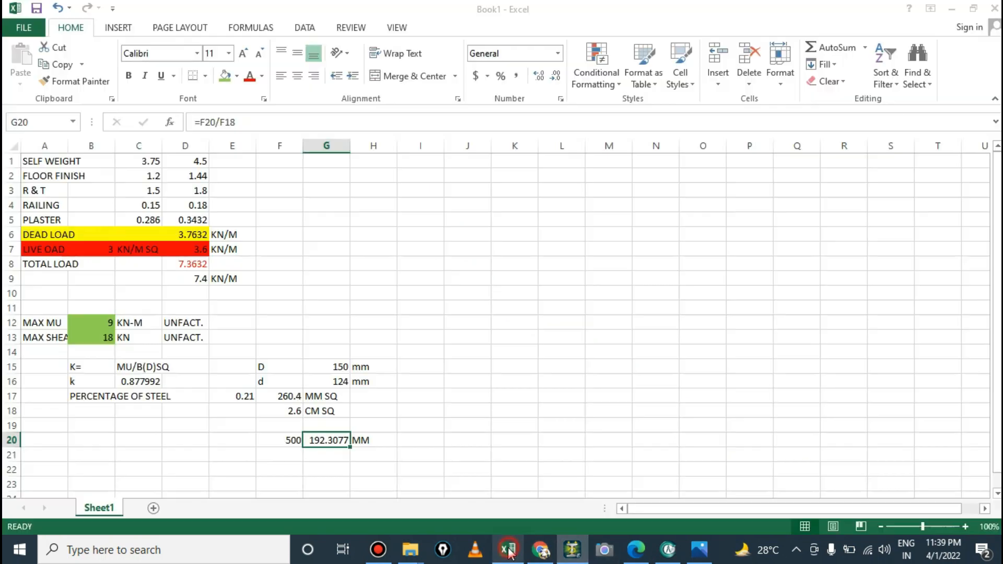
pyautogui.click(114, 340)
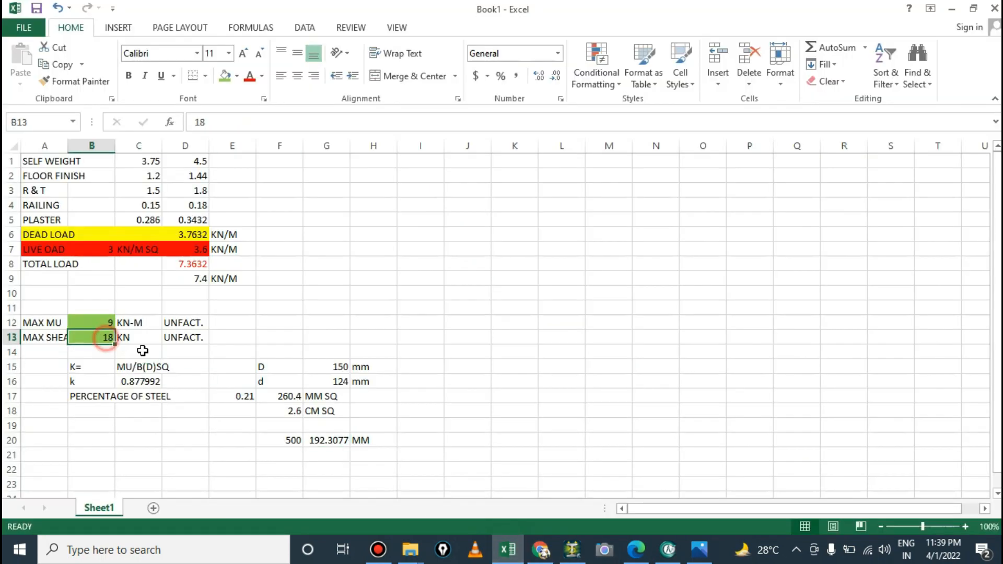
pyautogui.click(438, 339)
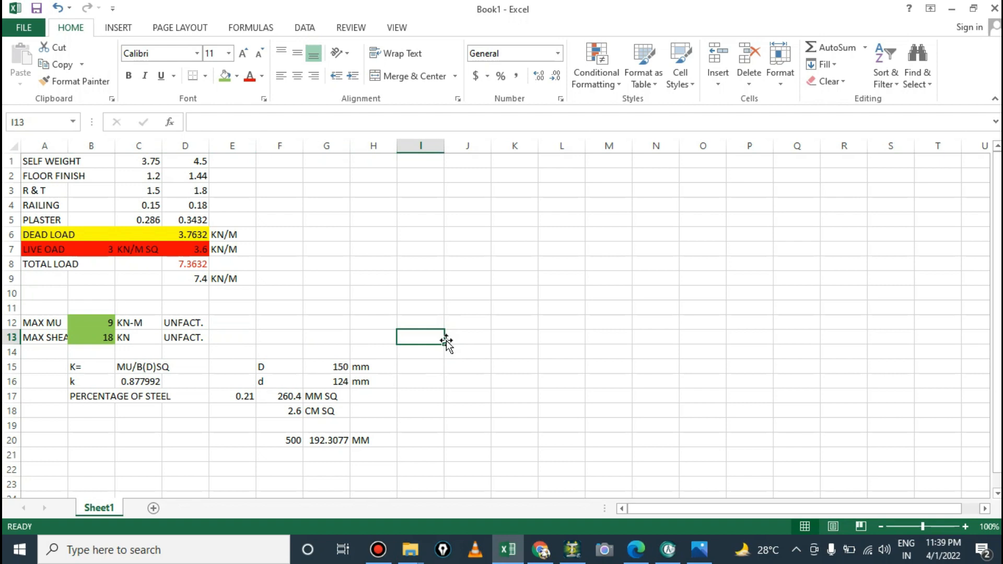
pyautogui.write('=')
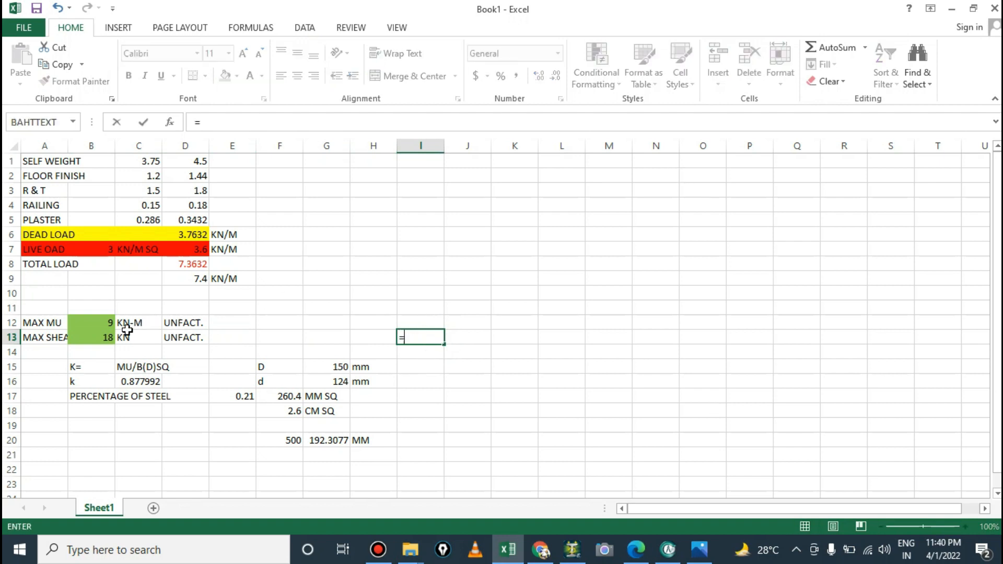
pyautogui.click(91, 337)
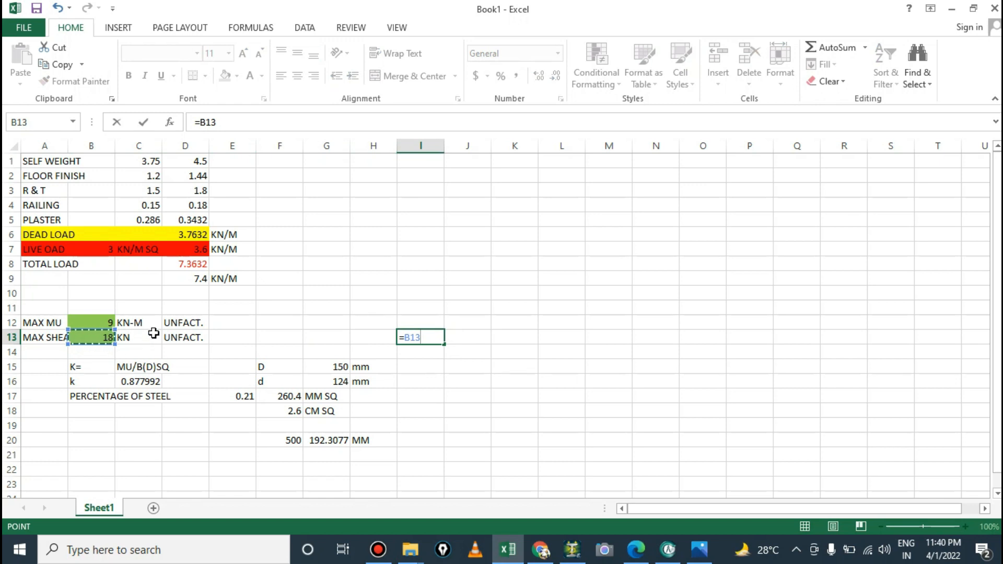
pyautogui.write('*100')
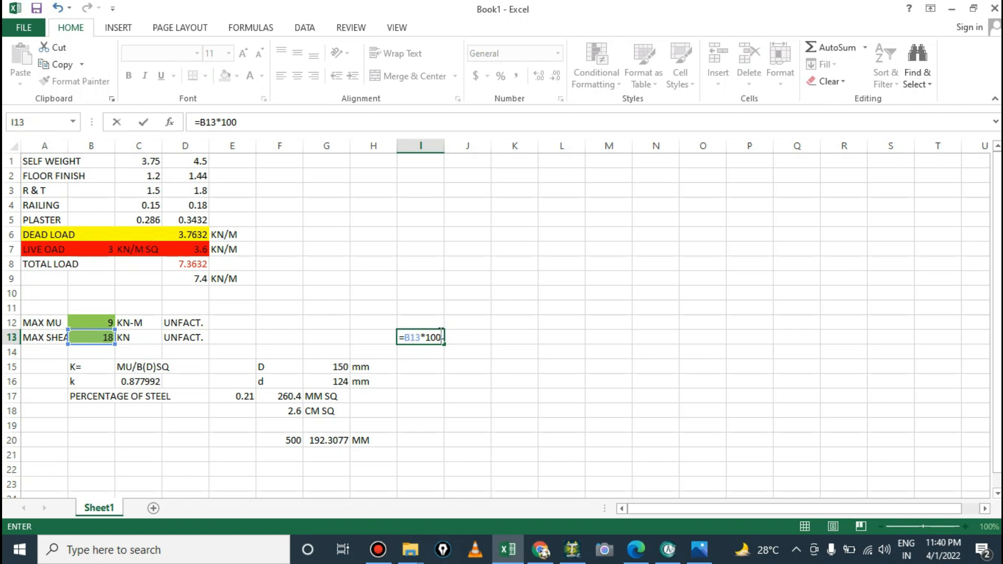
pyautogui.write(')')
pyautogui.click(405, 337)
pyautogui.write('(')
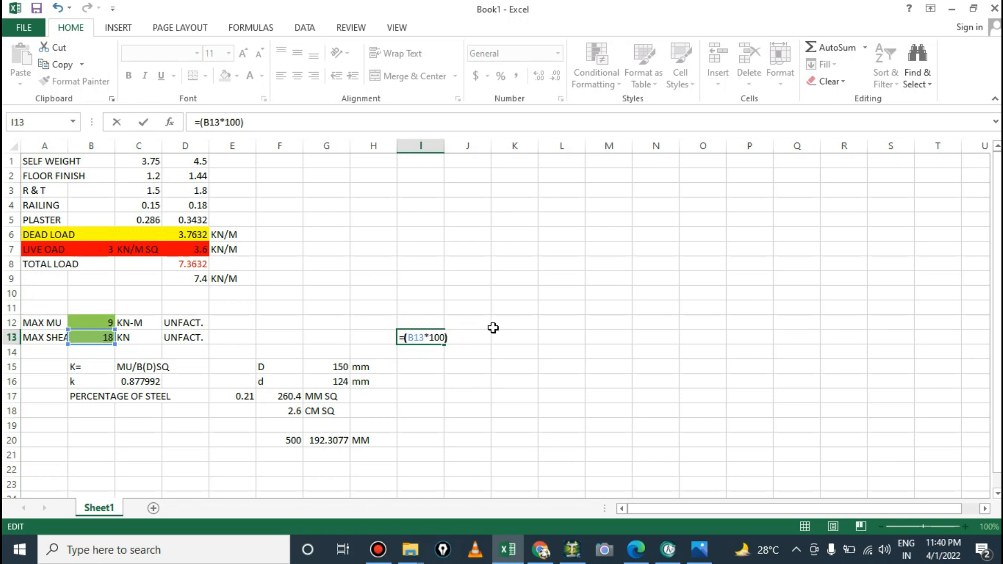
# Step: Complete the I13 formula with the width and effective depth as divisor so it reads =(B13*100)/(1000*G16)
pyautogui.click(456, 337)
pyautogui.write('/1000')
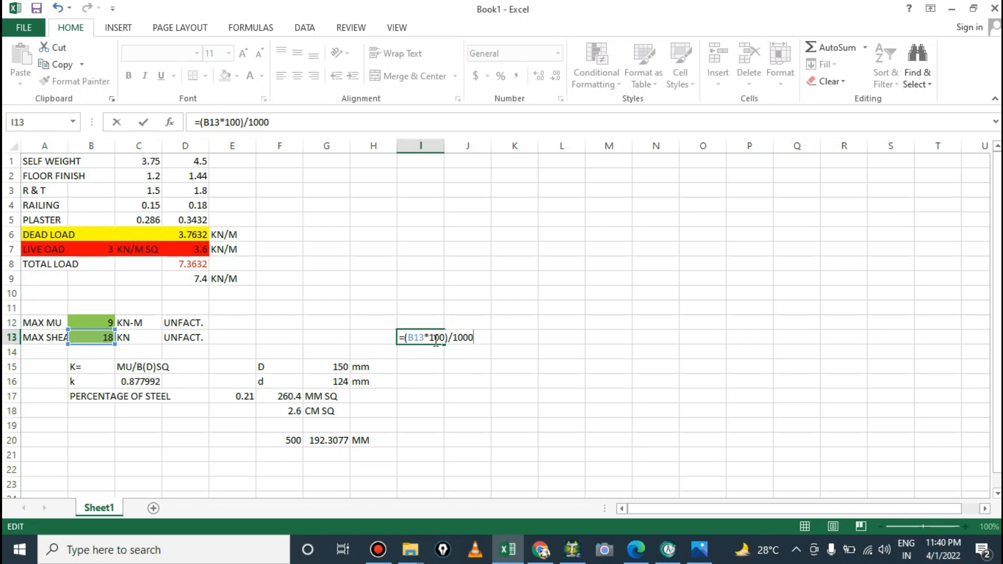
pyautogui.write('*')
pyautogui.click(339, 382)
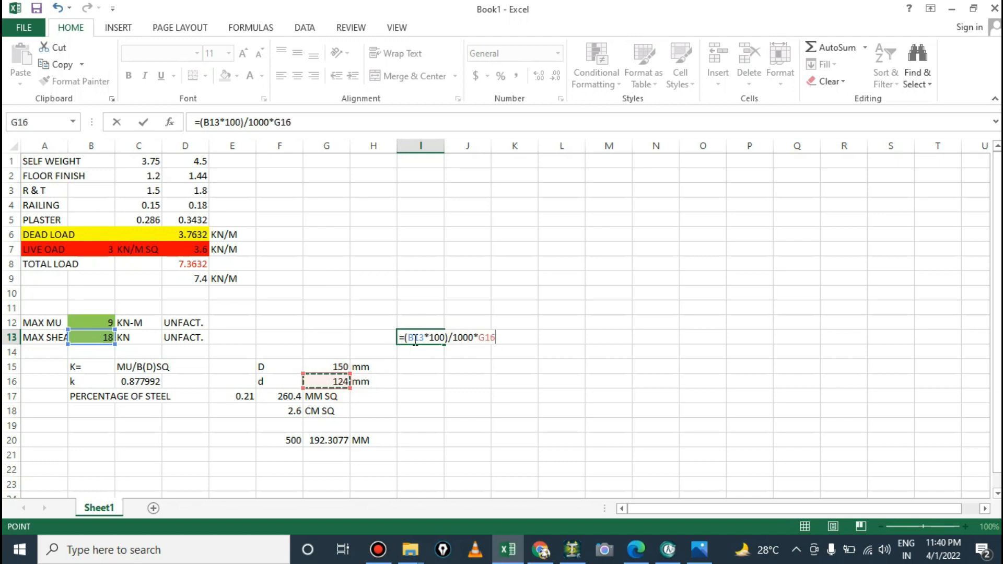
pyautogui.moveTo(404, 335); pyautogui.dragTo(464, 337)
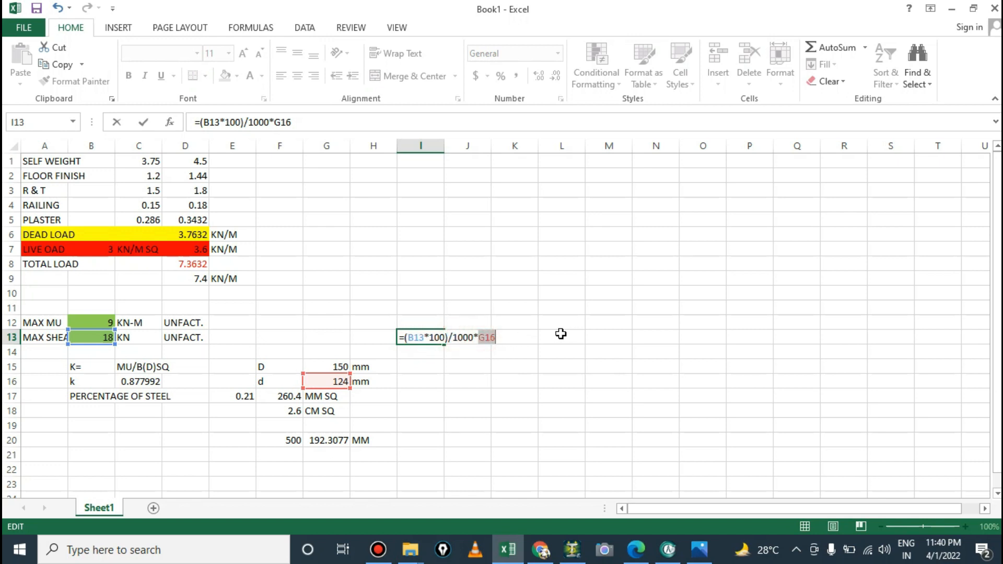
pyautogui.click(508, 337)
pyautogui.write('_)')
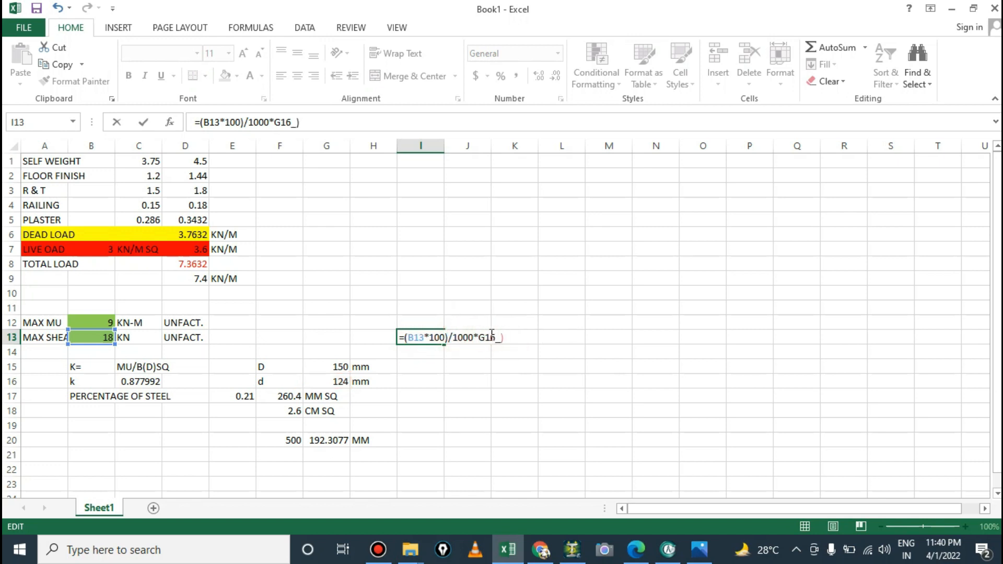
pyautogui.press('Left')
pyautogui.press('BackSpace')
pyautogui.click(451, 338)
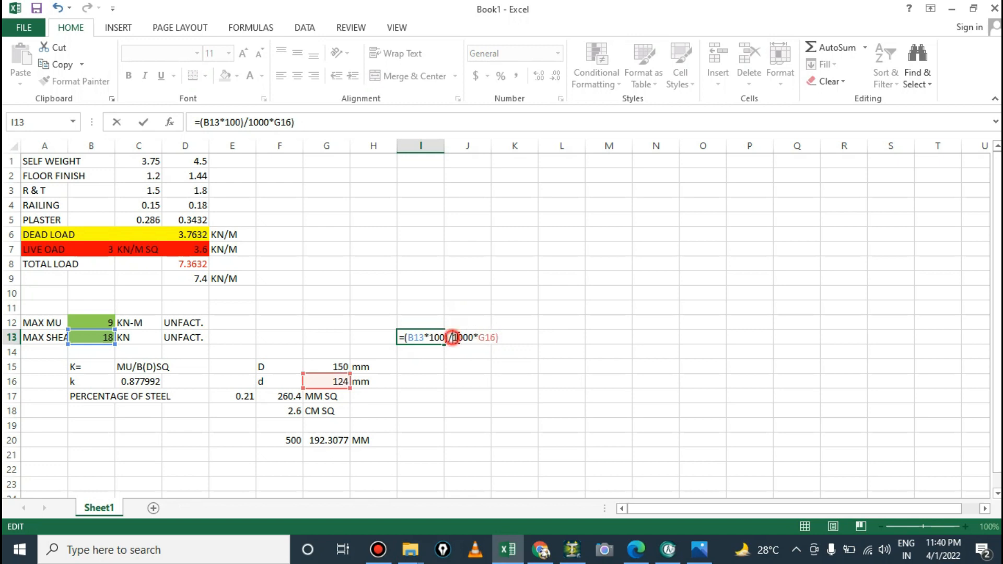
pyautogui.write('(')
pyautogui.press('Return')
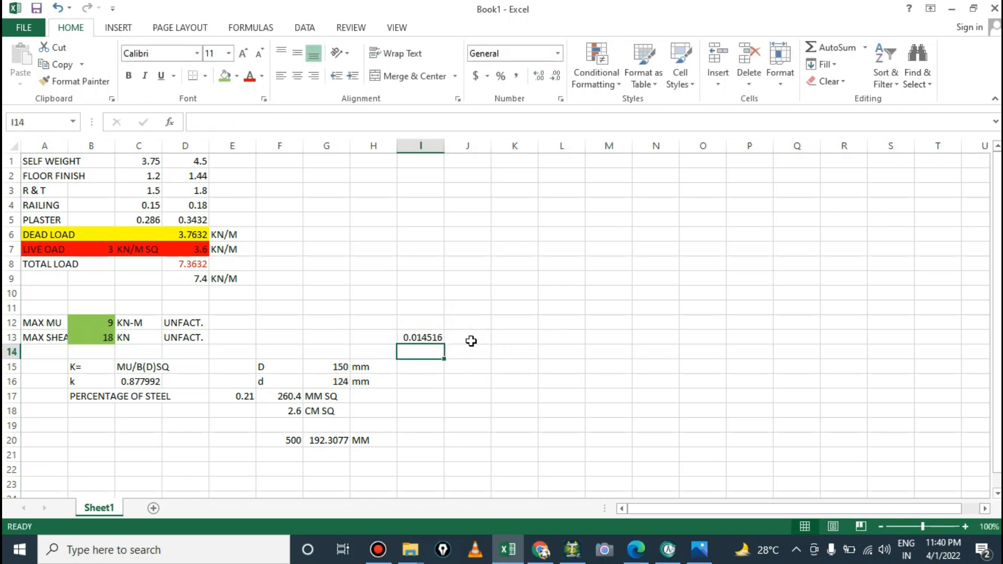
pyautogui.click(426, 337)
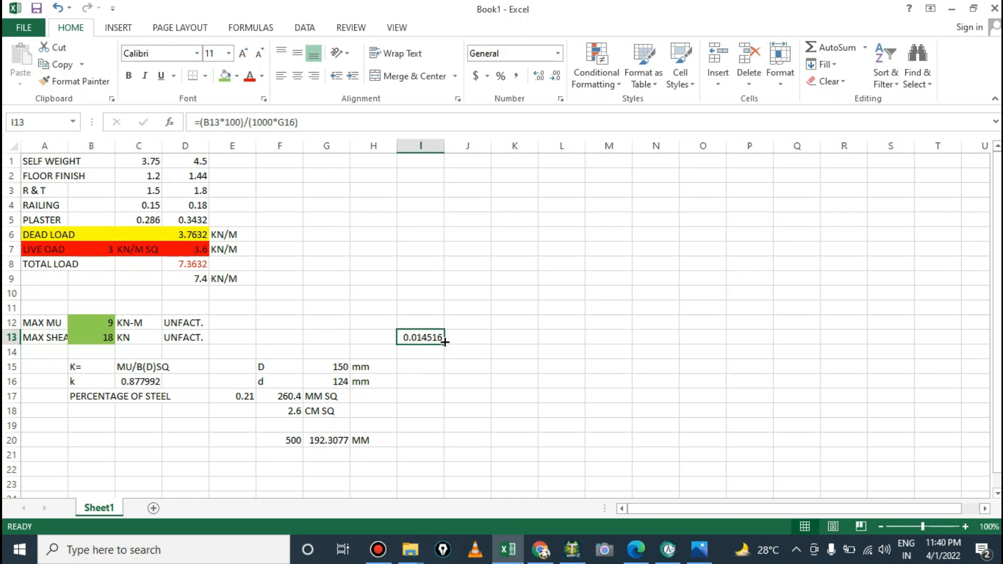
# Step: Switch to Photos and look over the flexure reinforcement percentage table
pyautogui.click(952, 9)
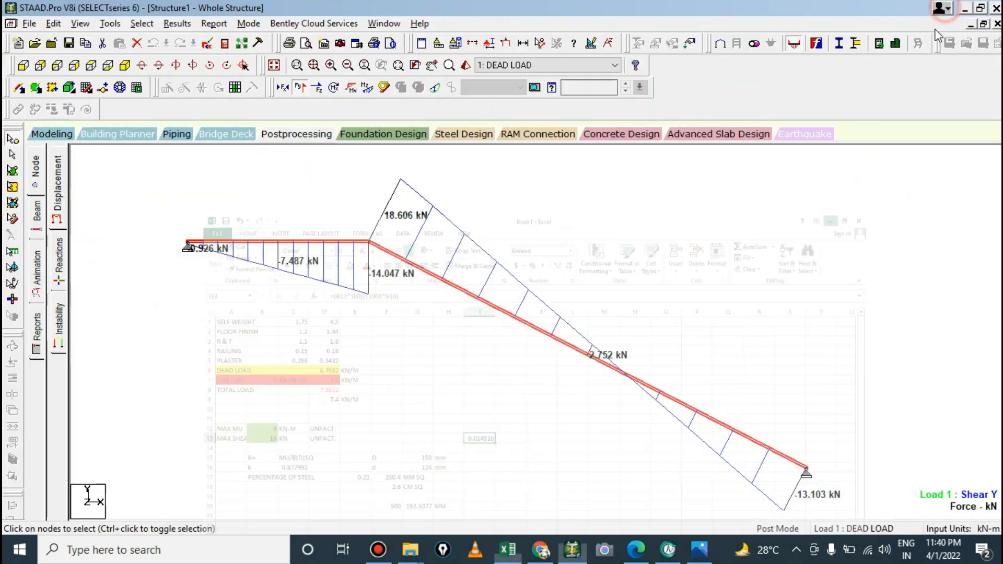
pyautogui.click(699, 549)
pyautogui.scroll(-5, 656, 392)
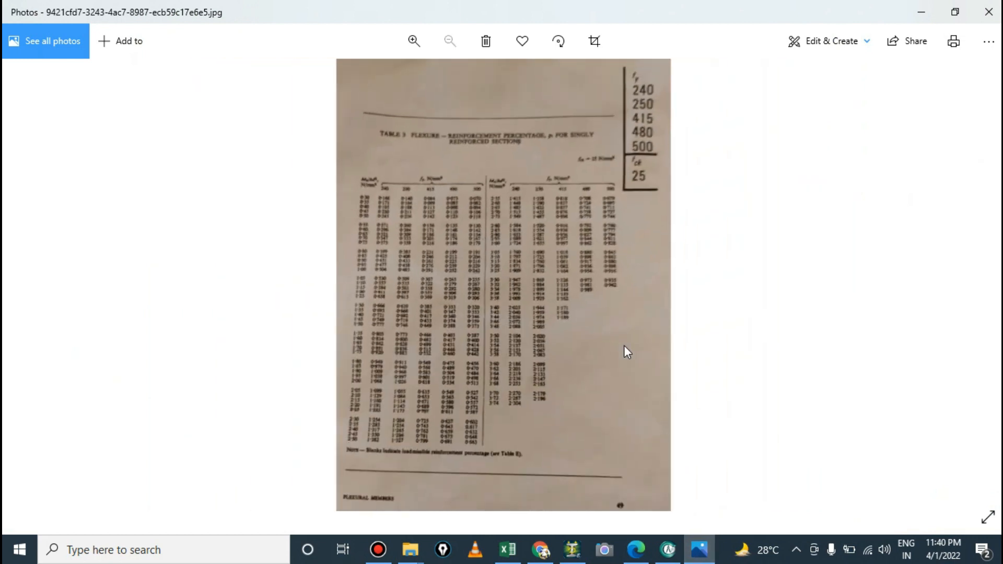
pyautogui.click(922, 12)
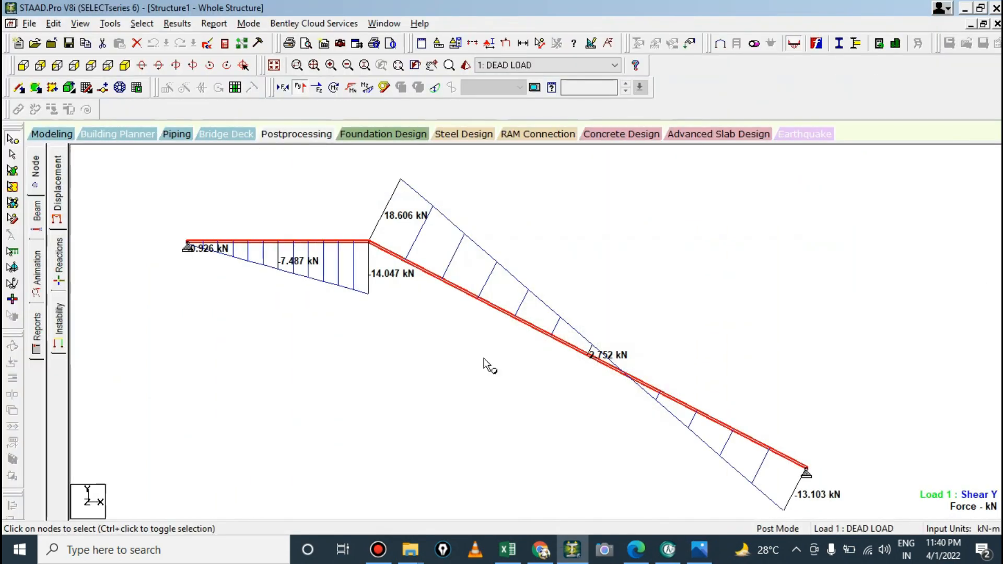
# Step: Open the allowable shear stress table image 65a3806e-8e1b-45fd-8db2-36cd437264dd from the IS Code folder in File Explorer
pyautogui.moveTo(410, 550)
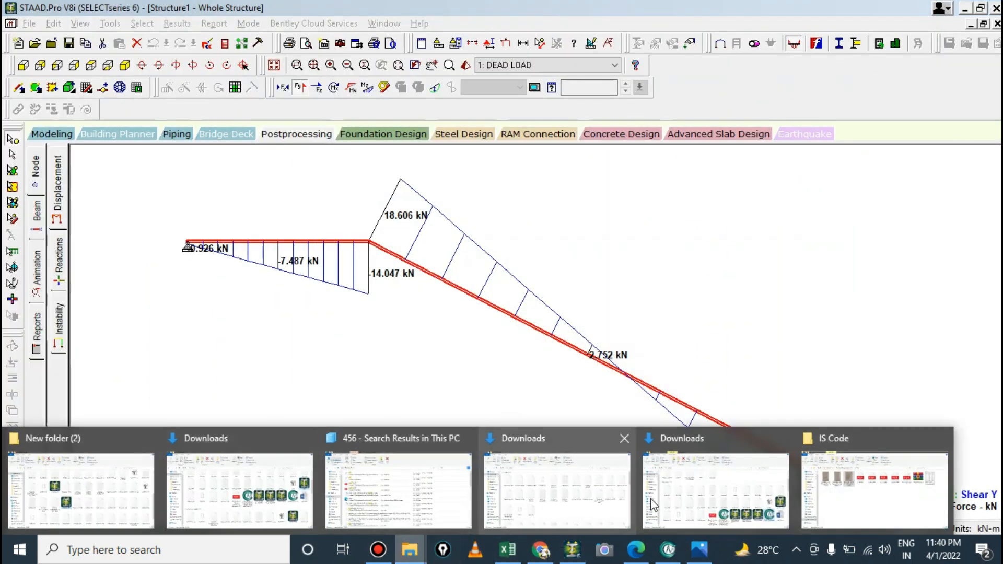
pyautogui.click(853, 493)
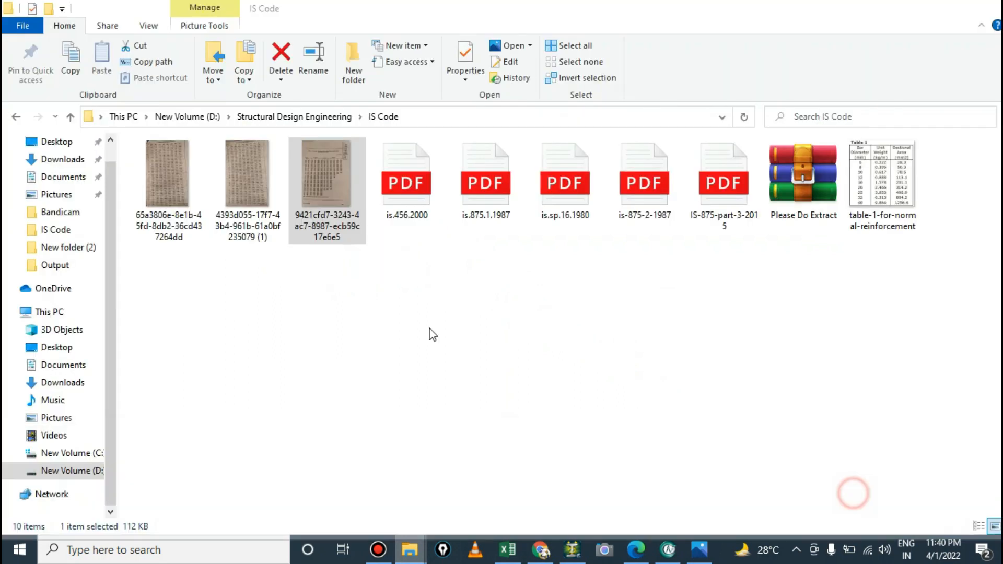
pyautogui.click(176, 169)
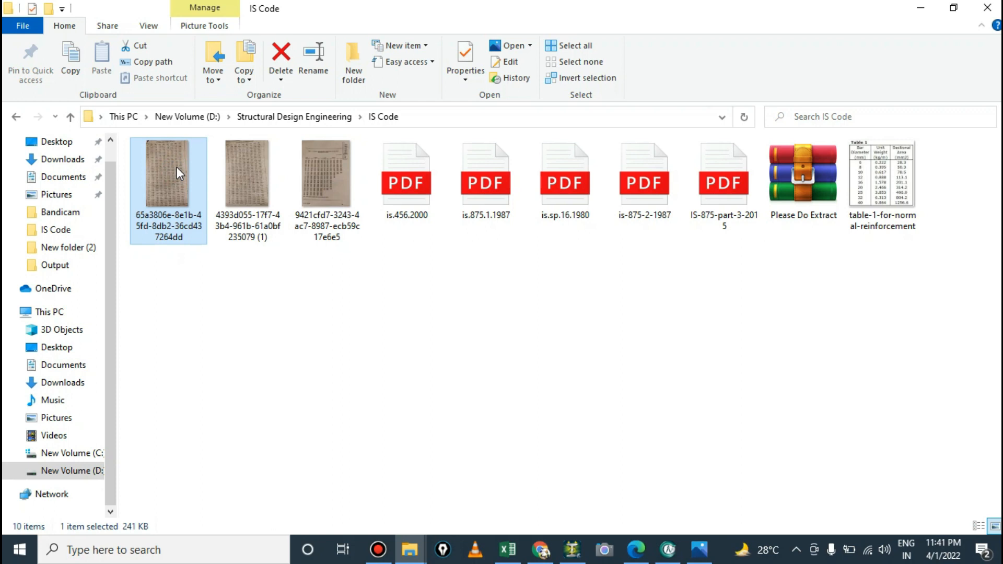
pyautogui.moveTo(163, 266); pyautogui.dragTo(353, 193)
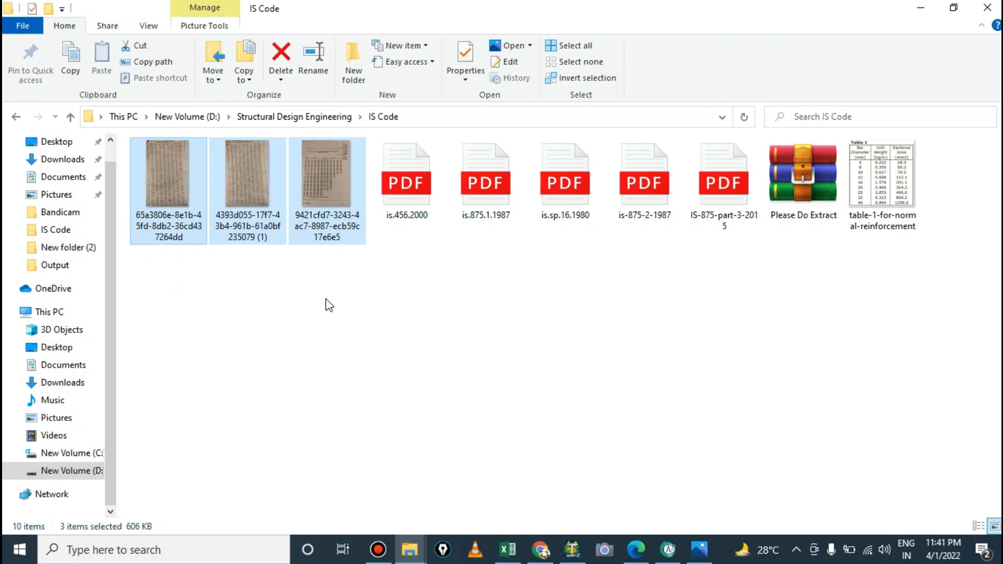
pyautogui.click(251, 278)
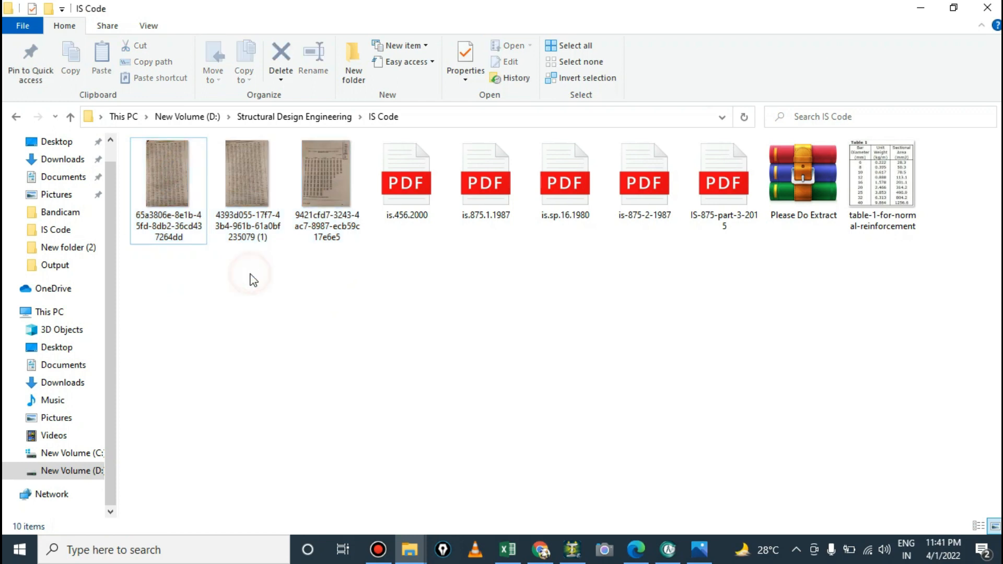
pyautogui.click(179, 167)
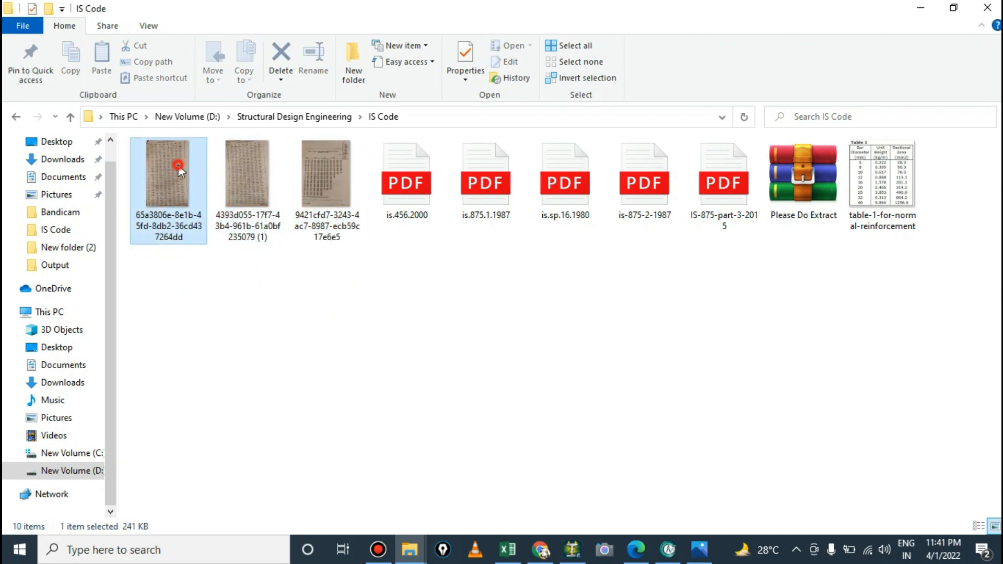
pyautogui.doubleClick(179, 166)
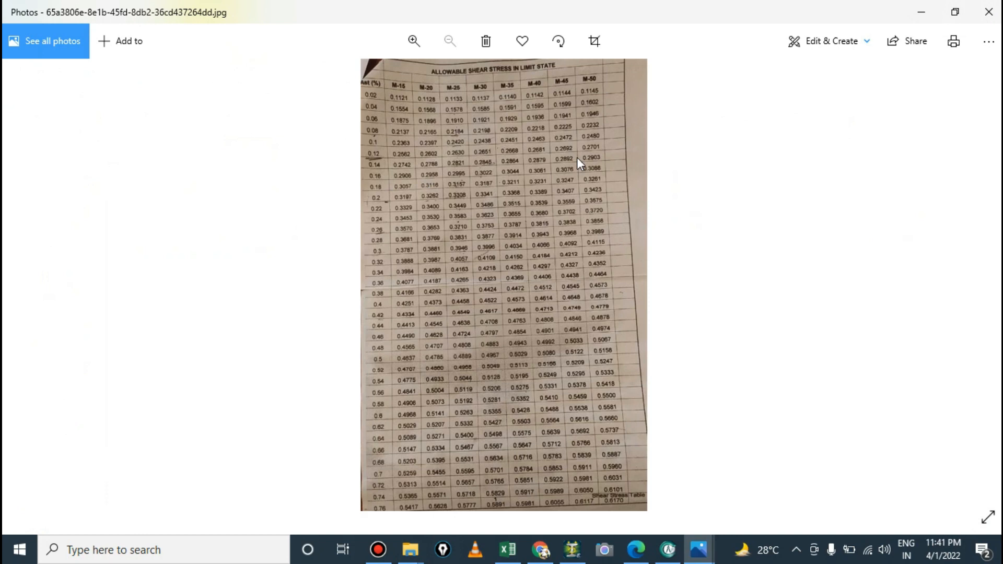
# Step: Compare the steel percentage rows and concrete grades of the allowable shear stress table with the calculated stress in I13 in Excel
pyautogui.keyDown('ctrl'); pyautogui.scroll(2, 518, 65); pyautogui.keyUp('ctrl')
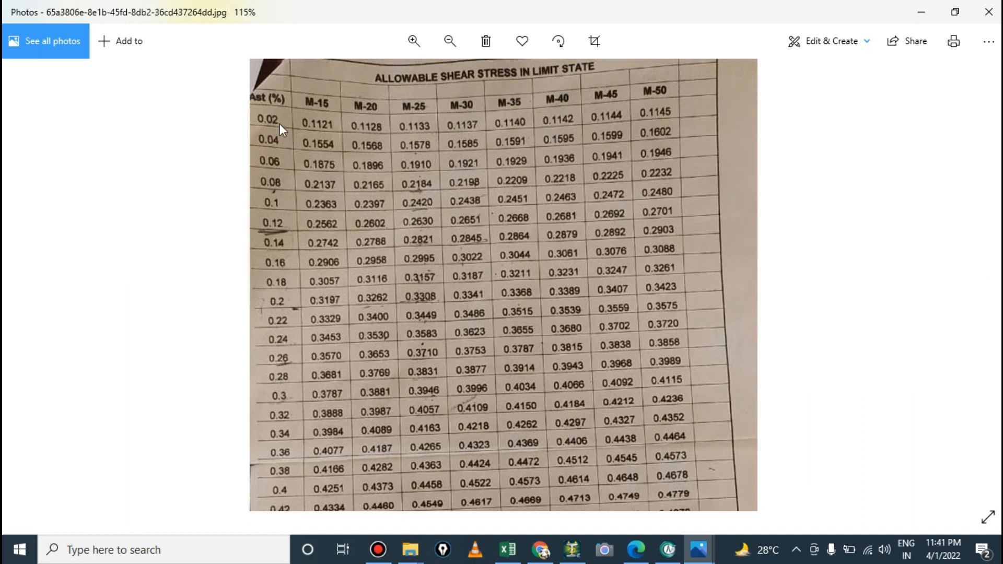
pyautogui.scroll(-2, 302, 120)
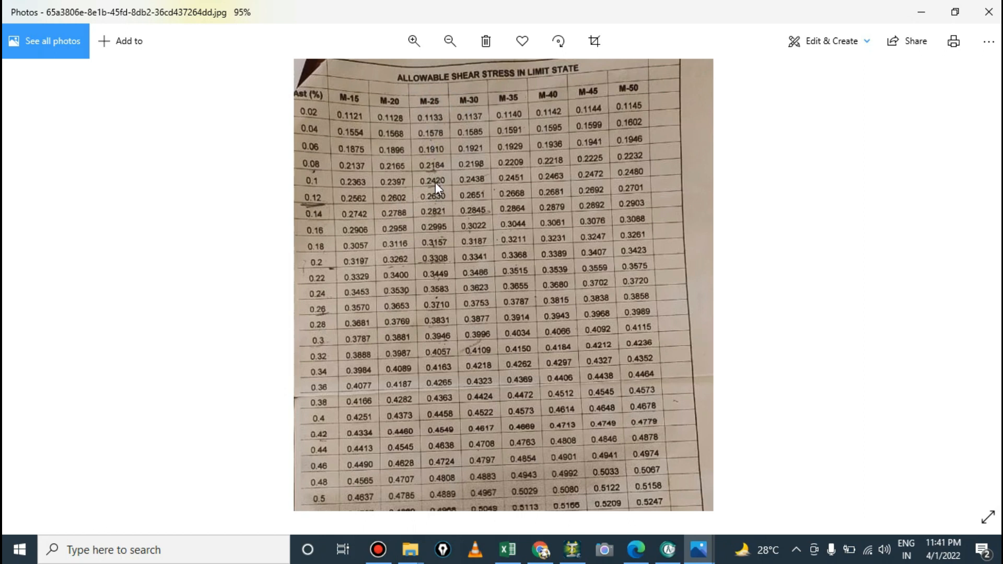
pyautogui.hotkey('alt', 'Tab')
pyautogui.hotkey('alt', 'Tab')
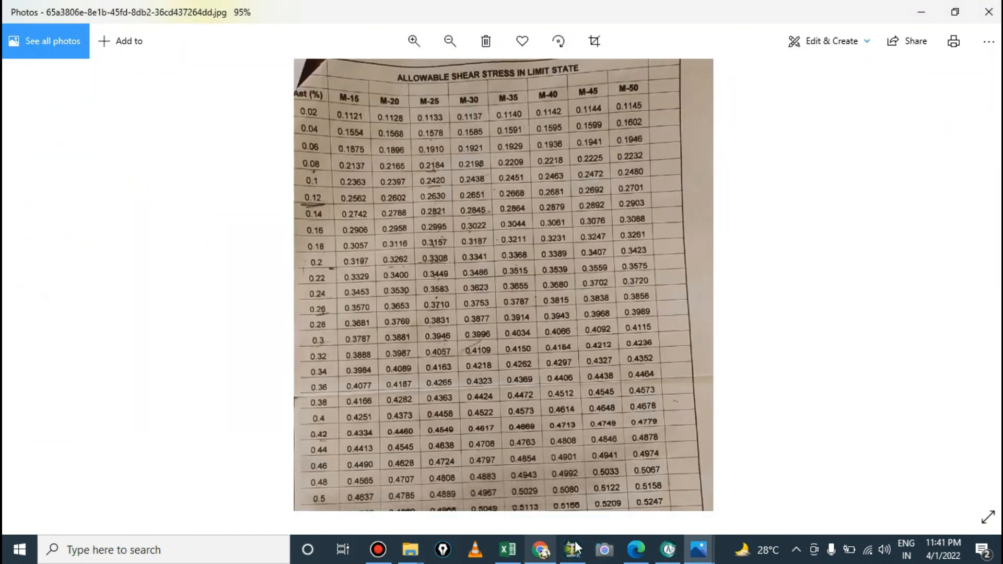
pyautogui.click(508, 549)
pyautogui.click(409, 336)
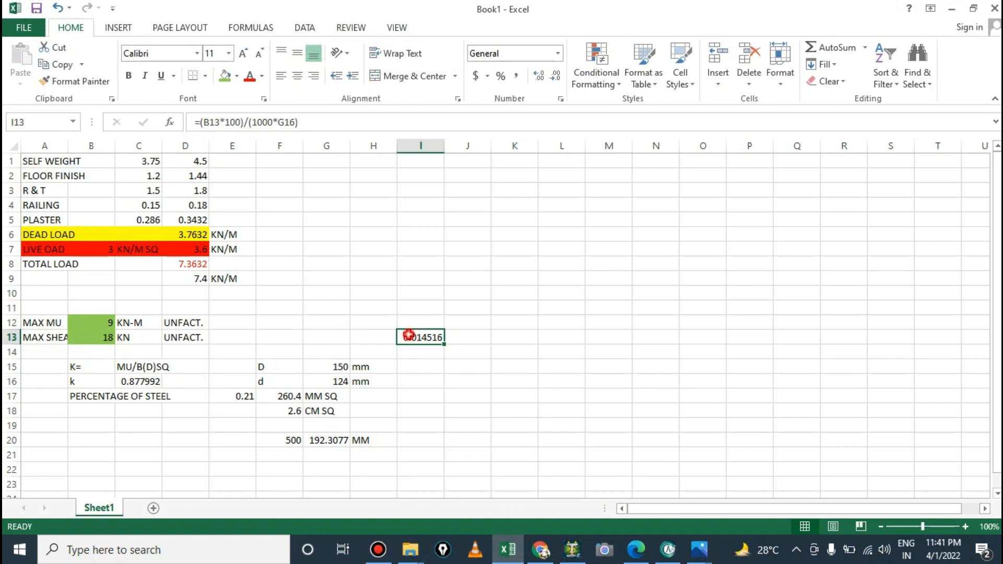
pyautogui.click(957, 4)
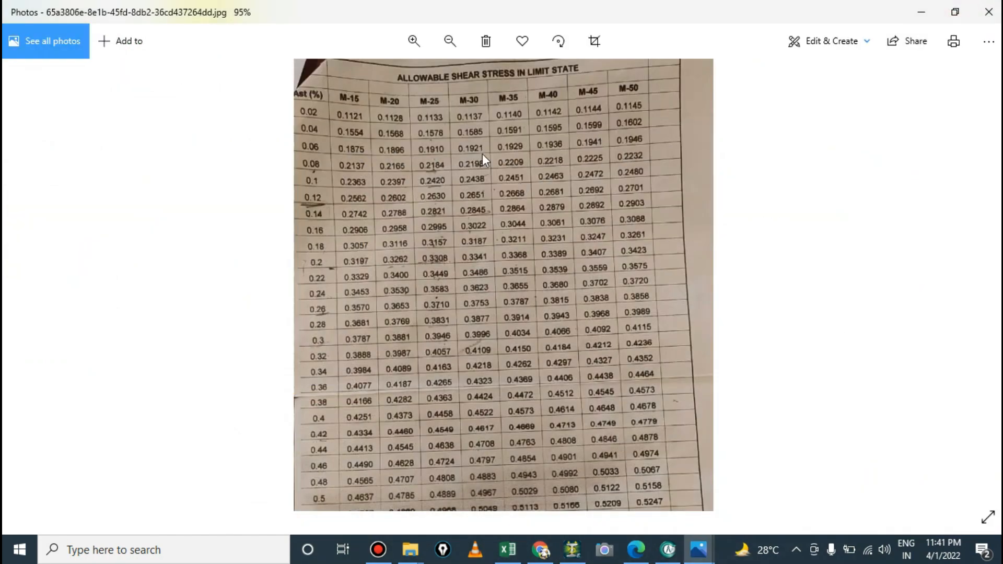
pyautogui.scroll(2, 425, 102)
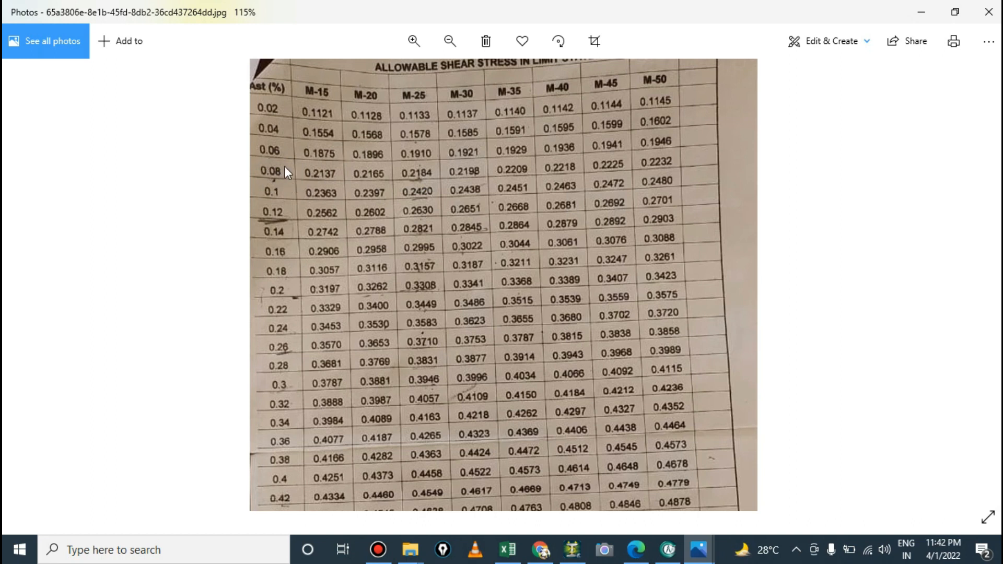
# Step: Switch to Excel and check the steel percentage in E17 and the steel area formula in F17
pyautogui.hotkey('alt', 'Tab')
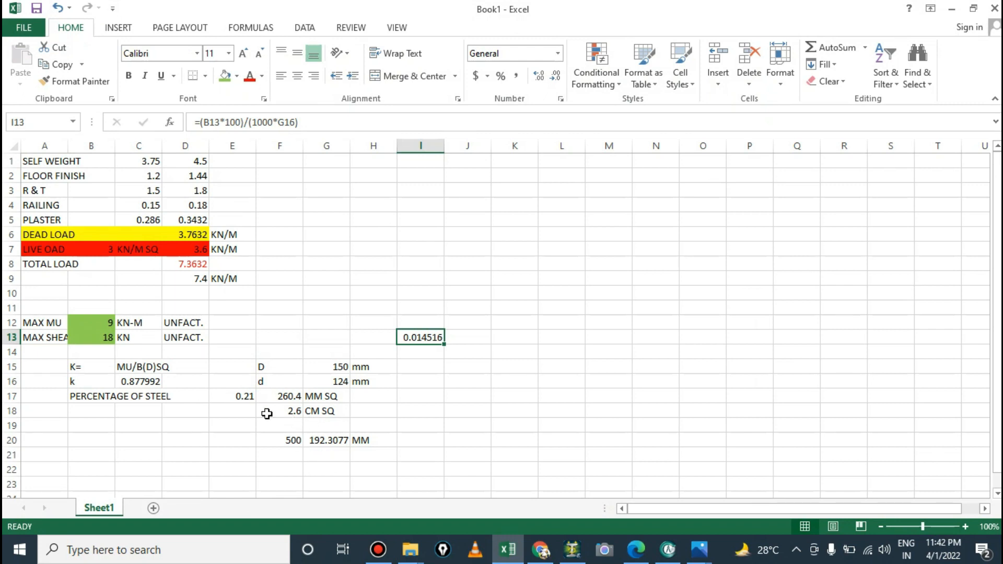
pyautogui.click(244, 398)
pyautogui.click(293, 396)
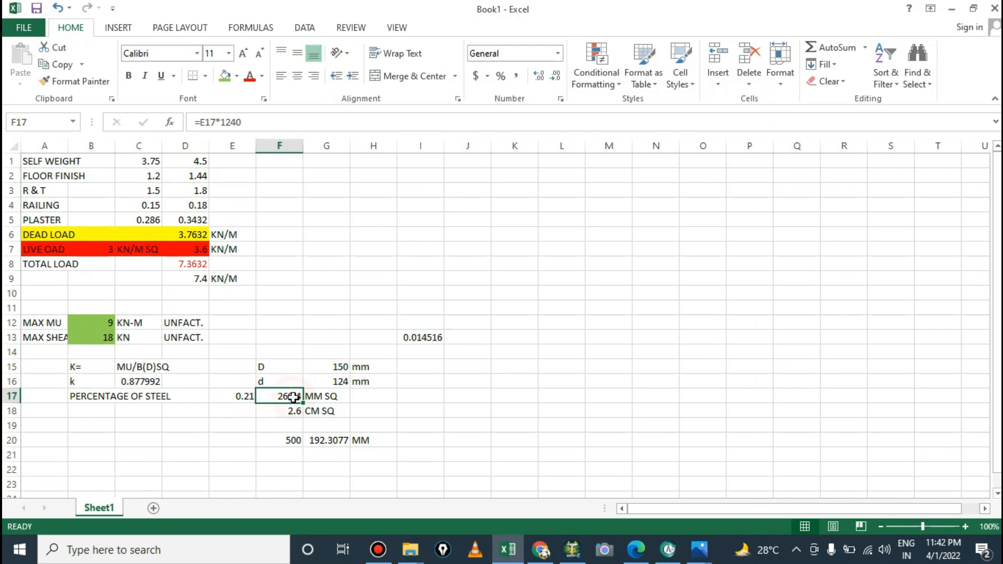
# Step: Clear the steel percentage in E17 and consult the allowable shear stress table image in Photos
pyautogui.click(247, 398)
pyautogui.click(241, 397)
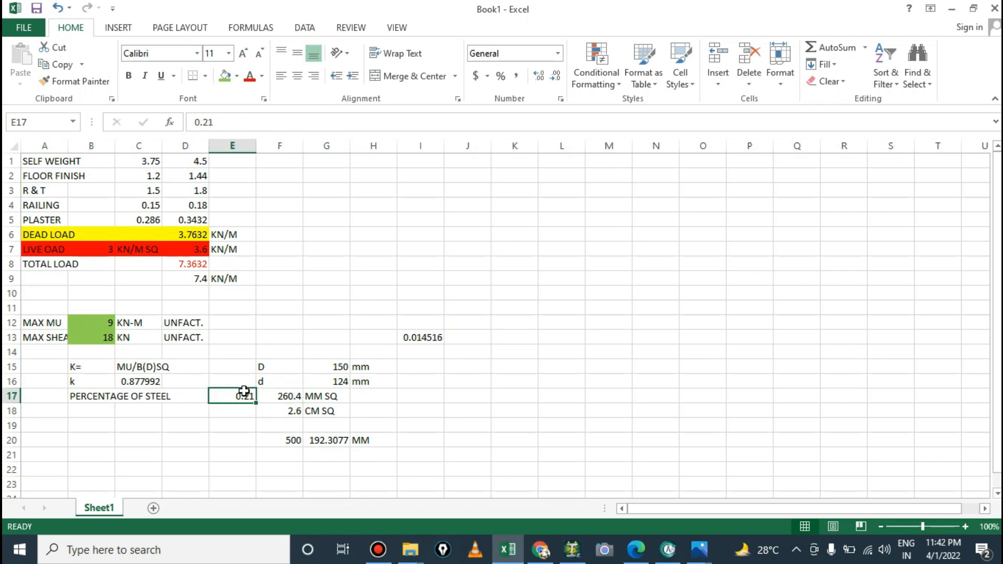
pyautogui.press('BackSpace')
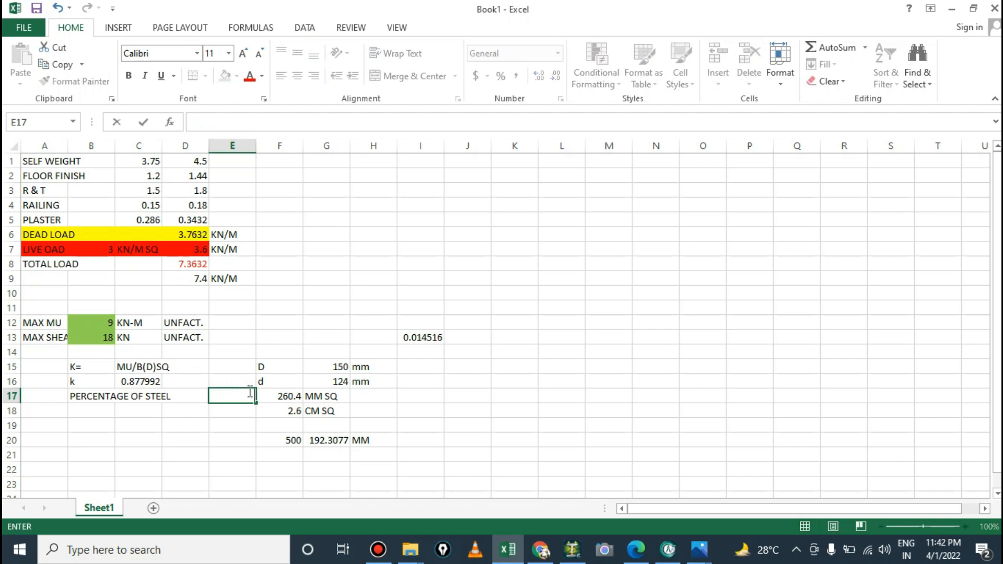
pyautogui.hotkey('alt', 'Tab')
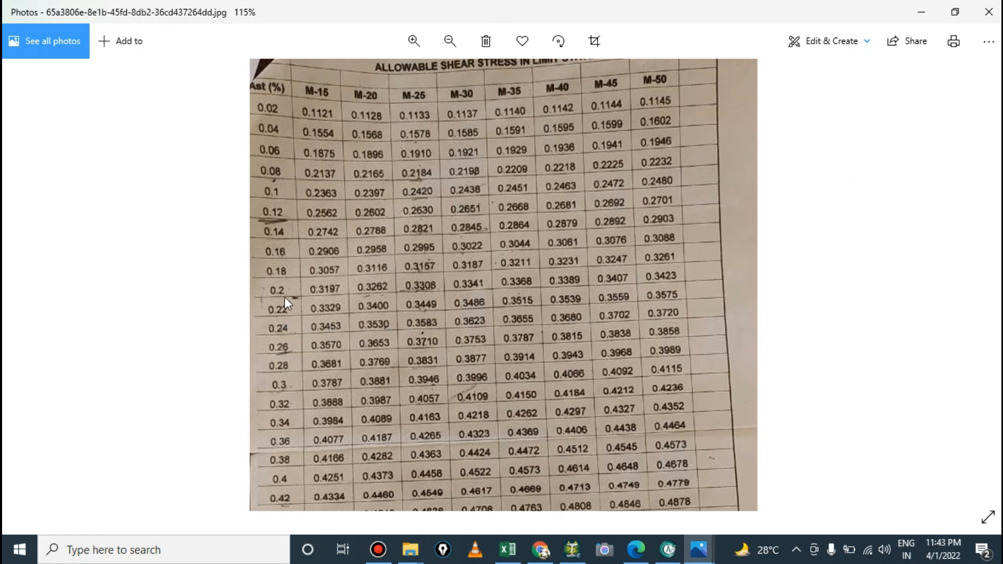
pyautogui.click(921, 11)
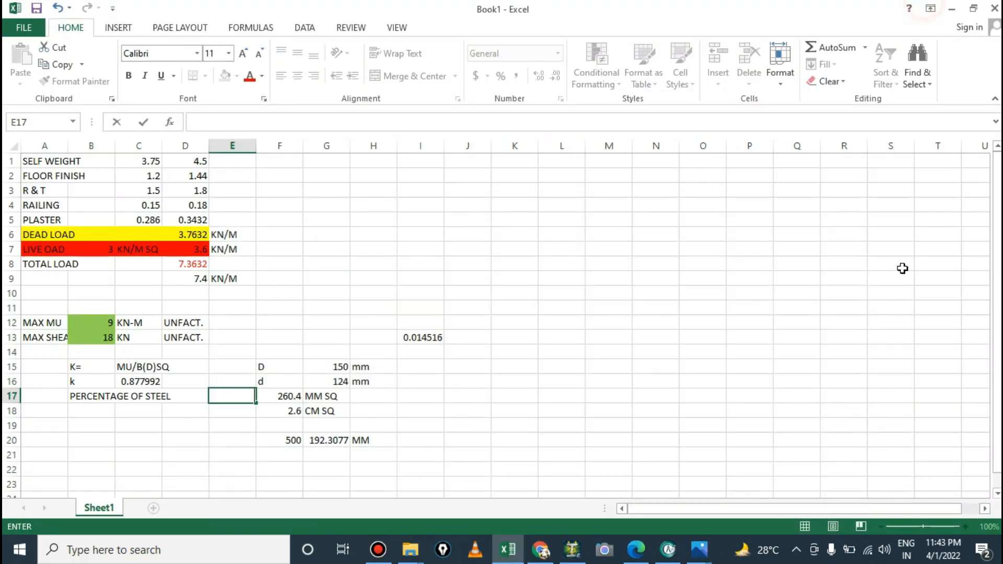
pyautogui.click(583, 303)
# Step: Switch to STAAD.Pro and examine the staircase's Shear Y diagram under the dead load
pyautogui.click(952, 8)
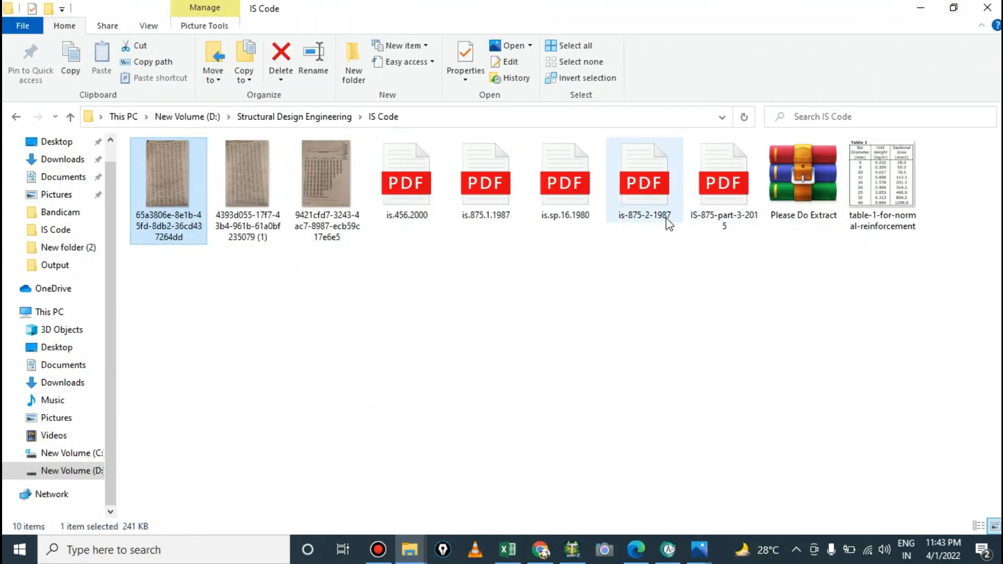
pyautogui.click(921, 7)
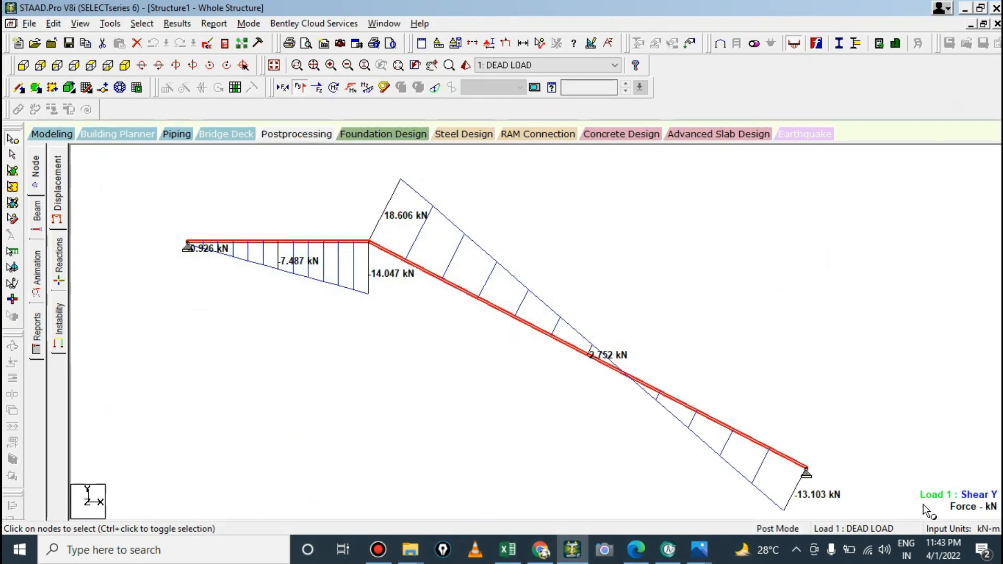
pyautogui.moveTo(805, 459); pyautogui.dragTo(751, 428, button='middle')
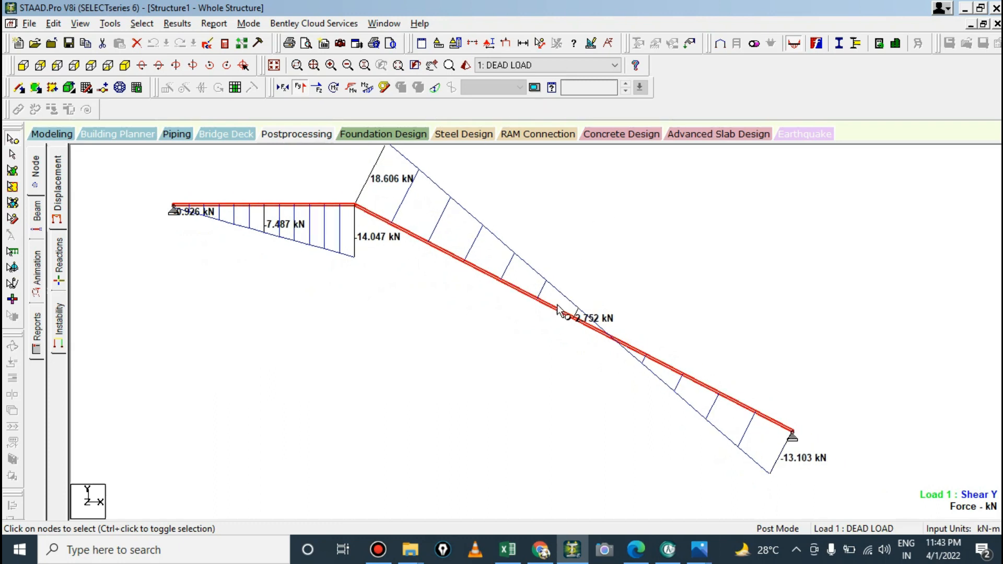
pyautogui.keyDown('ctrl'); pyautogui.scroll(1, 557, 318); pyautogui.keyUp('ctrl')
pyautogui.keyDown('ctrl'); pyautogui.scroll(-1, 558, 320); pyautogui.keyUp('ctrl')
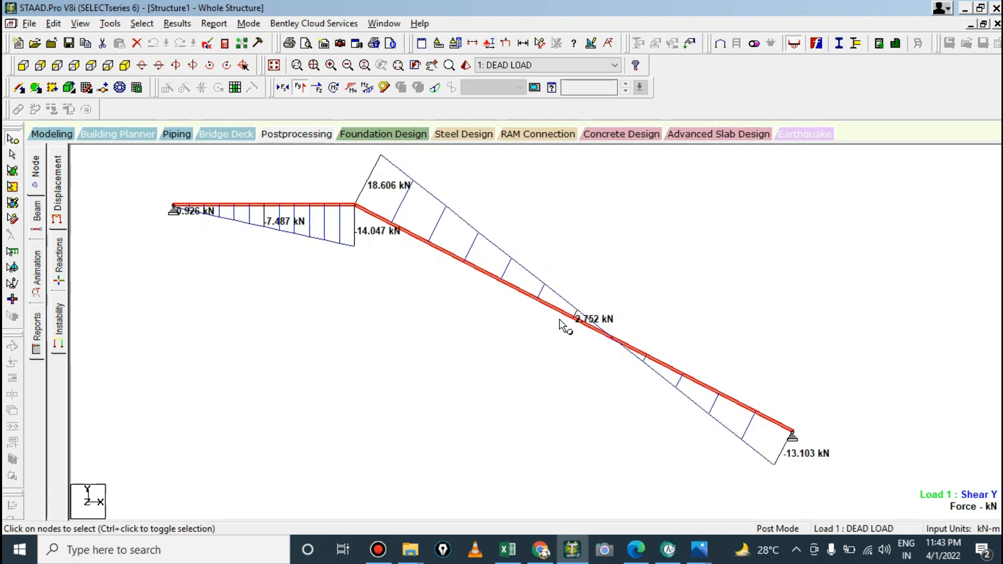
pyautogui.moveTo(497, 350); pyautogui.dragTo(493, 359, button='middle')
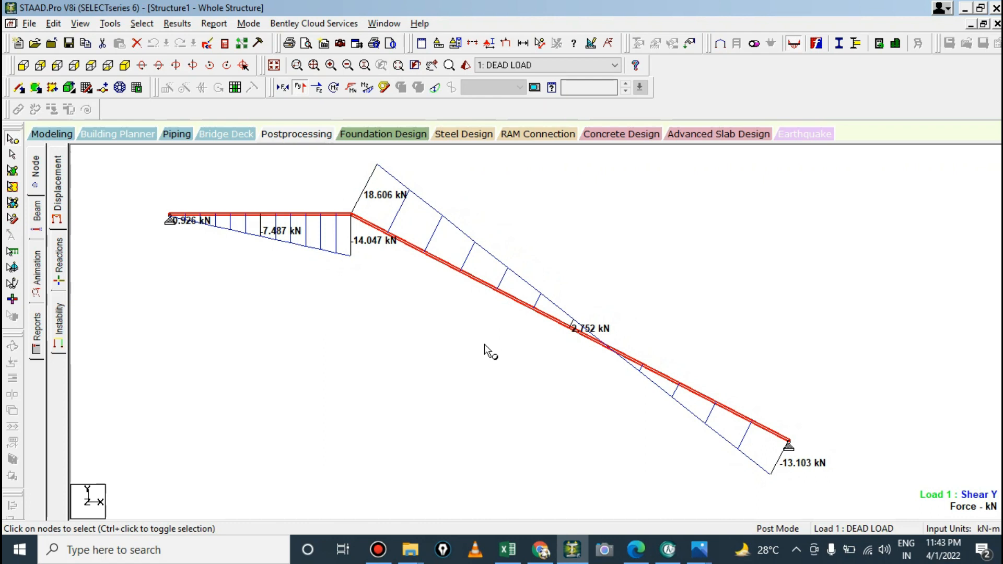
pyautogui.keyDown('ctrl'); pyautogui.scroll(2, 496, 332); pyautogui.keyUp('ctrl')
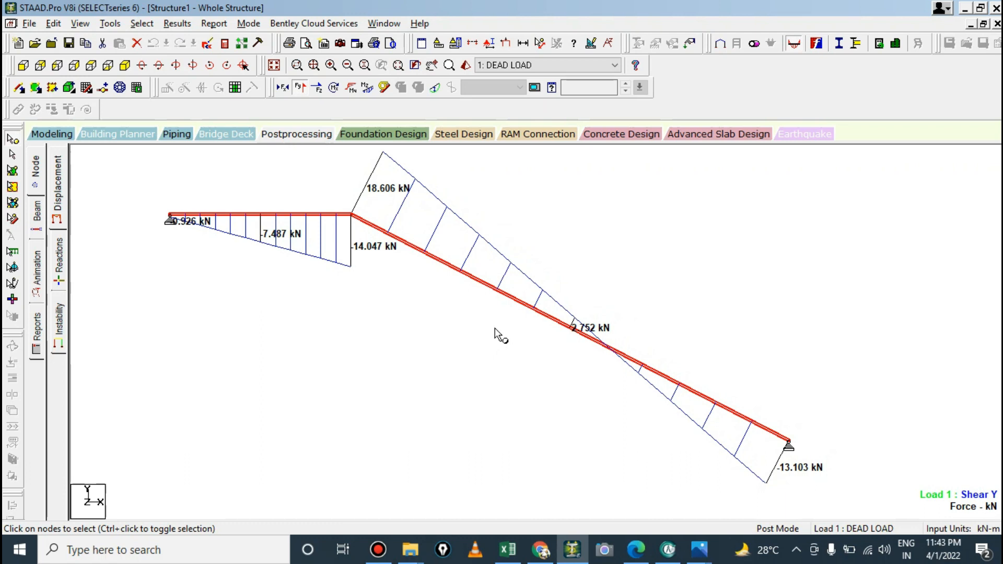
# Step: Display the staircase's displacement results in Postprocessing mode
pyautogui.click(313, 134)
pyautogui.click(500, 159)
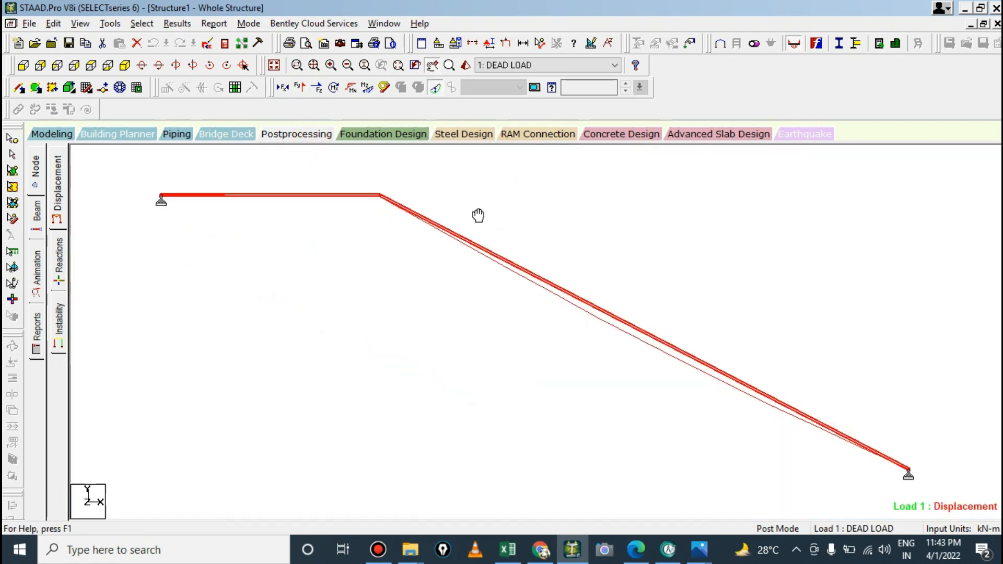
pyautogui.click(110, 23)
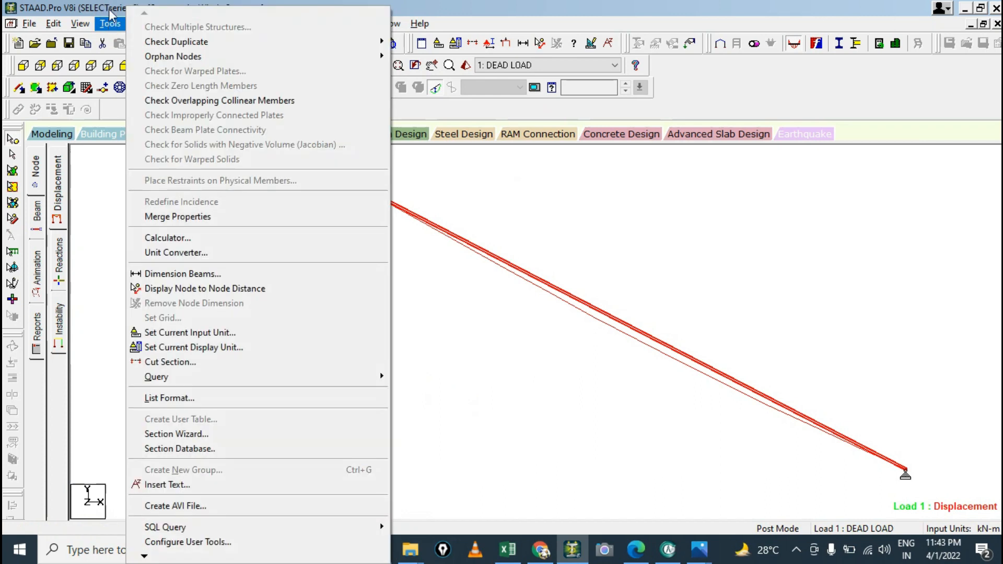
pyautogui.click(111, 23)
pyautogui.click(140, 23)
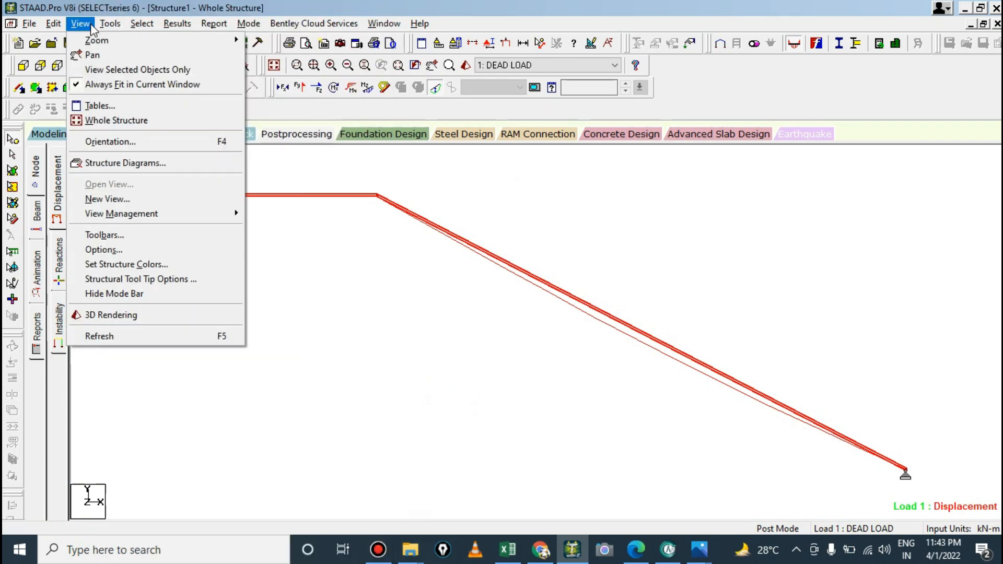
pyautogui.click(110, 23)
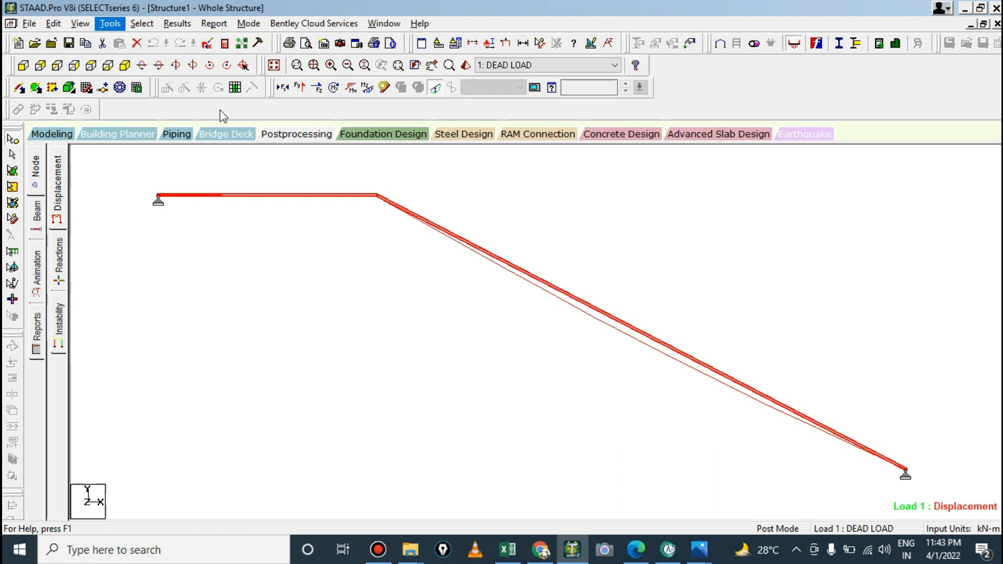
pyautogui.click(270, 135)
# Step: Annotate all beams of the staircase with their Max Resultant displacement
pyautogui.click(162, 23)
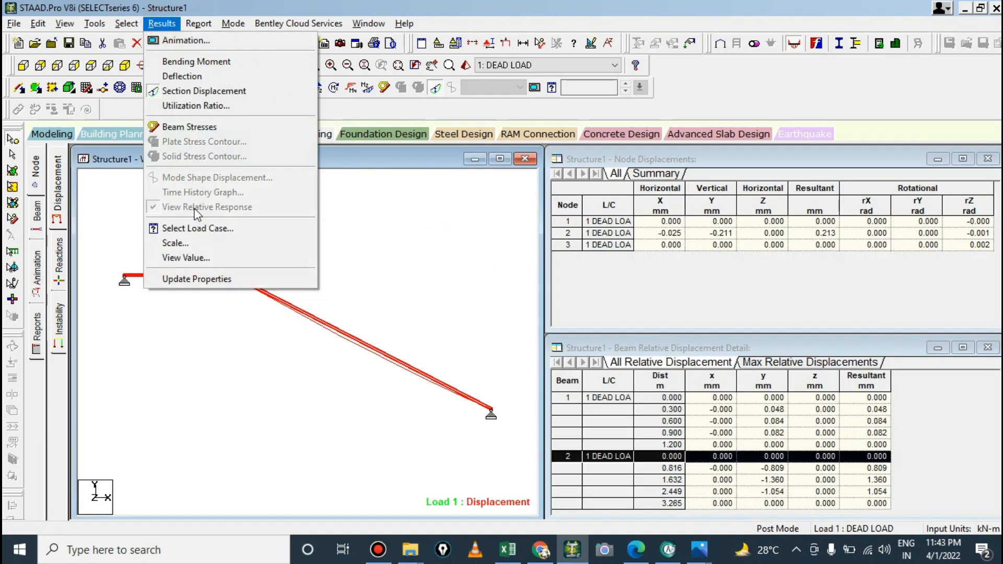
pyautogui.click(184, 258)
pyautogui.moveTo(469, 142); pyautogui.dragTo(584, 127)
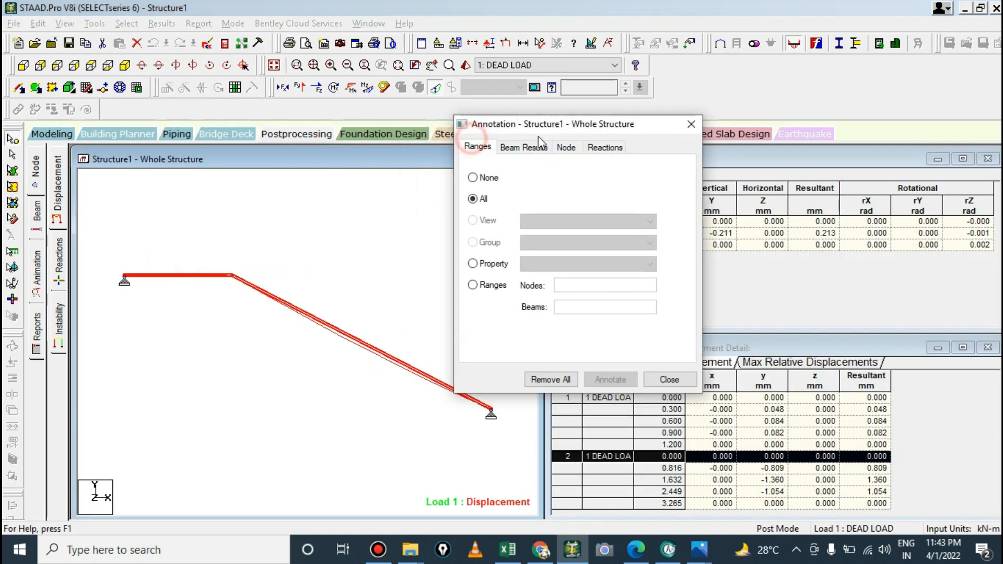
pyautogui.click(524, 148)
pyautogui.moveTo(523, 124); pyautogui.dragTo(651, 82)
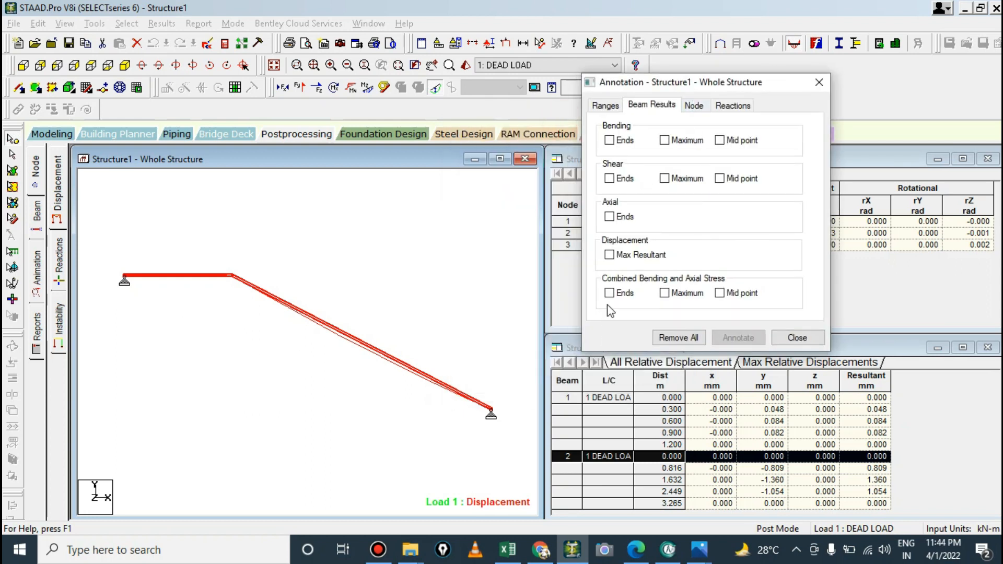
pyautogui.click(640, 255)
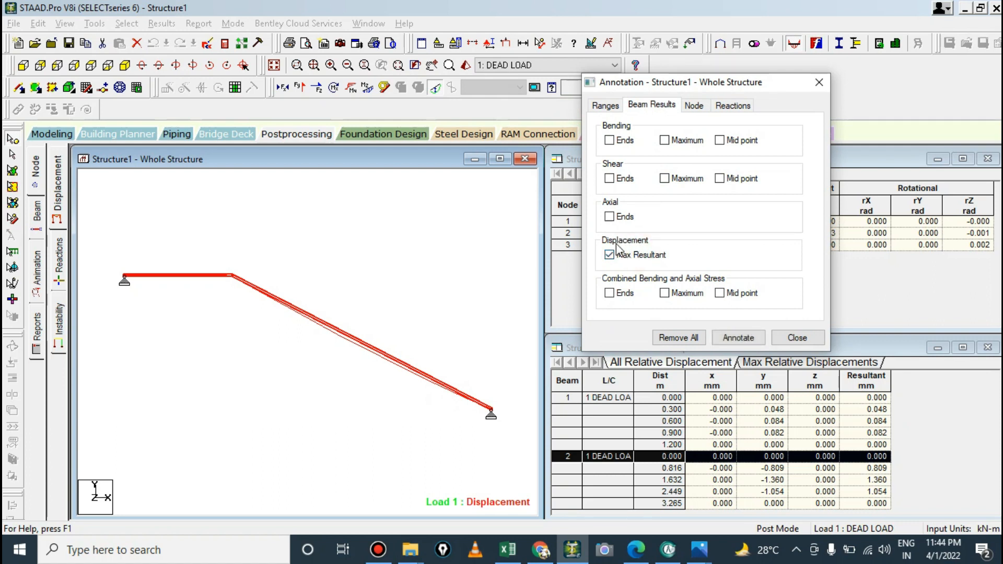
pyautogui.click(738, 337)
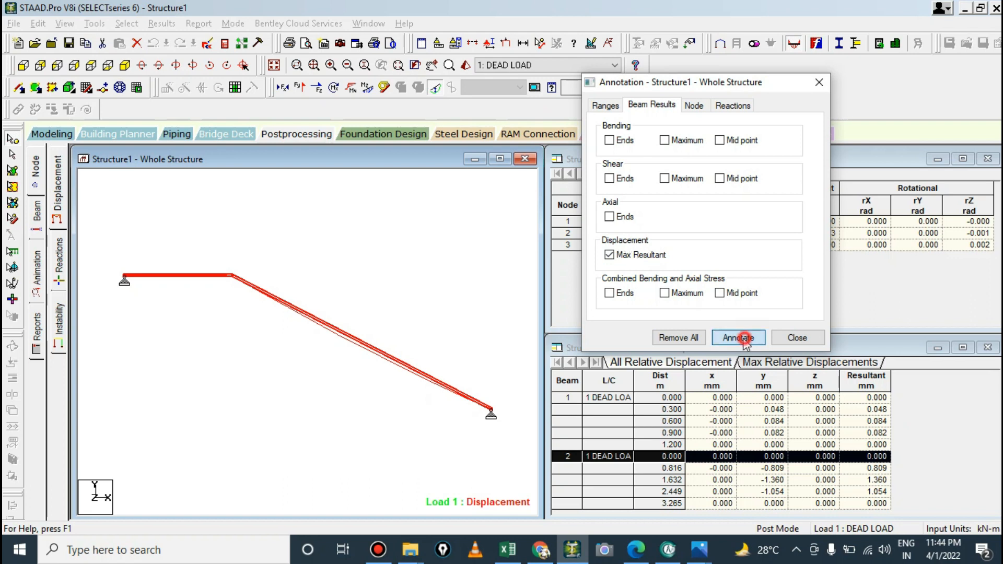
pyautogui.click(814, 336)
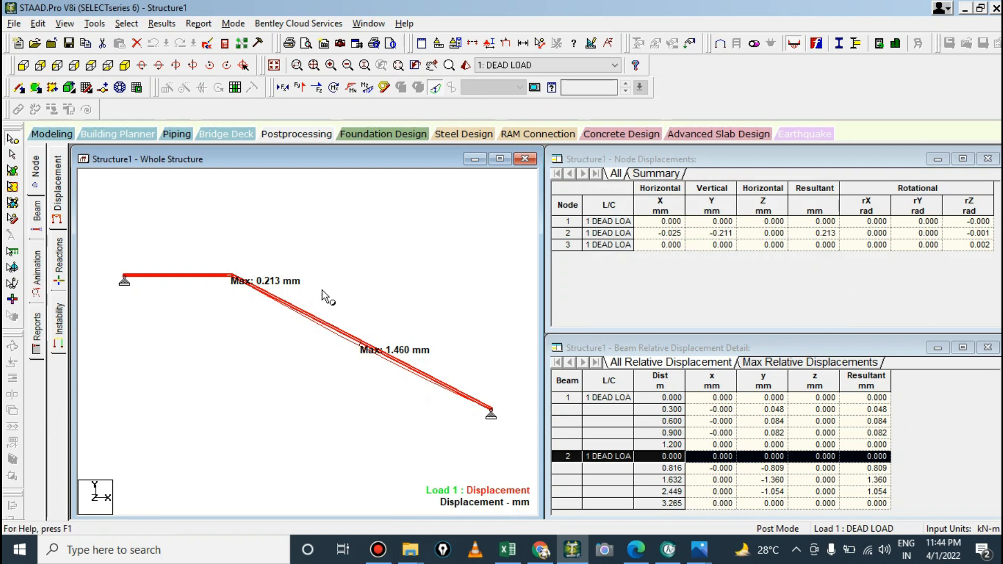
# Step: Maximize the structure view and enlarge the scale of the displacement diagram for load case 1: DEAD LOAD
pyautogui.click(436, 89)
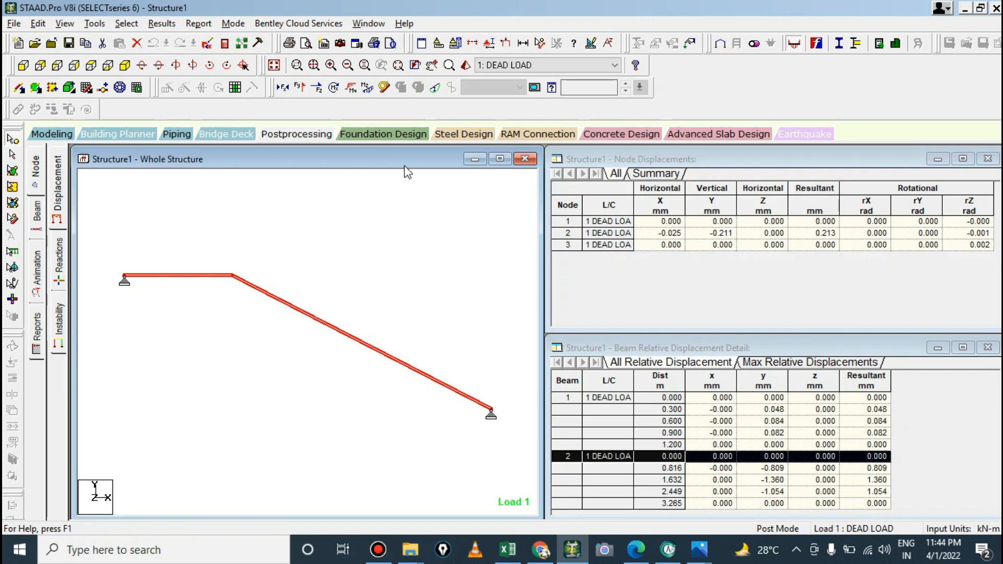
pyautogui.click(435, 89)
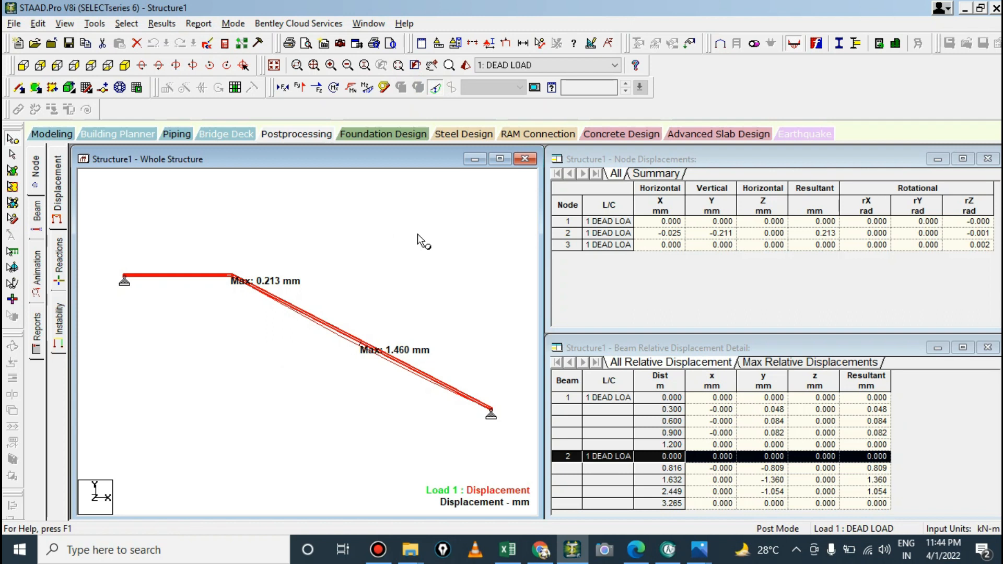
pyautogui.click(500, 159)
pyautogui.click(517, 64)
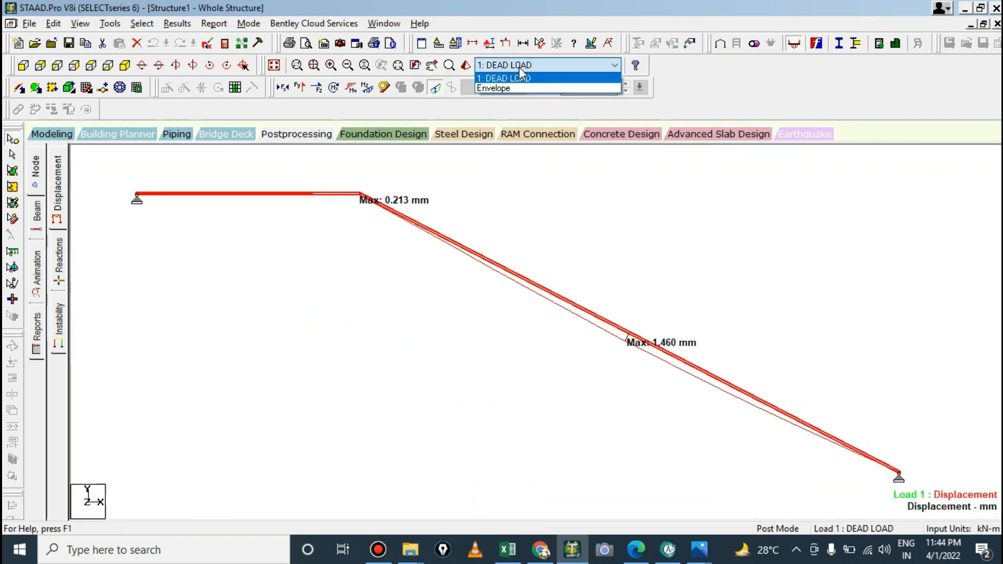
pyautogui.click(505, 80)
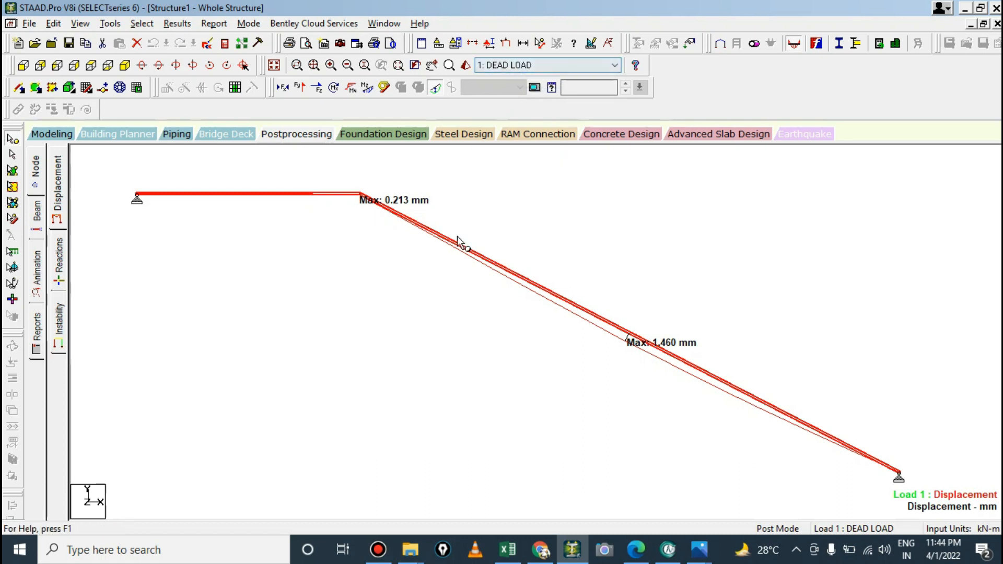
pyautogui.keyDown('ctrl'); pyautogui.scroll(3, 502, 229); pyautogui.keyUp('ctrl')
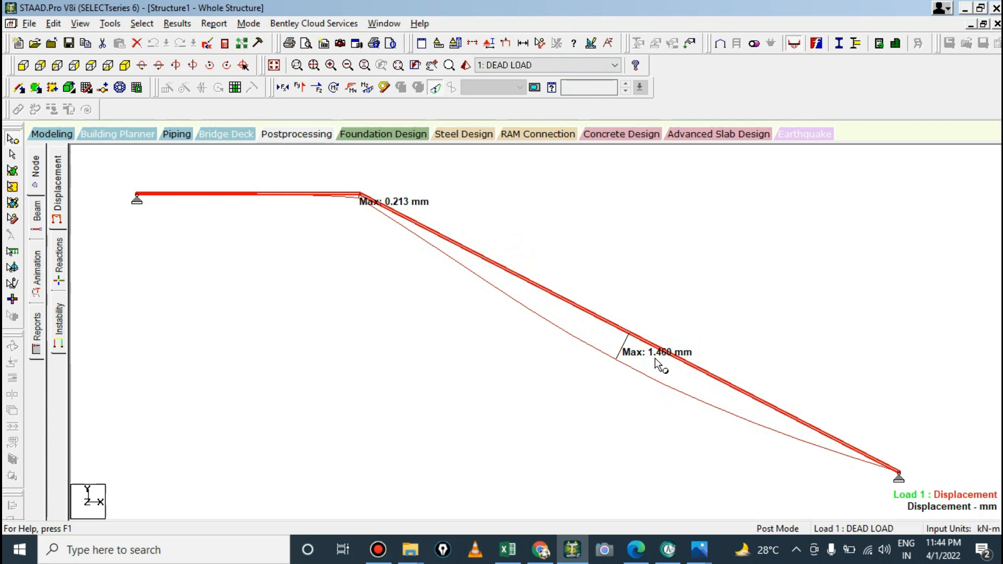
# Step: Measure the node-to-node distance of the inclined flight from the landing bend to the lower support, and return to Modeling mode
pyautogui.click(540, 43)
pyautogui.click(363, 197)
pyautogui.click(897, 473)
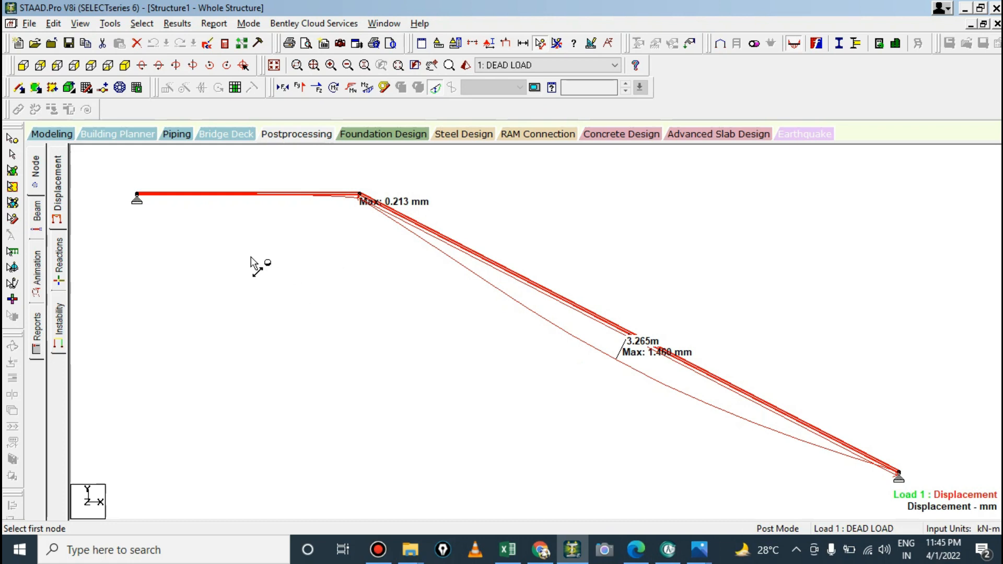
pyautogui.click(51, 135)
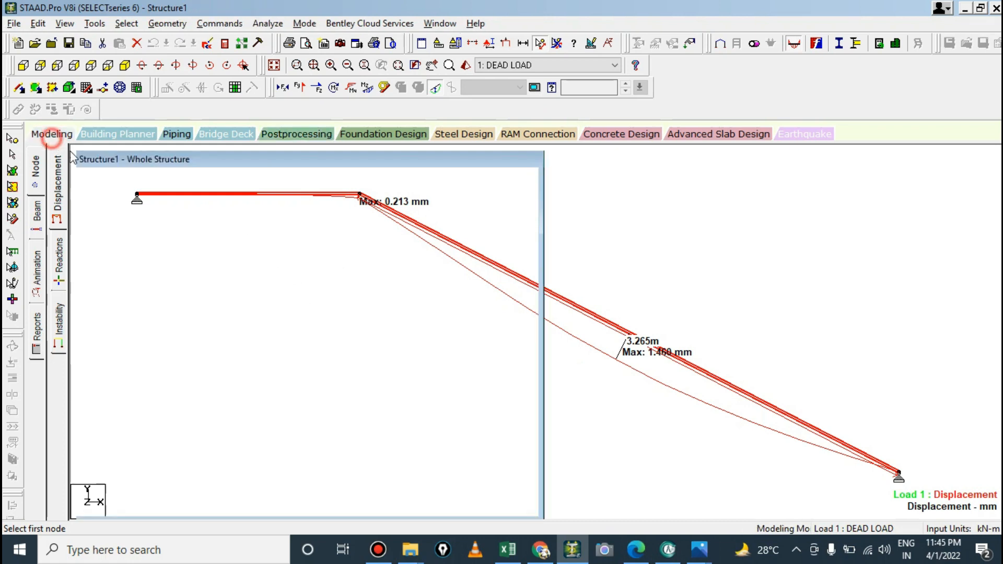
pyautogui.moveTo(130, 204); pyautogui.dragTo(747, 471)
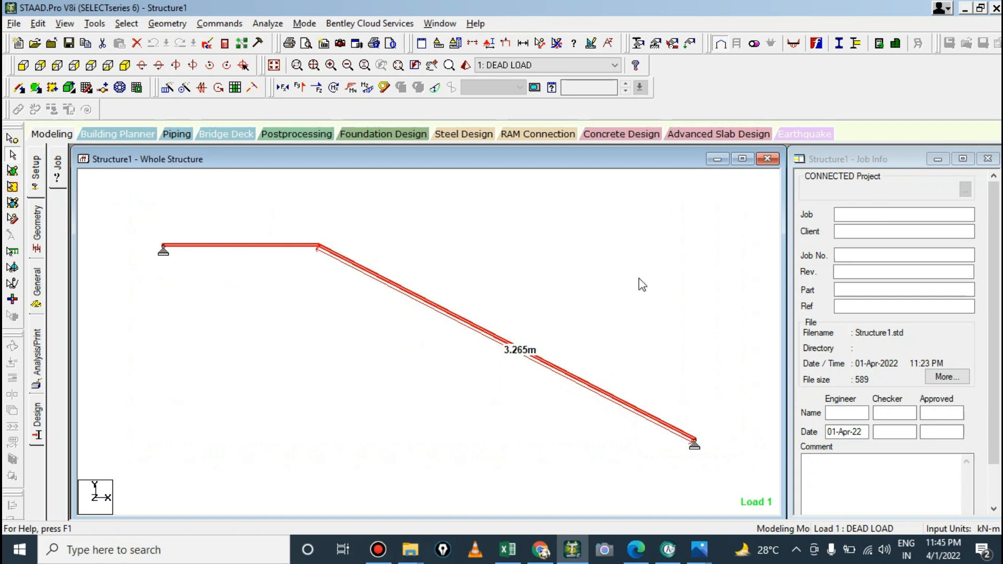
# Step: Switch to Excel and look over the staircase load and reinforcement calculations
pyautogui.click(507, 549)
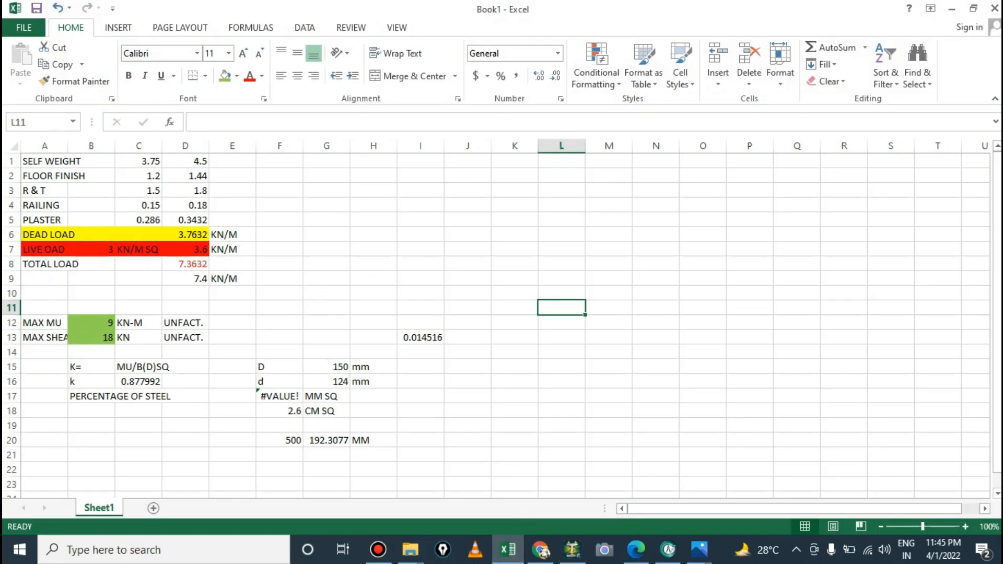
pyautogui.click(953, 9)
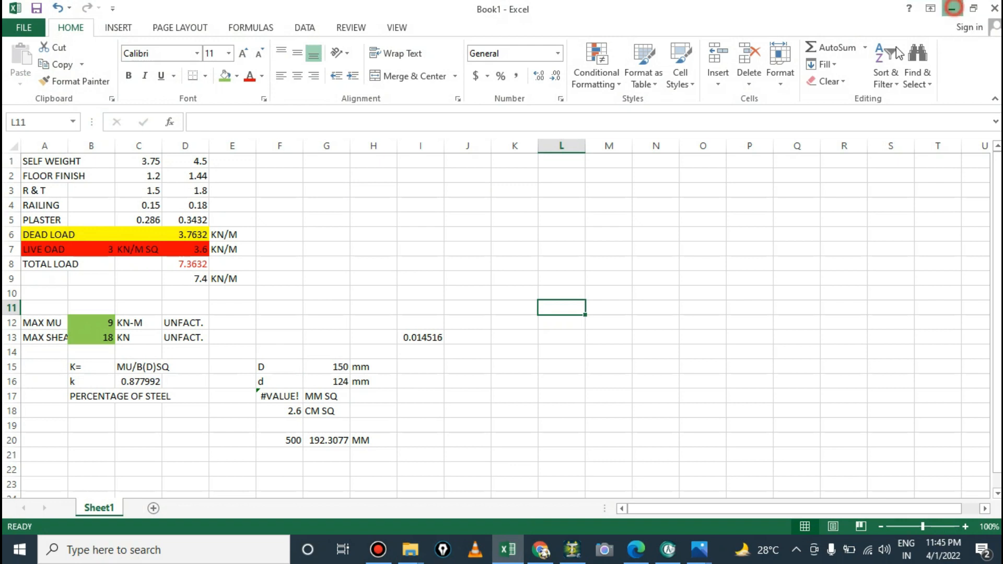